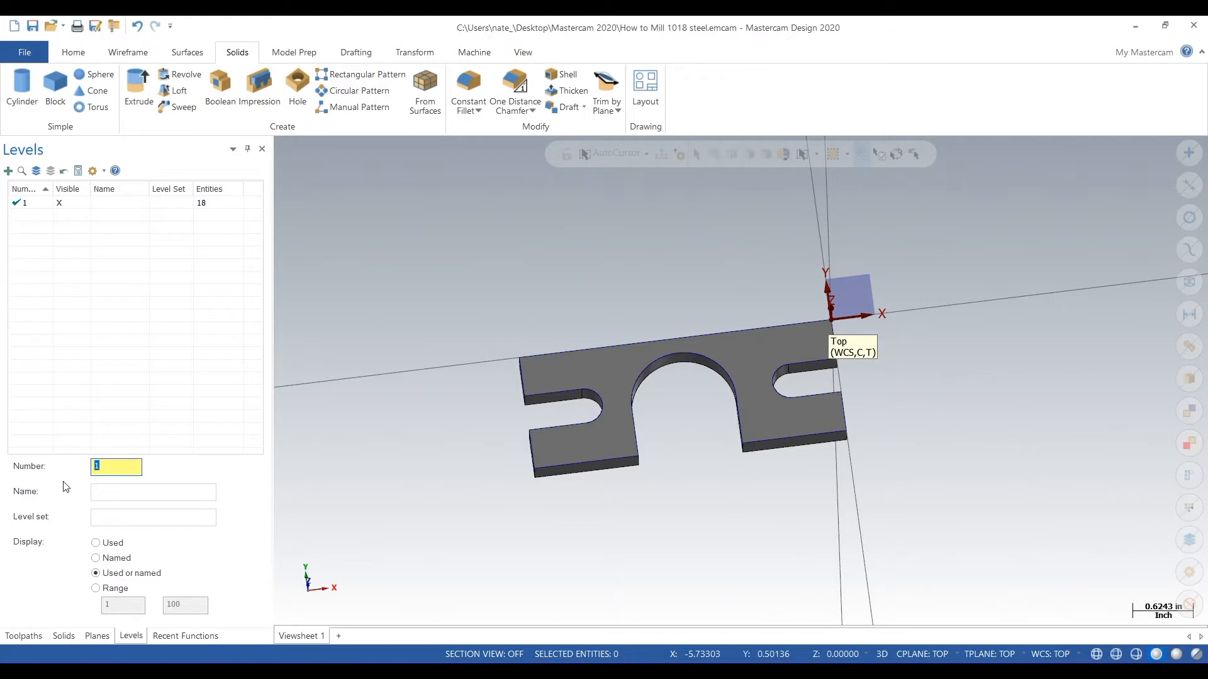
# Add level 2 named wireframe, then turn off its visibility with level 1 made active.
pyautogui.click(124, 491)
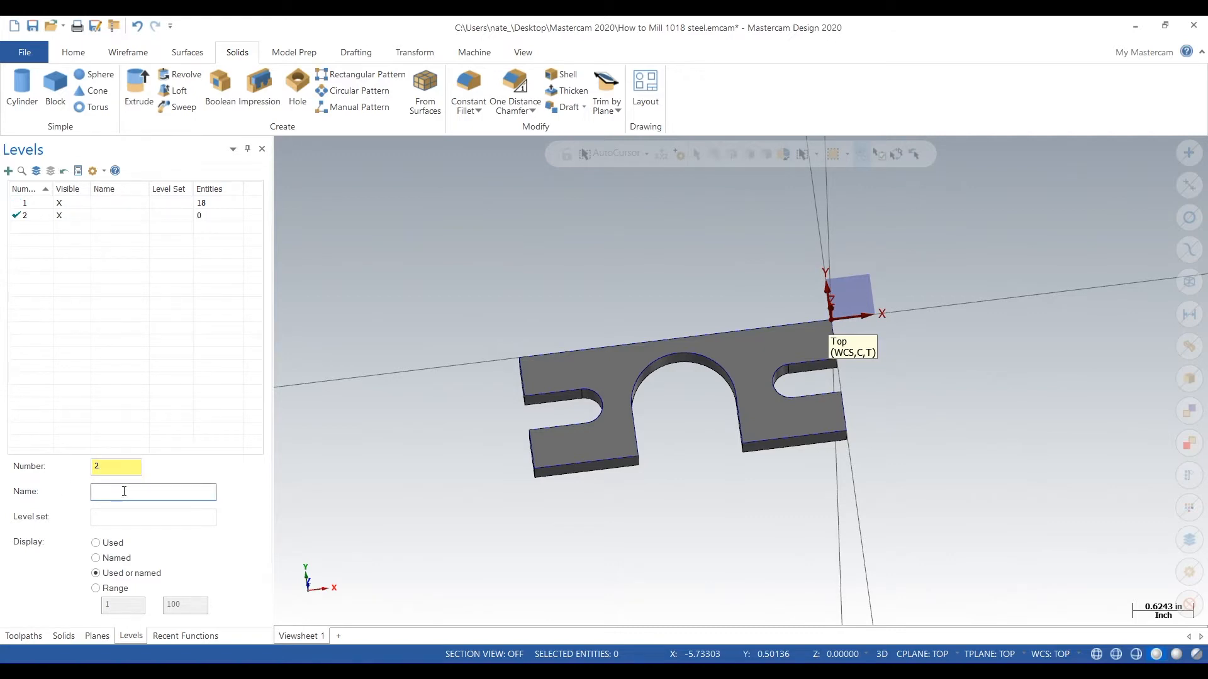
pyautogui.write('wireframe')
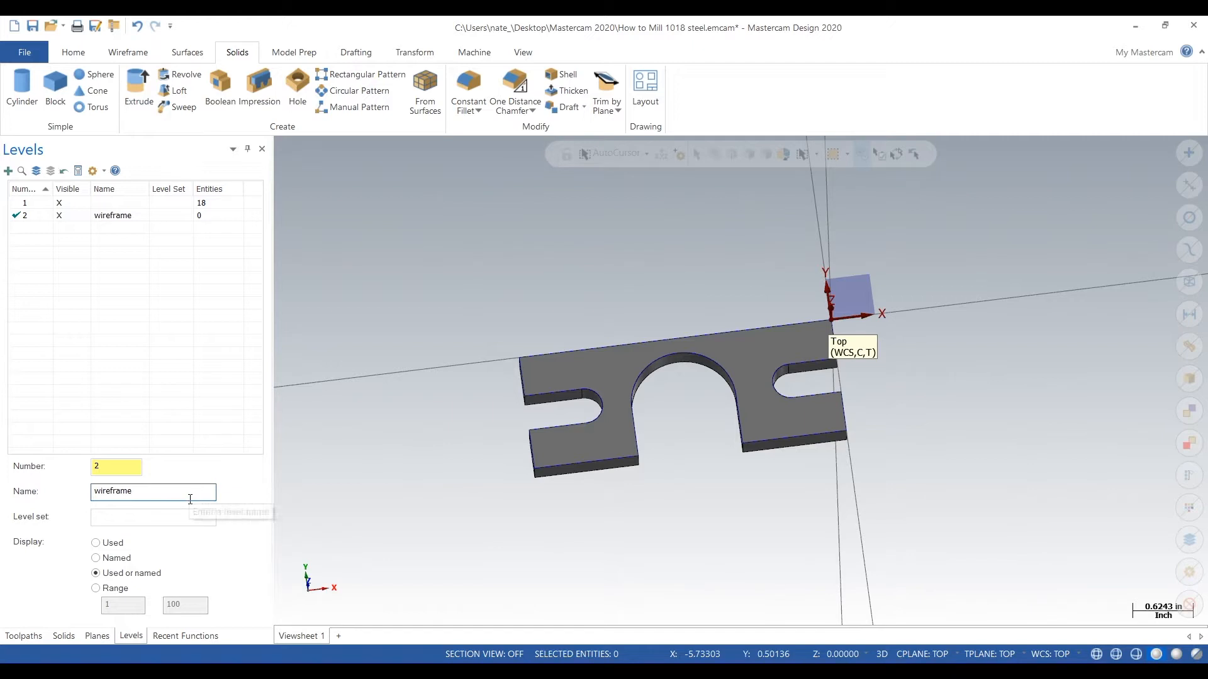
pyautogui.click(40, 204)
pyautogui.click(72, 218)
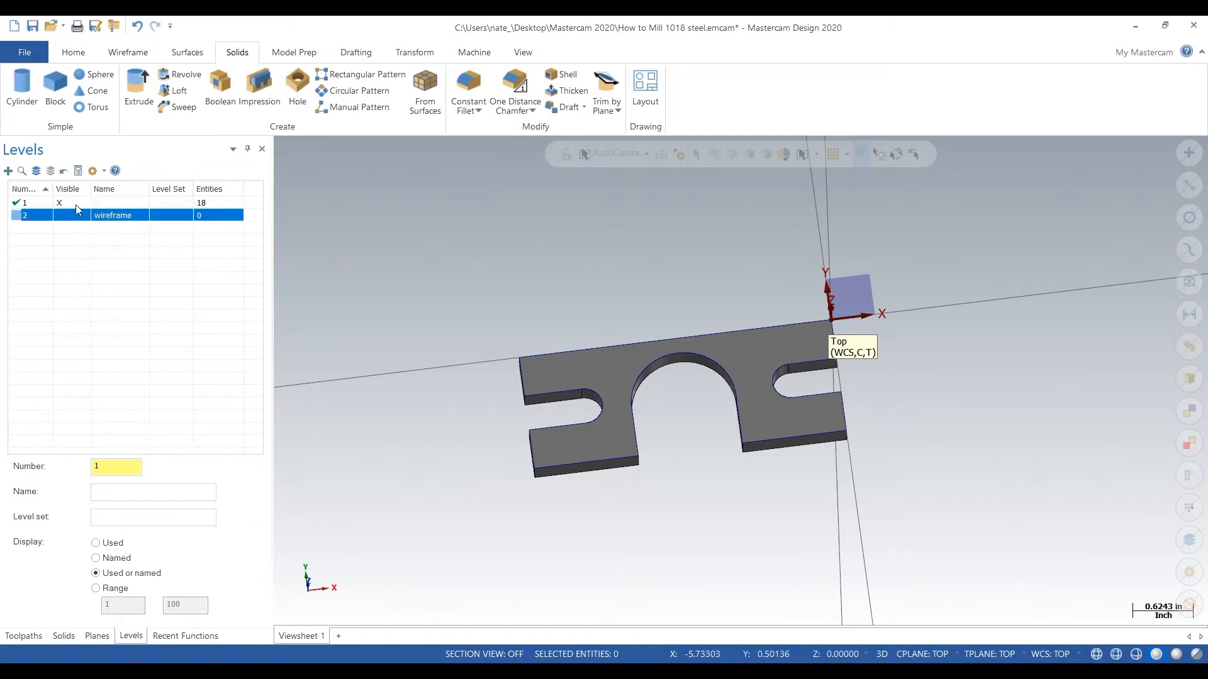
# Name level 1 solid.
pyautogui.click(41, 204)
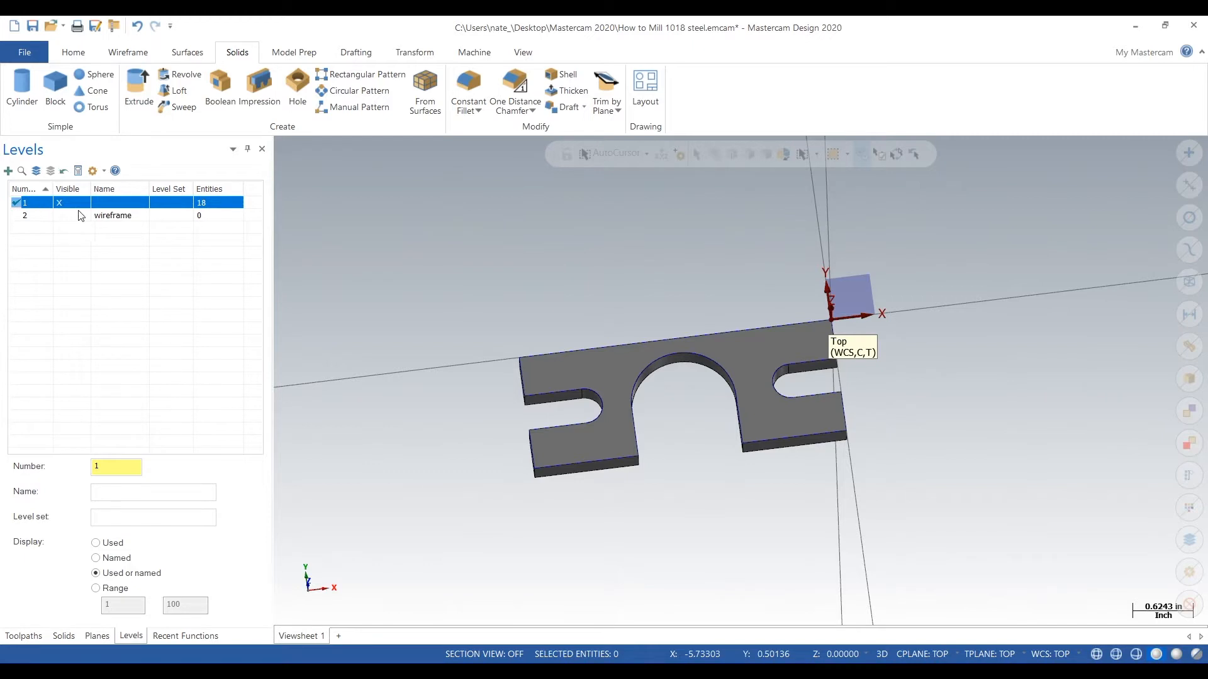
pyautogui.click(144, 491)
pyautogui.write('soloi')
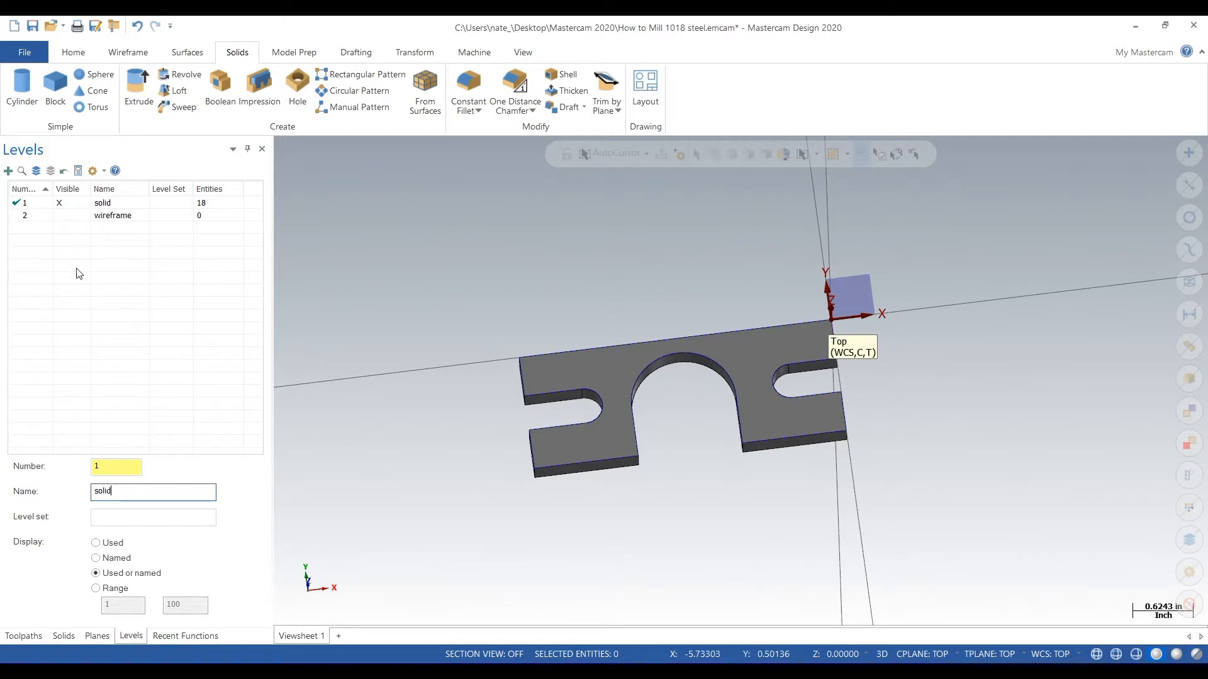
pyautogui.click(125, 206)
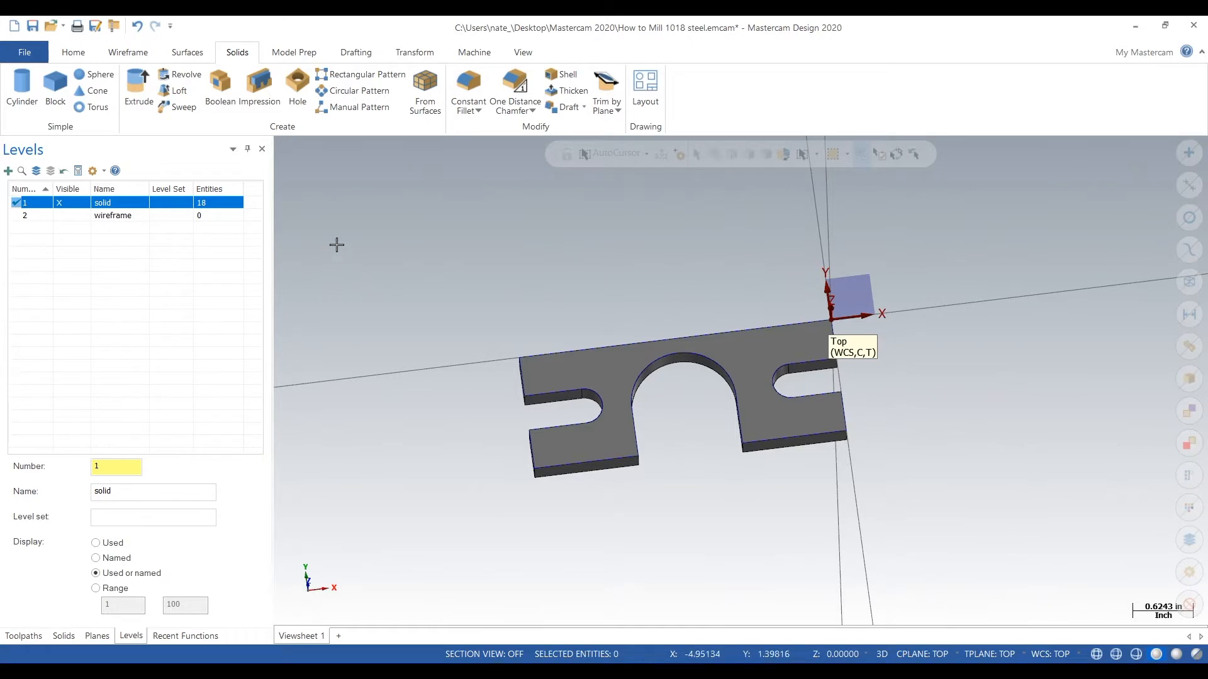
# Create curves on all edges of the entire part with the default options, keeping both inside and outside loops.
pyautogui.moveTo(355, 242); pyautogui.dragTo(981, 549)
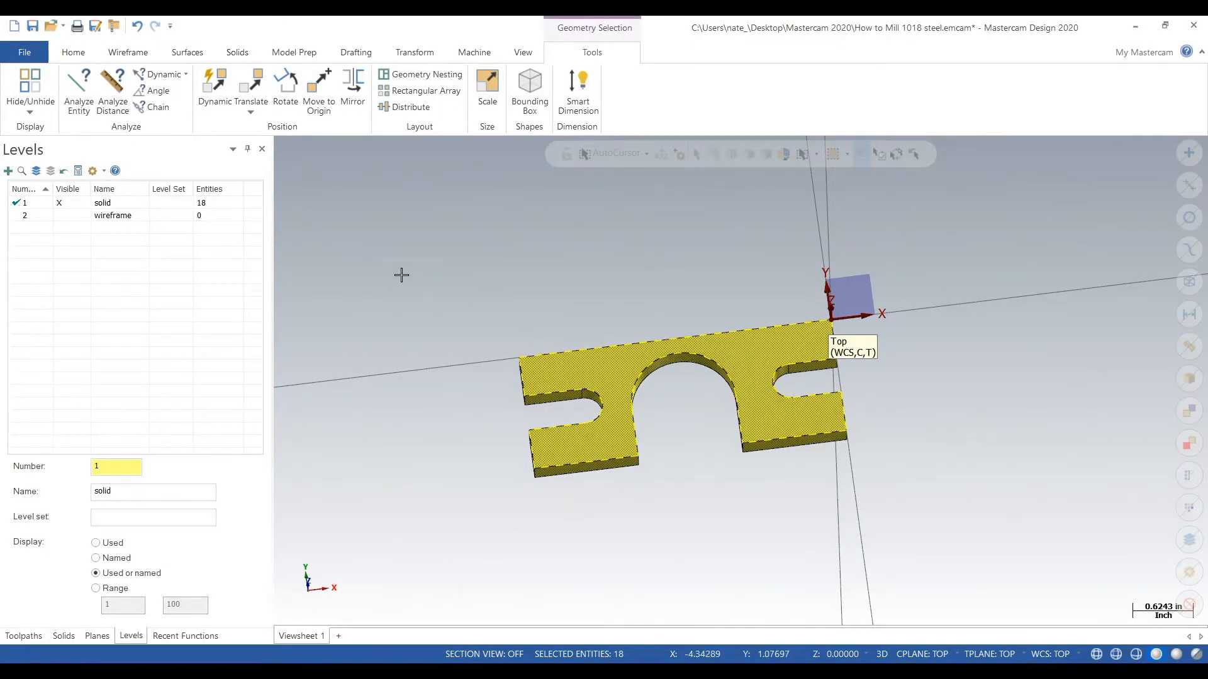
pyautogui.click(144, 62)
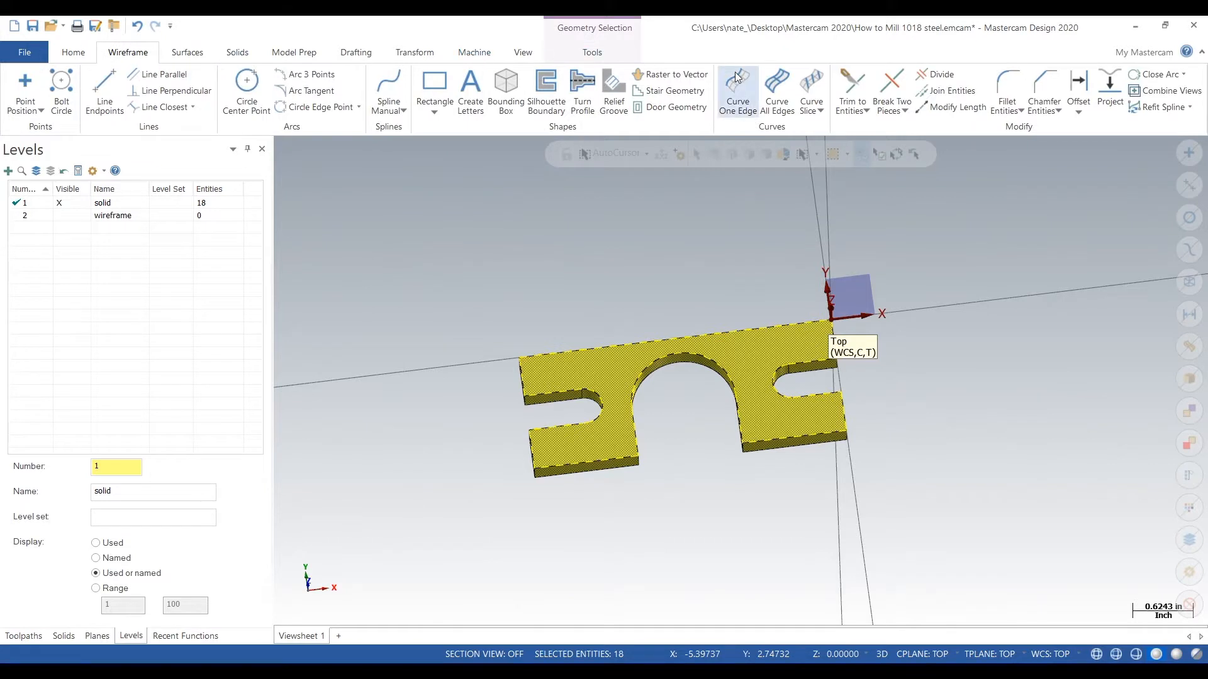
pyautogui.click(777, 92)
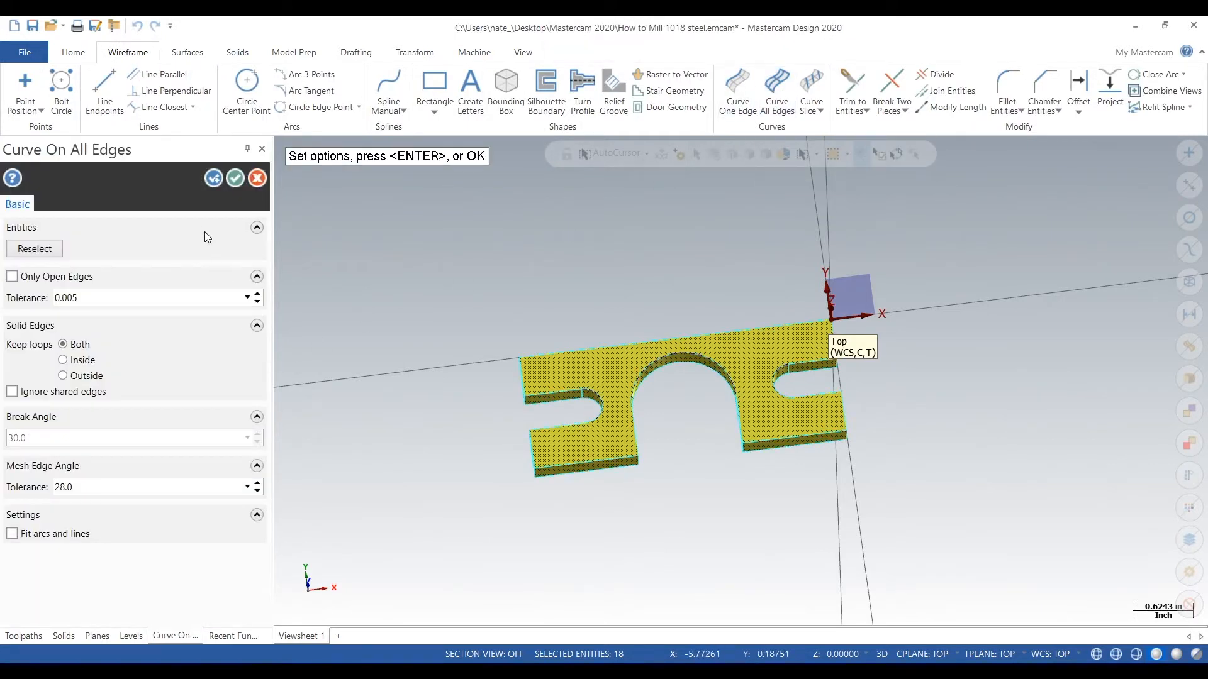
pyautogui.click(235, 179)
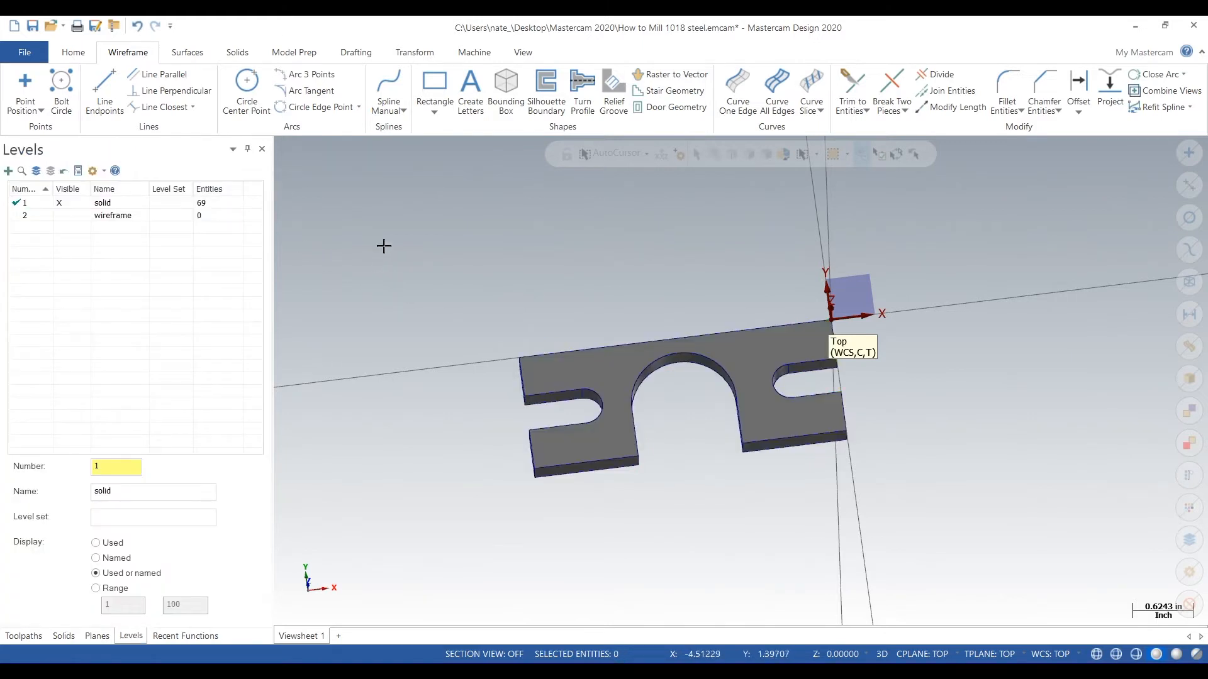
# Move all wireframe entities from the active level to level 2, wireframe.
pyautogui.click(1187, 281)
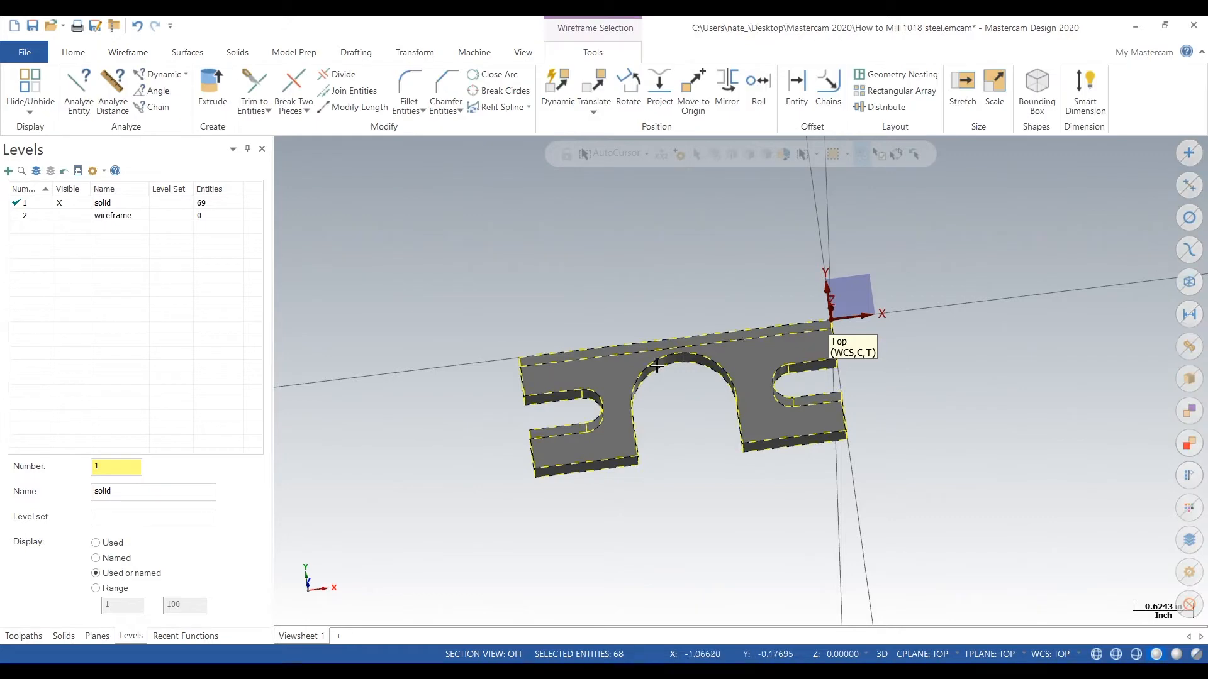
pyautogui.rightClick(447, 329)
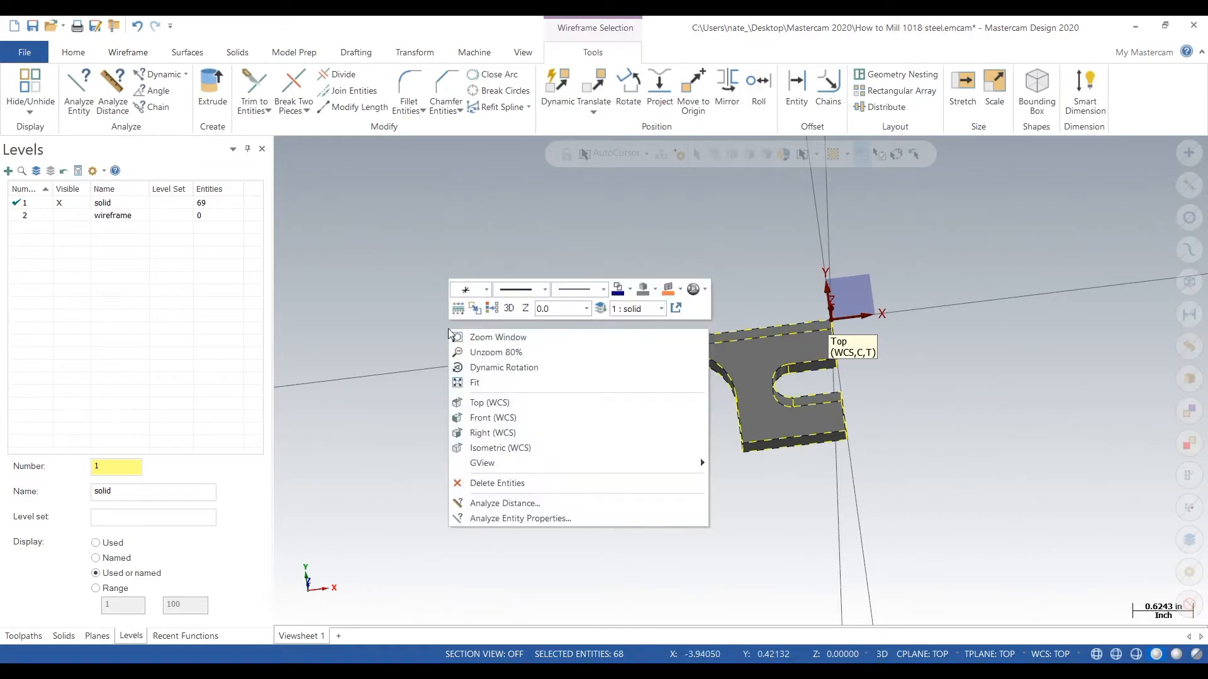
pyautogui.click(601, 312)
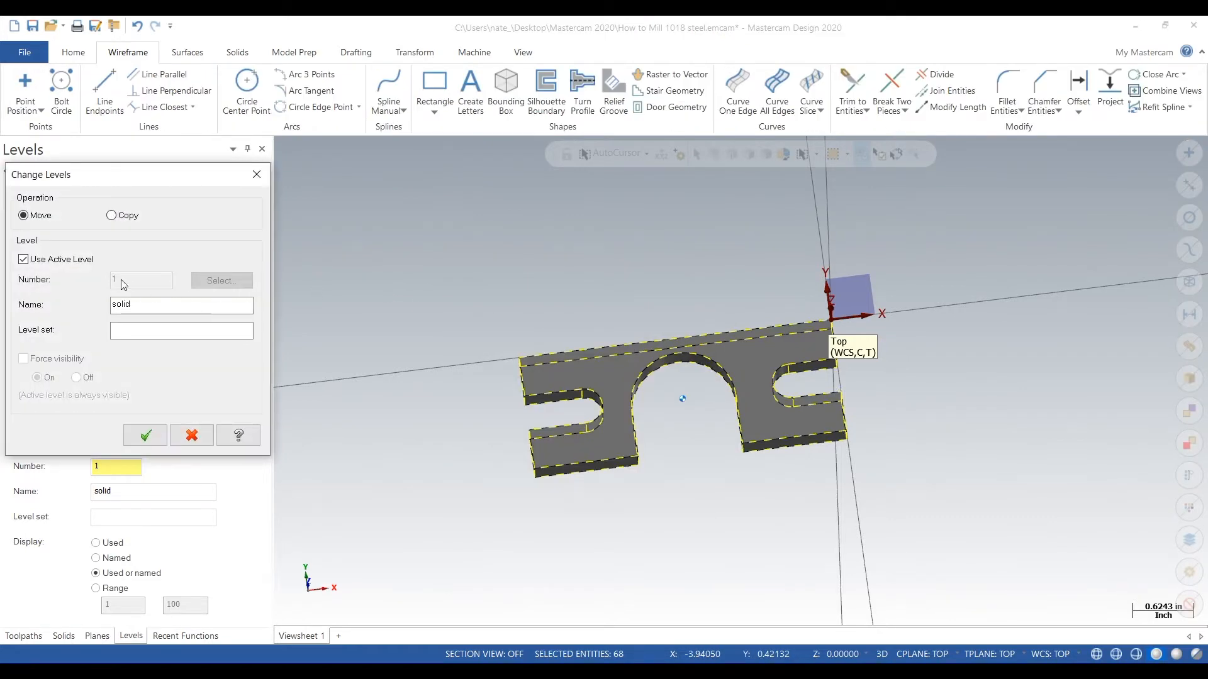
pyautogui.click(25, 260)
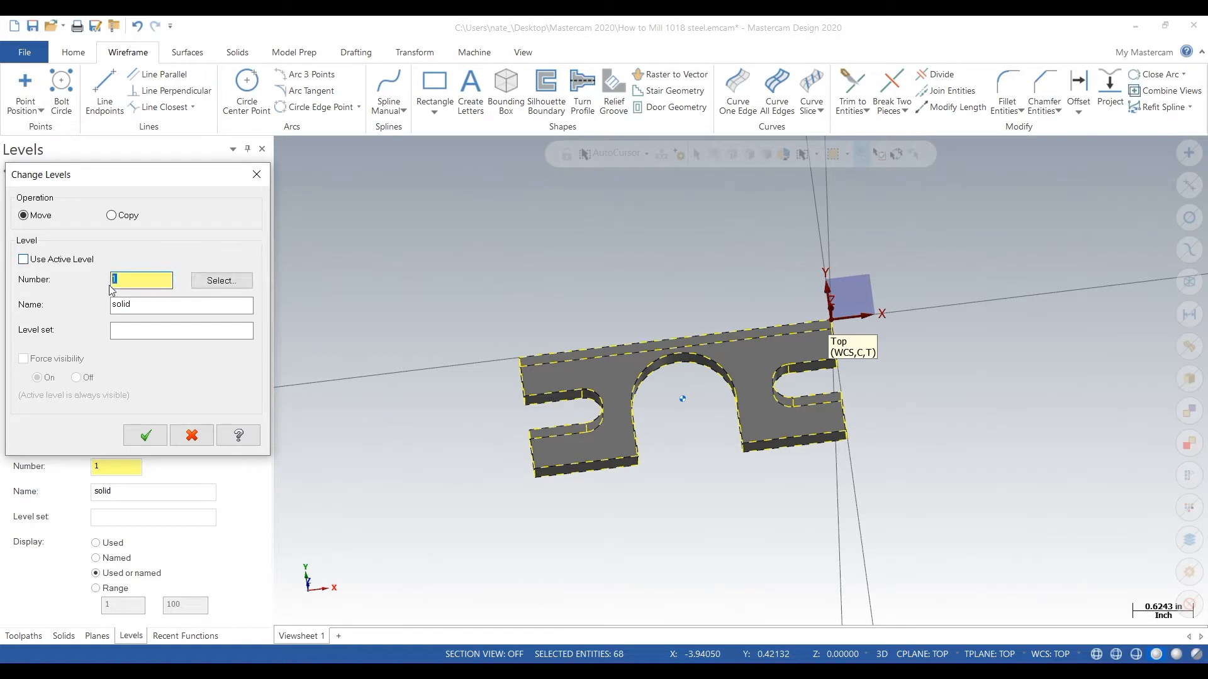
pyautogui.write('2')
pyautogui.press('Tab')
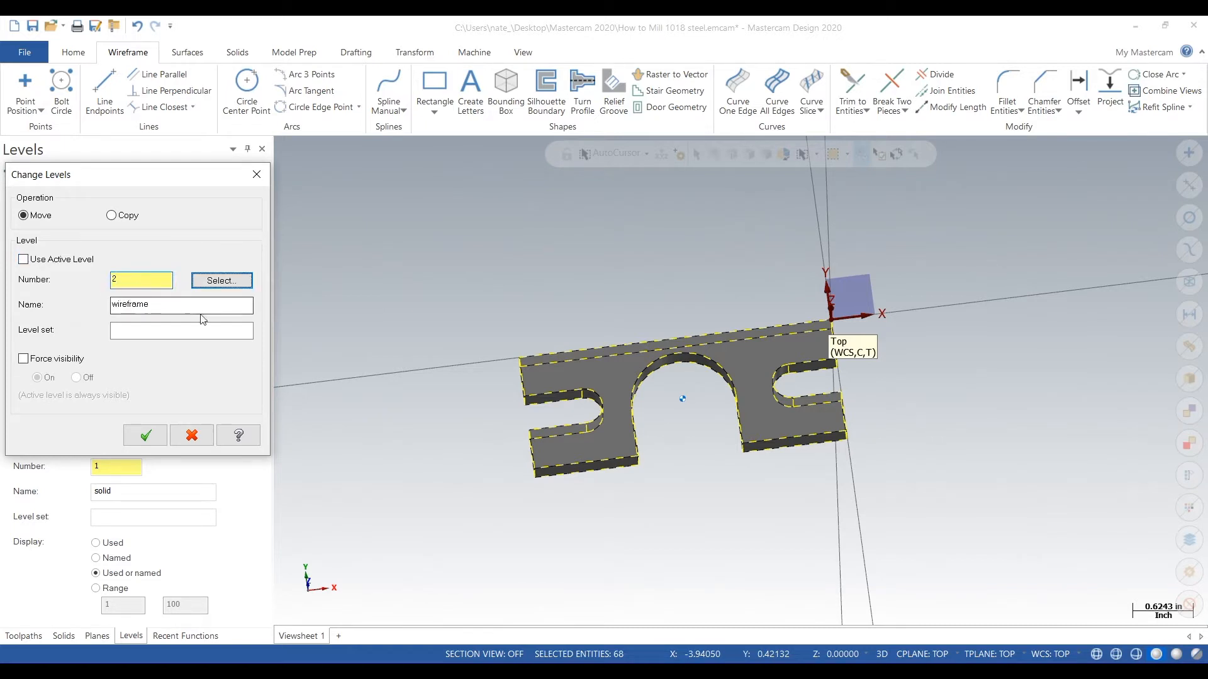
pyautogui.click(160, 434)
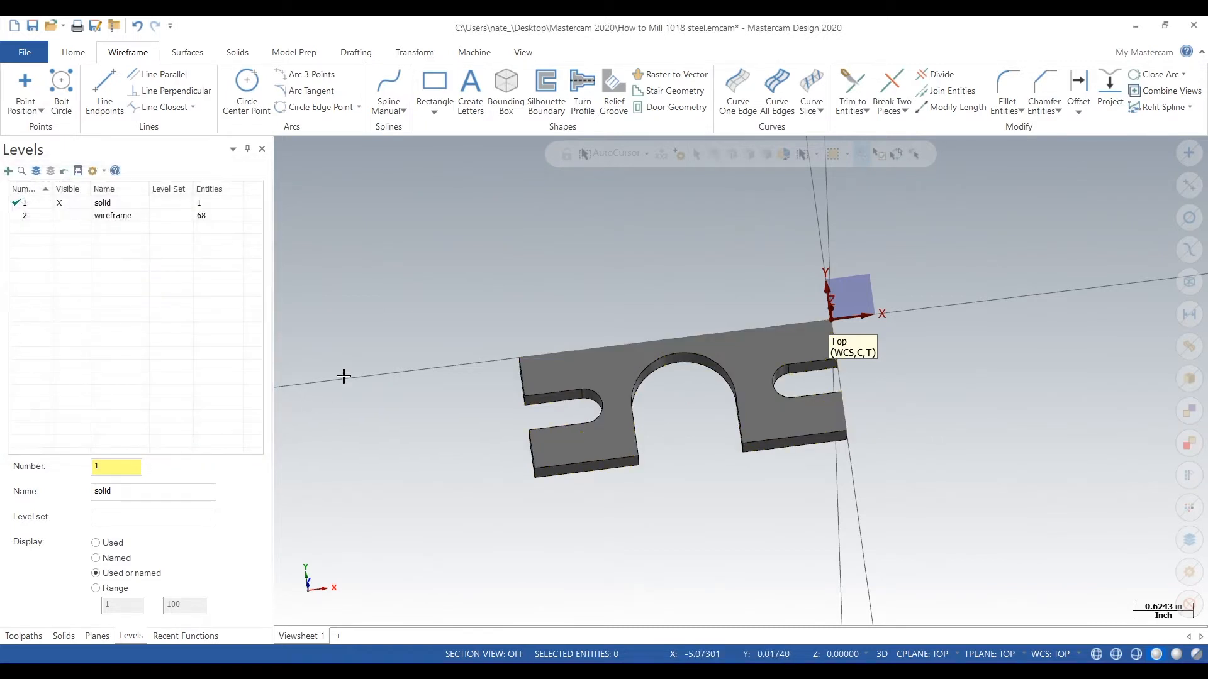
# Make the wireframe level active and check its geometry with the solid level temporarily hidden.
pyautogui.click(46, 217)
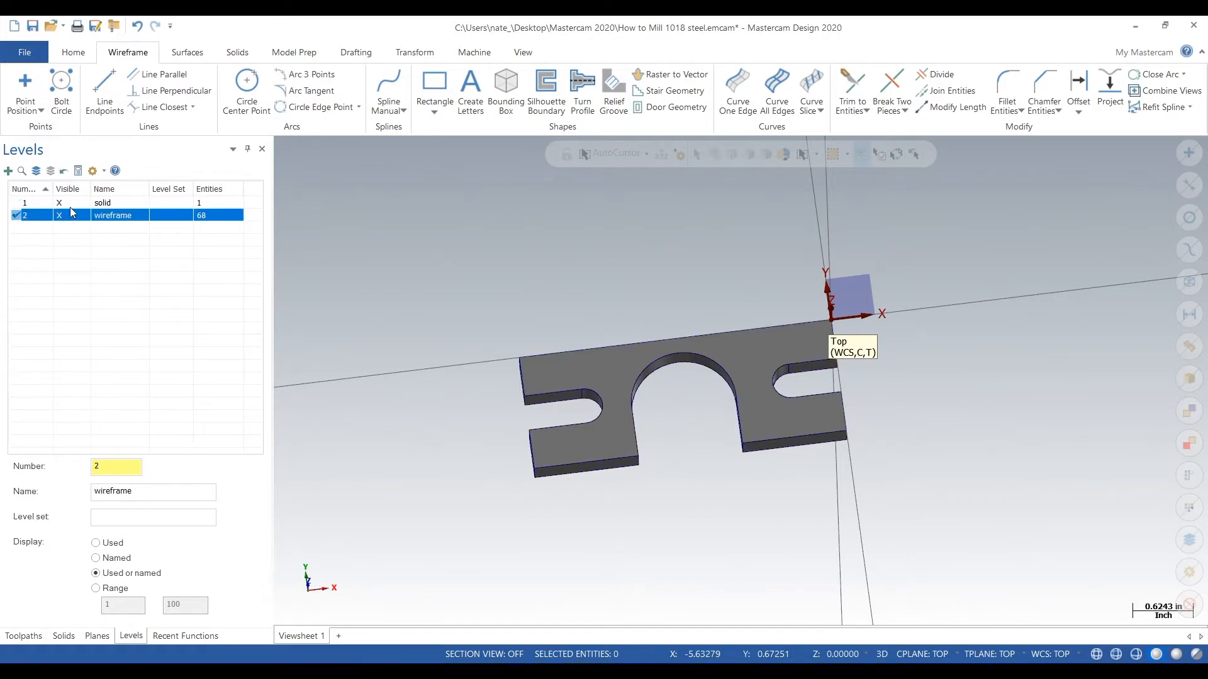
pyautogui.click(71, 205)
pyautogui.moveTo(578, 368)
pyautogui.mouseDown(button='middle')
pyautogui.moveTo(558, 305)
pyautogui.moveTo(523, 339)
pyautogui.moveTo(548, 375)
pyautogui.moveTo(455, 338)
pyautogui.moveTo(554, 337)
pyautogui.moveTo(625, 365)
pyautogui.moveTo(575, 346)
pyautogui.mouseUp(button='middle')
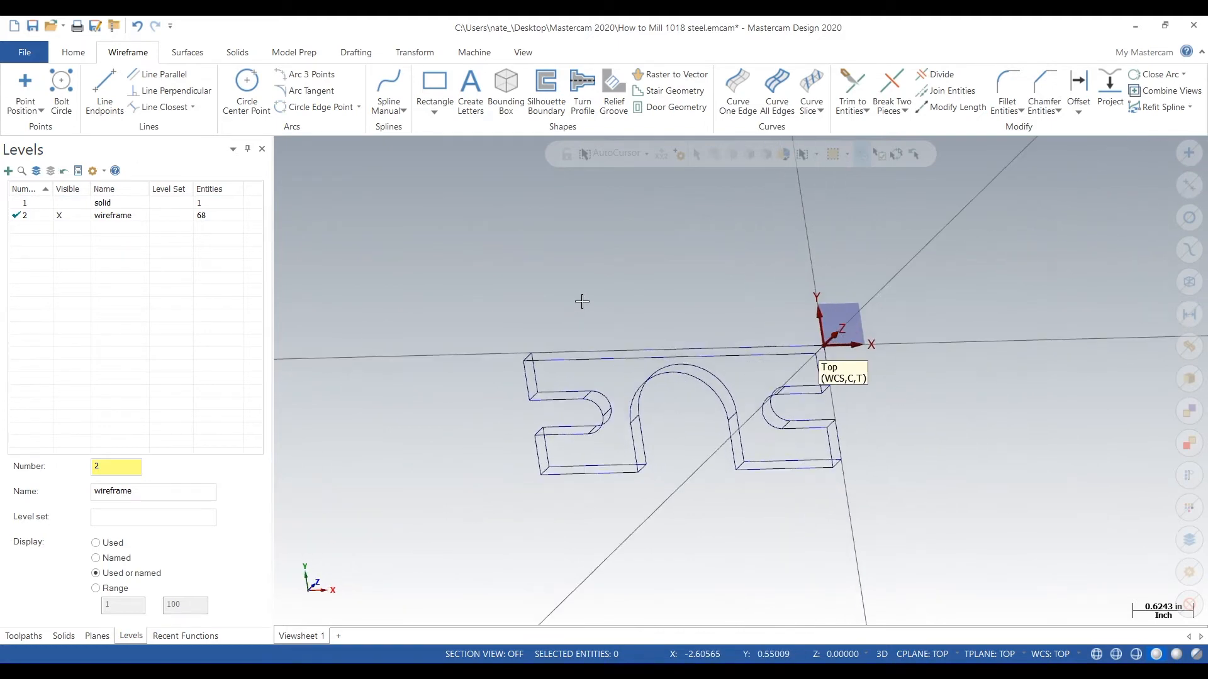
pyautogui.moveTo(598, 296); pyautogui.dragTo(327, 271, button='middle')
pyautogui.click(70, 202)
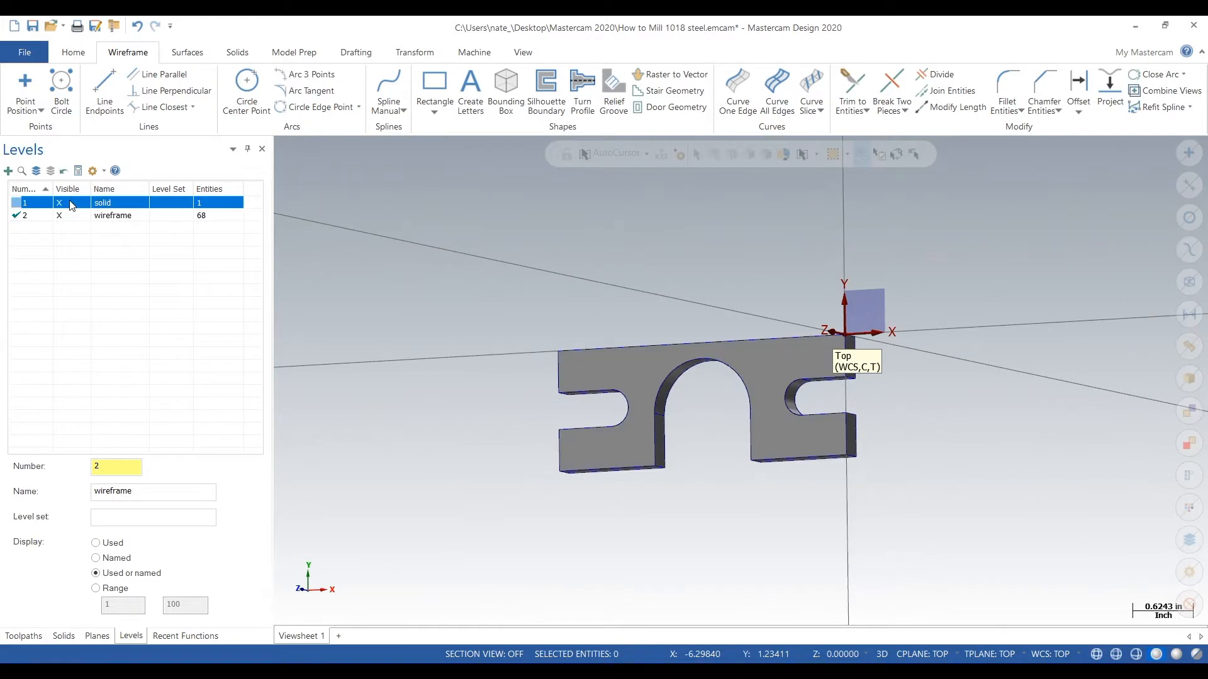
# In the top view, draw a vertical line about 1.235 in long from the upper edge's midpoint down through the arch opening.
pyautogui.rightClick(452, 370)
pyautogui.click(503, 451)
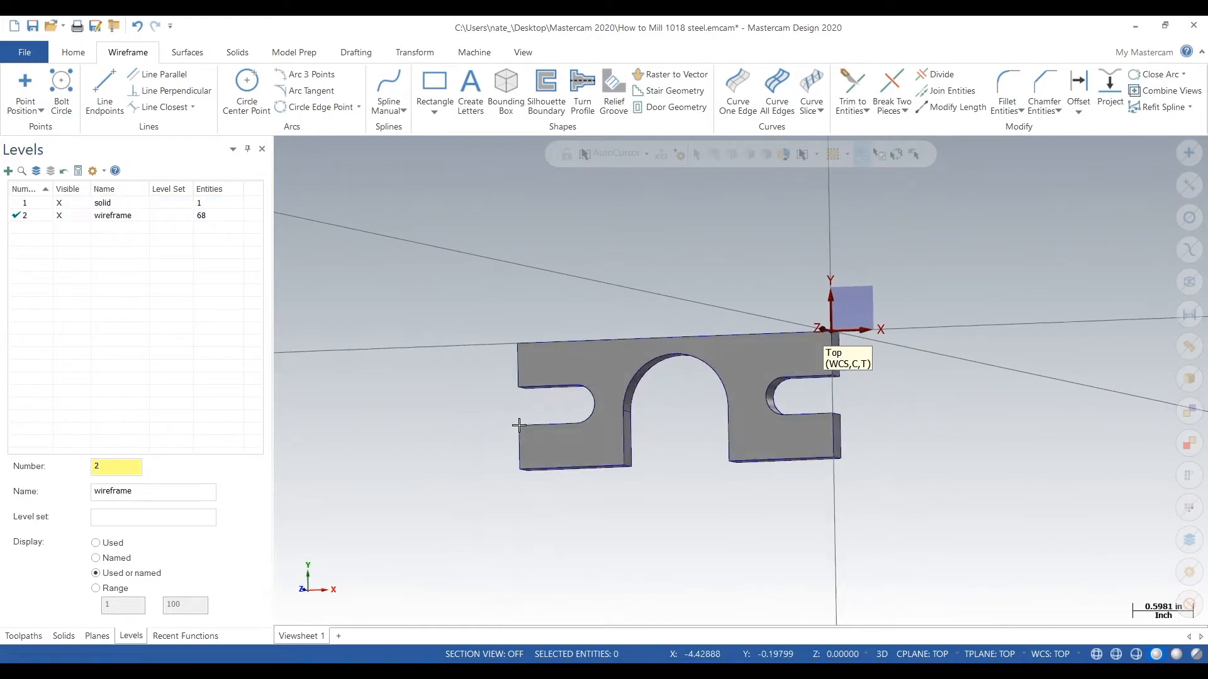
pyautogui.click(105, 90)
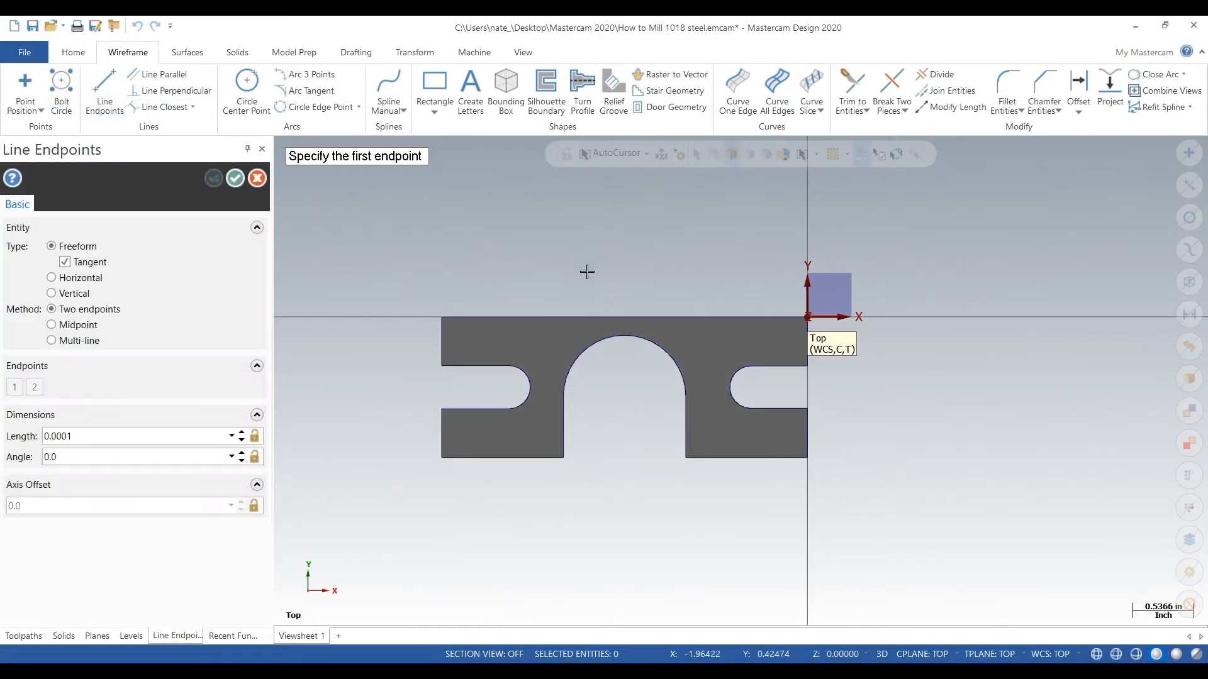
pyautogui.click(624, 319)
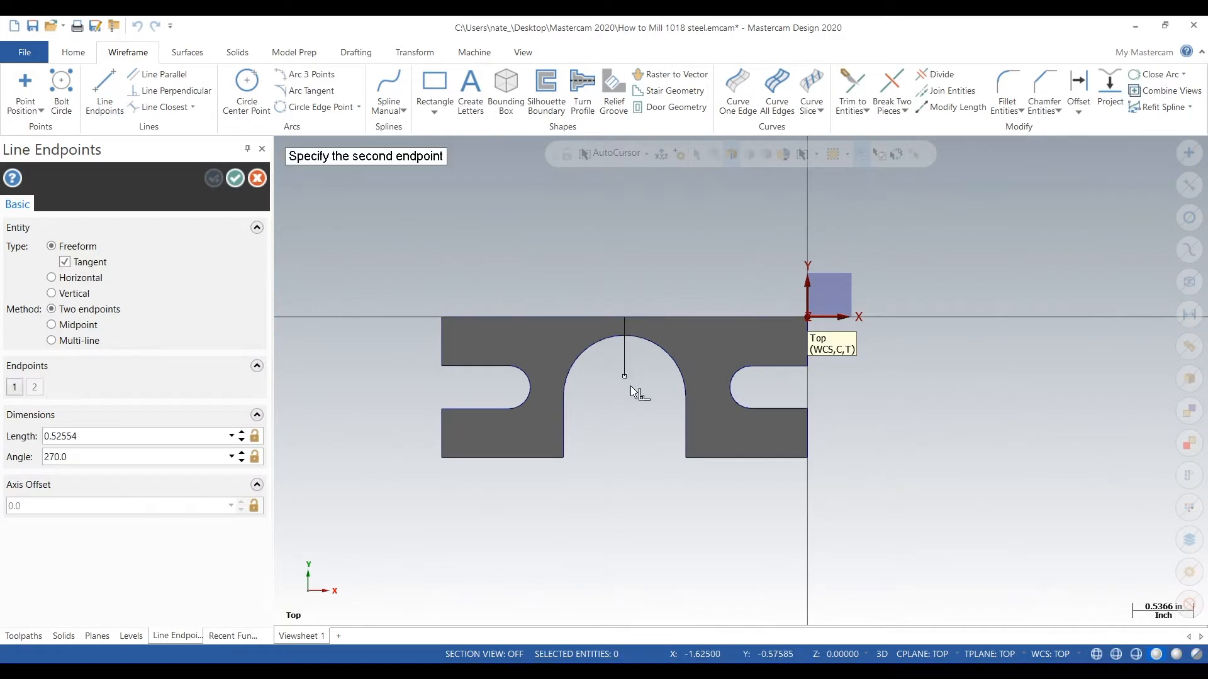
pyautogui.click(627, 456)
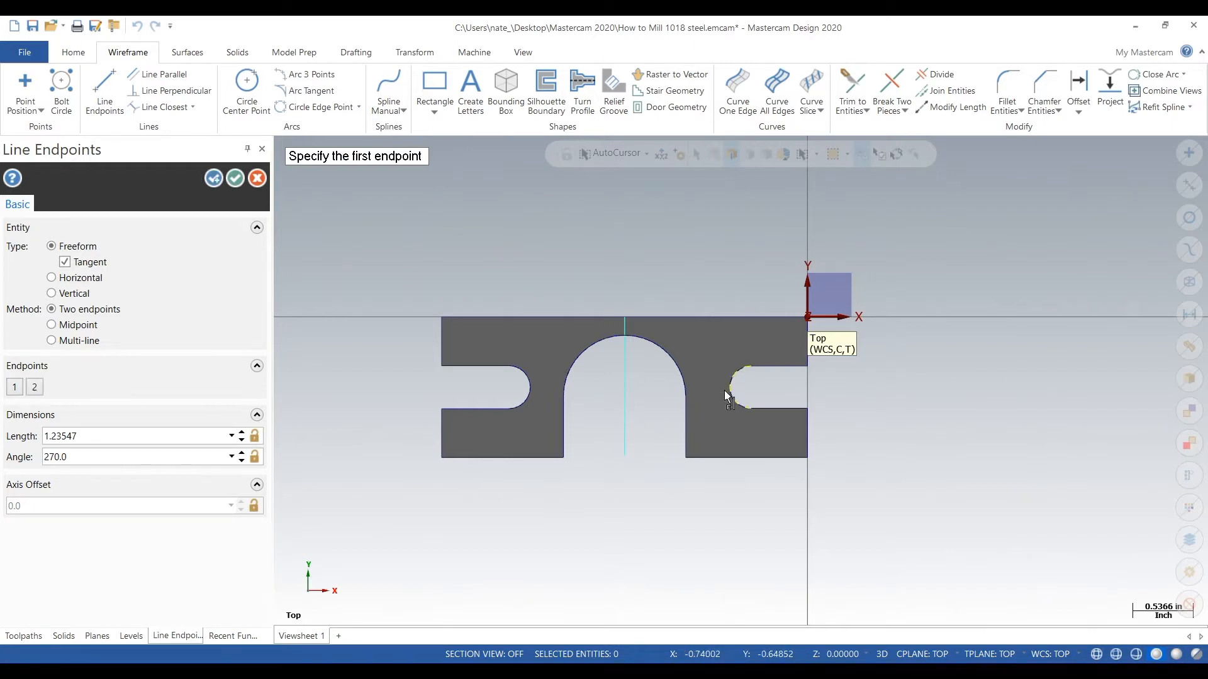
# Draw a horizontal line about 1.214 in long from the midpoint of the right slot's arc leftward across the vertical line.
pyautogui.scroll(5, 733, 394)
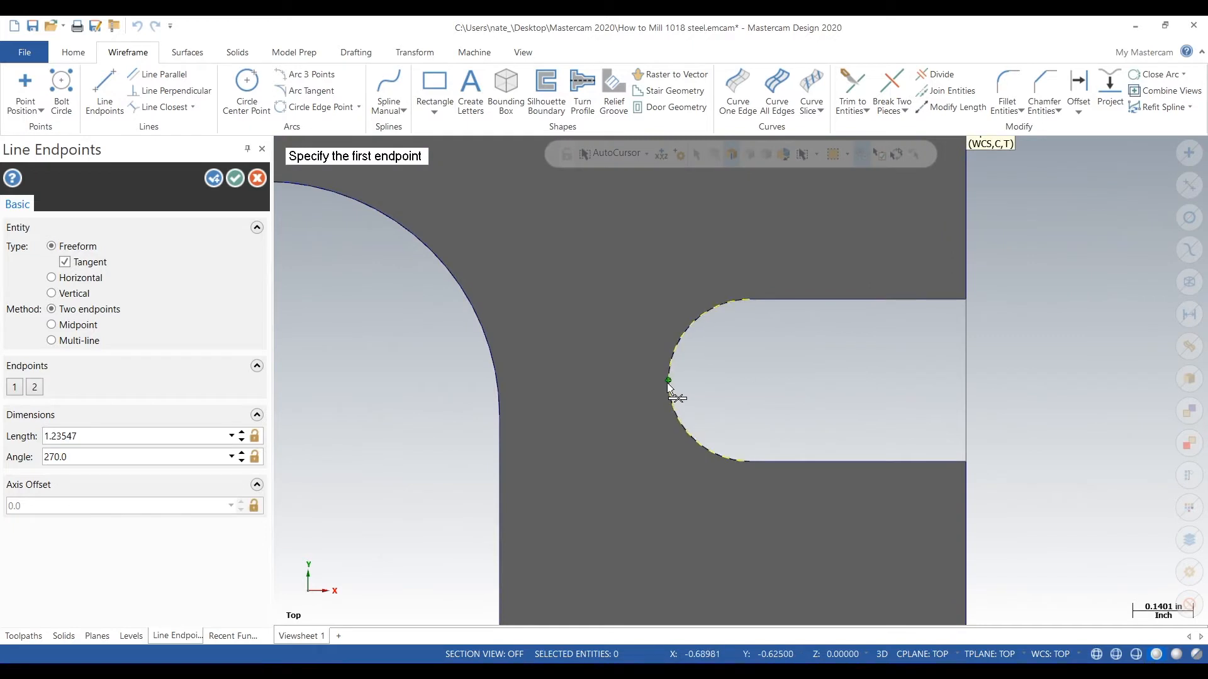
pyautogui.click(669, 382)
pyautogui.scroll(-2, 669, 384)
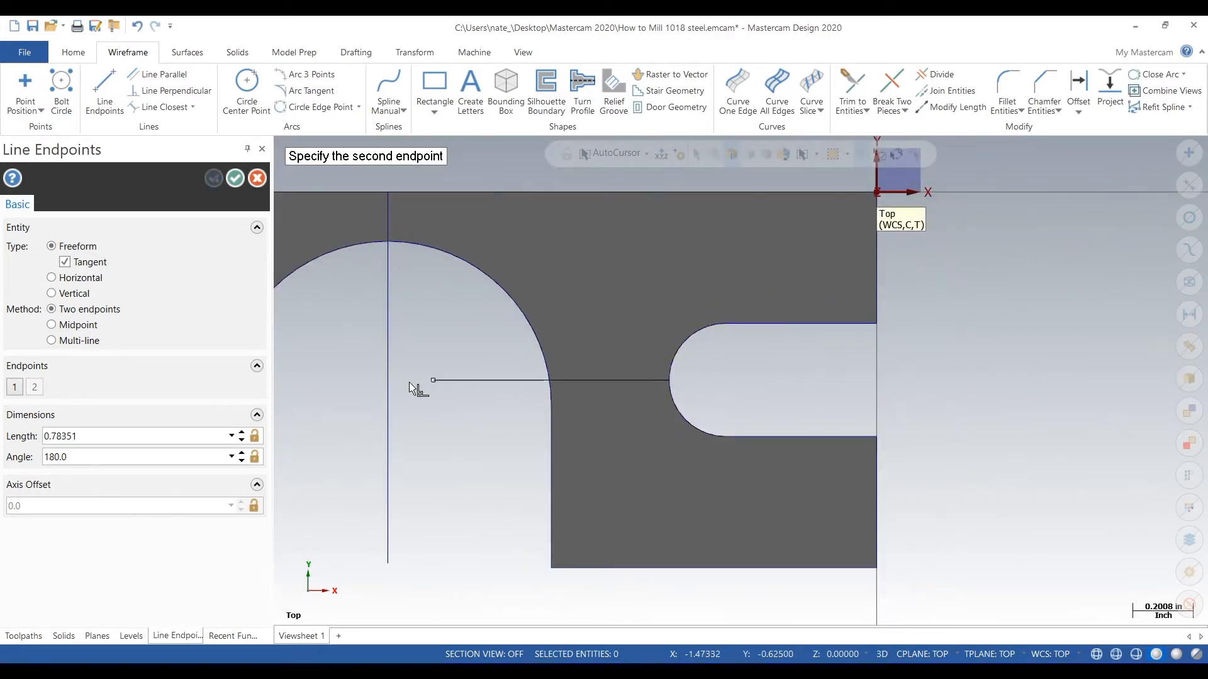
pyautogui.click(310, 380)
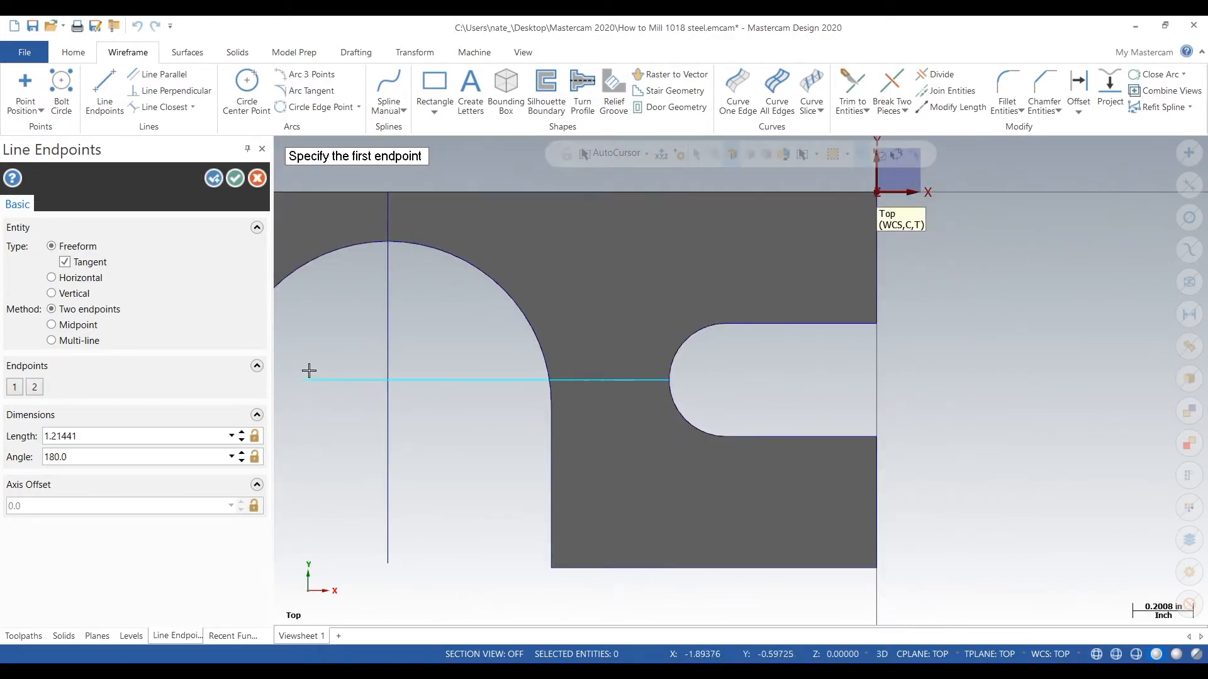
# Place a point at the intersection of the vertical and horizontal construction lines.
pyautogui.click(25, 85)
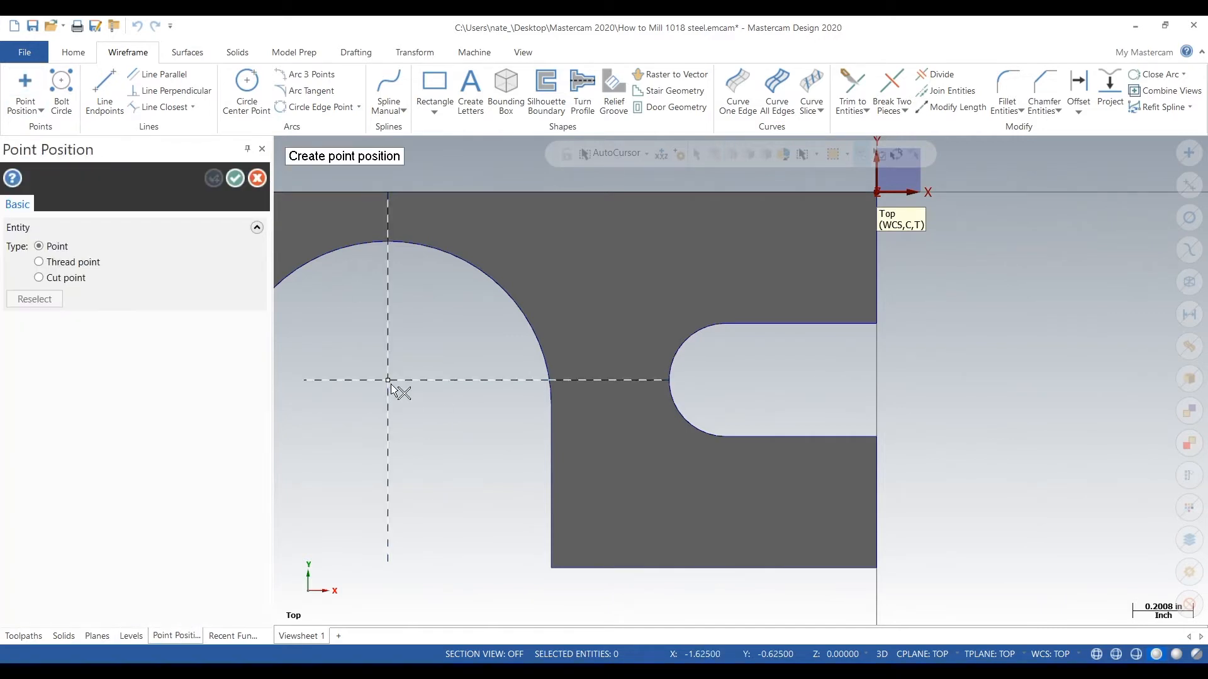
pyautogui.scroll(-2, 503, 441)
pyautogui.scroll(-1, 566, 442)
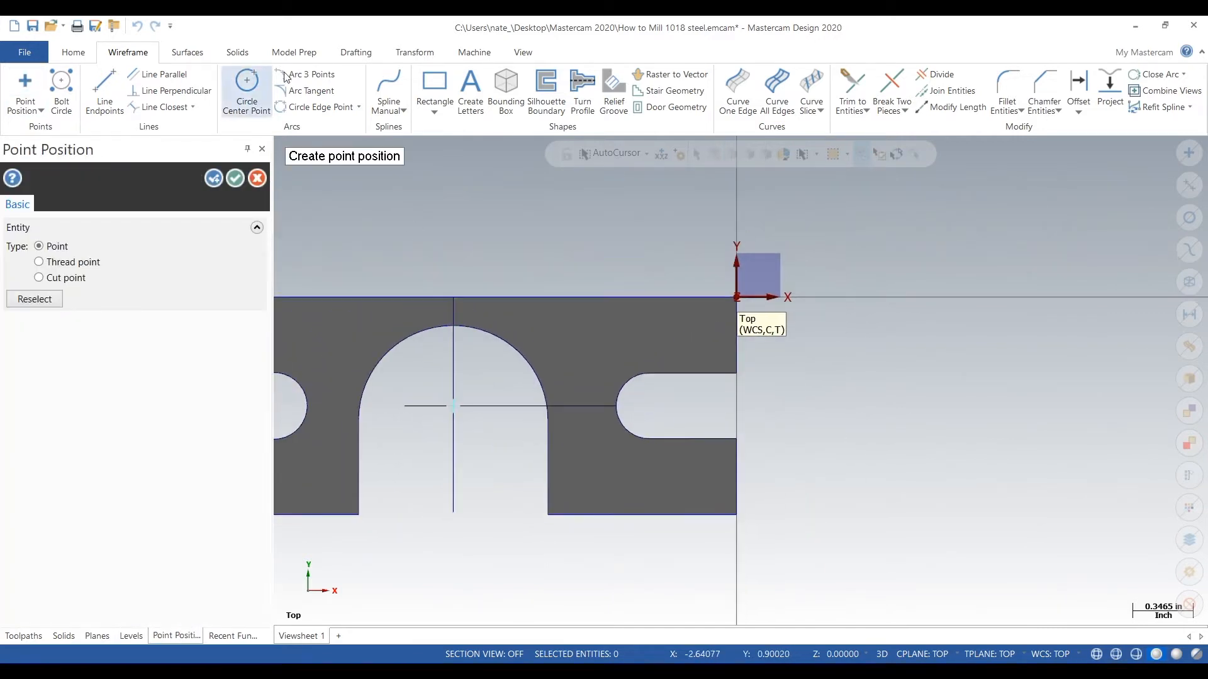
# Measure the distances from the center point to the upper edge's midpoint, the slot corners and the arch's lower corner.
pyautogui.click(85, 55)
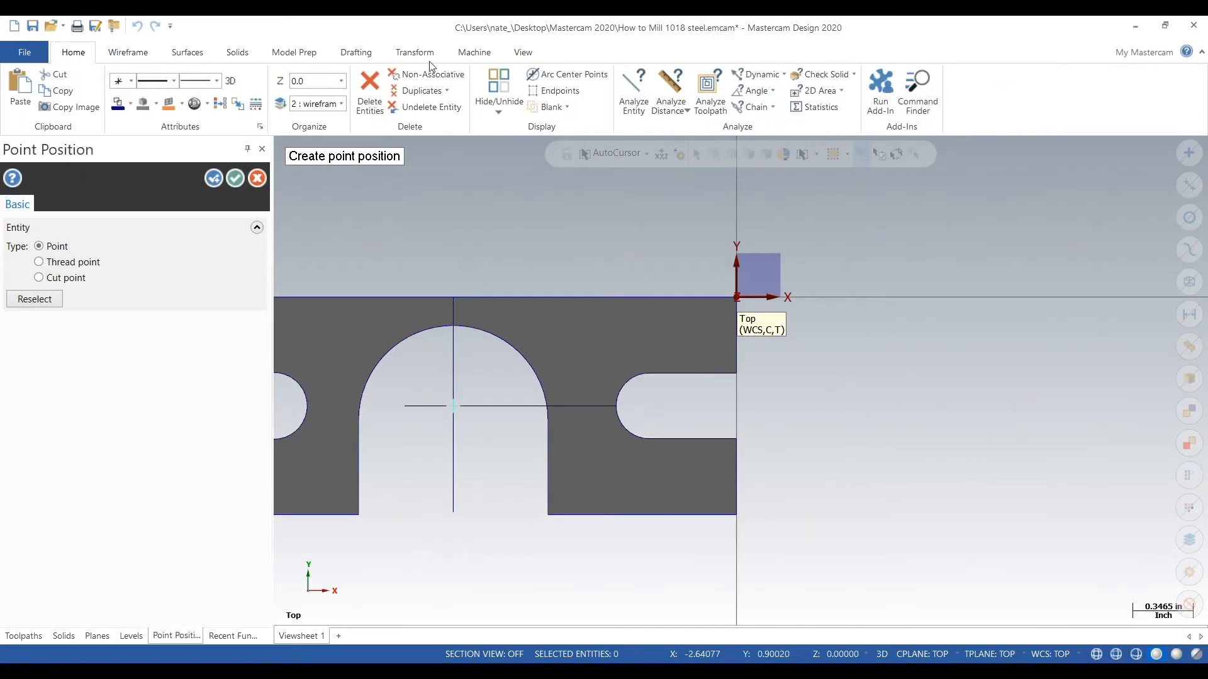
pyautogui.click(671, 85)
pyautogui.click(454, 406)
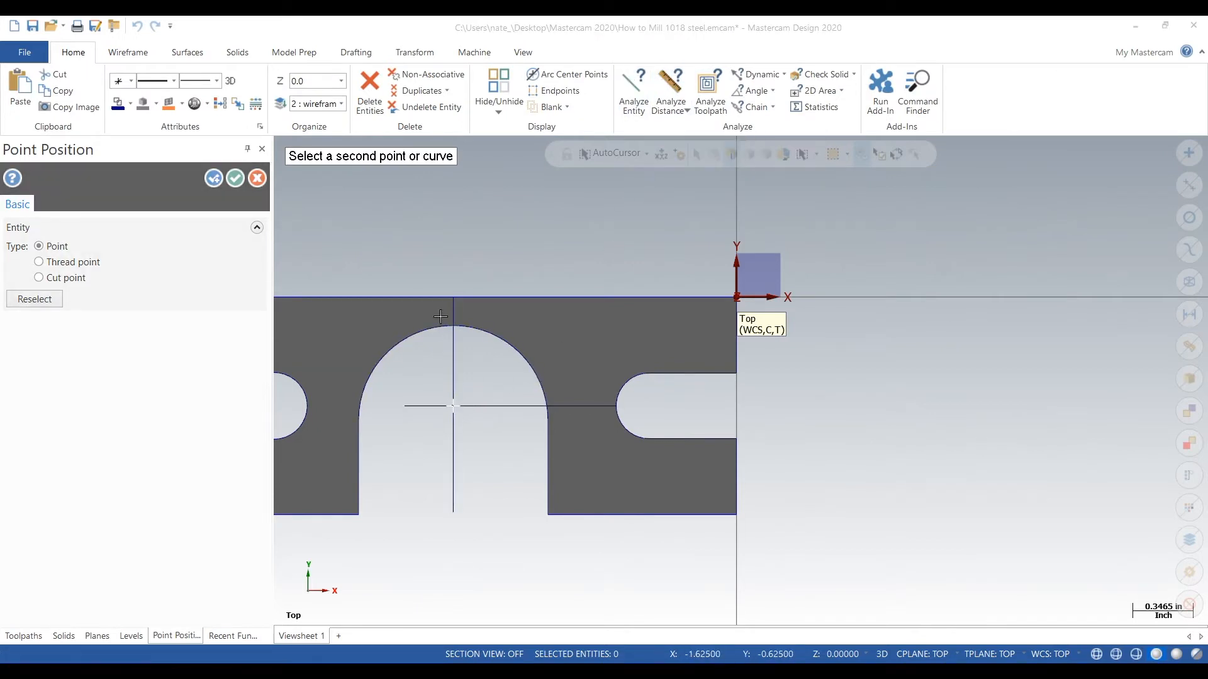
pyautogui.click(453, 297)
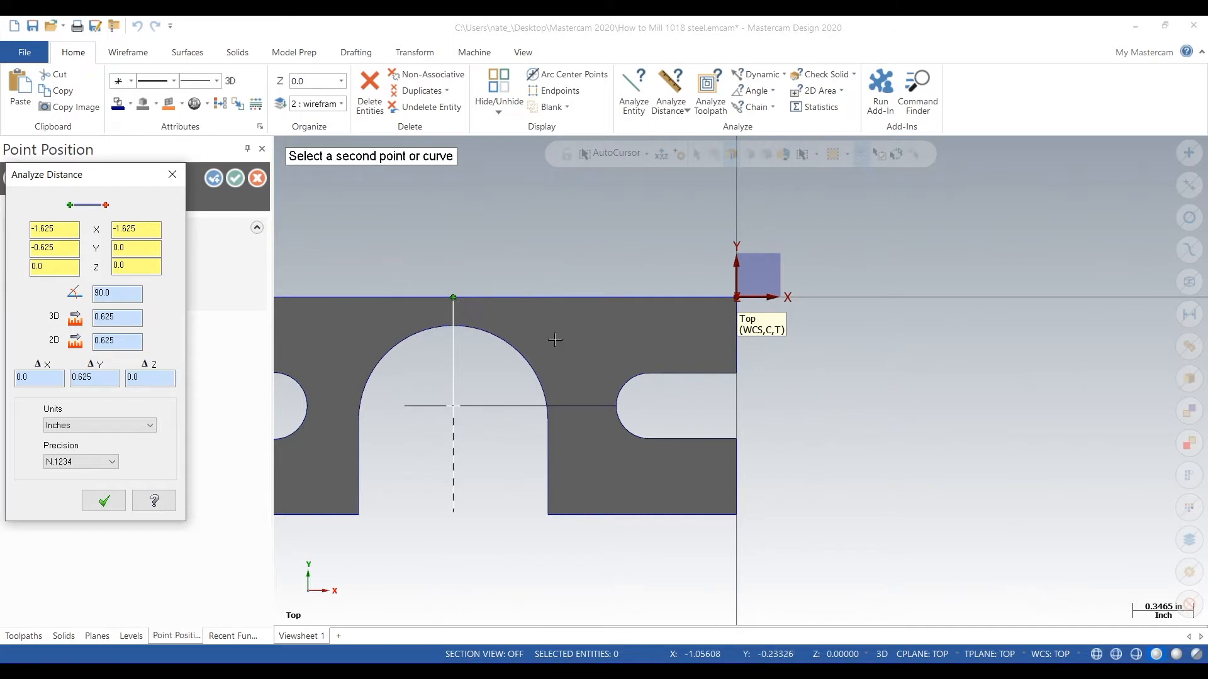
pyautogui.click(736, 373)
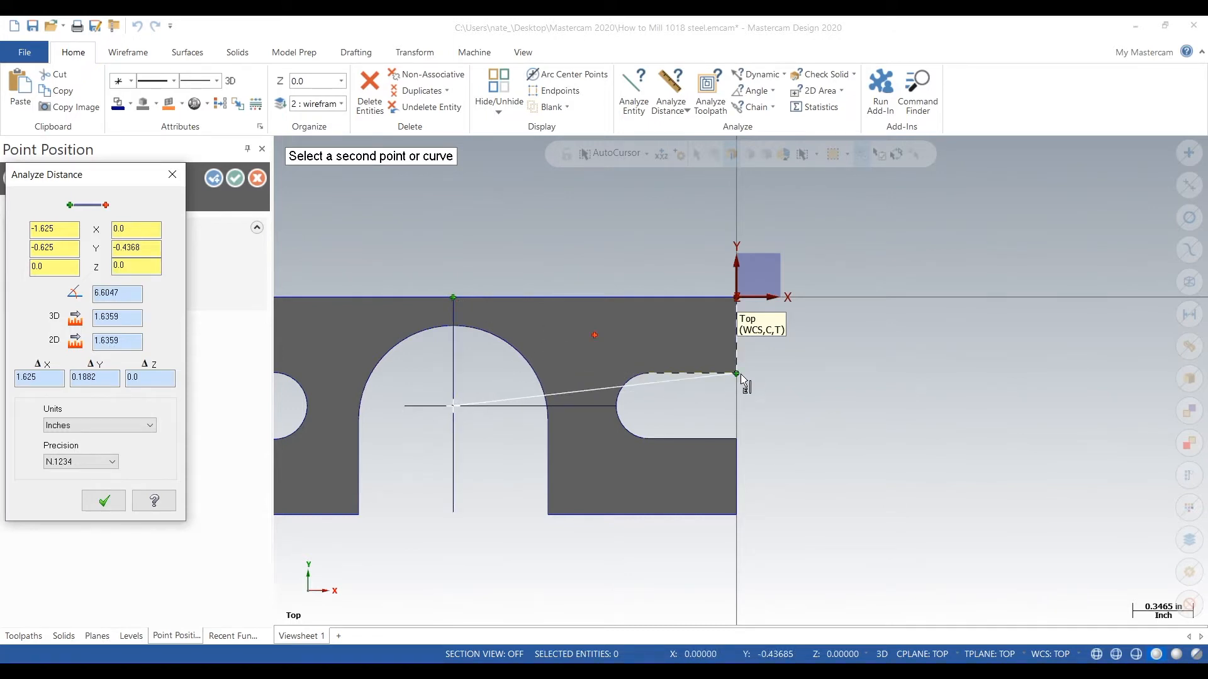
pyautogui.scroll(-2, 741, 373)
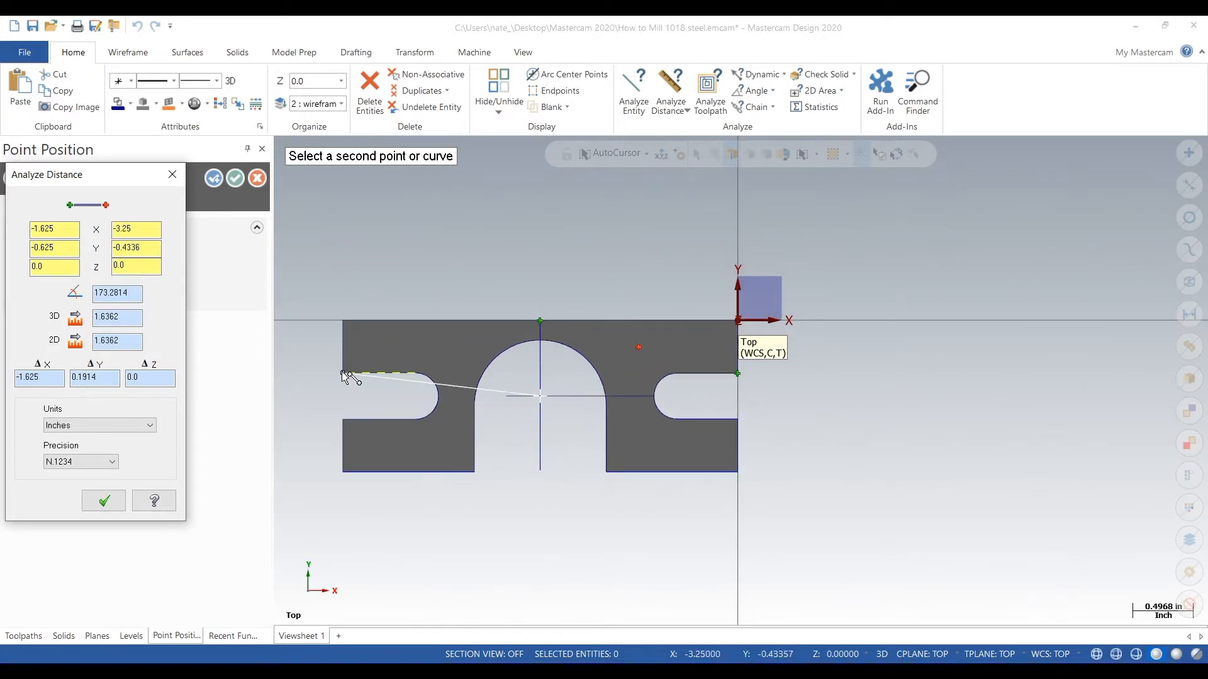
pyautogui.click(473, 473)
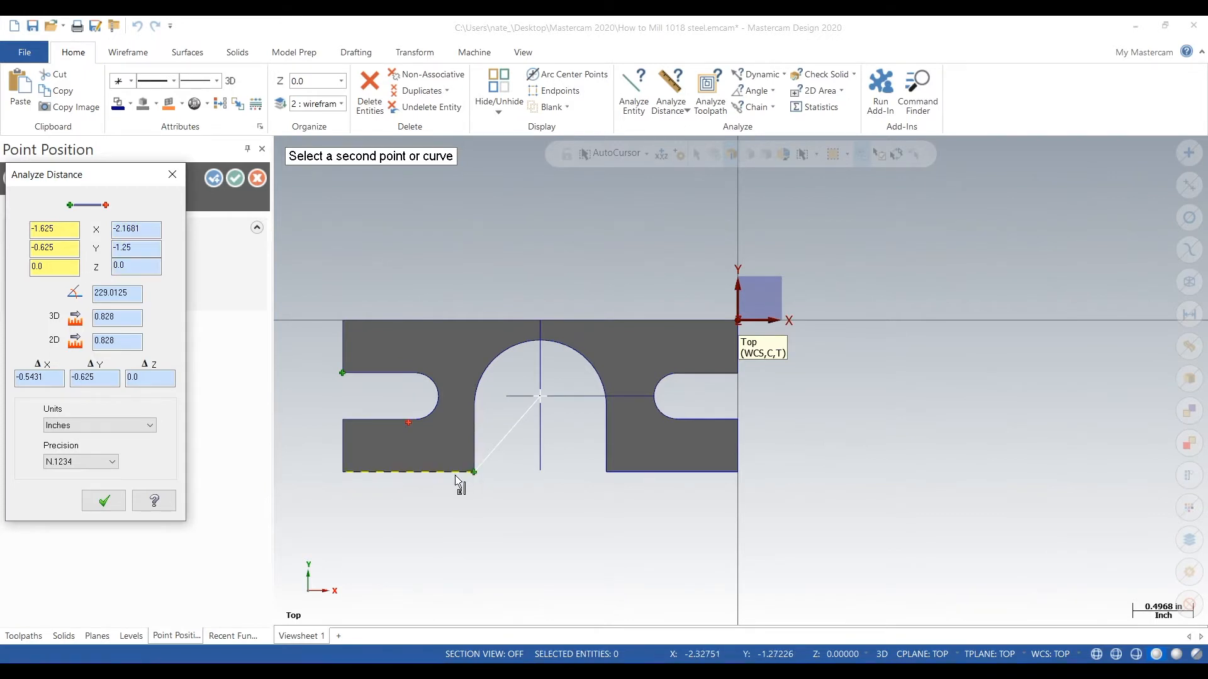
pyautogui.press('Escape')
pyautogui.press('Escape')
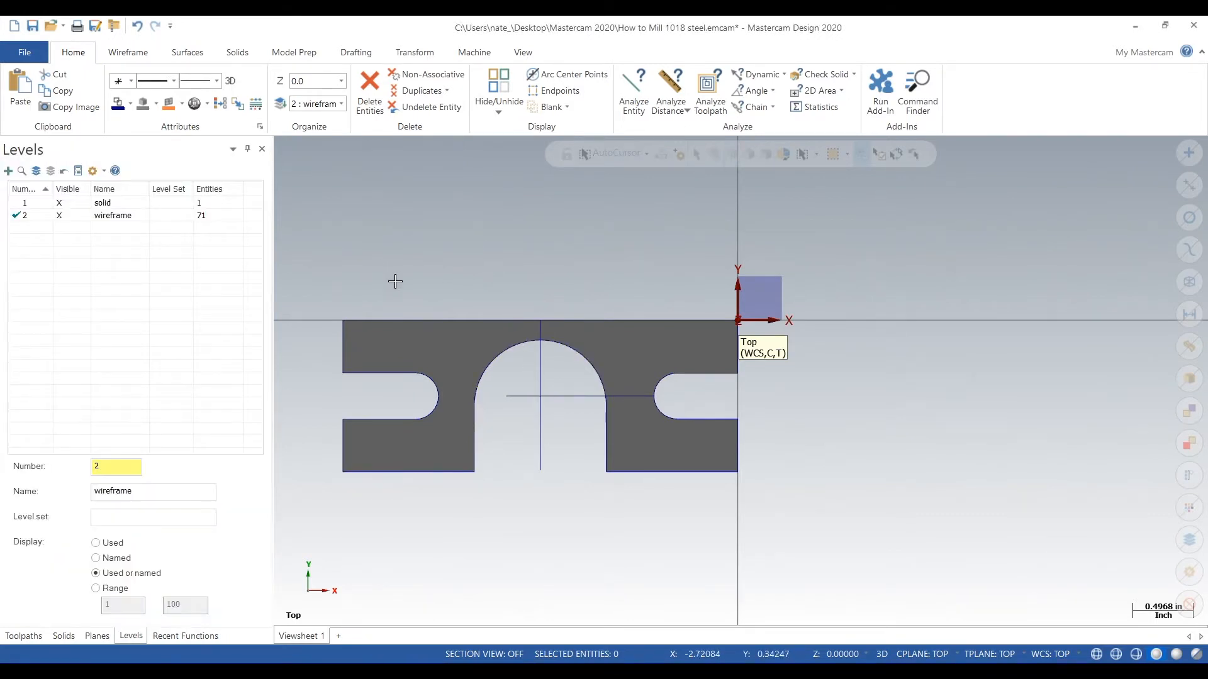
# Duplicate the Top plane, name the copy 100, and make it the active WCS, construction and tool plane.
pyautogui.click(97, 636)
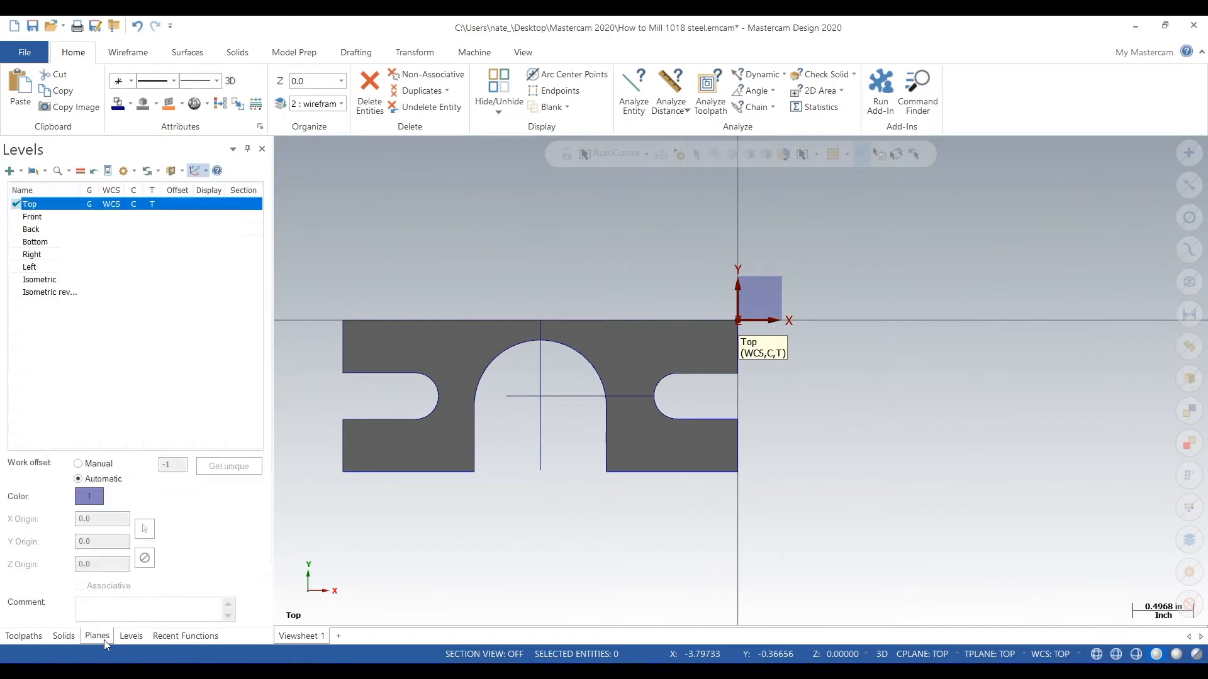
pyautogui.rightClick(116, 208)
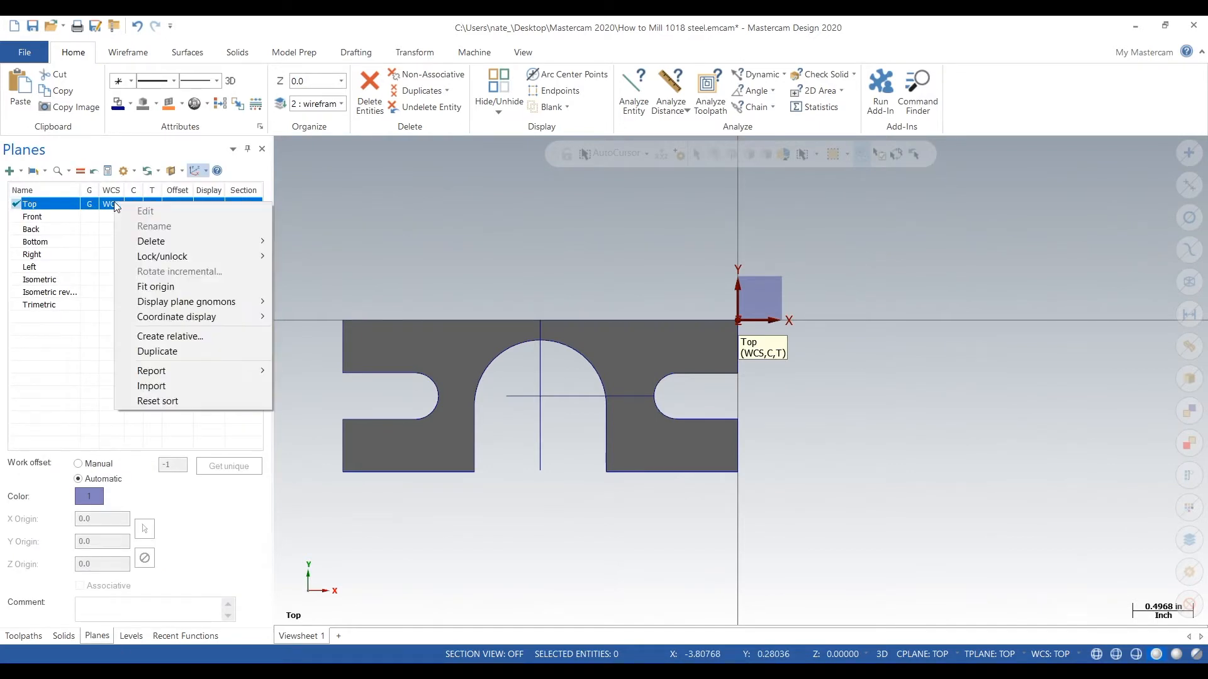
pyautogui.click(203, 351)
pyautogui.click(39, 321)
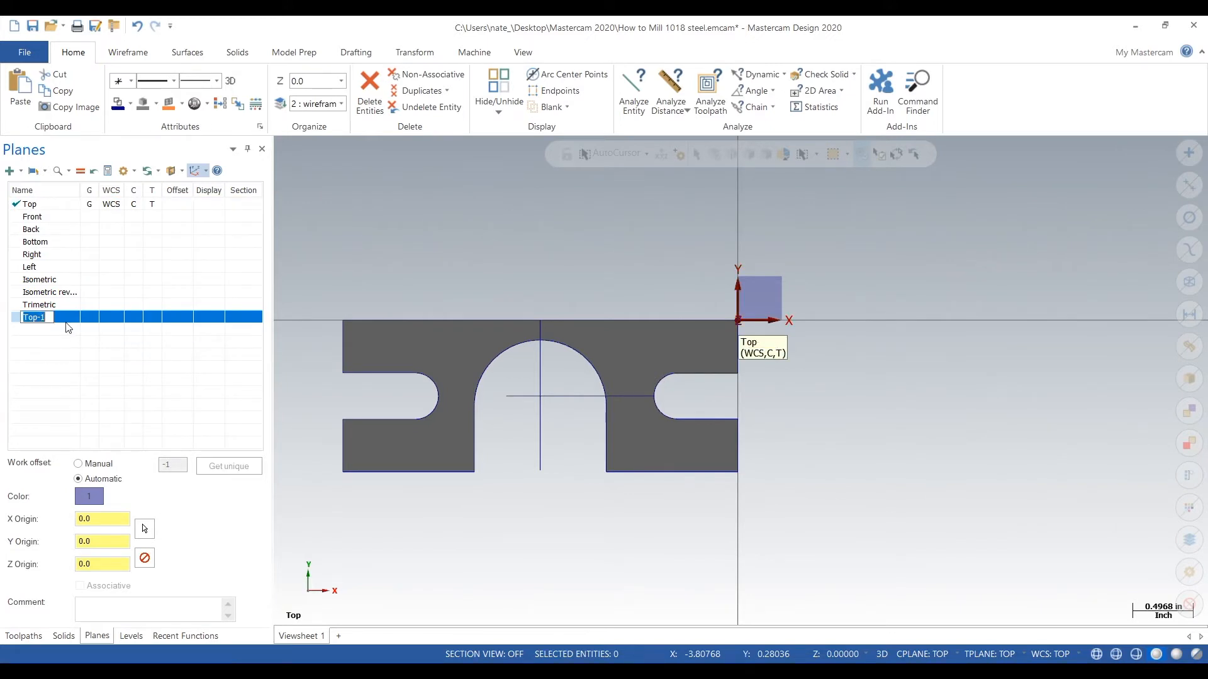
pyautogui.write('100')
pyautogui.click(101, 320)
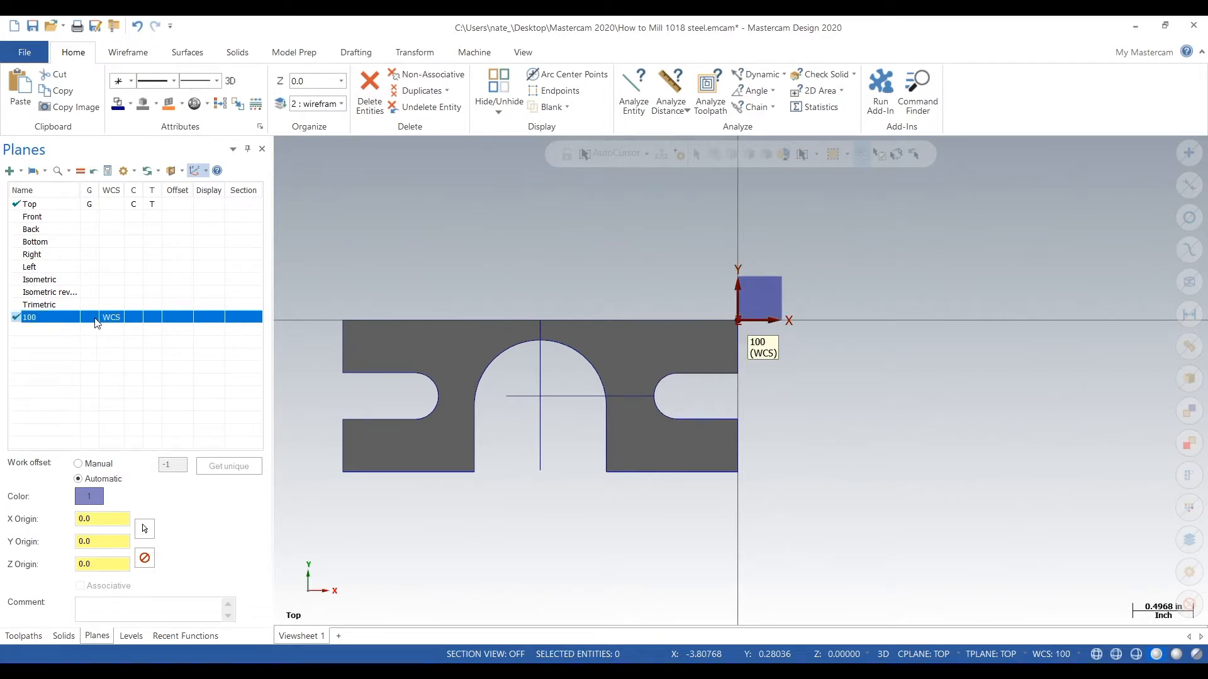
pyautogui.click(105, 323)
# Move the origin of plane 100 to the center point where the two construction lines cross.
pyautogui.rightClick(123, 324)
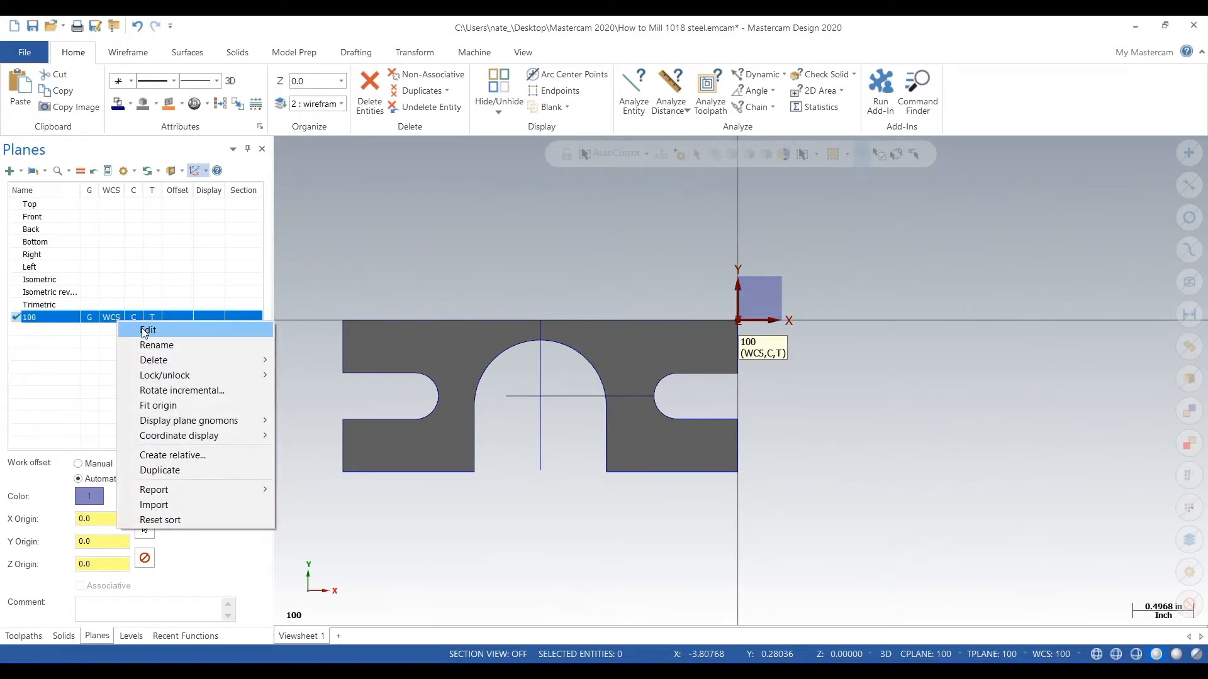
pyautogui.click(142, 331)
pyautogui.moveTo(848, 341); pyautogui.dragTo(794, 324, button='middle')
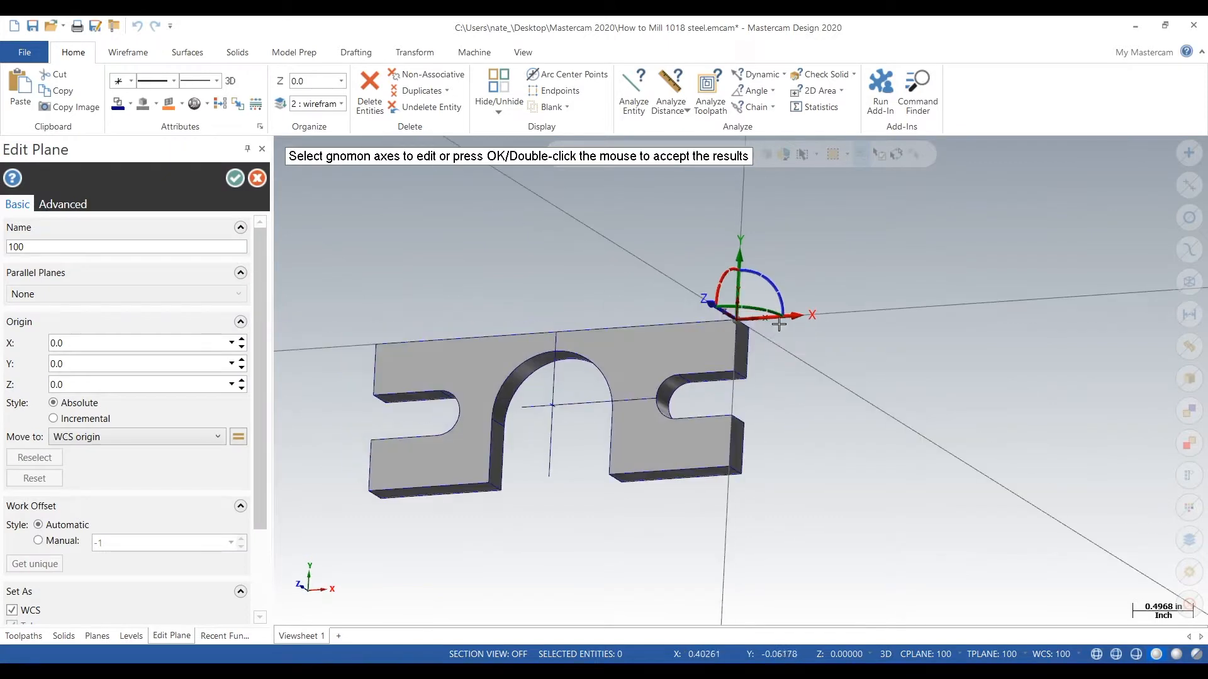
pyautogui.click(738, 319)
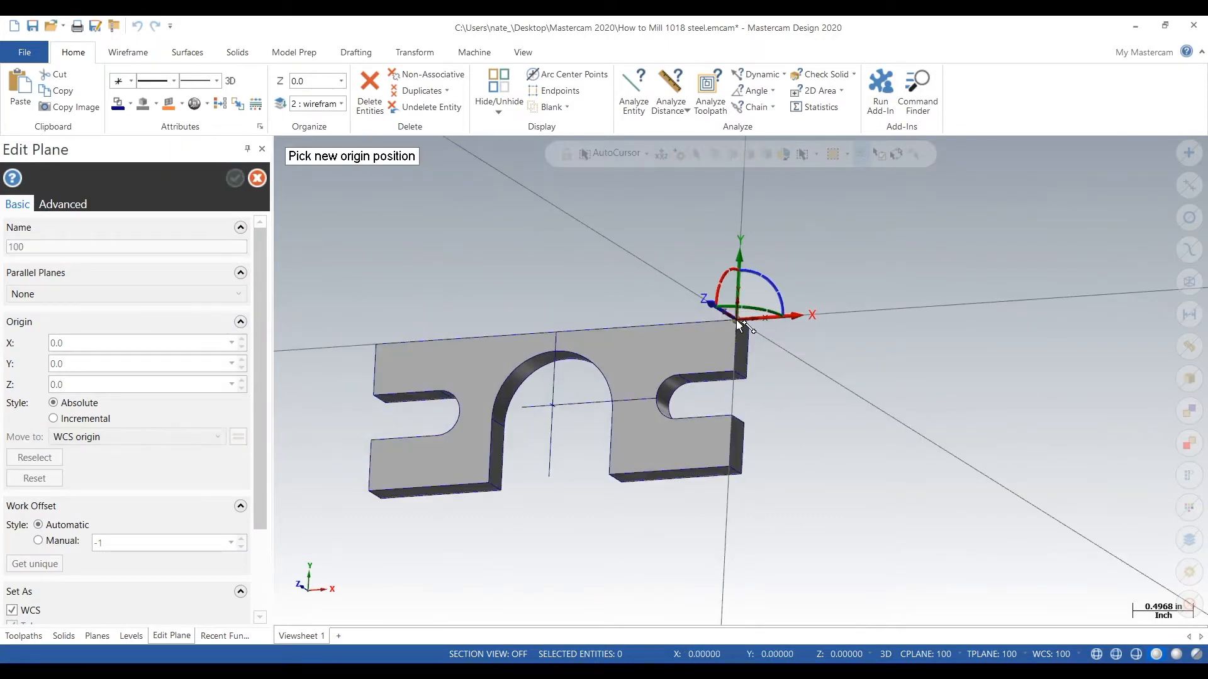
pyautogui.click(552, 406)
pyautogui.moveTo(605, 497); pyautogui.dragTo(679, 488, button='middle')
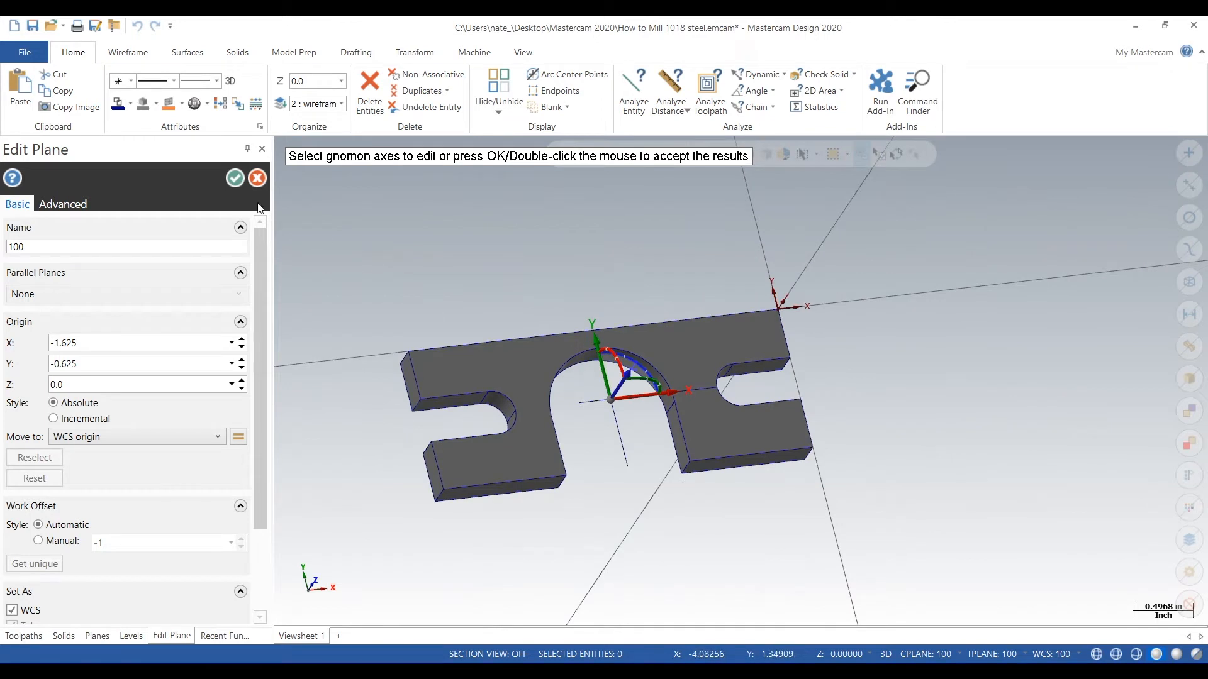
pyautogui.click(235, 178)
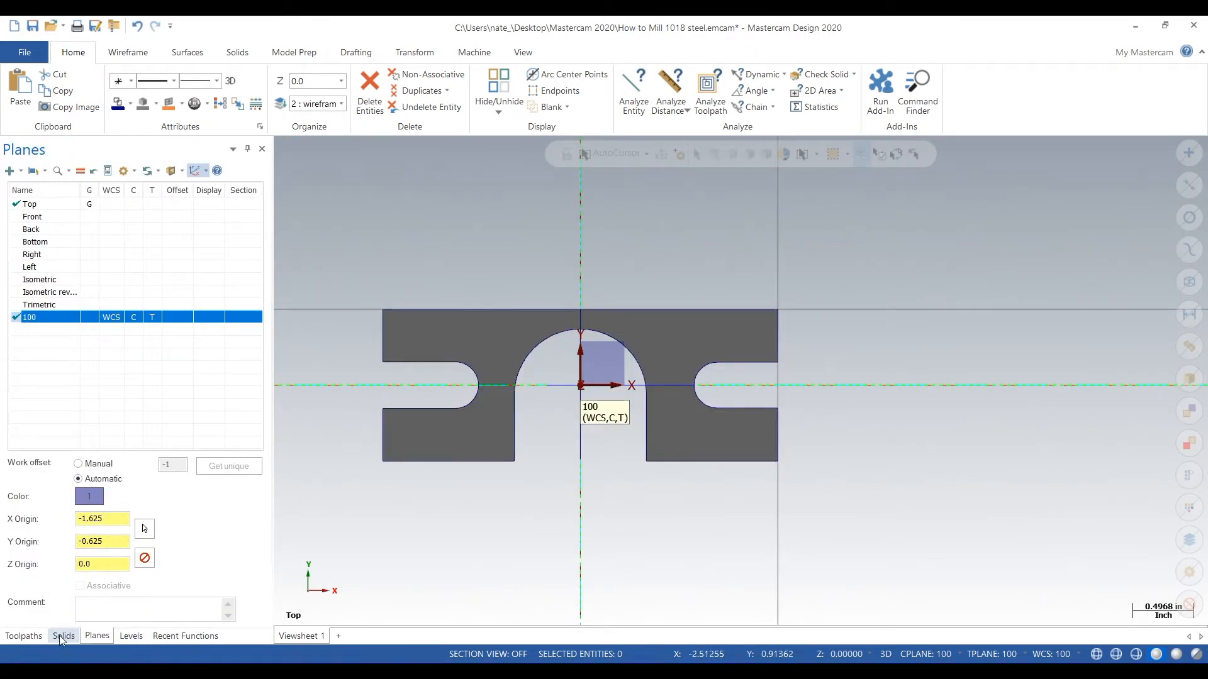
# Hide the solid level and delete the vertical and horizontal construction lines through the part's center.
pyautogui.click(132, 636)
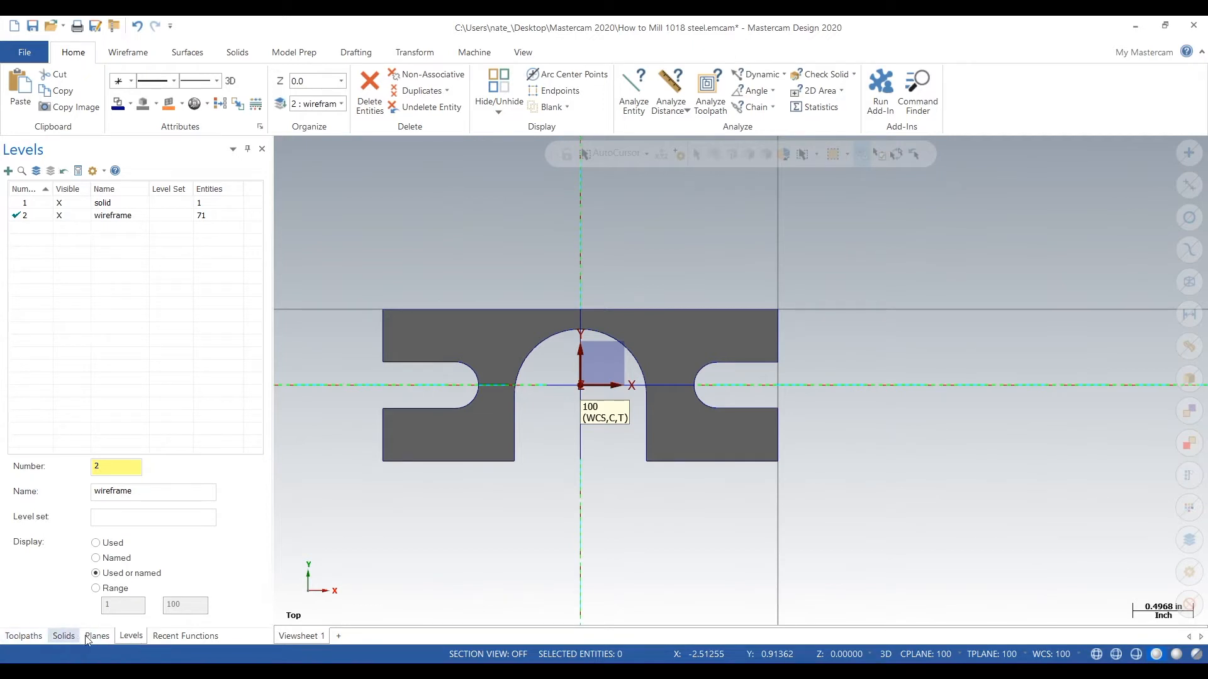
pyautogui.click(85, 206)
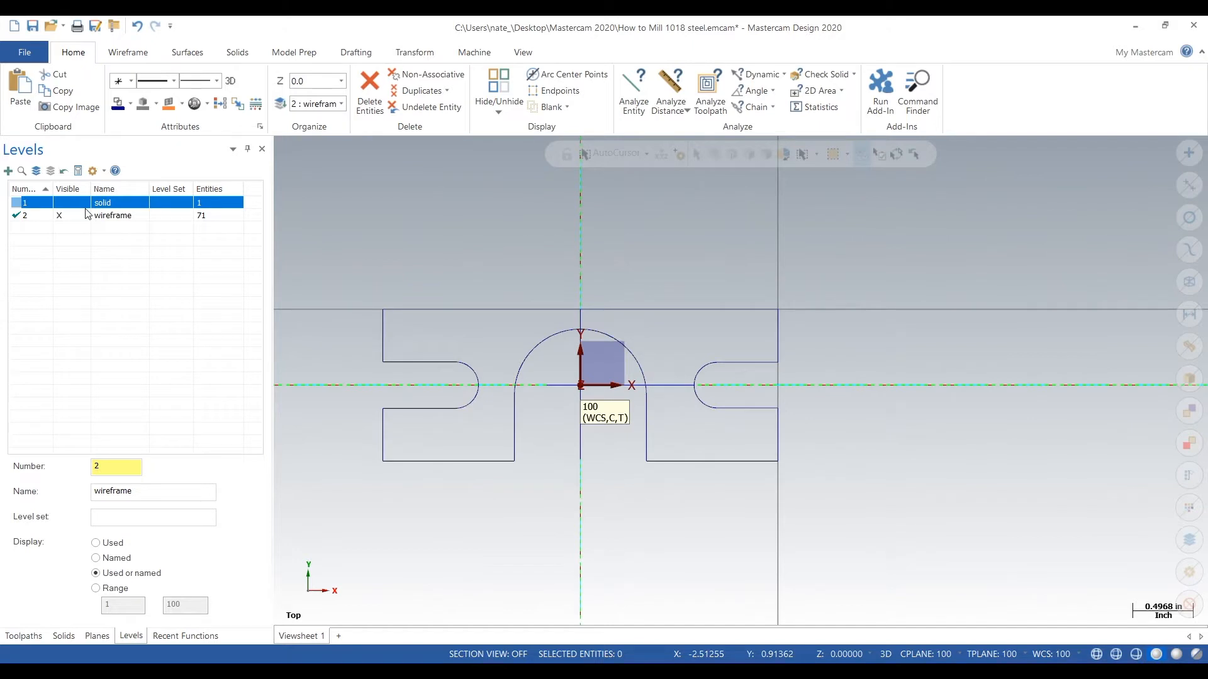
pyautogui.scroll(3, 679, 353)
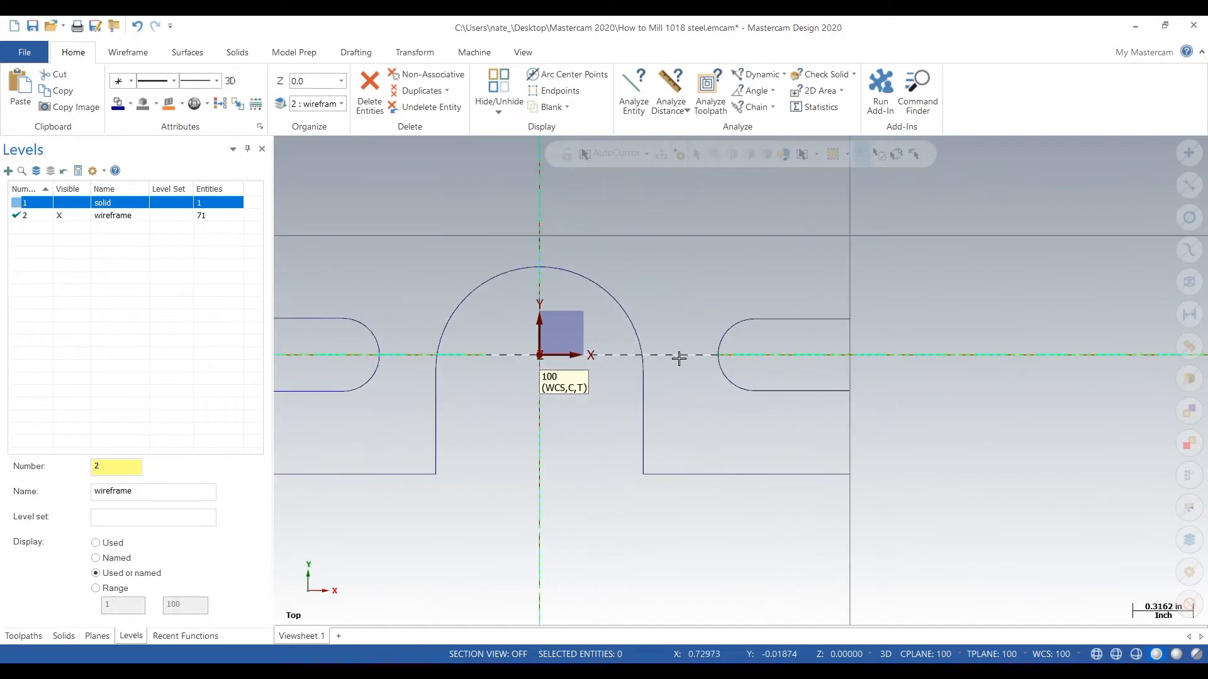
pyautogui.click(615, 348)
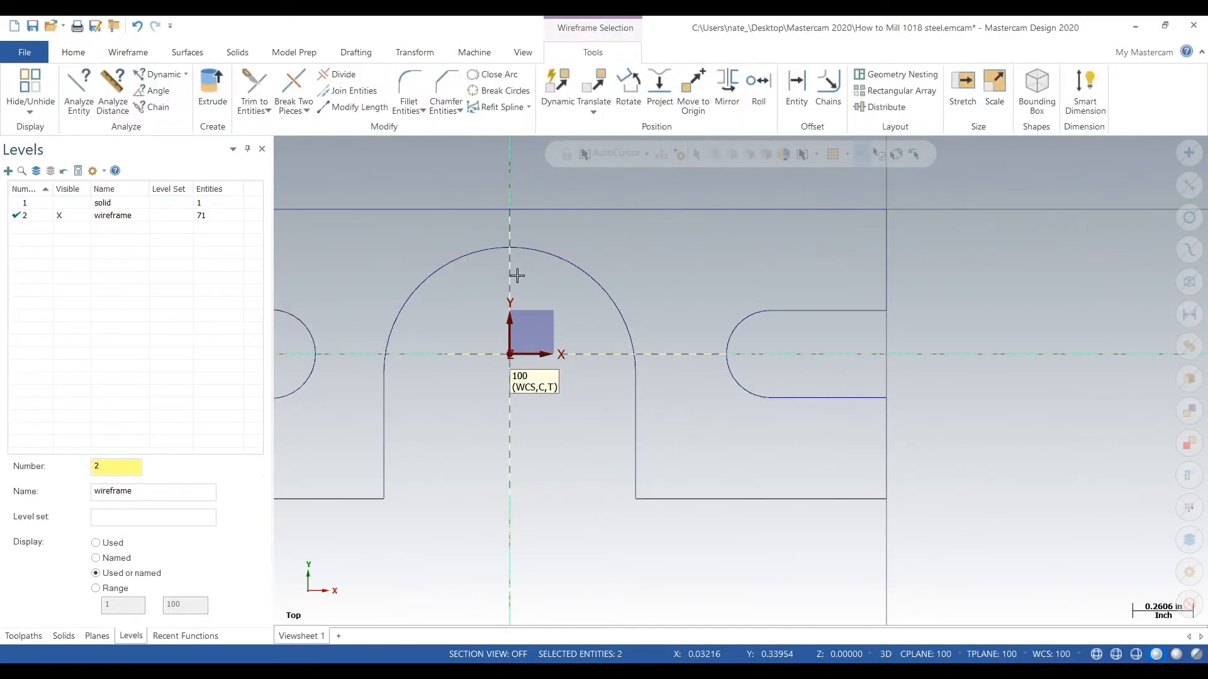
pyautogui.press('Delete')
pyautogui.scroll(-2, 585, 432)
pyautogui.moveTo(585, 431); pyautogui.dragTo(620, 396, button='middle')
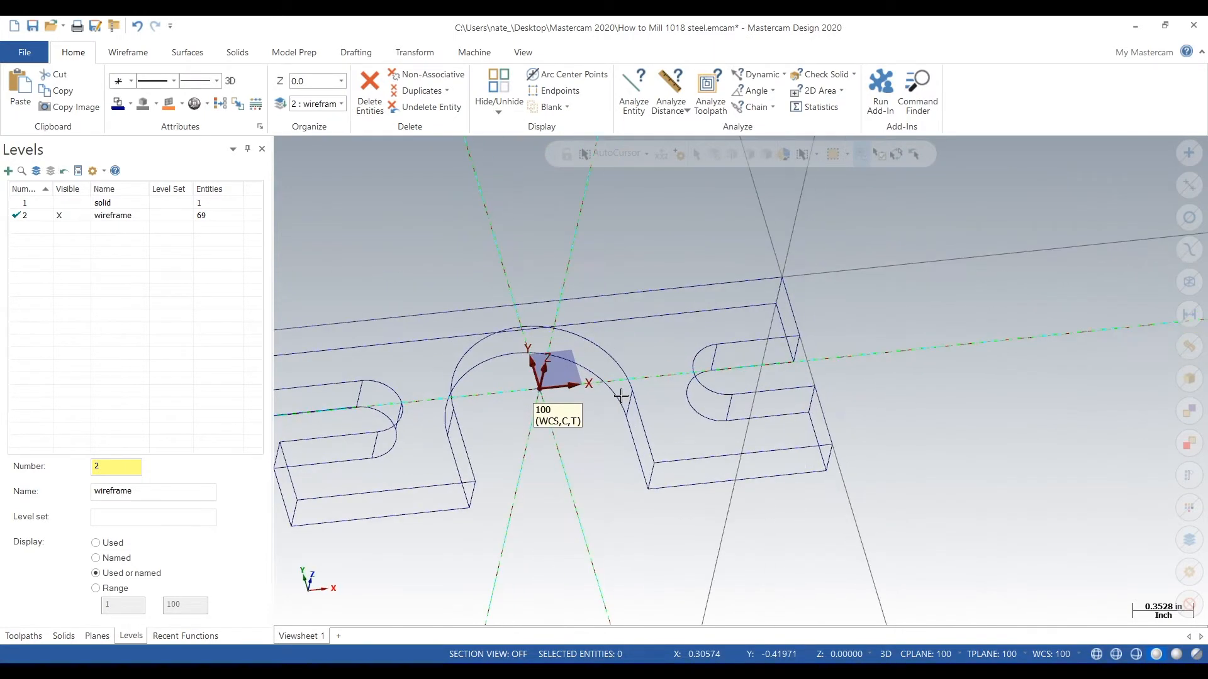
pyautogui.rightClick(591, 442)
pyautogui.click(626, 512)
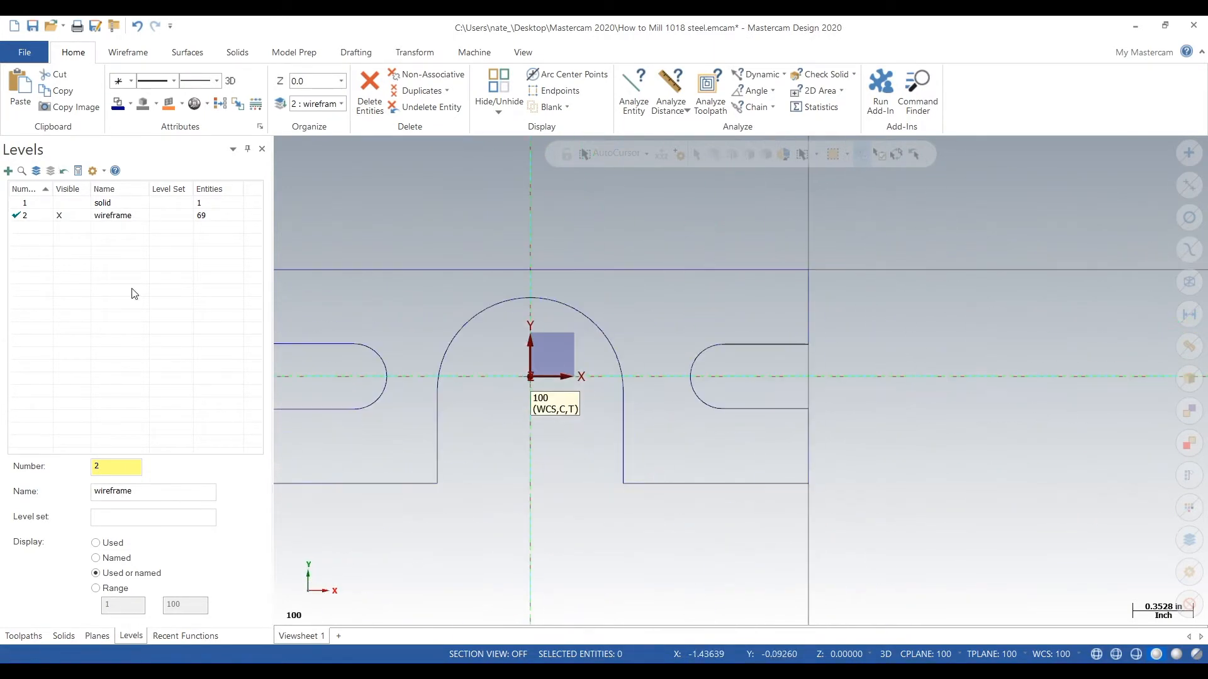
pyautogui.click(73, 204)
pyautogui.click(72, 204)
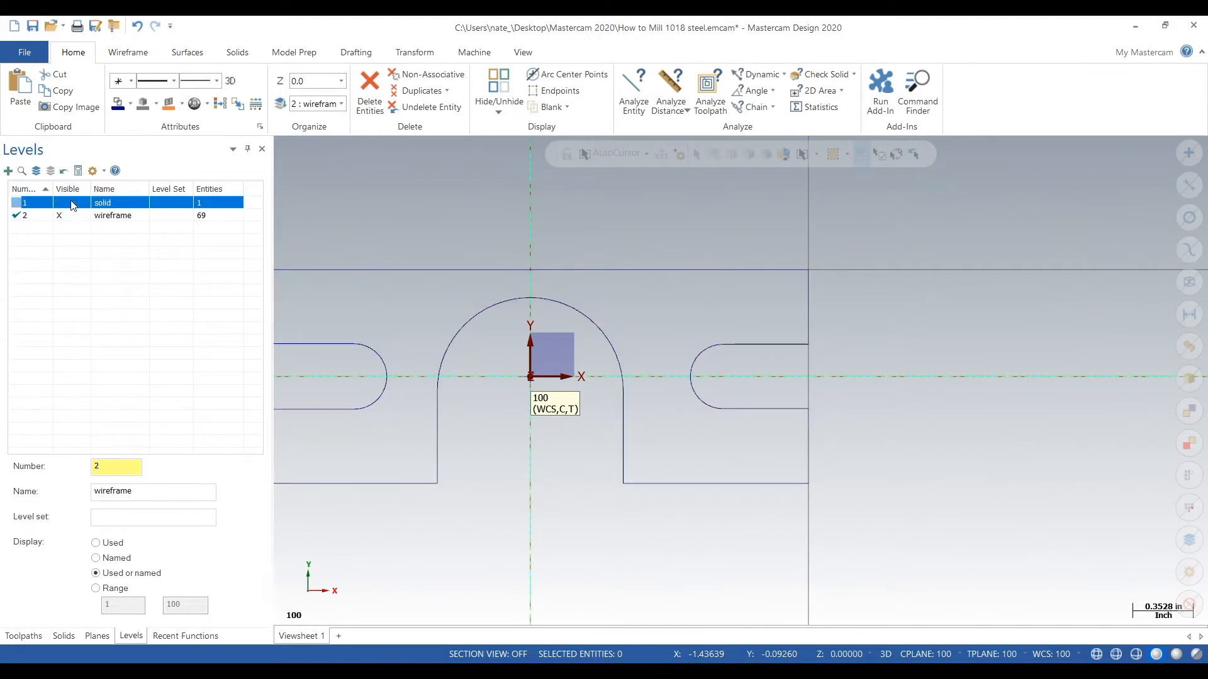
# Draw a rectangle anchored to its center at the plane 100 origin, 4.0 in wide and 1.75 in high.
pyautogui.click(124, 55)
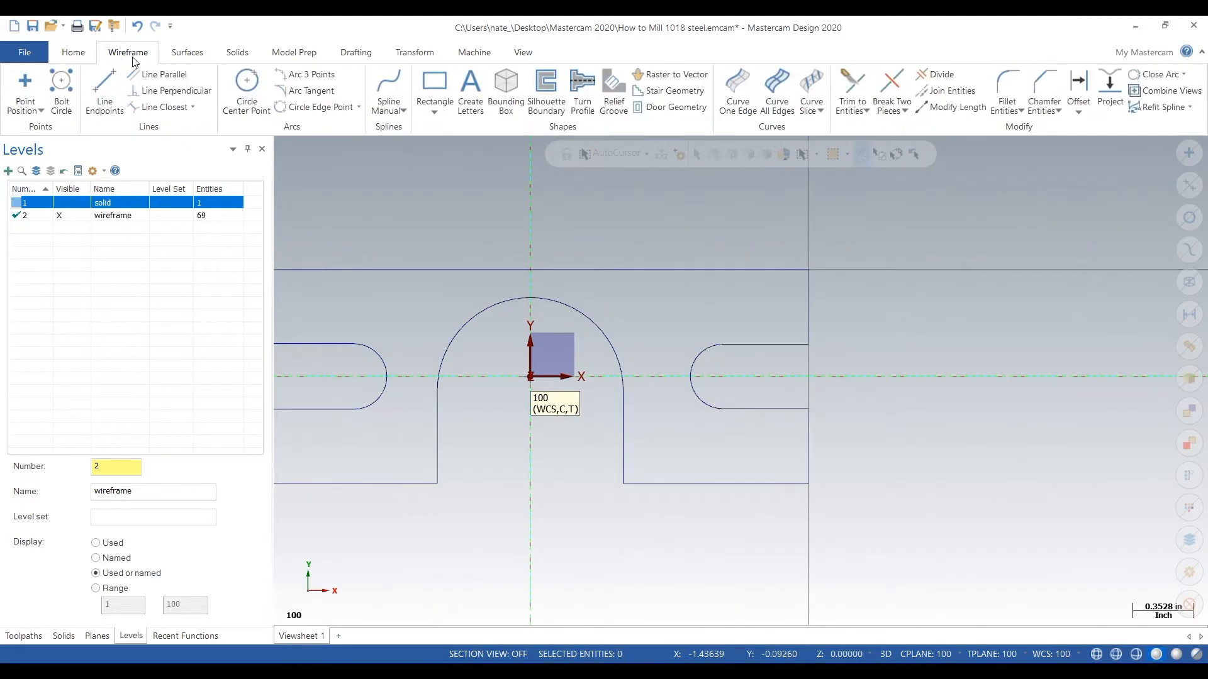
pyautogui.click(434, 85)
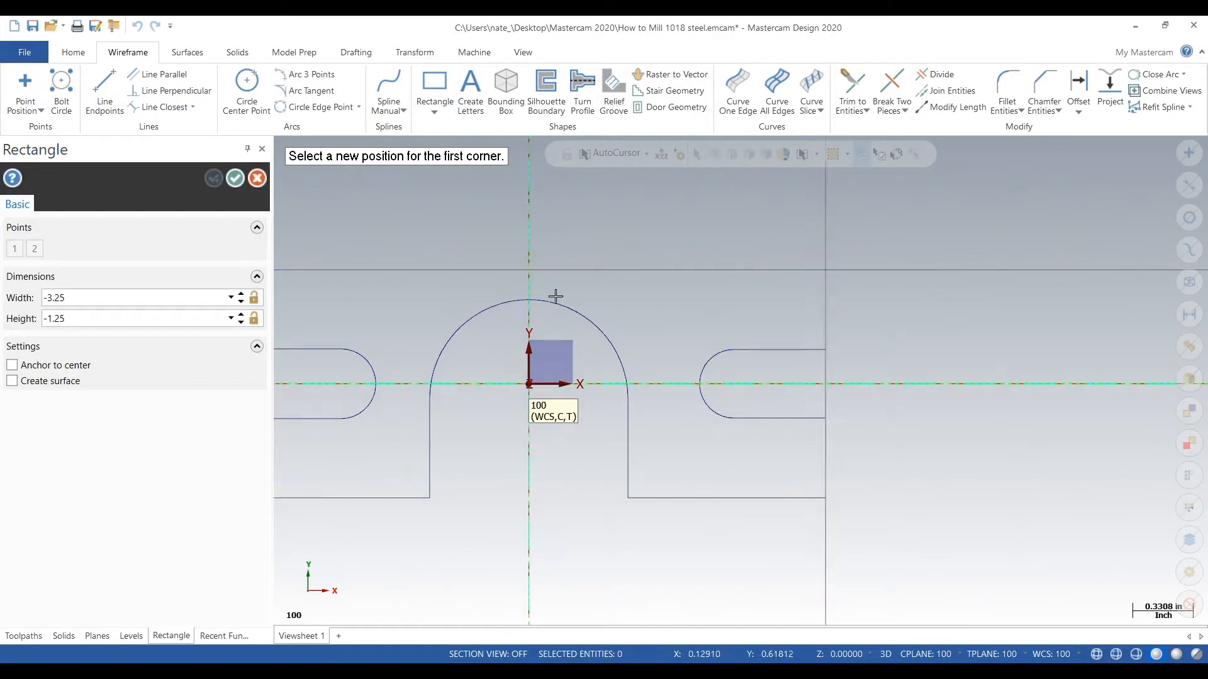
pyautogui.scroll(1, 552, 276)
pyautogui.click(12, 365)
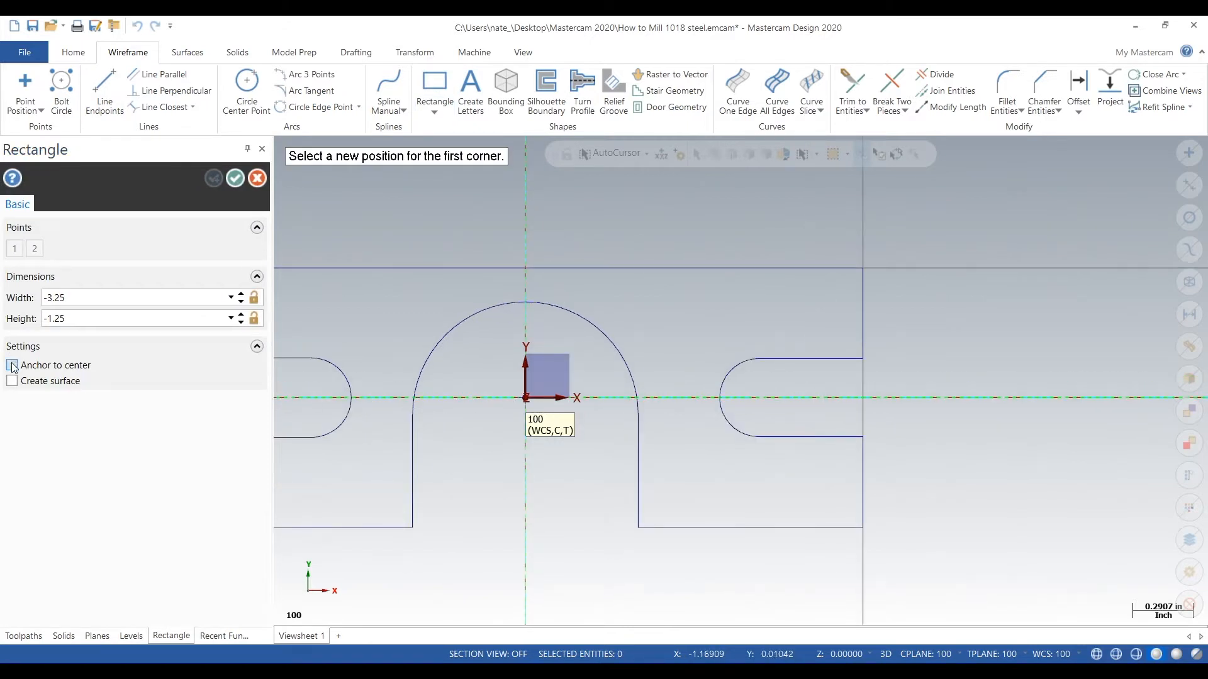
pyautogui.click(527, 400)
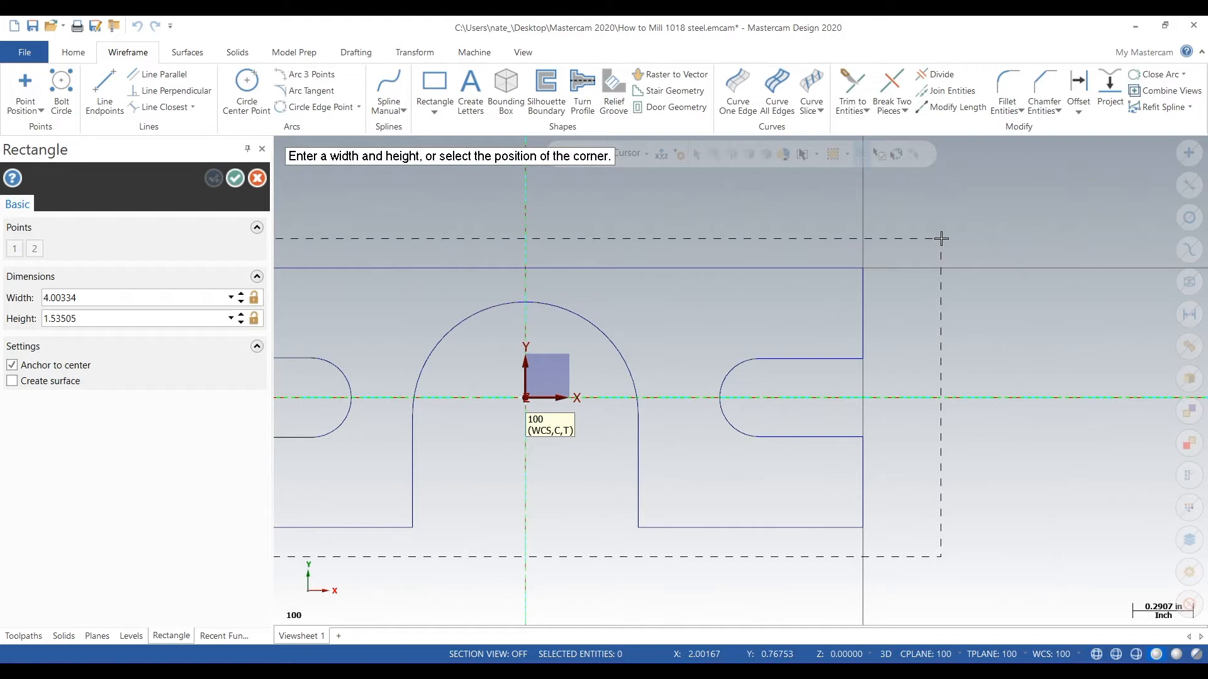
pyautogui.click(941, 237)
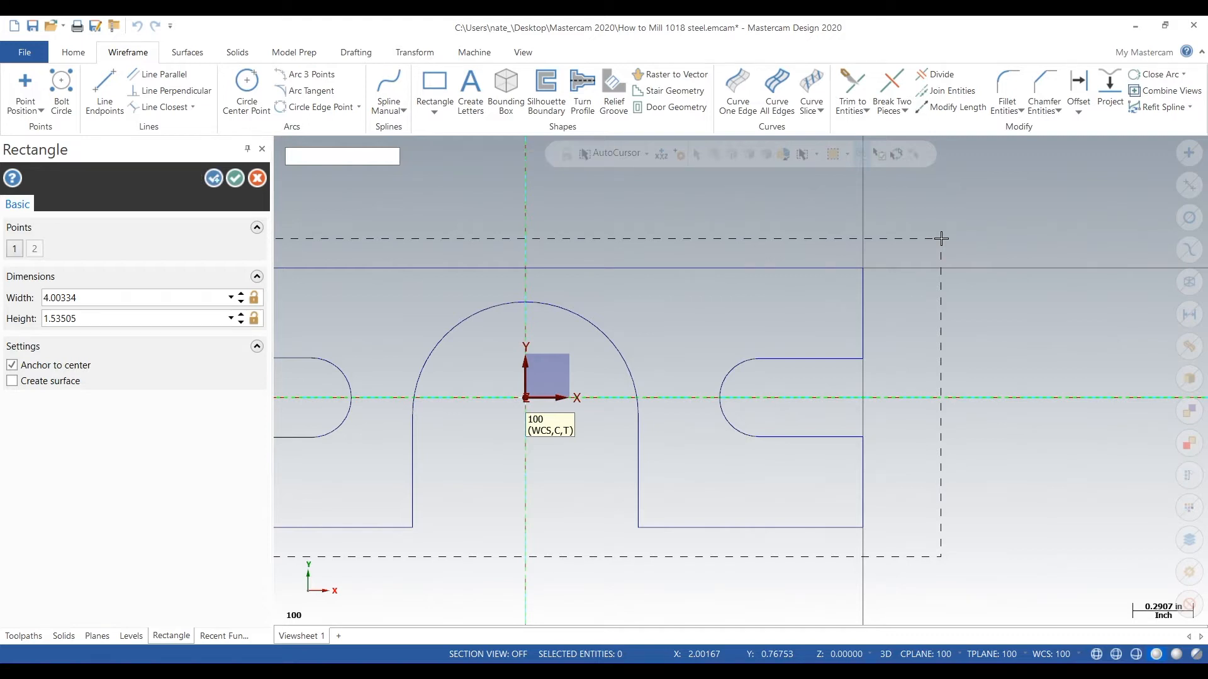
pyautogui.click(185, 305)
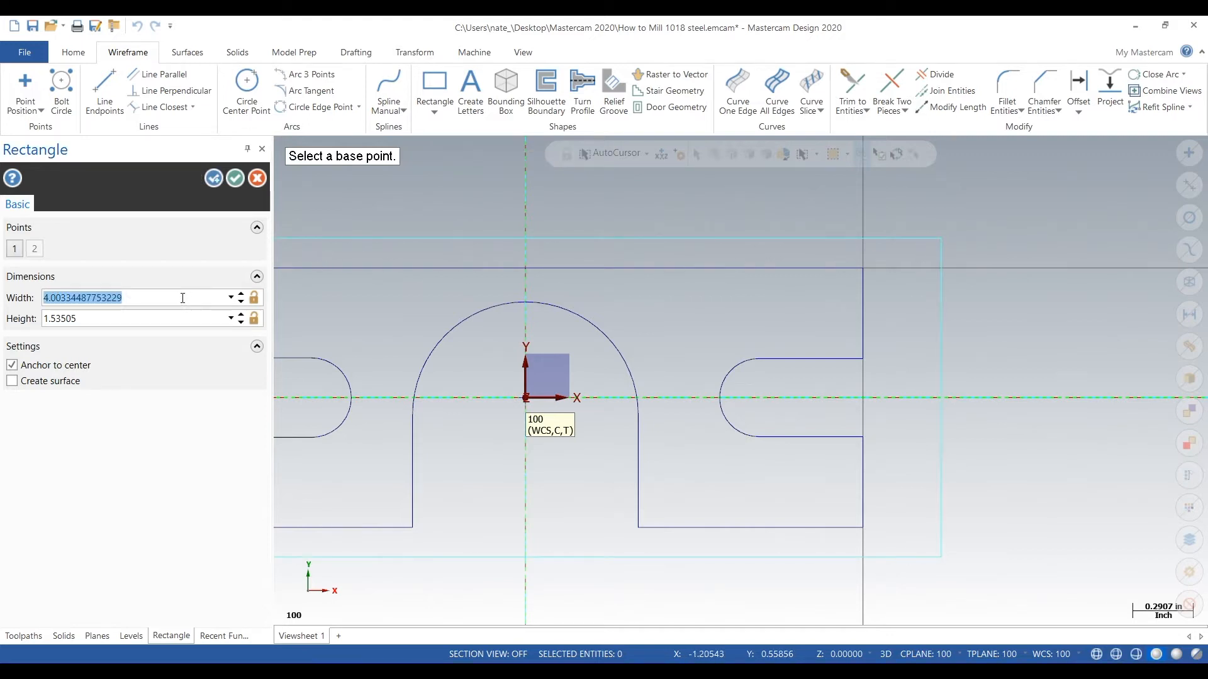
pyautogui.write('4.0')
pyautogui.press('Tab')
pyautogui.write('1')
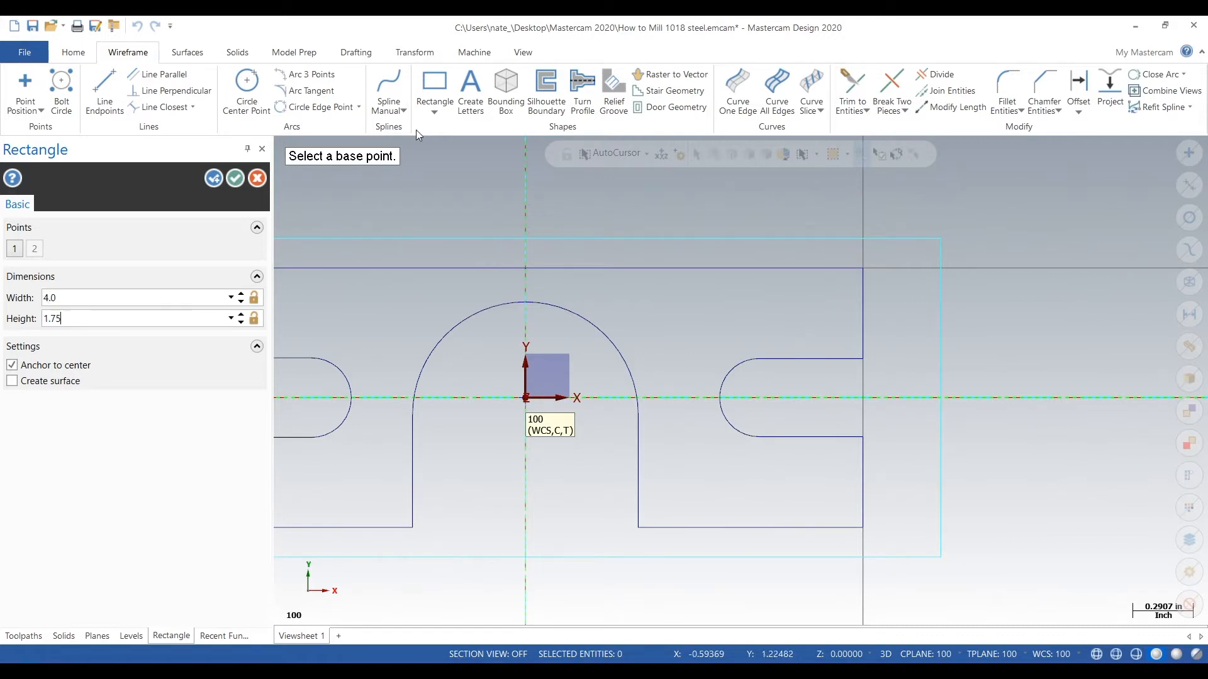
pyautogui.click(235, 179)
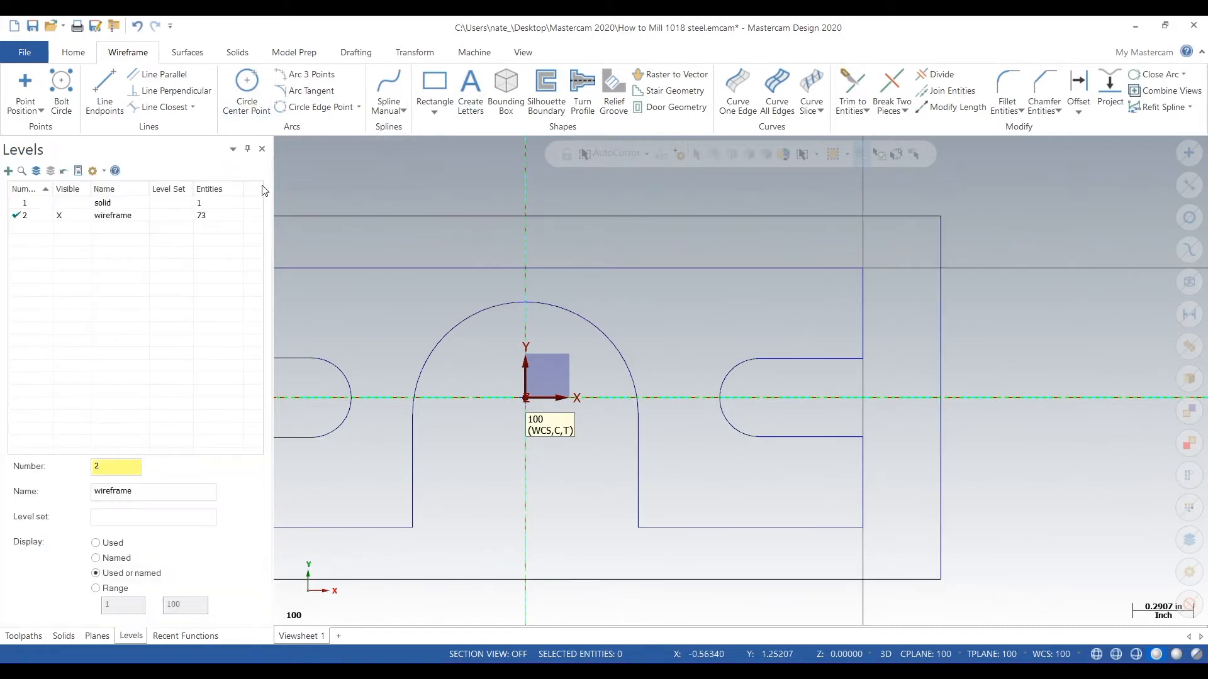
# Create level 3, name it stock, and keep the wireframe level visible.
pyautogui.scroll(-2, 809, 337)
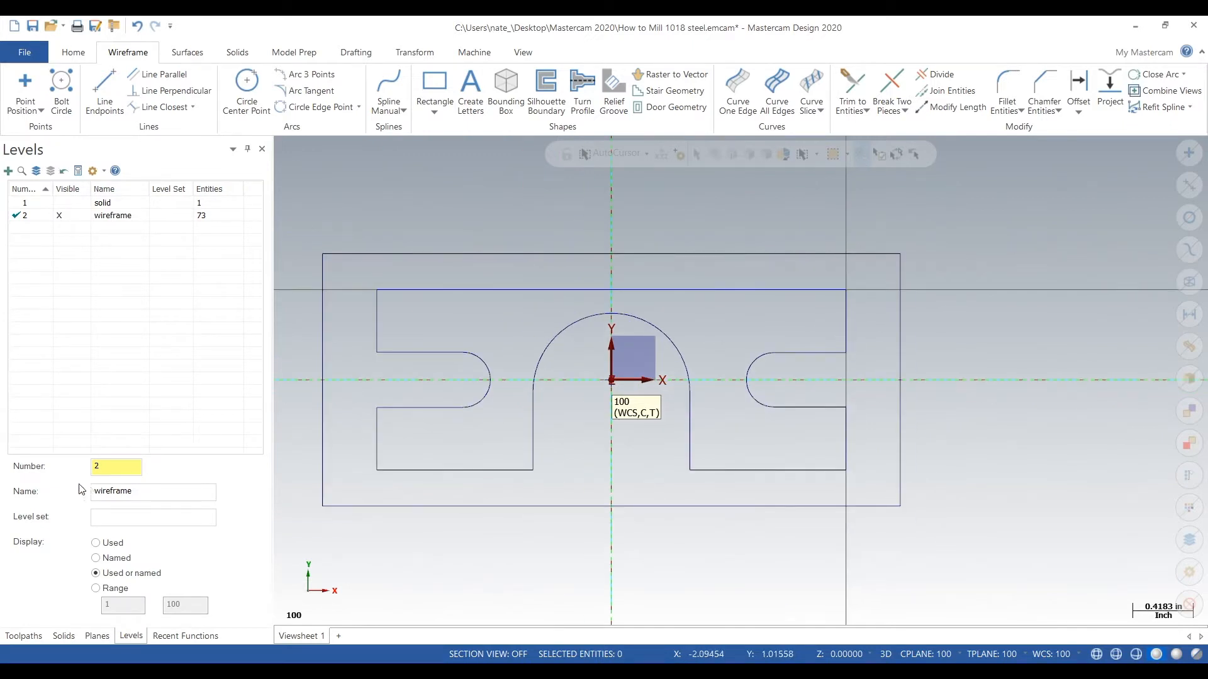
pyautogui.doubleClick(124, 467)
pyautogui.write('3')
pyautogui.press('Tab')
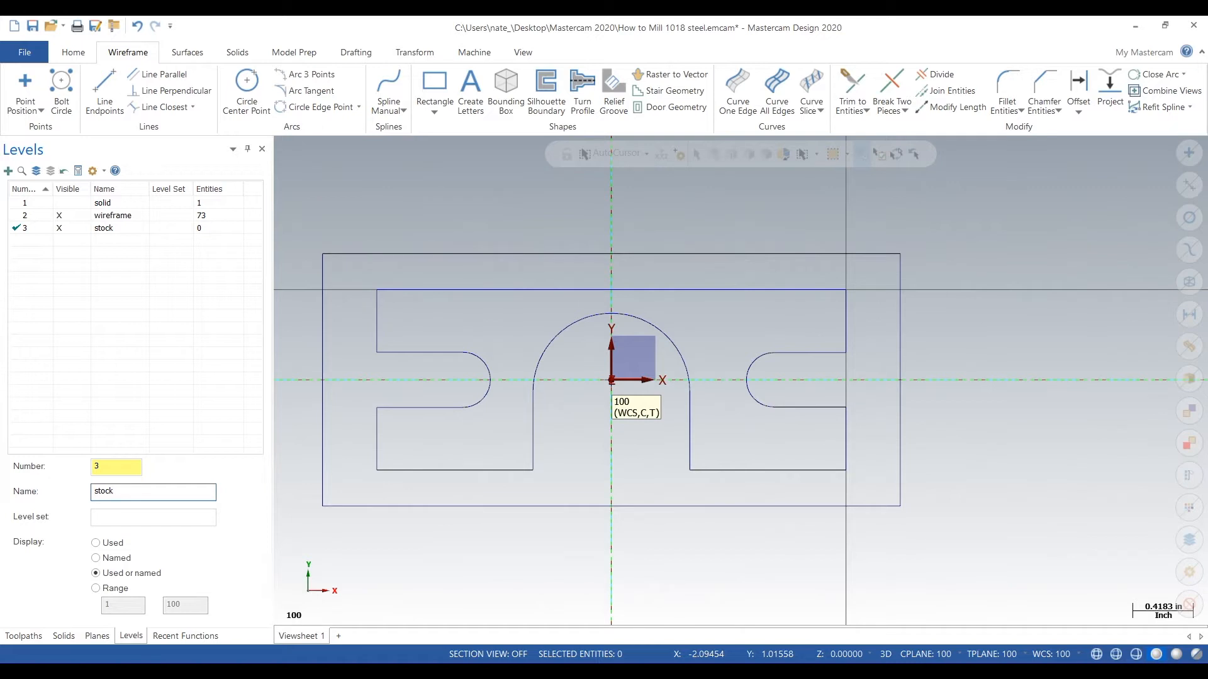
pyautogui.click(44, 233)
pyautogui.click(75, 217)
pyautogui.click(75, 219)
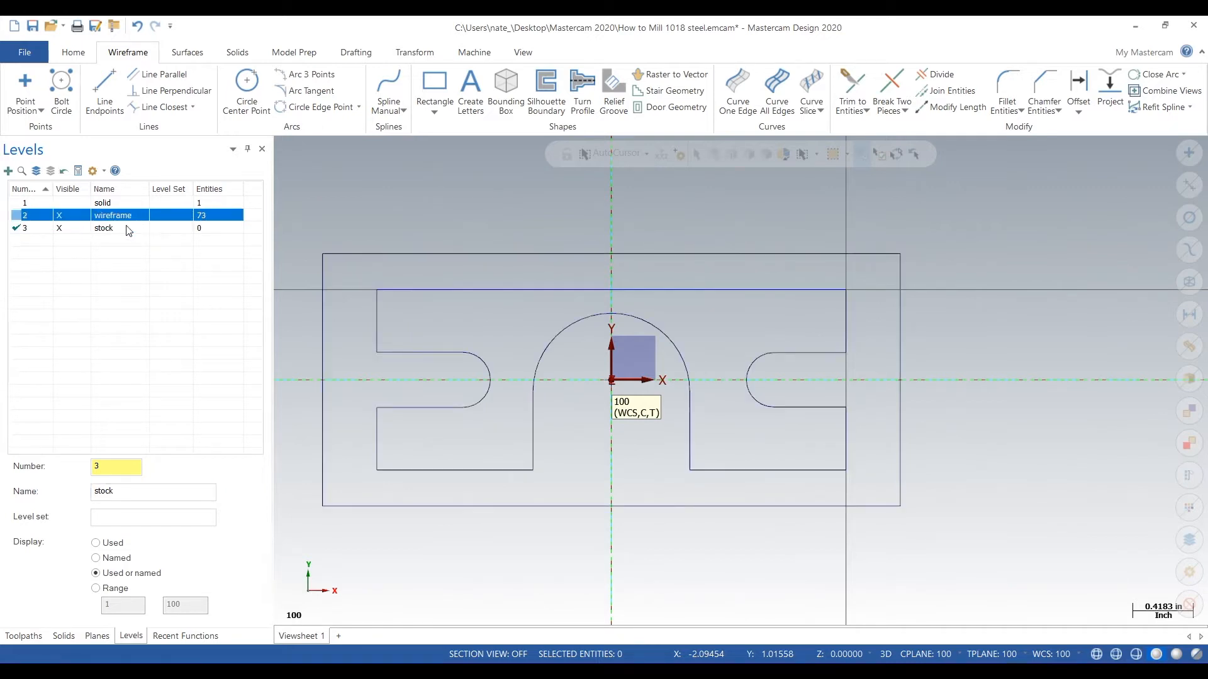
# Move the four lines of the outer rectangle to level 3, stock.
pyautogui.click(323, 272)
pyautogui.click(371, 254)
pyautogui.click(900, 398)
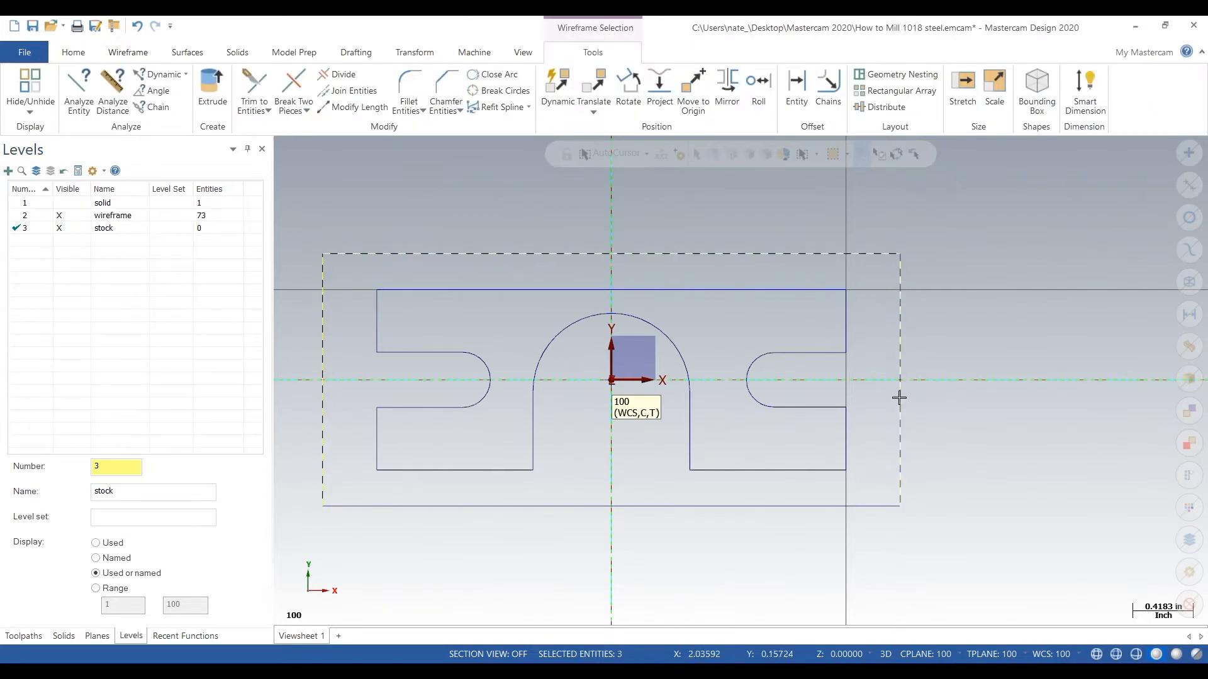
pyautogui.click(836, 505)
pyautogui.rightClick(1008, 383)
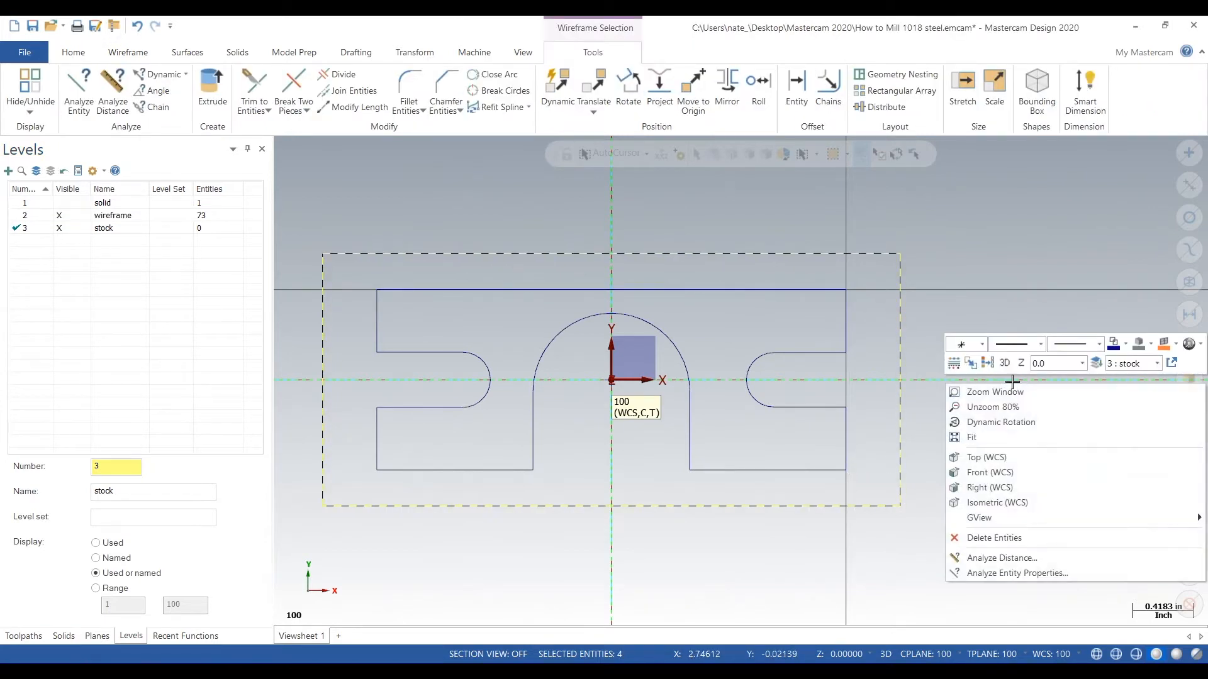
pyautogui.click(1096, 365)
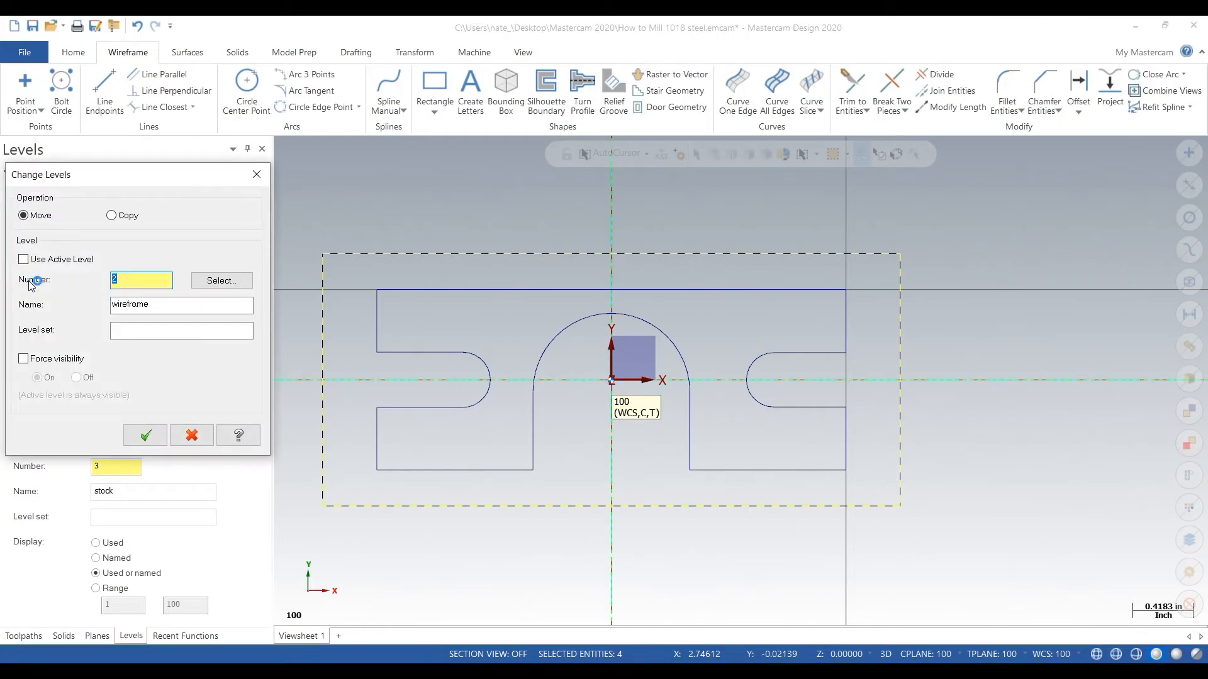
pyautogui.write('3')
pyautogui.click(127, 329)
pyautogui.click(145, 434)
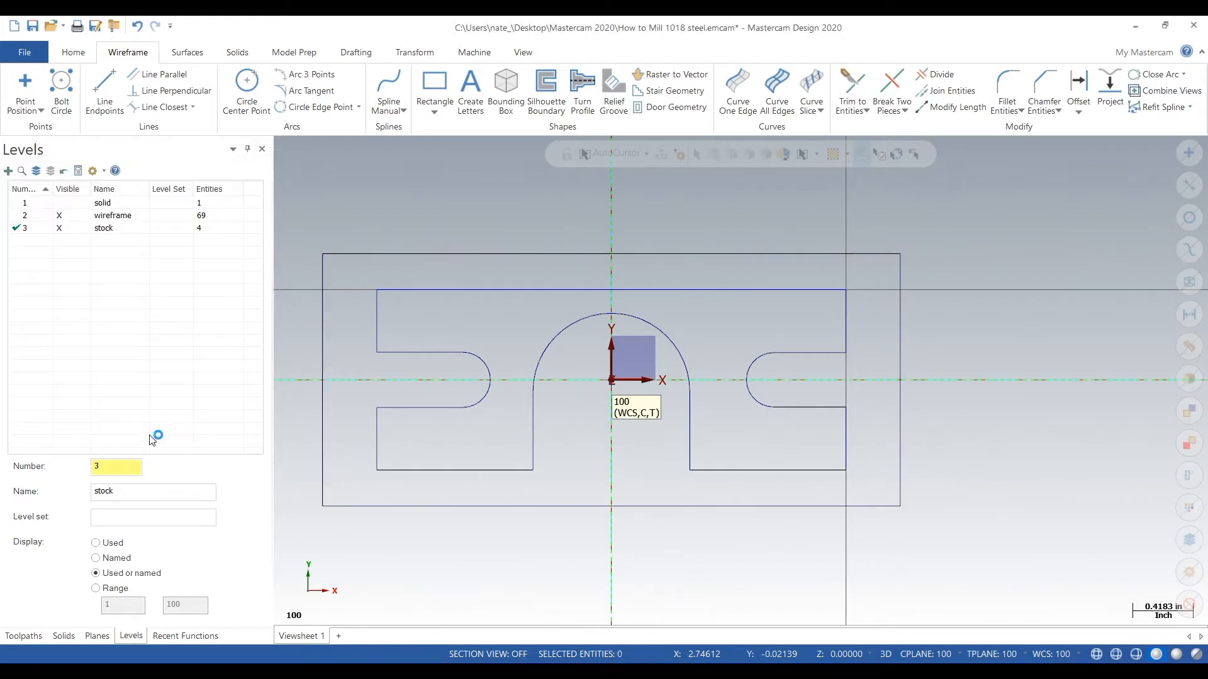
# Hide the solid and wireframe levels so only the stock level is shown, and bring up the toolpath list.
pyautogui.click(52, 229)
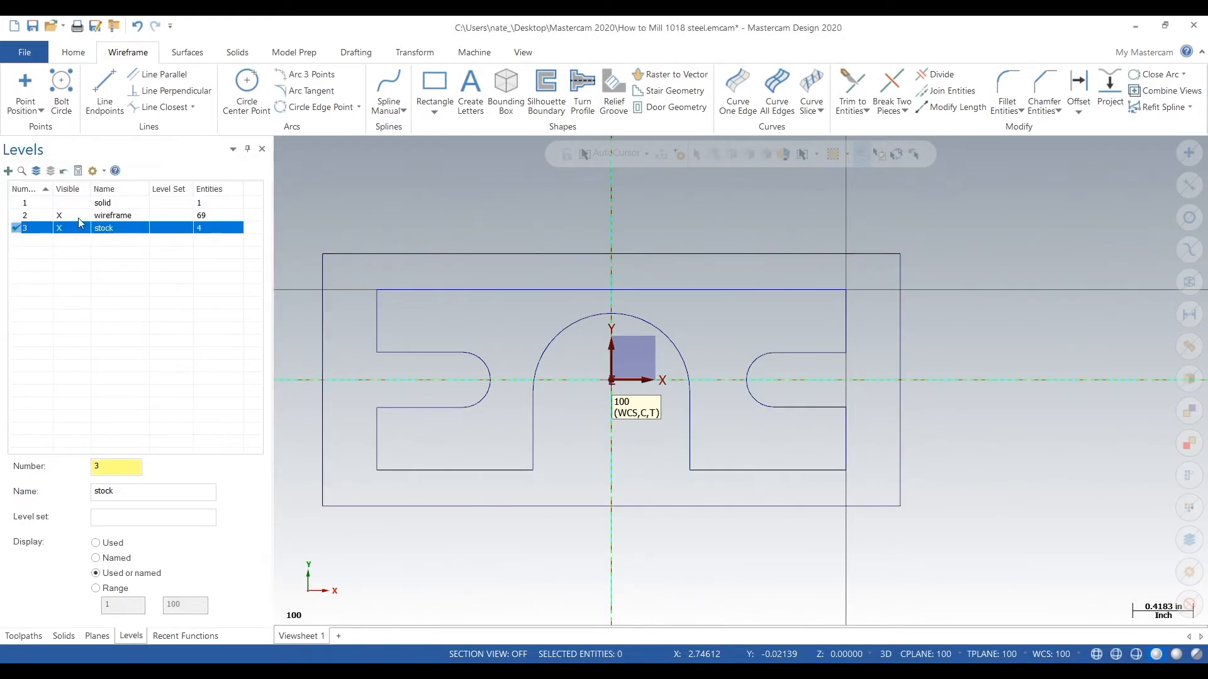
pyautogui.click(63, 215)
pyautogui.click(71, 203)
pyautogui.click(71, 205)
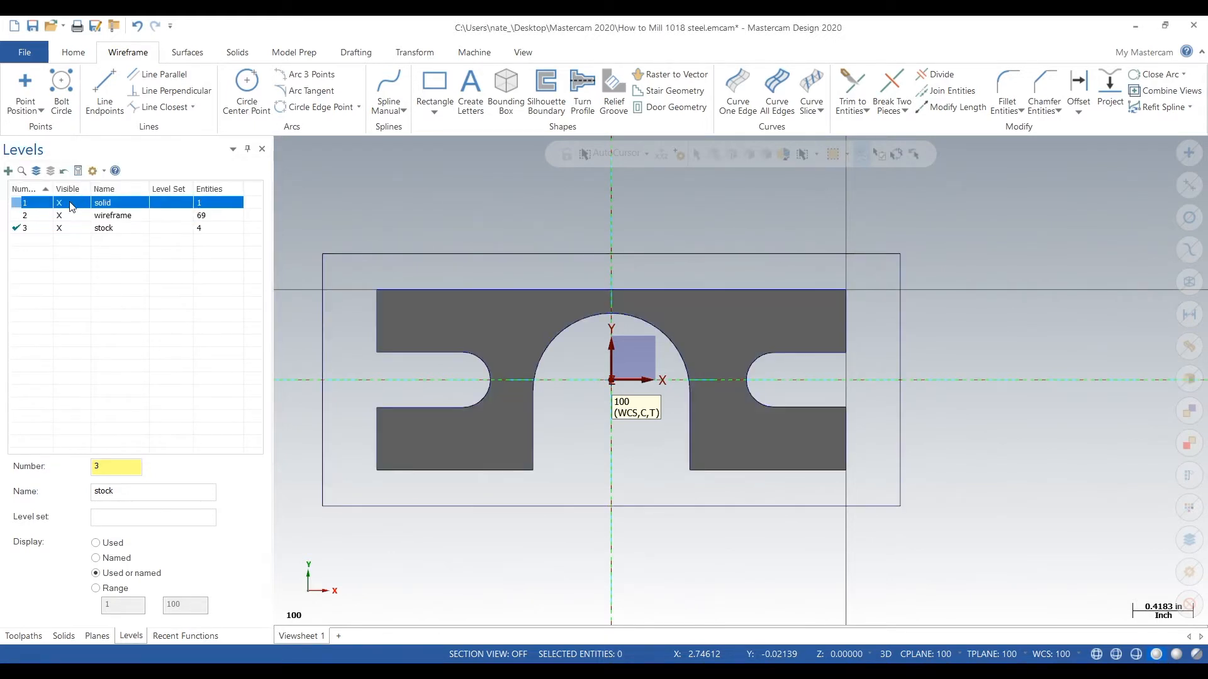
pyautogui.click(71, 206)
pyautogui.click(77, 215)
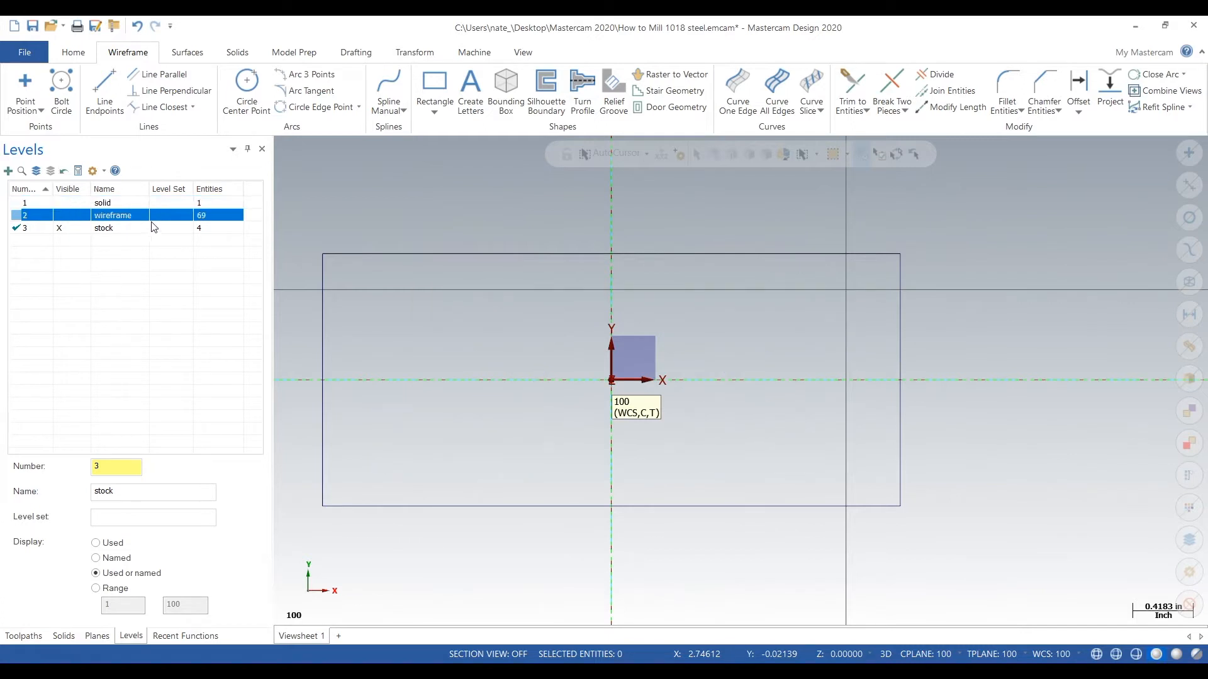
pyautogui.click(23, 636)
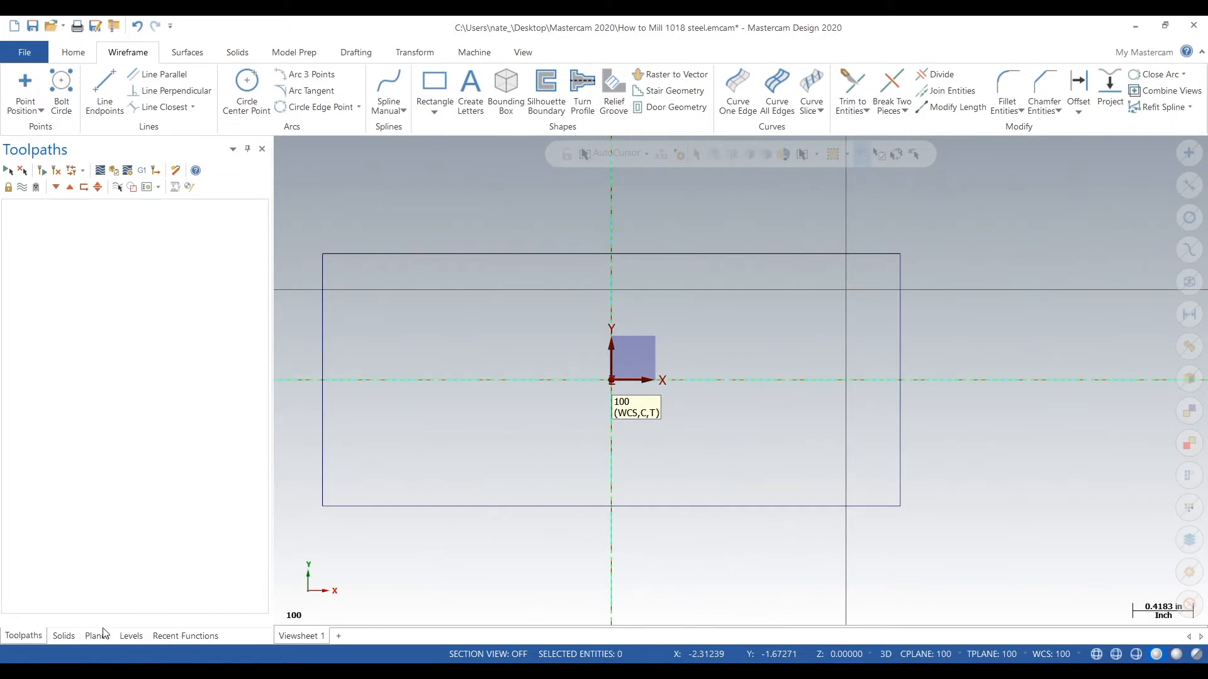
# Make the wireframe level visible together with the stock level and return to the toolpath list.
pyautogui.click(132, 636)
pyautogui.click(73, 217)
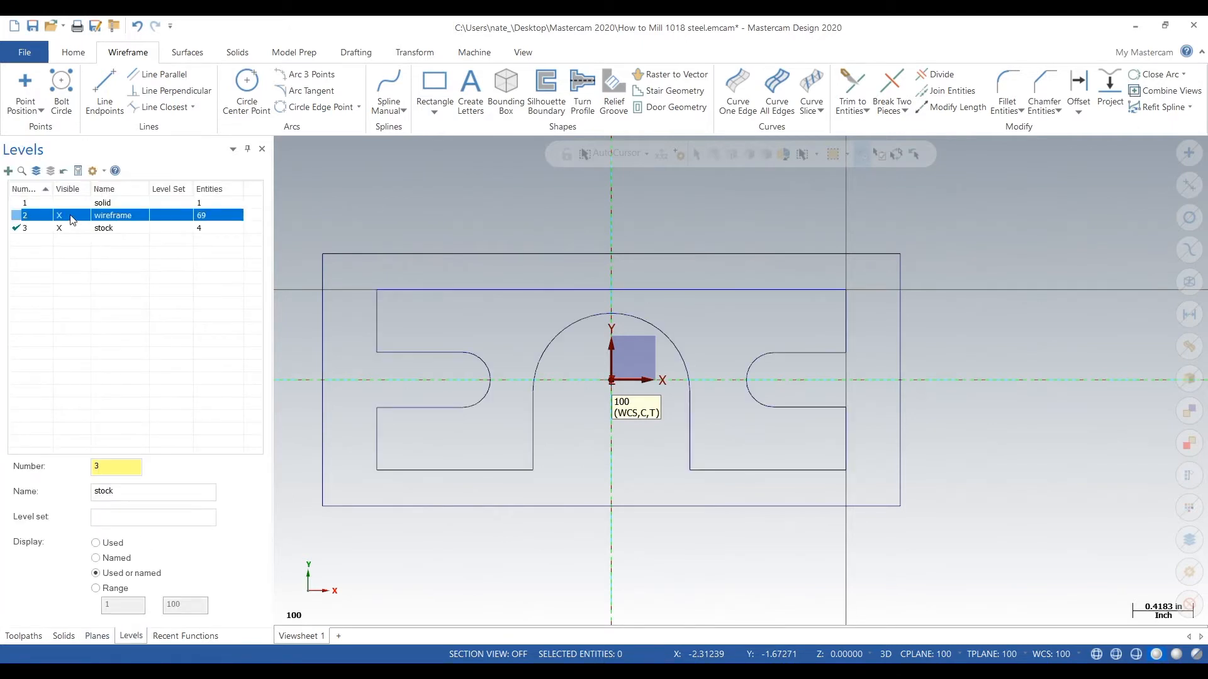
pyautogui.click(14, 634)
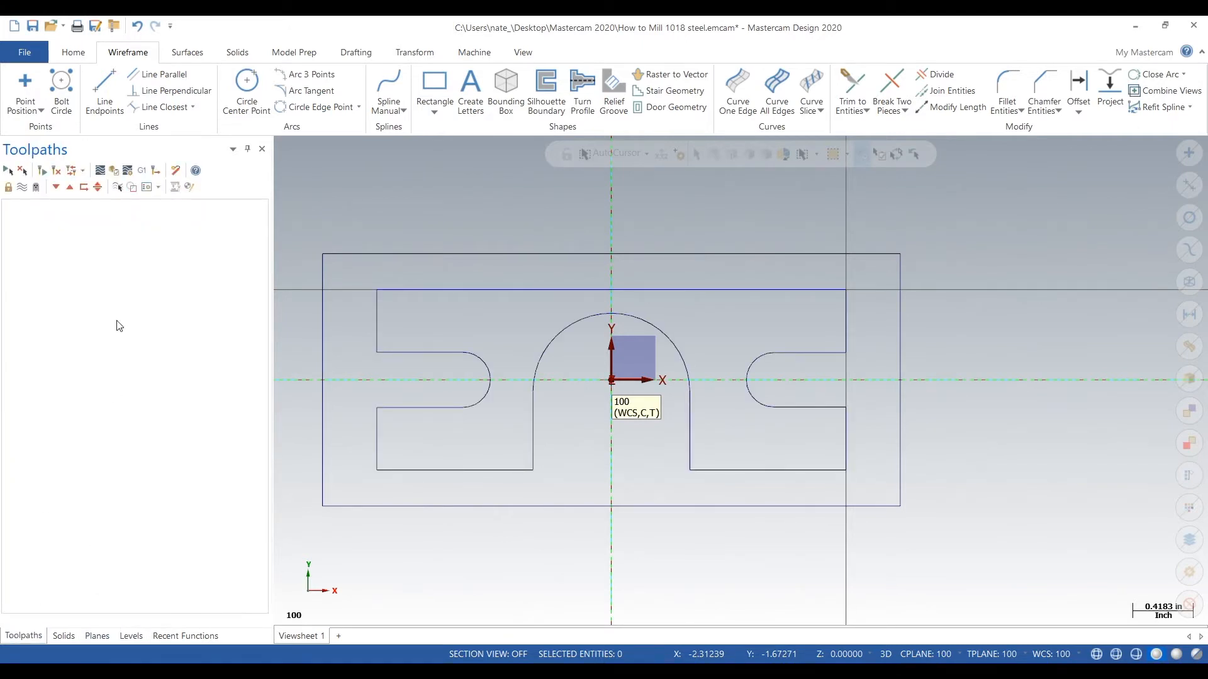
# Add a default mill machine group for the part.
pyautogui.click(482, 57)
pyautogui.click(22, 108)
pyautogui.click(35, 125)
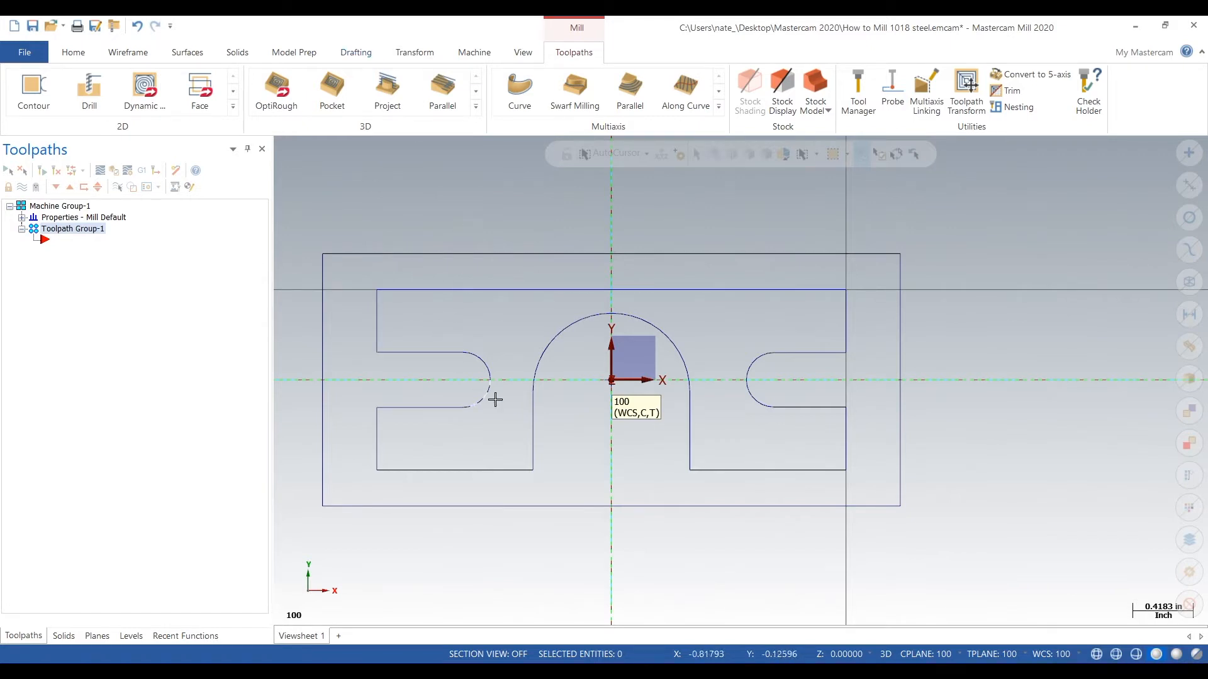
# Start a 2D Dynamic Mill toolpath and chain the outer stock rectangle as its machining region.
pyautogui.scroll(1, 493, 399)
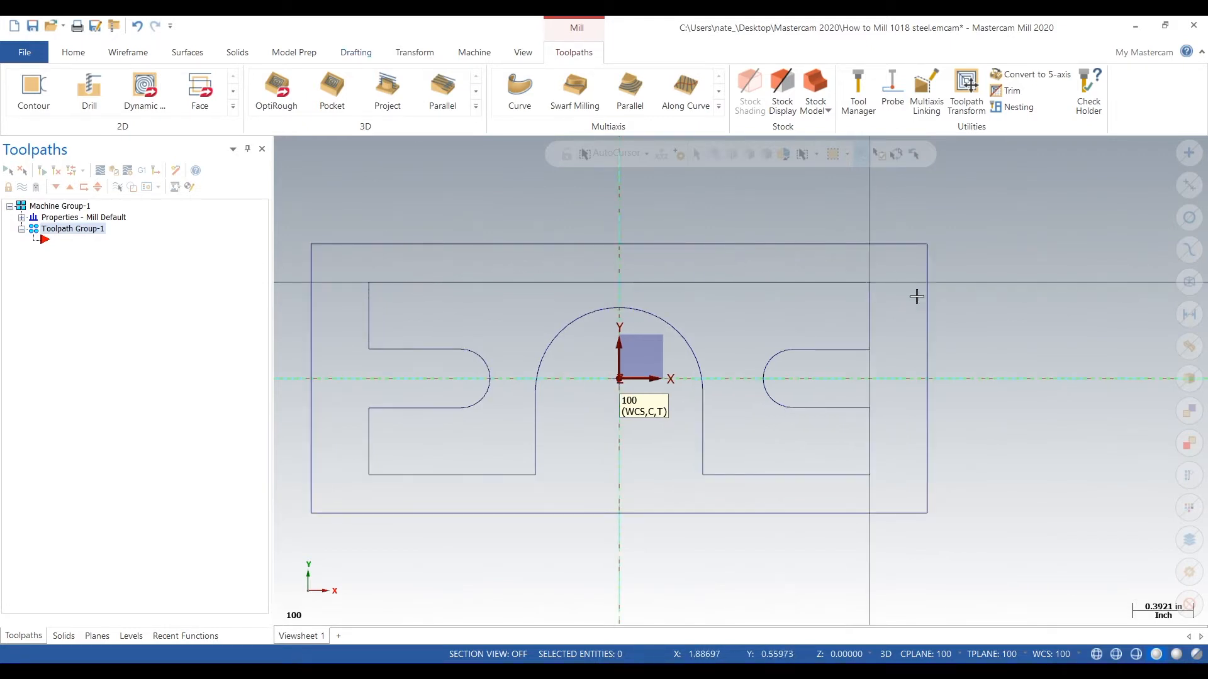
pyautogui.click(141, 88)
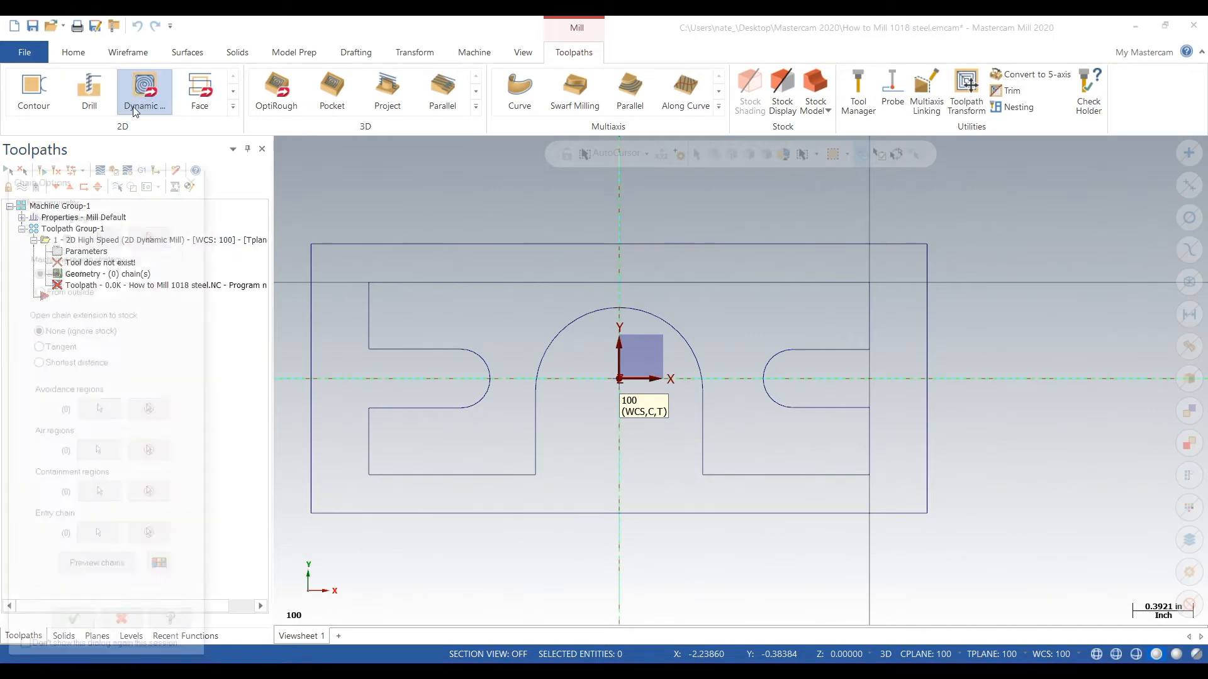
pyautogui.click(99, 231)
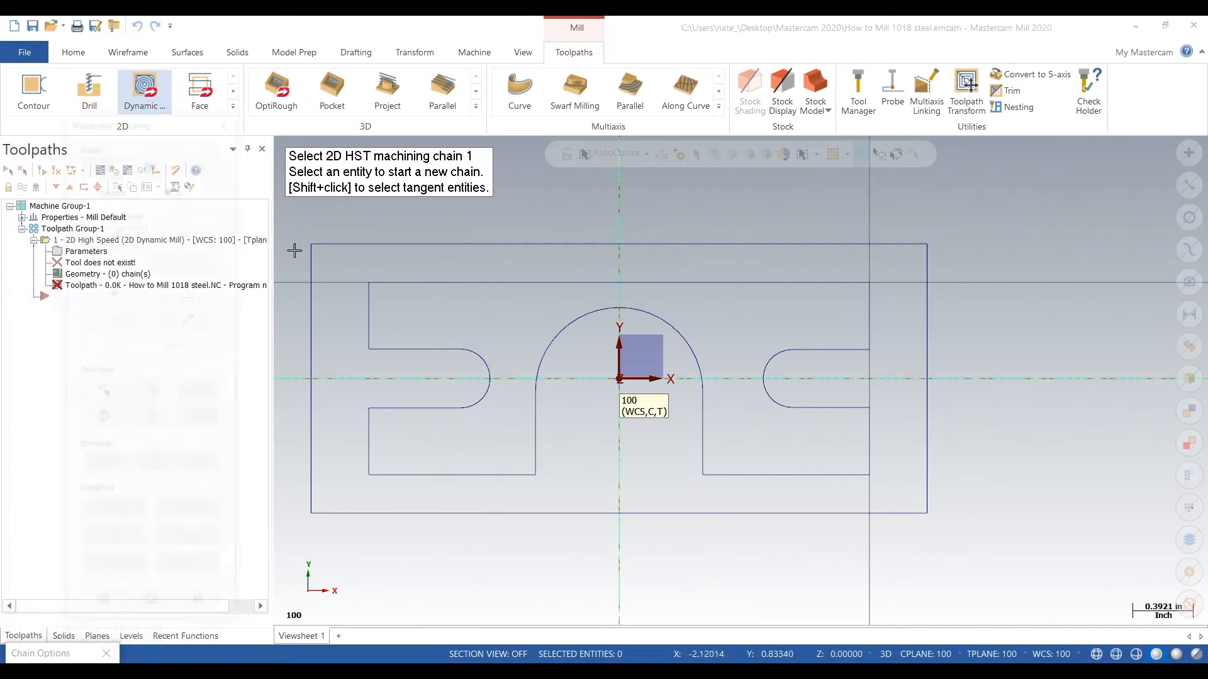
pyautogui.click(346, 243)
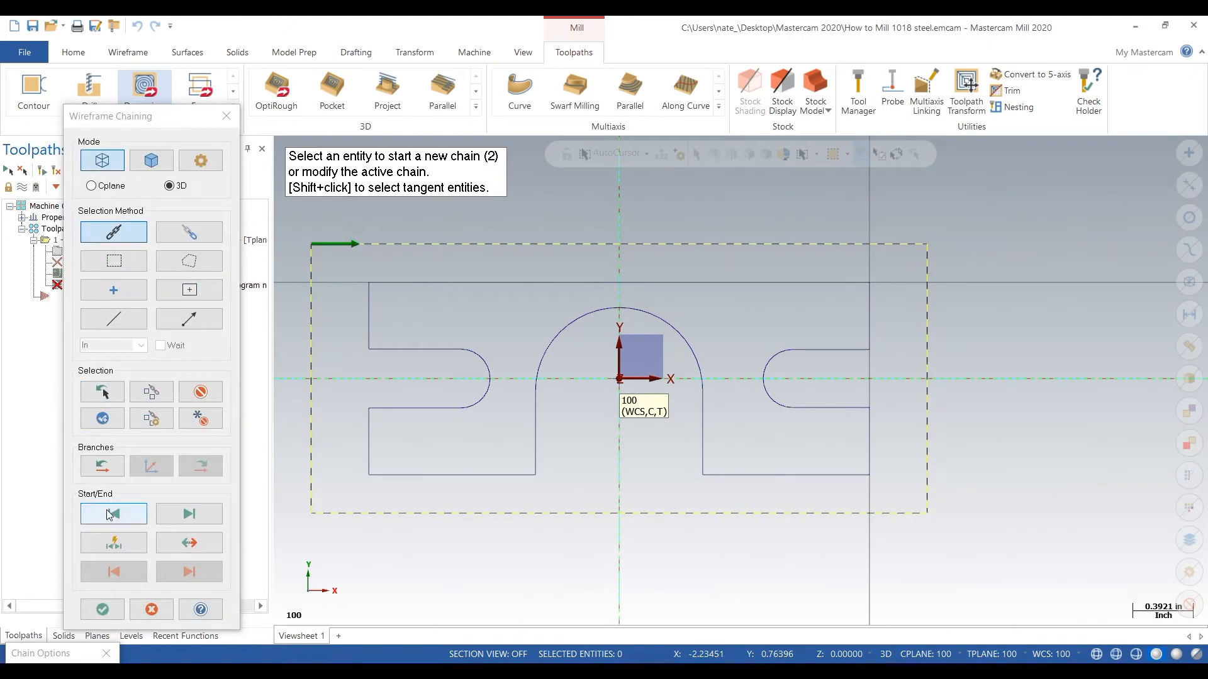
pyautogui.click(100, 610)
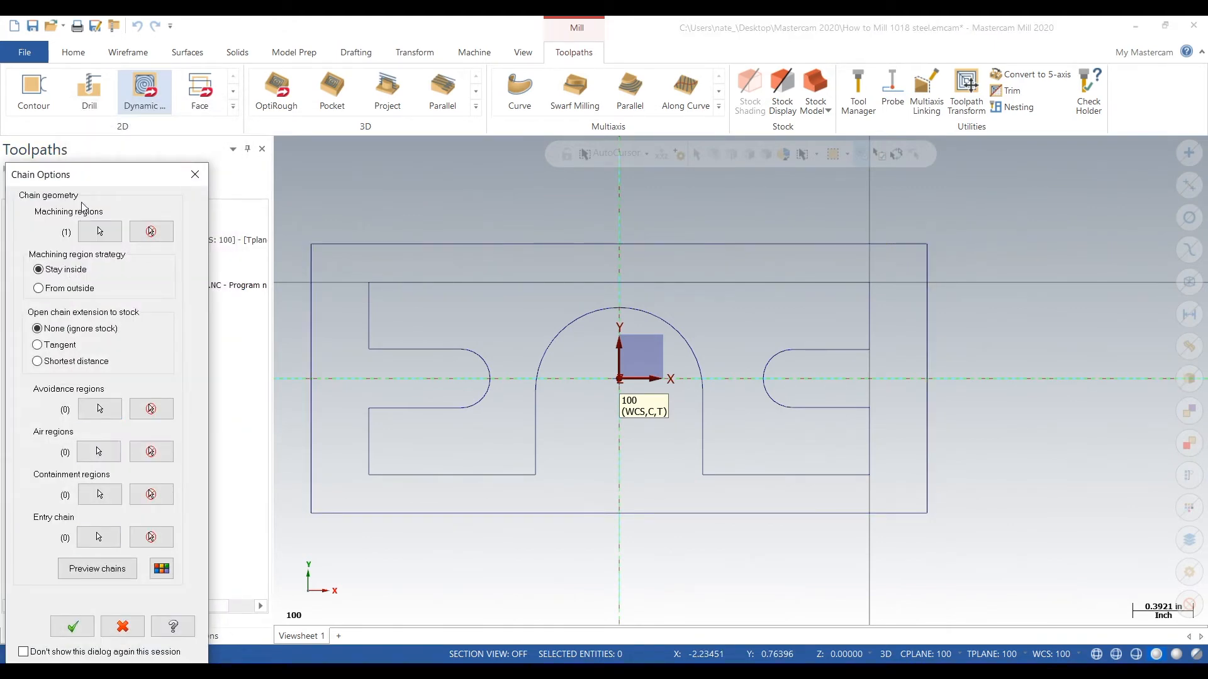
# Start the avoidance region chain on the part's long upper edge and follow it around the right slot and over the central arch.
pyautogui.click(99, 409)
pyautogui.click(448, 277)
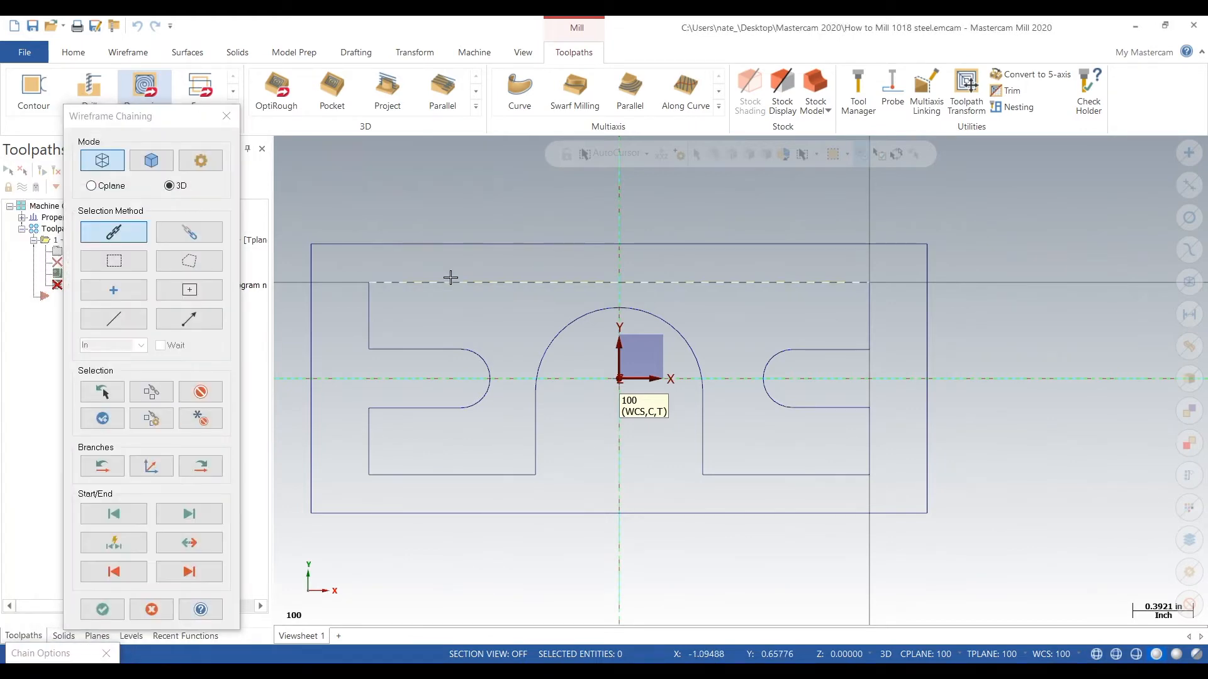
pyautogui.scroll(3, 906, 300)
pyautogui.click(843, 334)
pyautogui.click(773, 391)
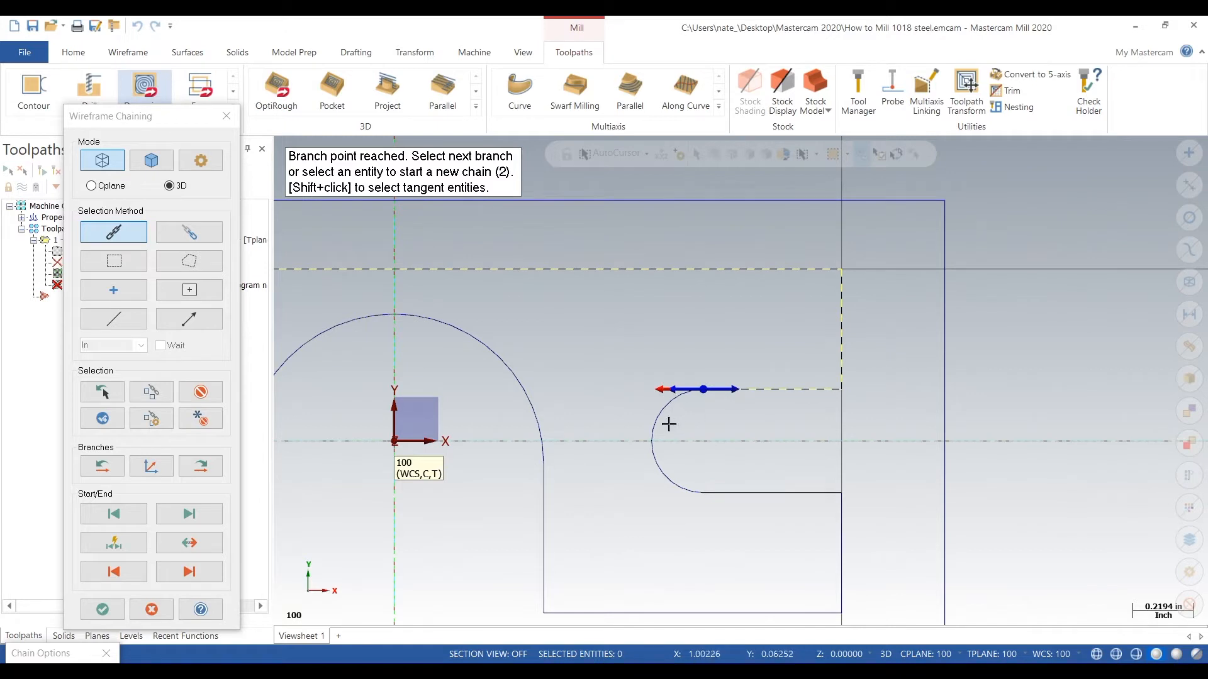
pyautogui.click(662, 410)
pyautogui.click(811, 493)
pyautogui.click(841, 553)
pyautogui.scroll(-3, 898, 410)
pyautogui.click(744, 536)
pyautogui.click(681, 469)
pyautogui.click(665, 397)
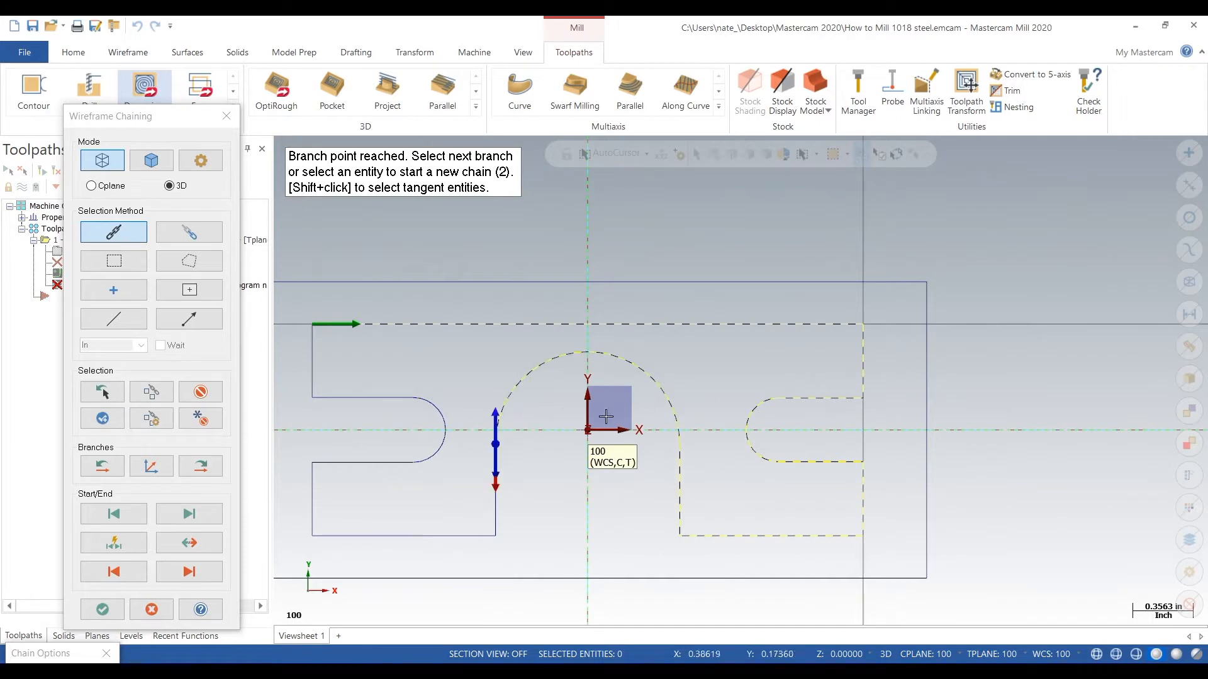
# Close the avoidance chain around the part's left slot and set the machining region strategy to From outside, accepting the chain options.
pyautogui.click(490, 503)
pyautogui.click(373, 538)
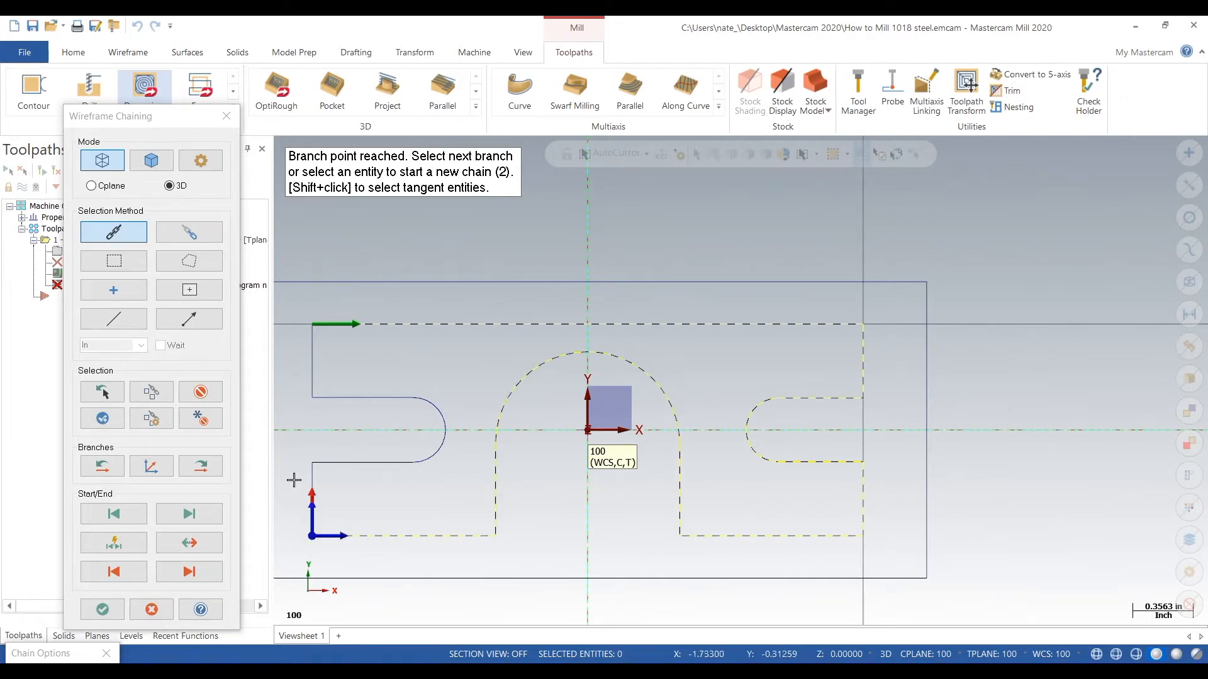
pyautogui.click(312, 480)
pyautogui.click(402, 462)
pyautogui.click(434, 448)
pyautogui.click(436, 404)
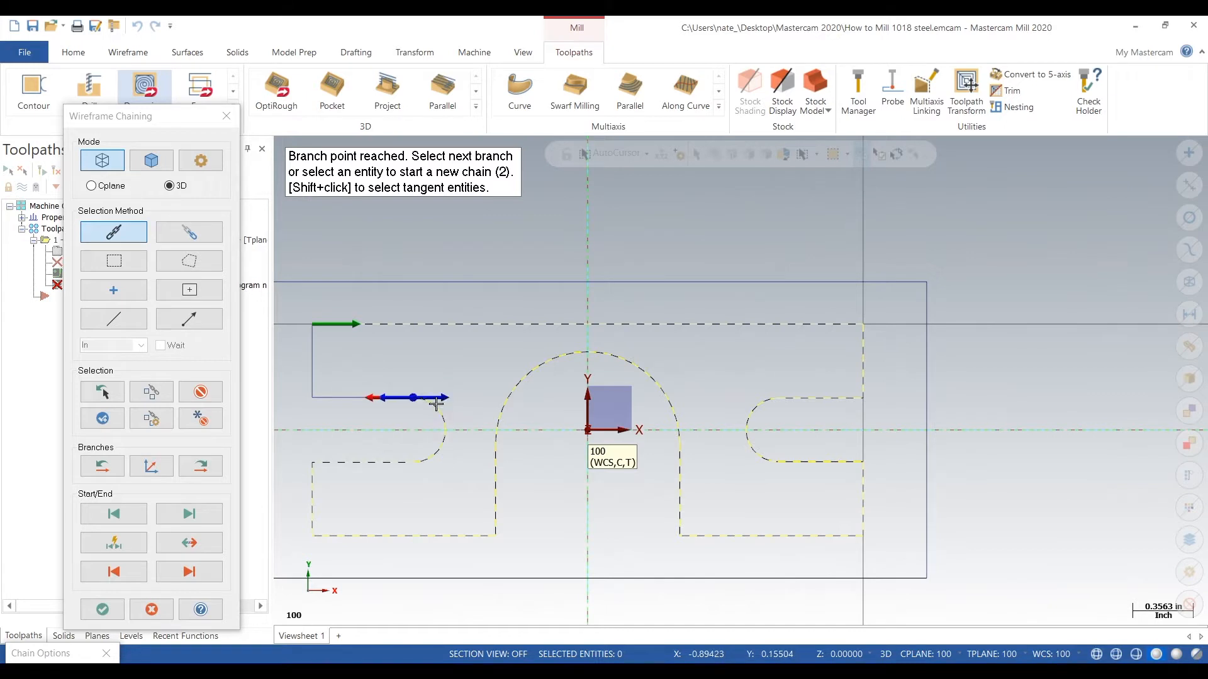
pyautogui.click(352, 396)
pyautogui.click(314, 345)
pyautogui.scroll(-5, 585, 405)
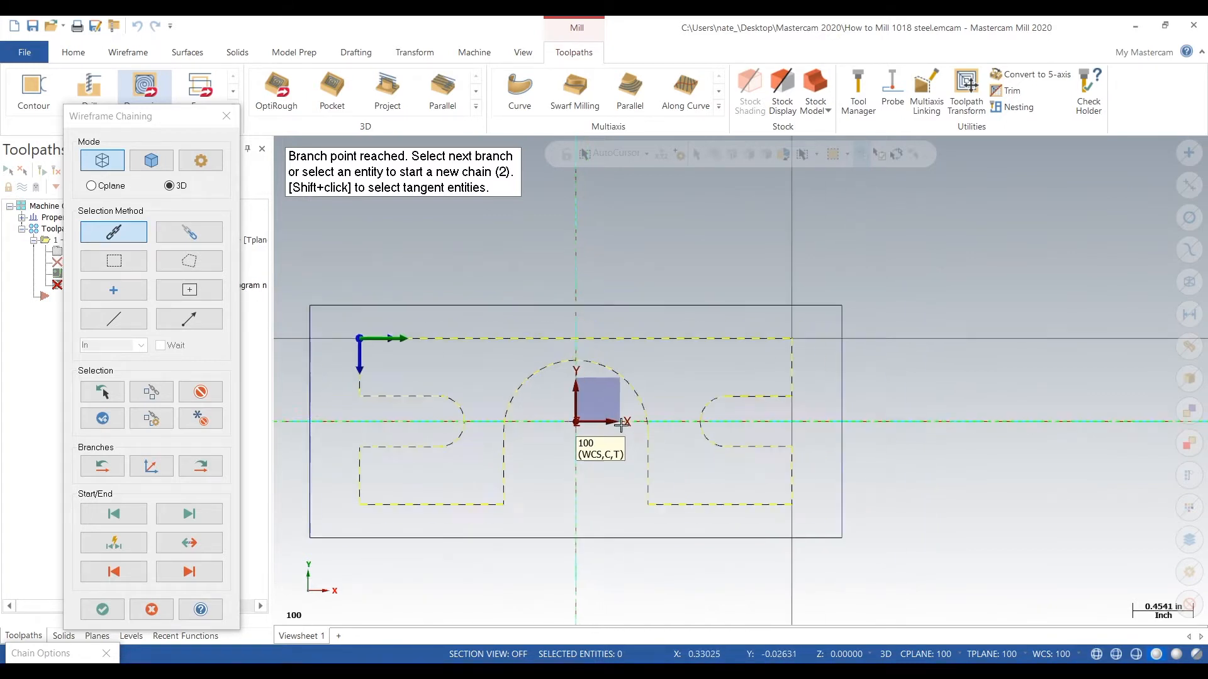
pyautogui.click(102, 609)
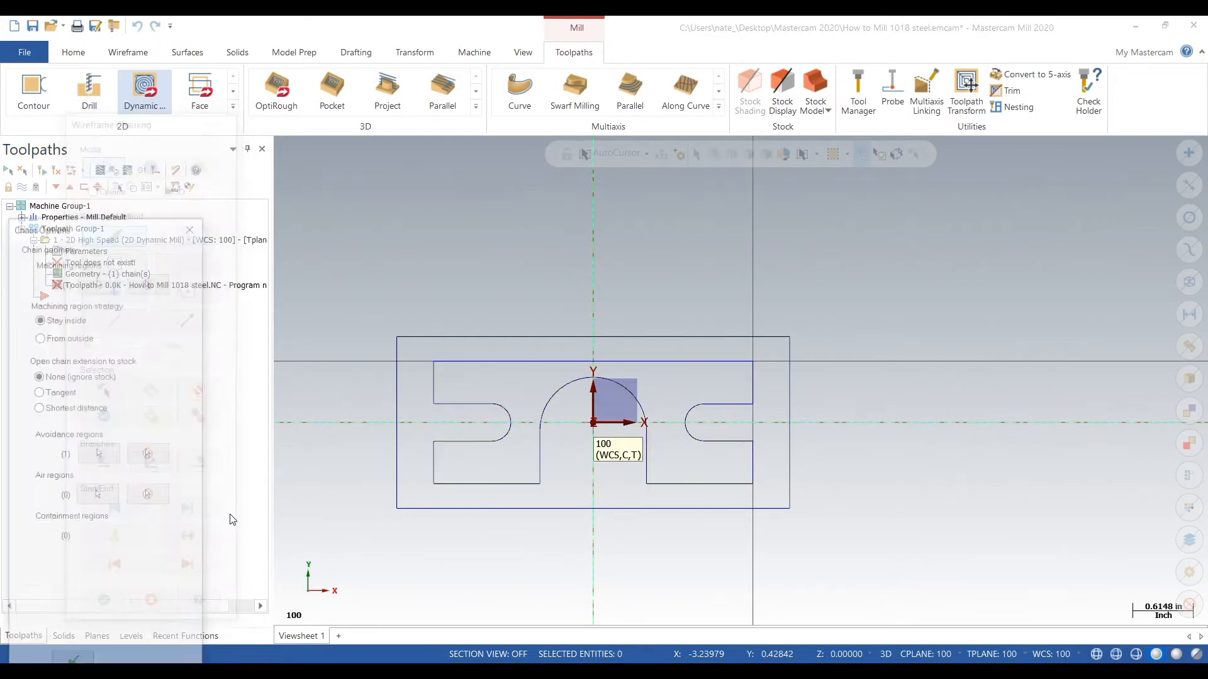
pyautogui.click(39, 288)
pyautogui.click(73, 626)
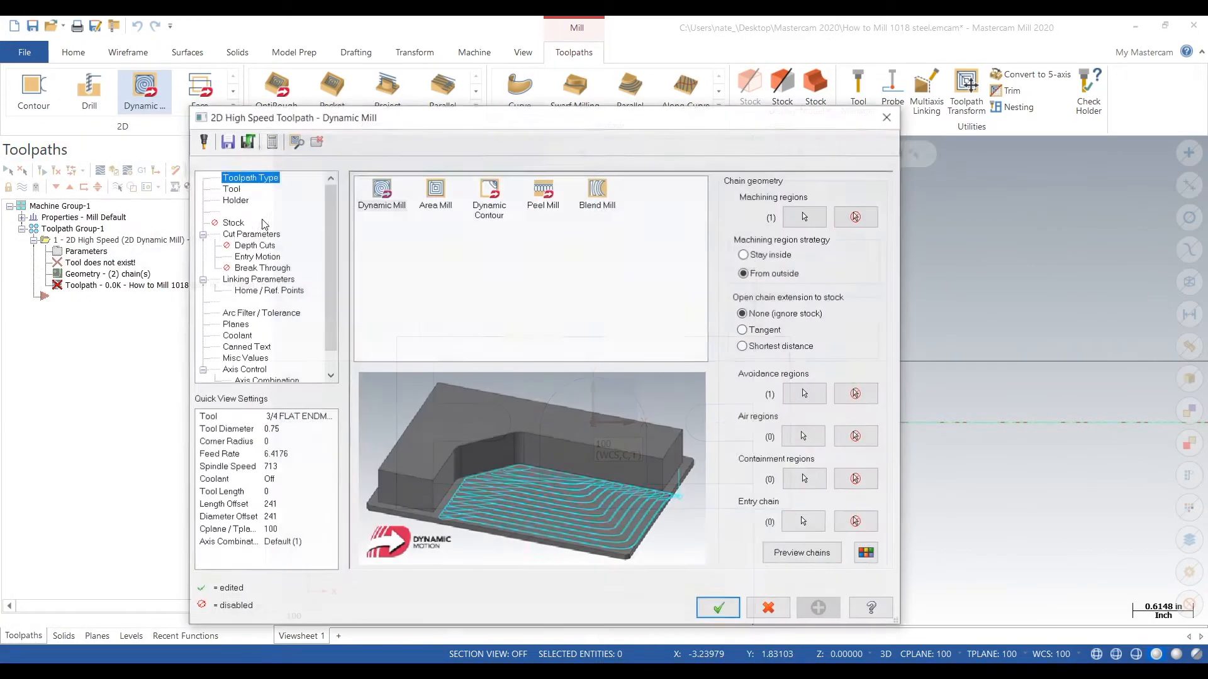
# Filter the Mill_Inch tool library to flat endmills and choose the 1/2 FLAT ENDMILL for the toolpath.
pyautogui.click(229, 190)
pyautogui.click(410, 434)
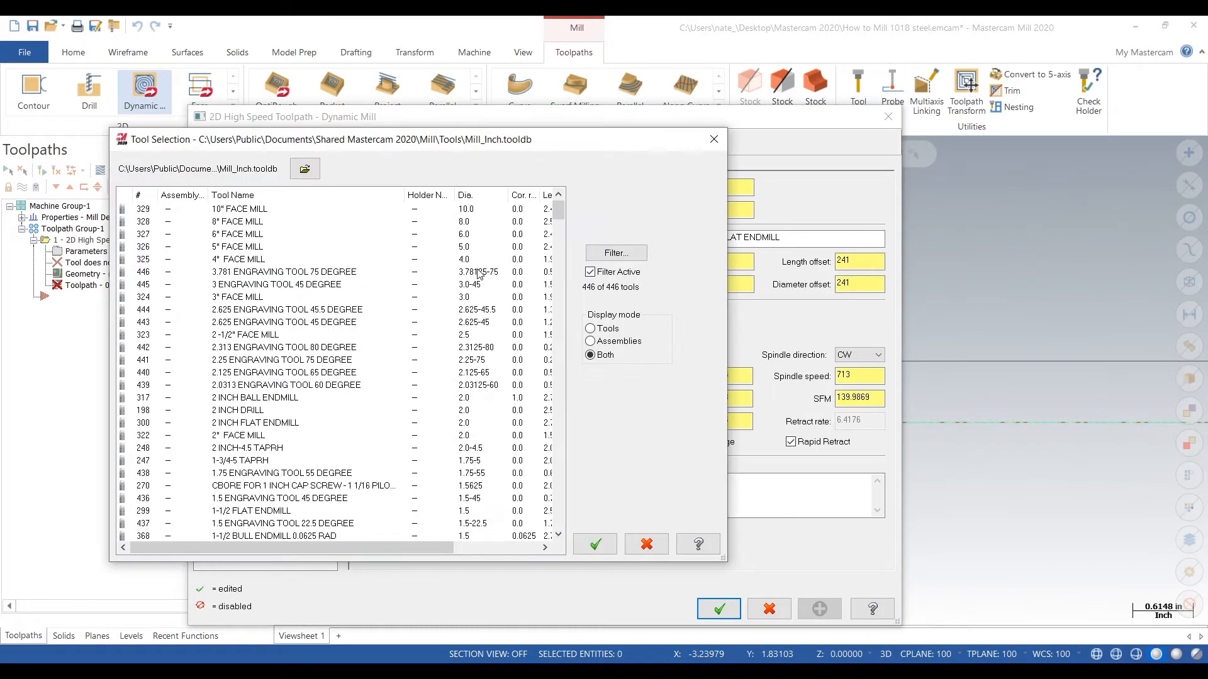
pyautogui.click(587, 255)
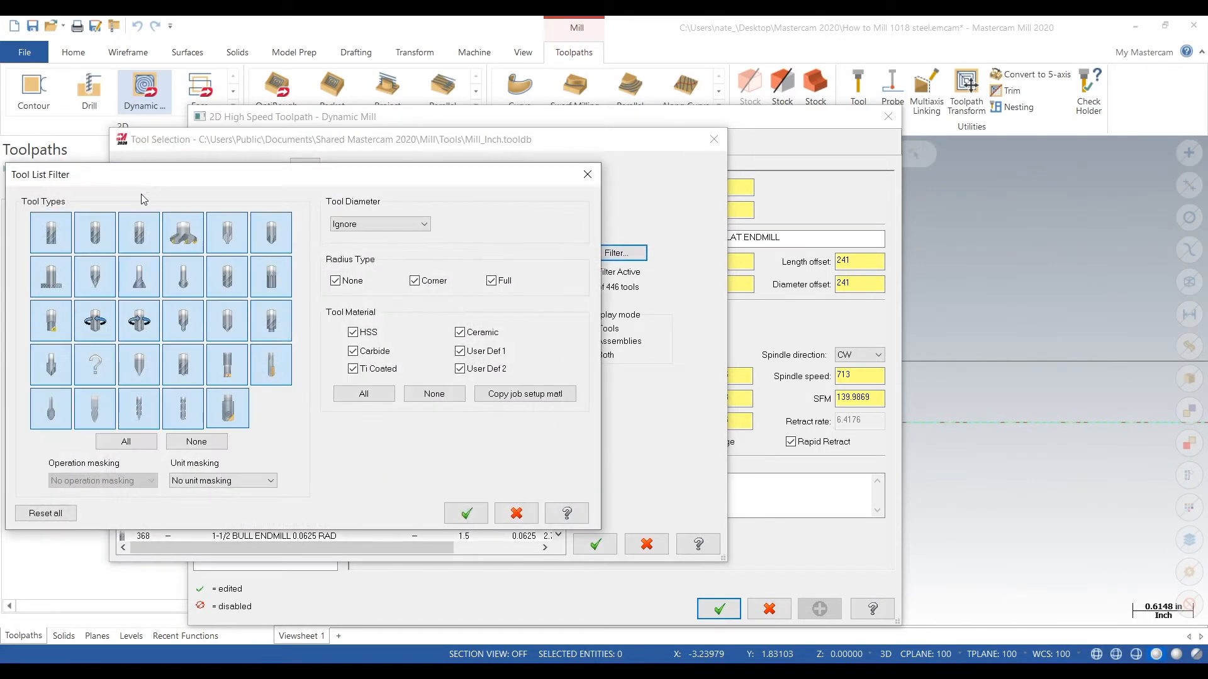
pyautogui.click(208, 443)
pyautogui.click(60, 245)
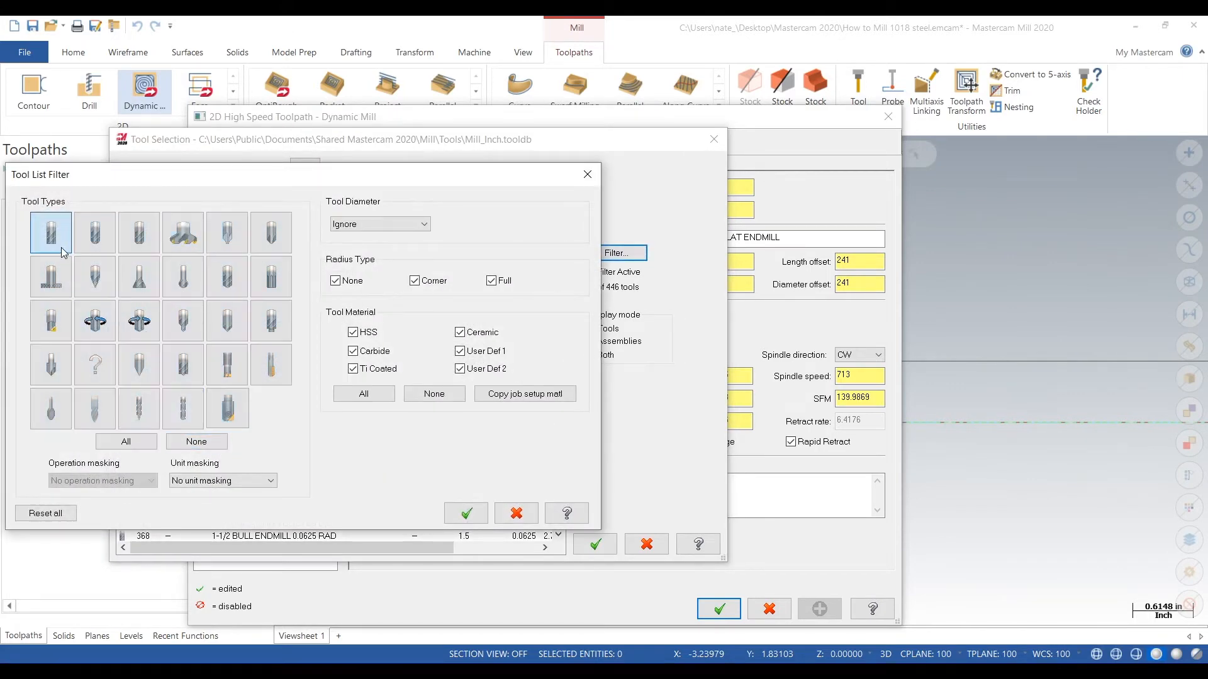
pyautogui.click(466, 514)
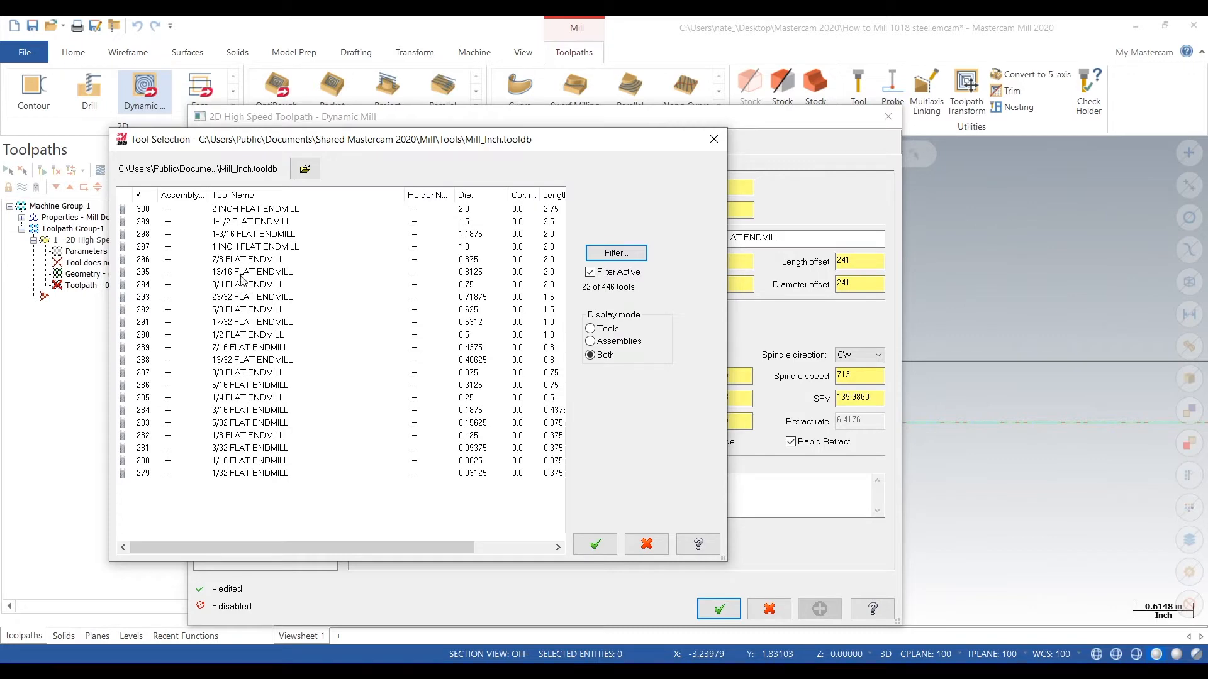
pyautogui.click(244, 335)
pyautogui.click(595, 544)
# Set the 1/2 flat endmill's tool number to 1.
pyautogui.moveTo(727, 261); pyautogui.dragTo(663, 275)
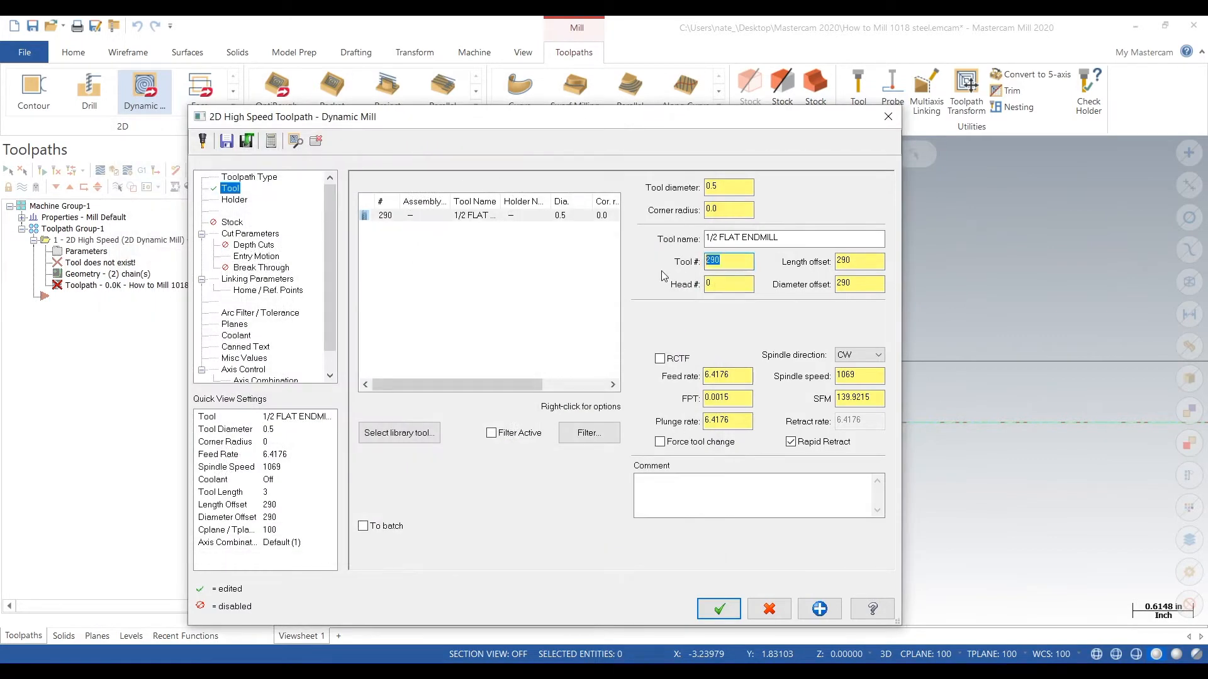
pyautogui.write('1')
pyautogui.press('Tab')
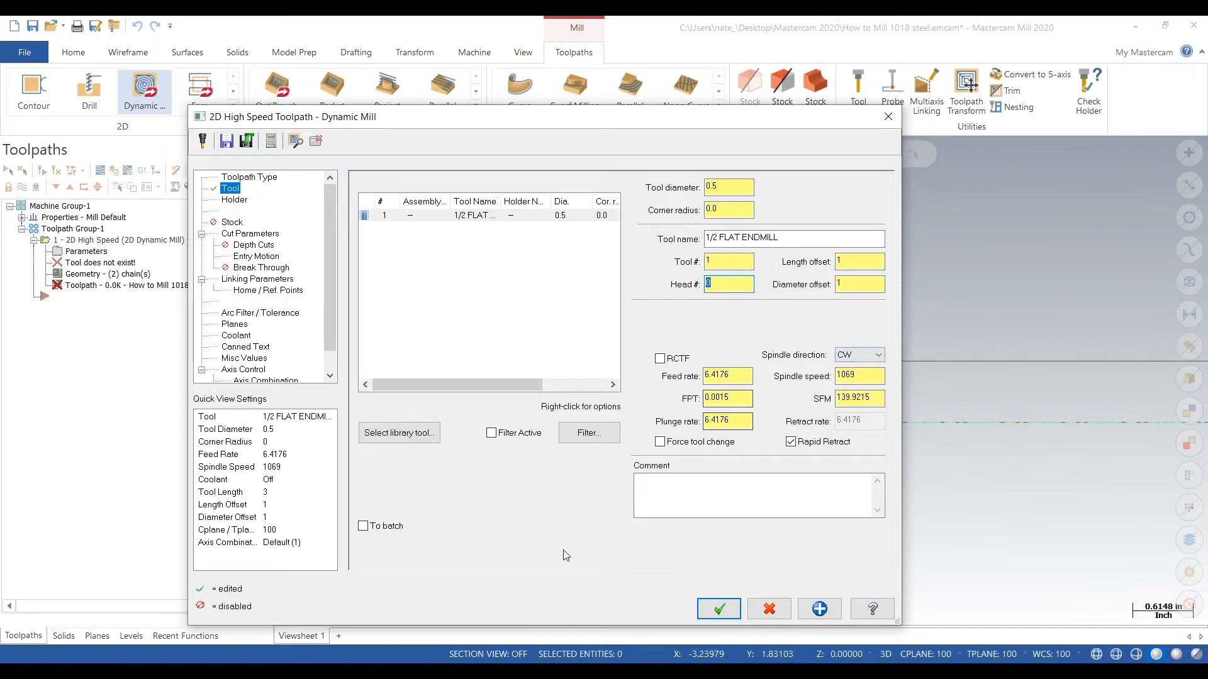
# Switch to the Easy Speeds And Feeds milling calculator and enter 200 SFM, 0.5 in tool diameter, 6 teeth and 0.002 feed per tooth.
pyautogui.hotkey('alt', 'Tab')
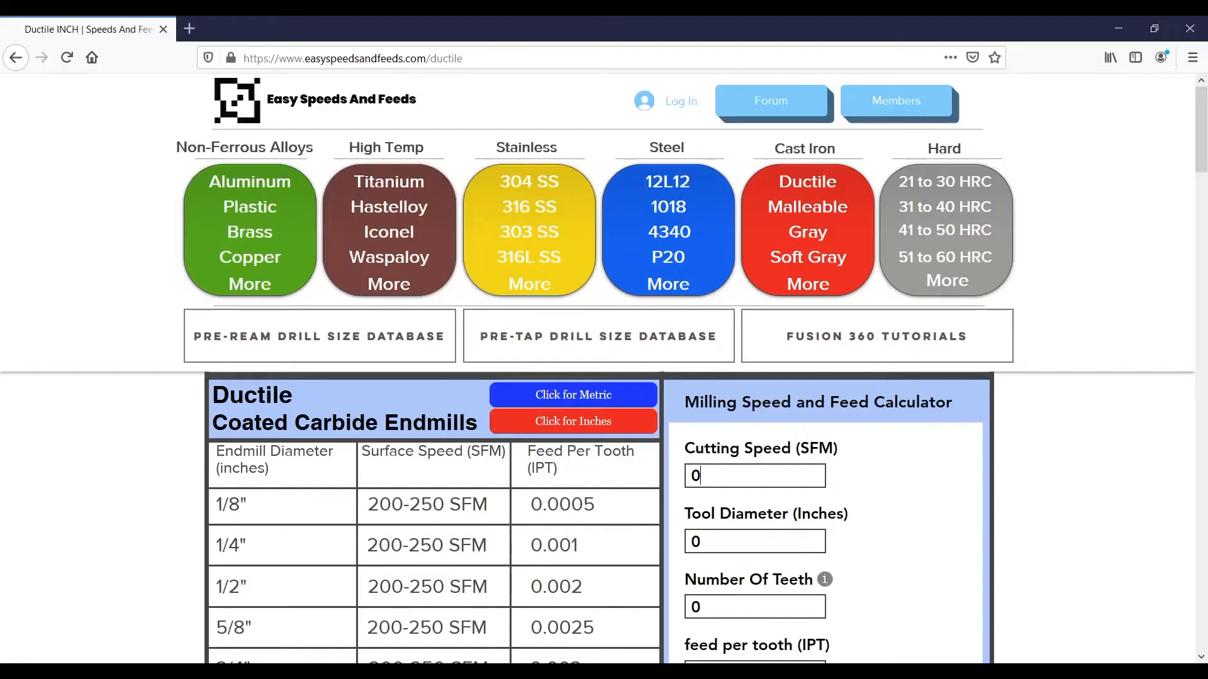
pyautogui.scroll(-1, 435, 404)
pyautogui.scroll(4, 435, 409)
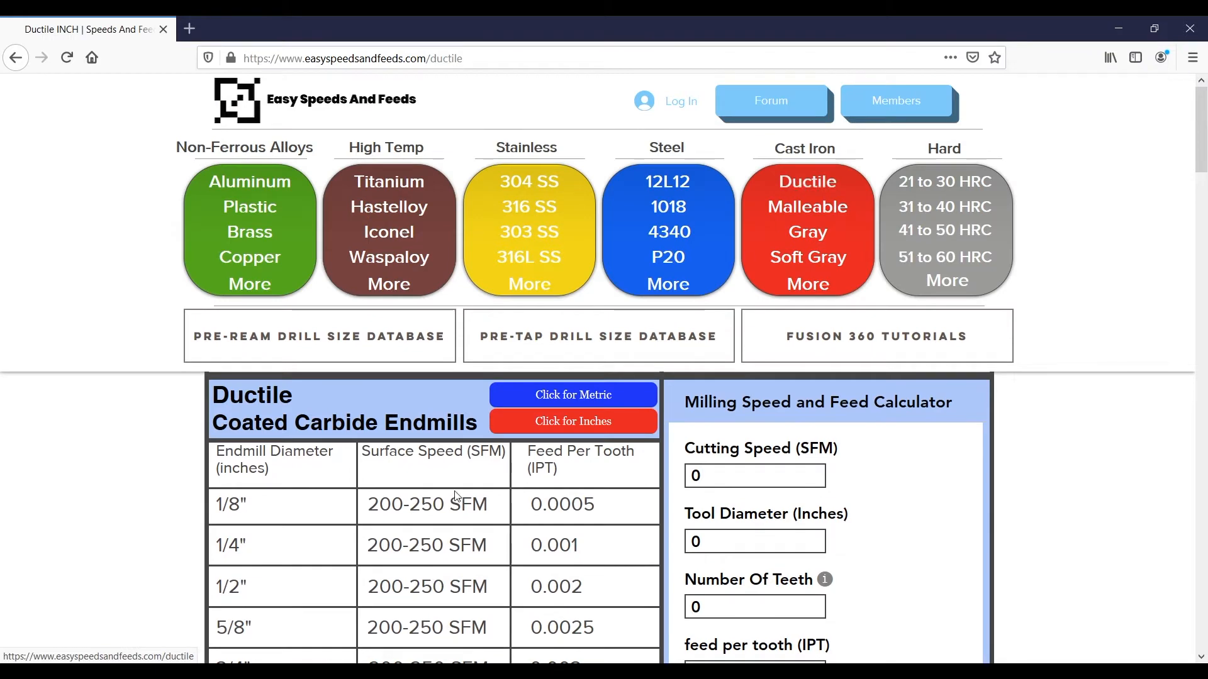
pyautogui.scroll(-4, 659, 400)
pyautogui.moveTo(721, 318); pyautogui.dragTo(659, 319)
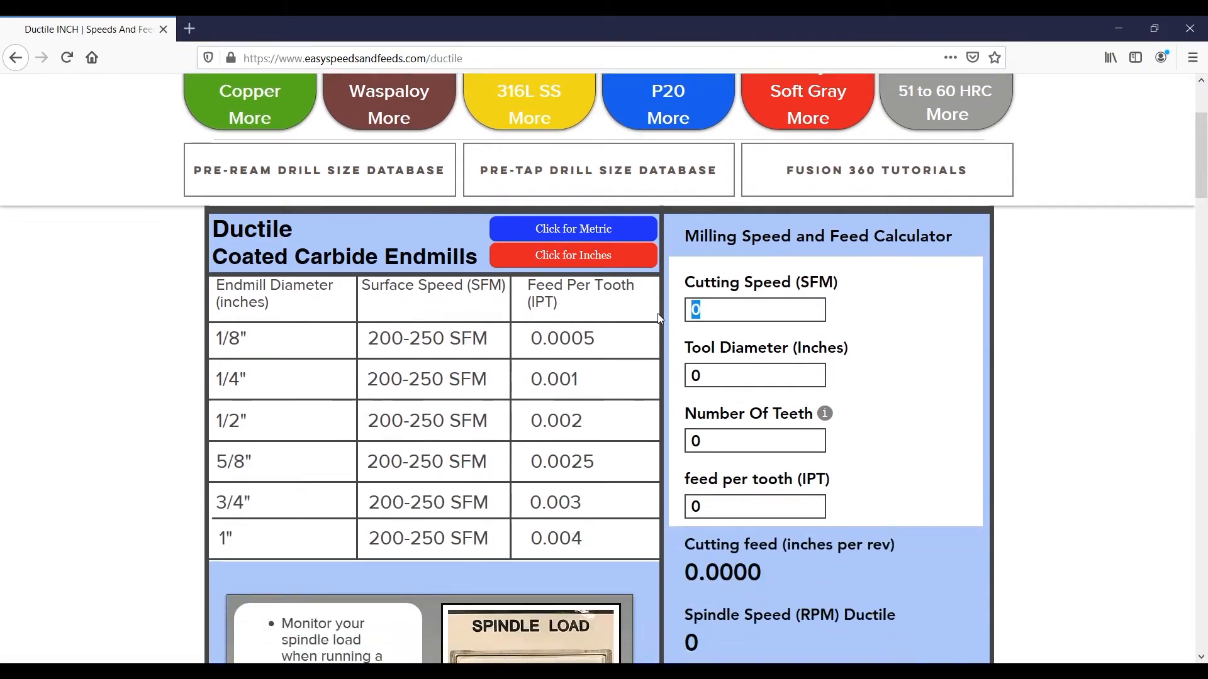
pyautogui.write('200')
pyautogui.press('Tab')
pyautogui.write('0.5')
pyautogui.press('Tab')
pyautogui.write('6')
pyautogui.press('Tab')
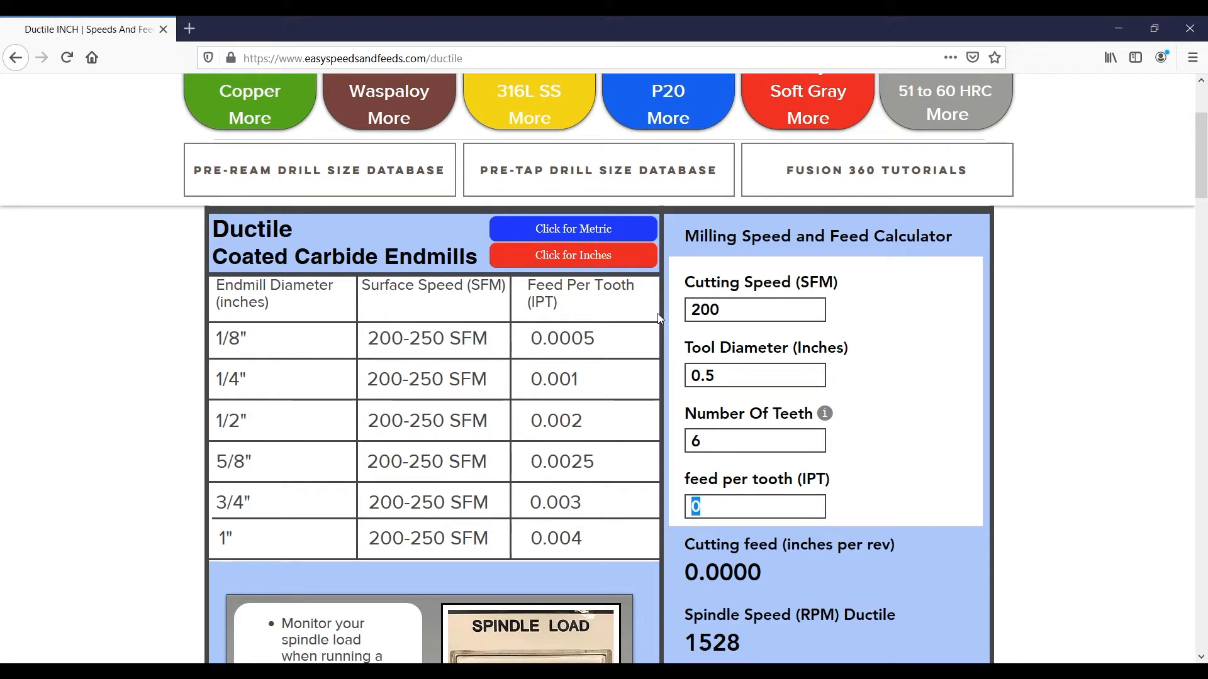
pyautogui.write('0.002')
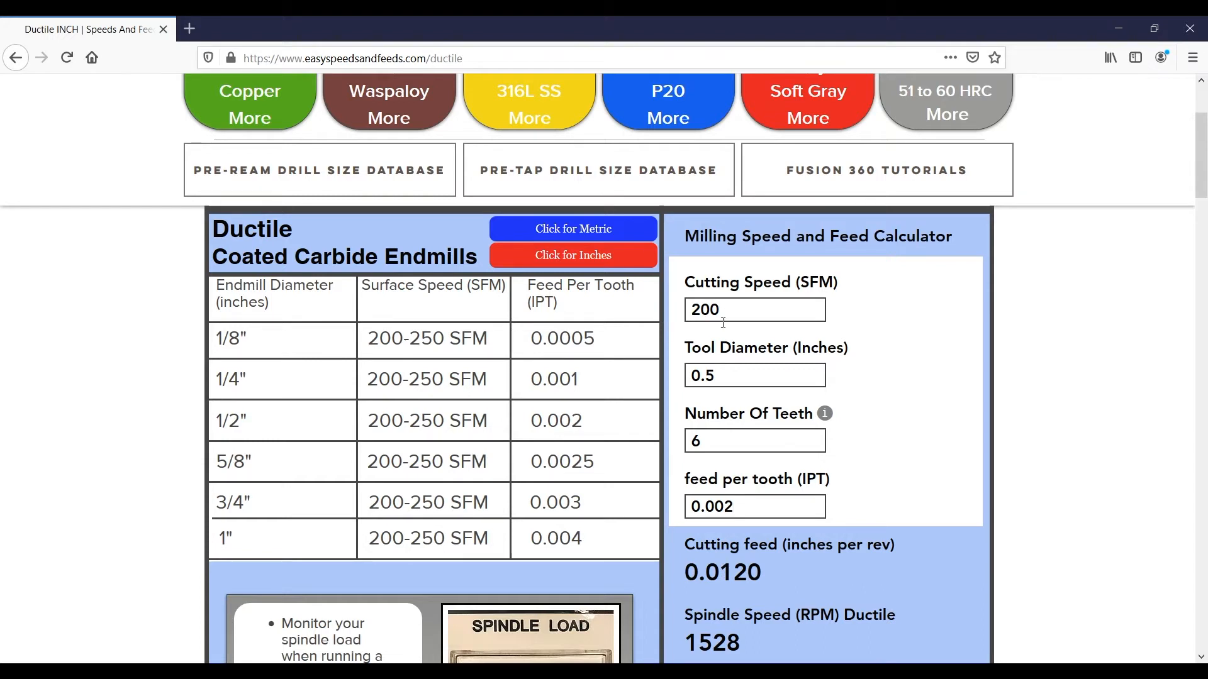
# Calculate the feed rate in inches per minute from a cutting feed of 0.012 ipr and a spindle speed of 1528 RPM.
pyautogui.scroll(-2, 812, 406)
pyautogui.scroll(-2, 813, 406)
pyautogui.press('Tab')
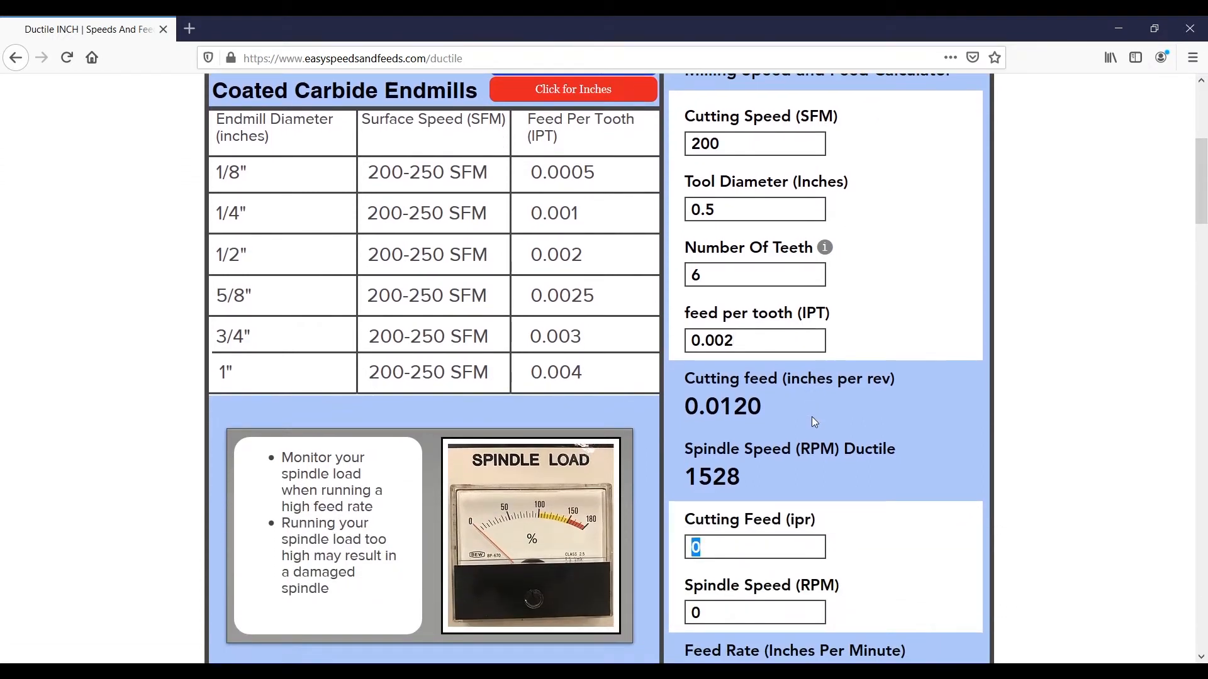
pyautogui.write('0.0102')
pyautogui.press('BackSpace')
pyautogui.press('BackSpace')
pyautogui.write('2')
pyautogui.press('Tab')
pyautogui.write('1528')
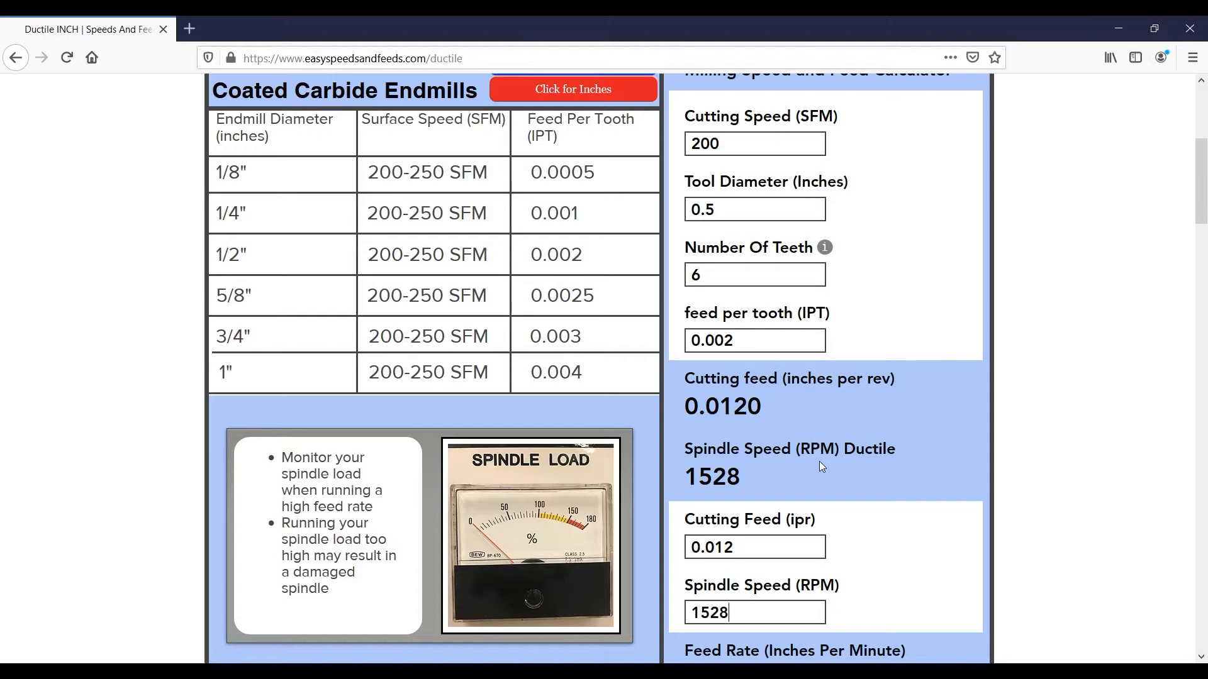
pyautogui.scroll(-3, 820, 476)
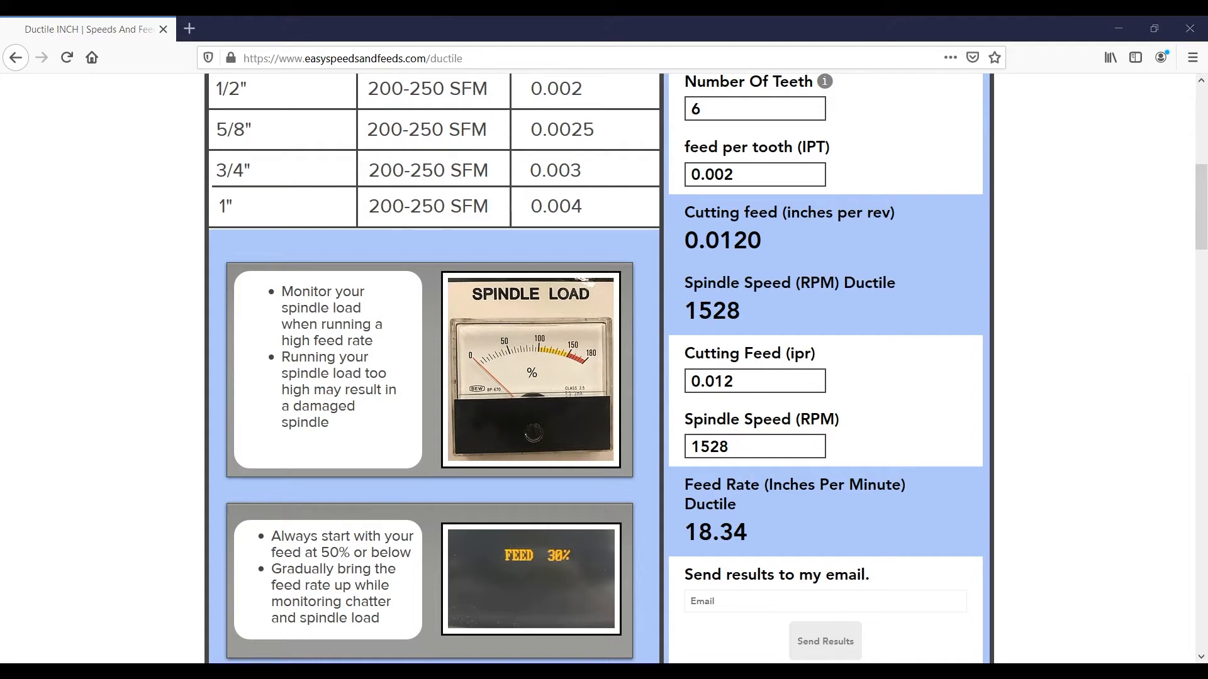
# Switch back to Mastercam and set the endmill's spindle speed to 1528, feed rate to 18 and plunge rate to 18.
pyautogui.hotkey('alt', 'Tab')
pyautogui.doubleClick(843, 374)
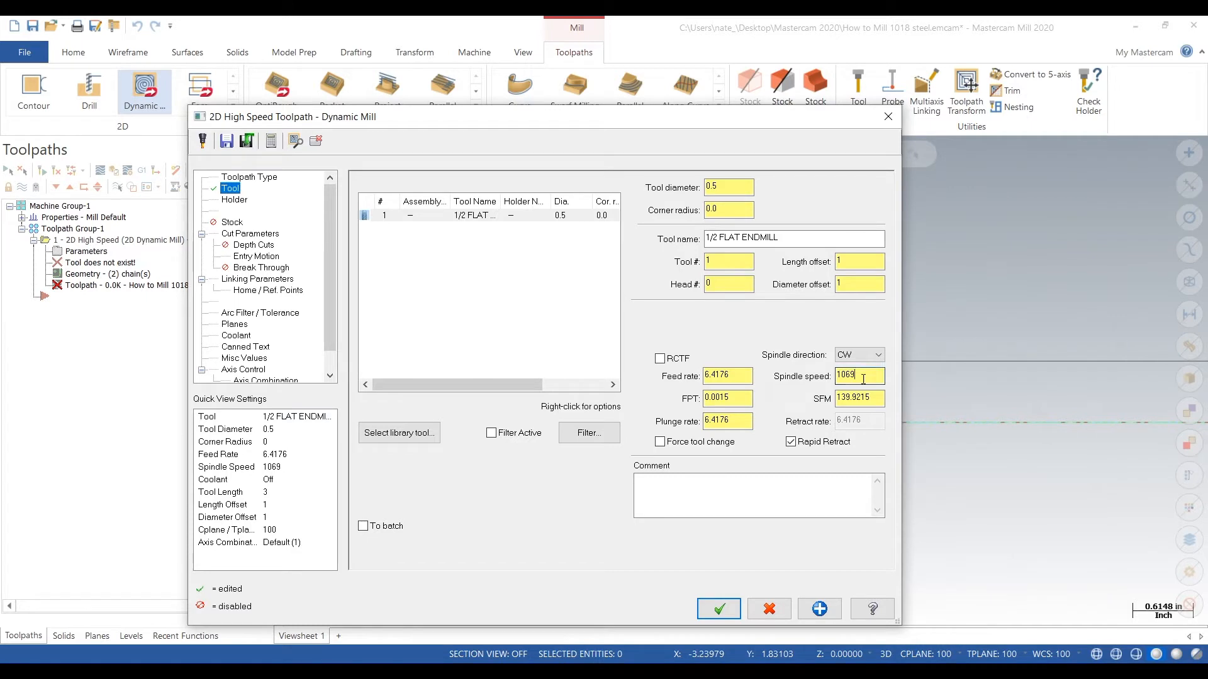
pyautogui.write('1528')
pyautogui.moveTo(757, 376); pyautogui.dragTo(646, 376)
pyautogui.write('1')
pyautogui.press('Tab')
pyautogui.press('Tab')
pyautogui.write('18')
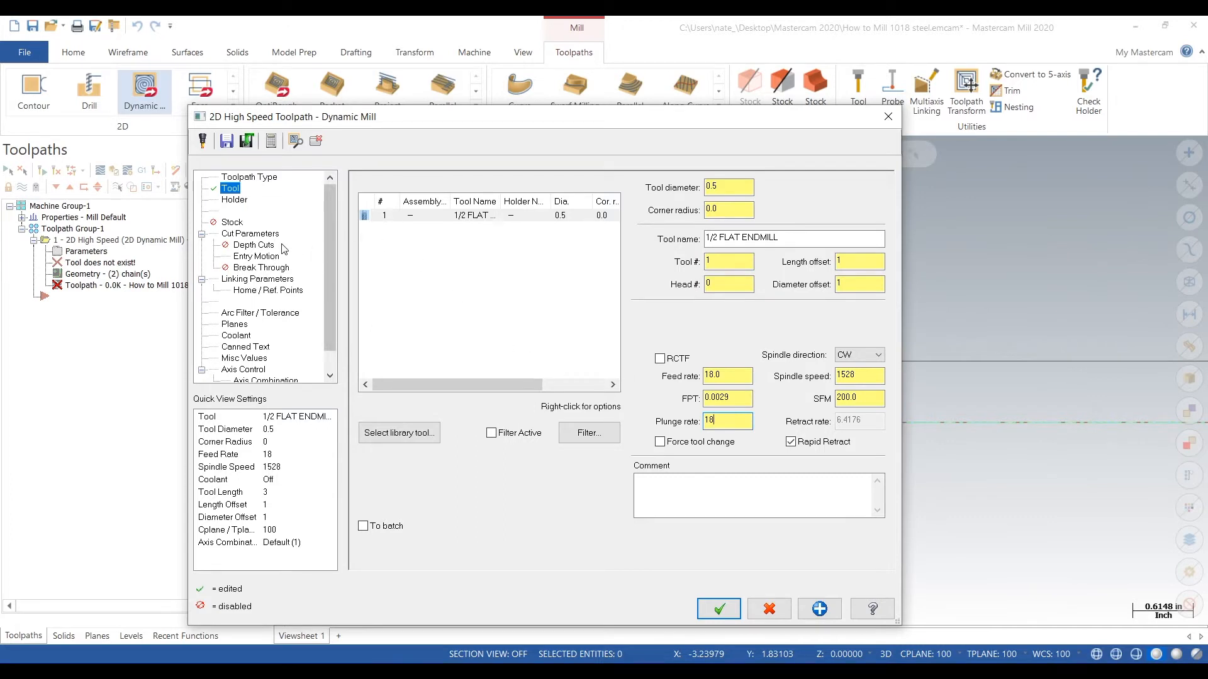
# In the cut parameters, set the stock to leave on walls and floors to 0 and the stepover to 0.025 in.
pyautogui.click(254, 235)
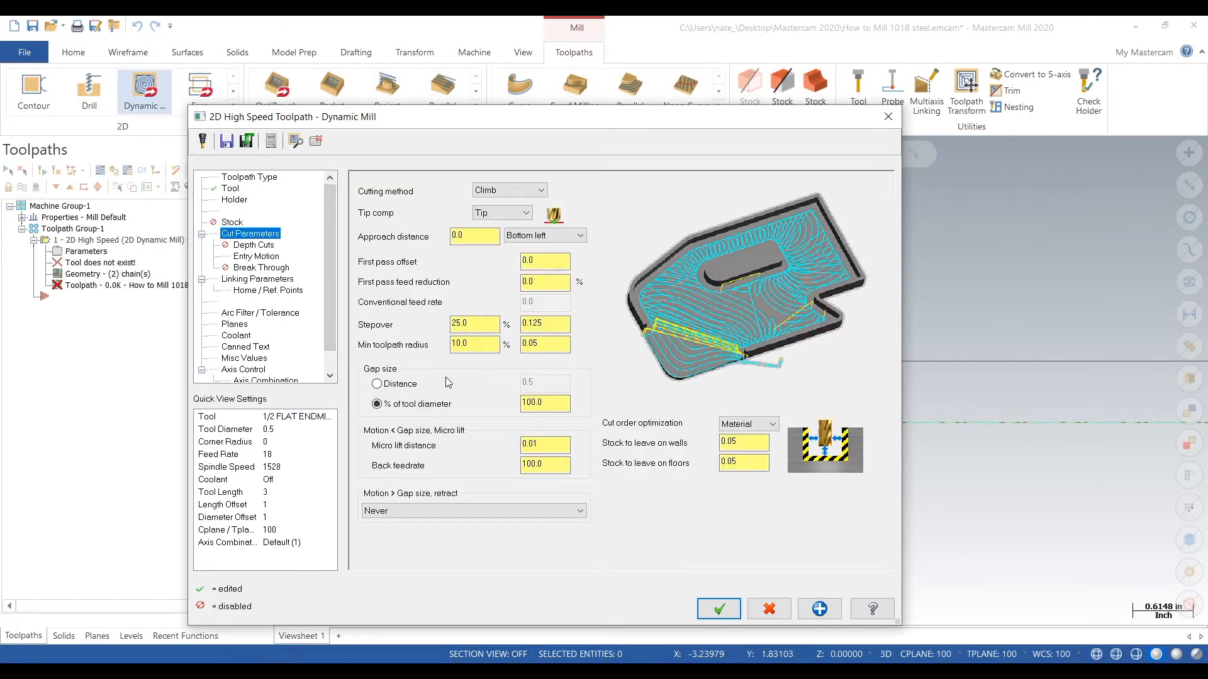
pyautogui.moveTo(756, 445); pyautogui.dragTo(691, 445)
pyautogui.write('0.0')
pyautogui.press('Tab')
pyautogui.write('0')
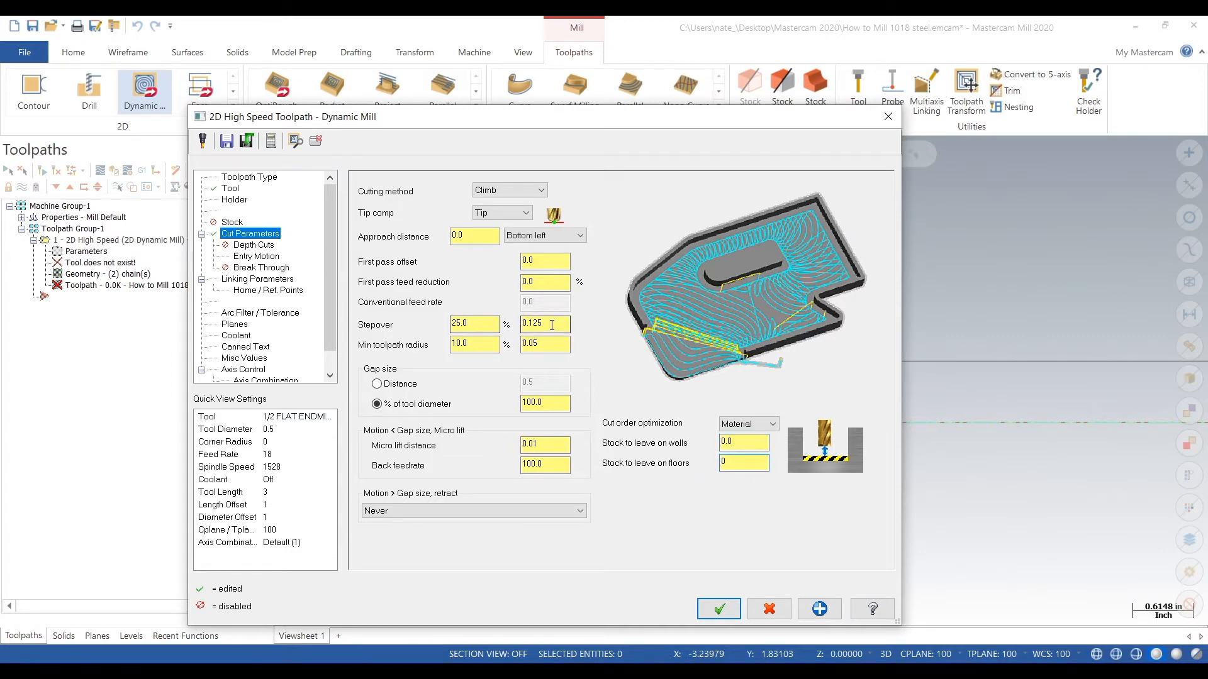
pyautogui.moveTo(552, 325); pyautogui.dragTo(497, 330)
pyautogui.write('0.025')
pyautogui.click(558, 345)
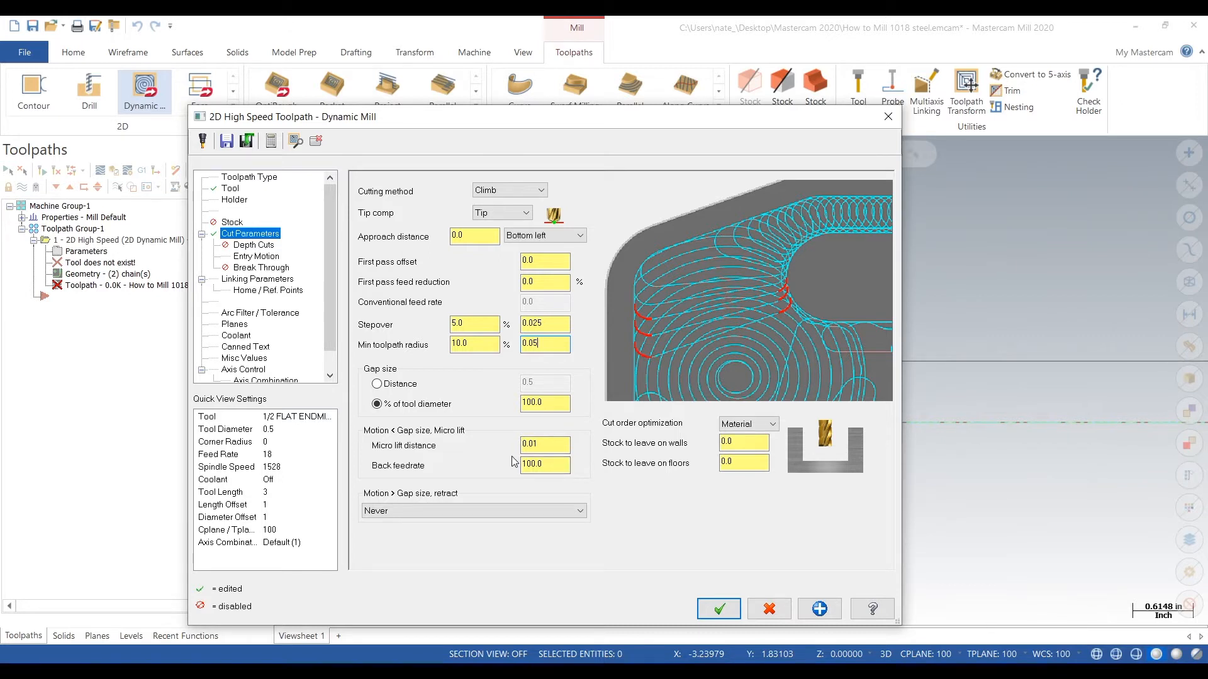
# Set the linking parameters' feed plane and depth to absolute, taking the depth from the part's lower front-left corner.
pyautogui.click(246, 246)
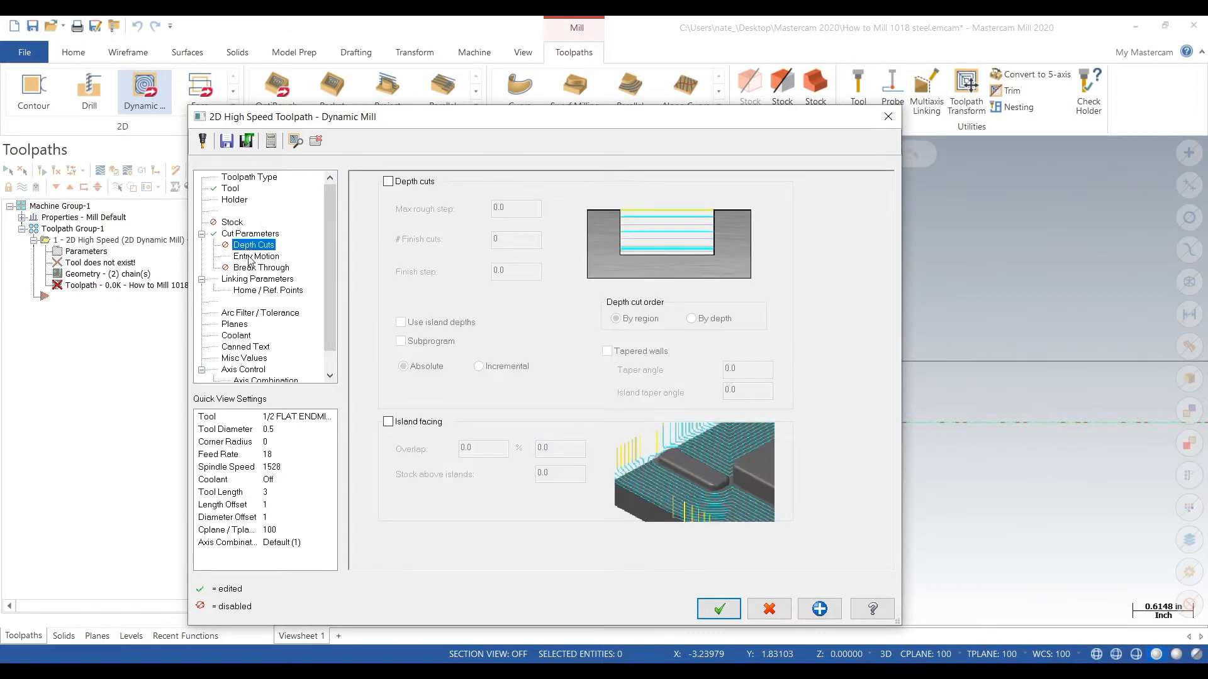
pyautogui.click(251, 256)
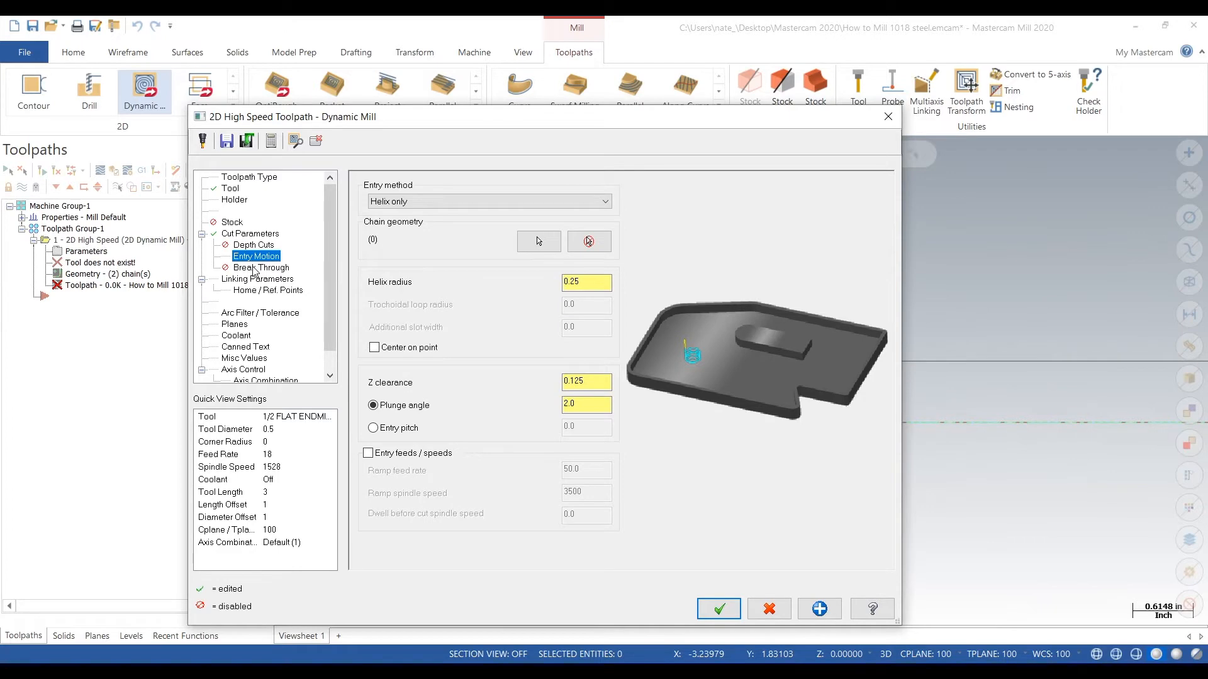
pyautogui.click(254, 269)
pyautogui.click(259, 279)
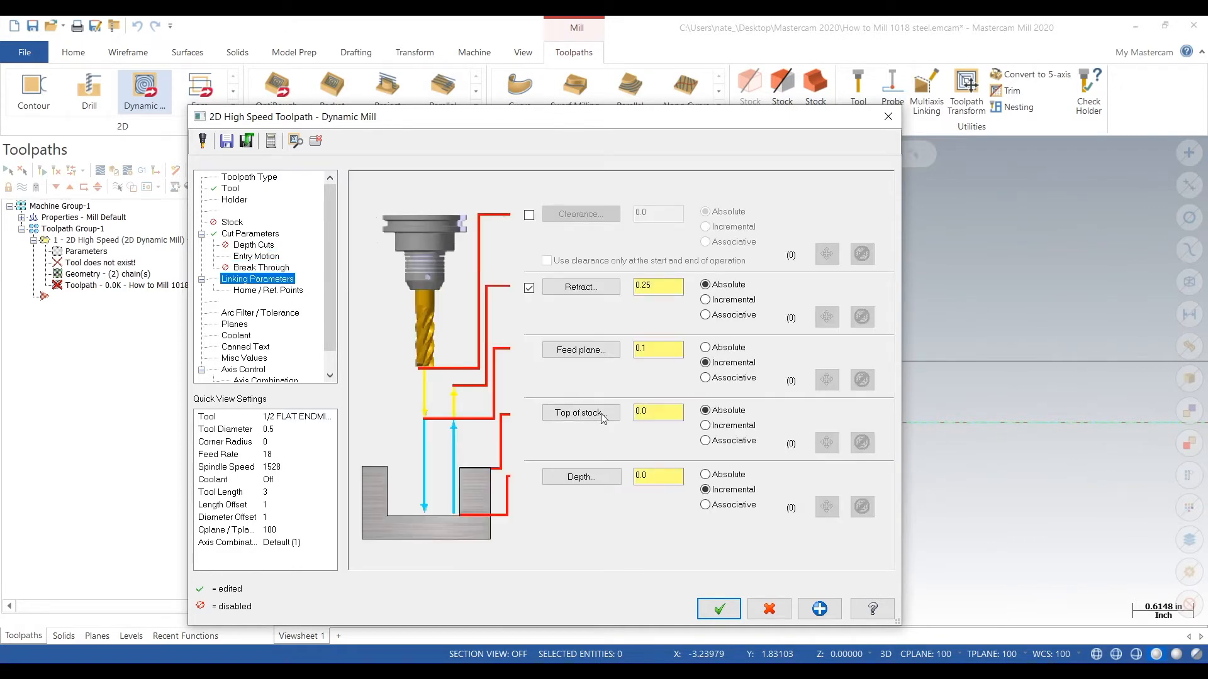
pyautogui.click(581, 477)
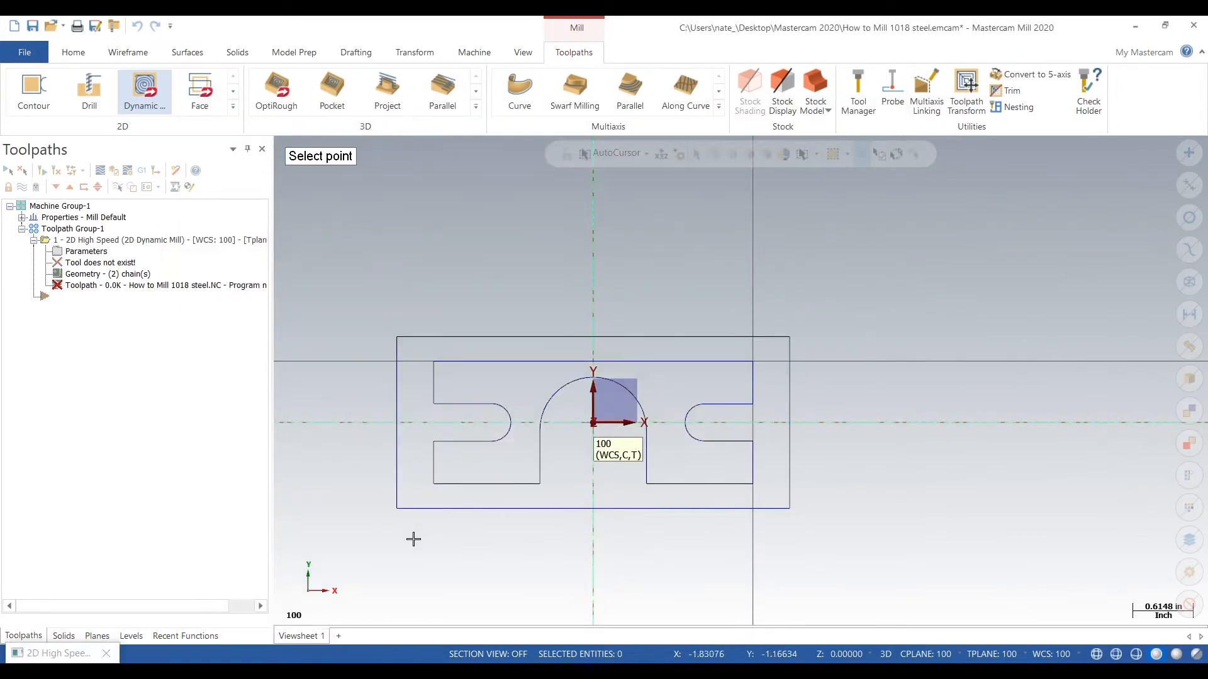
pyautogui.moveTo(448, 556); pyautogui.dragTo(434, 414, button='middle')
pyautogui.scroll(5, 433, 413)
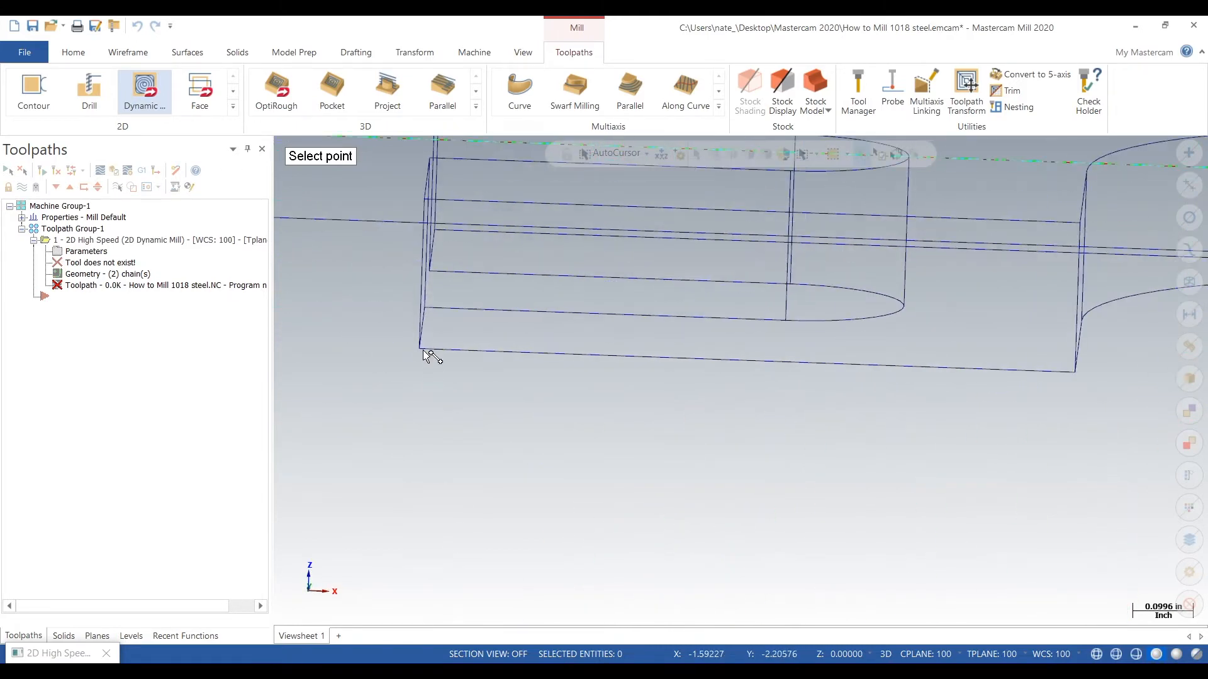
pyautogui.click(425, 350)
pyautogui.click(707, 476)
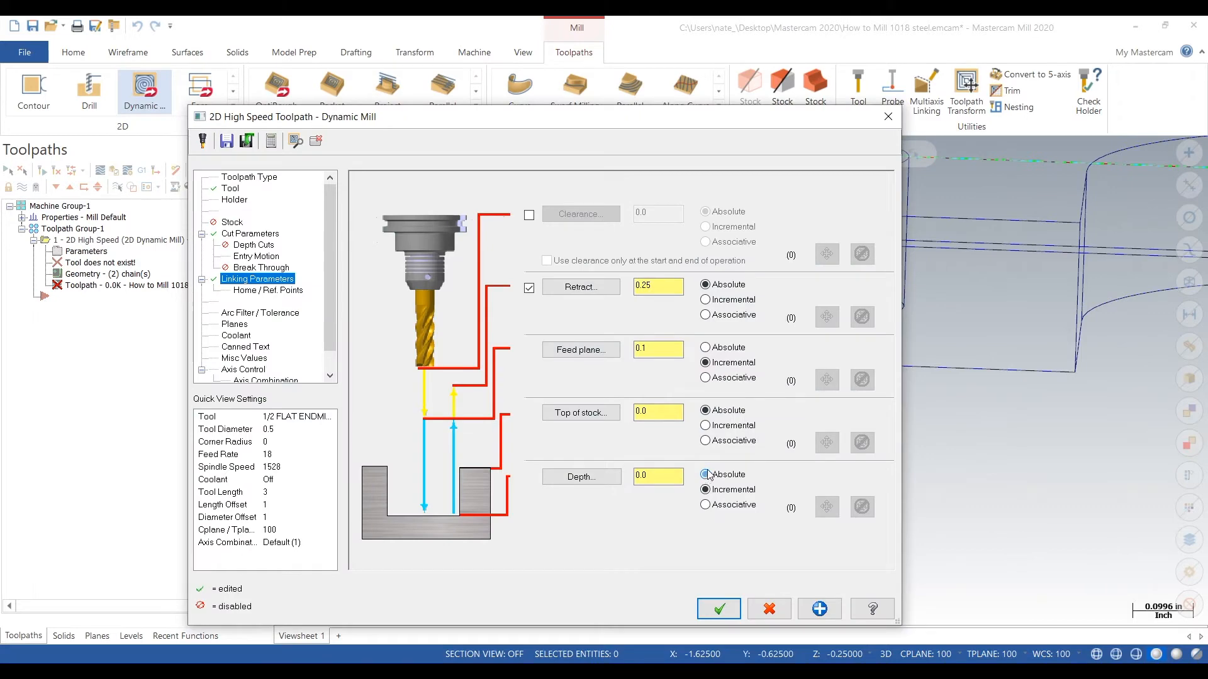
pyautogui.click(581, 476)
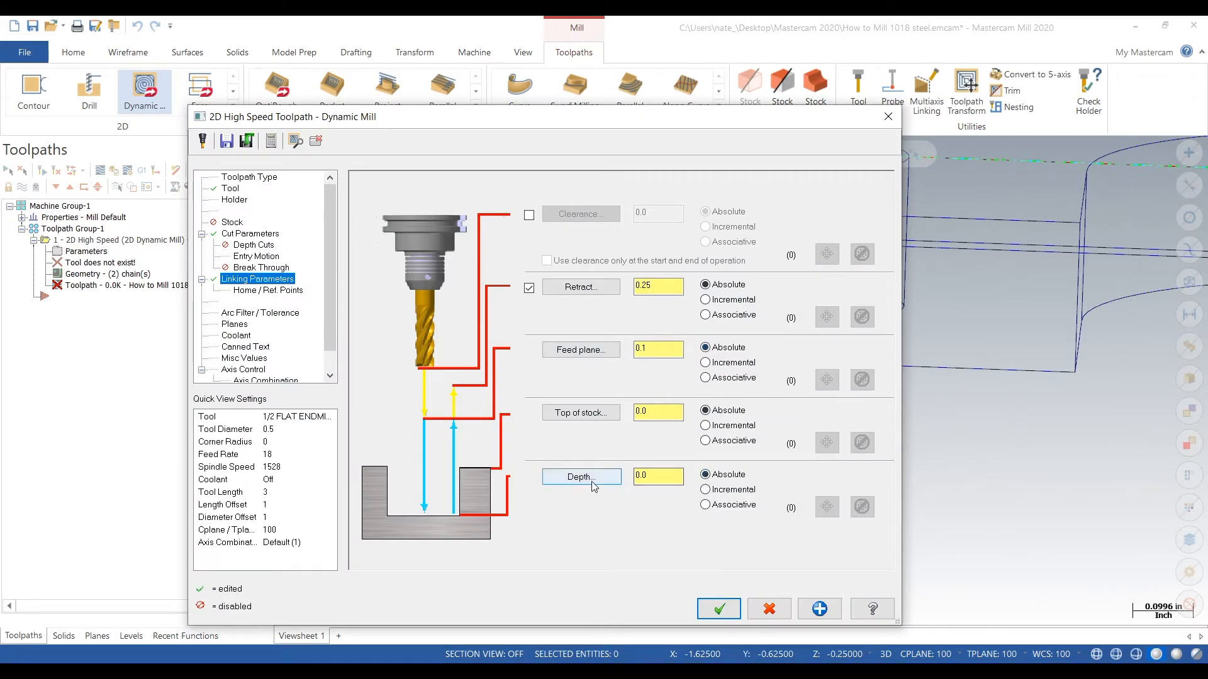
pyautogui.click(423, 349)
# Set the back feedrate in the cut parameters to 400 and accept the Dynamic Mill toolpath.
pyautogui.click(267, 269)
pyautogui.click(260, 256)
pyautogui.click(255, 245)
pyautogui.click(253, 236)
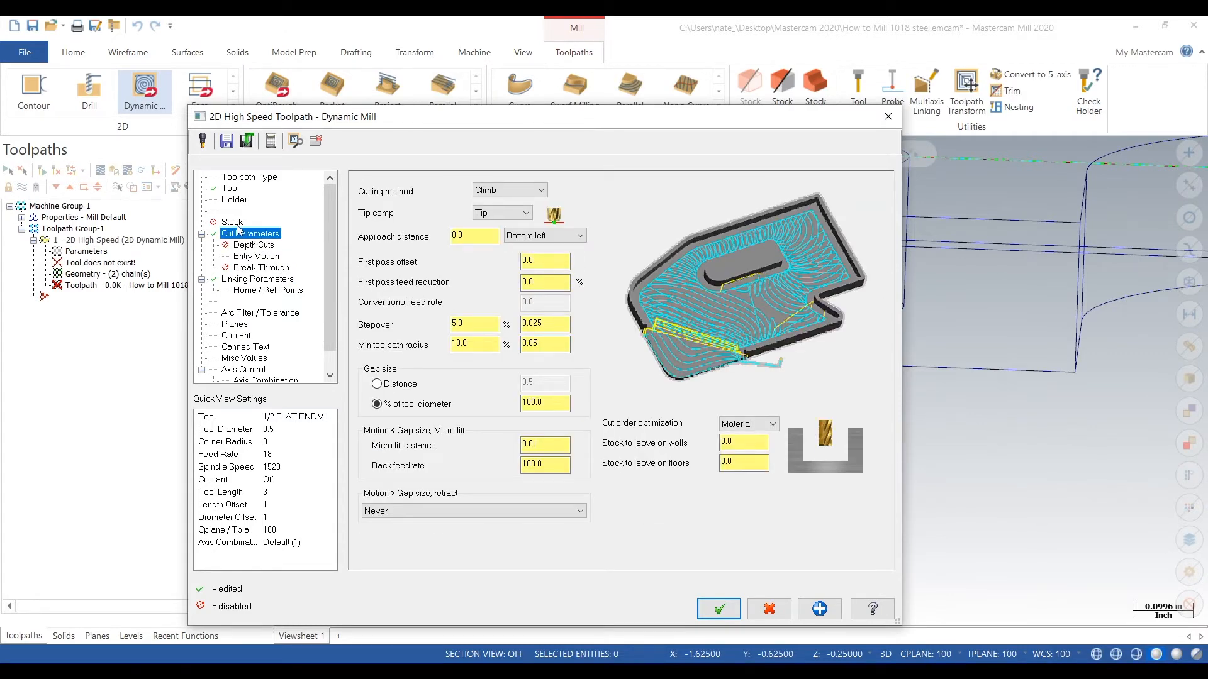
pyautogui.click(557, 466)
pyautogui.write('40')
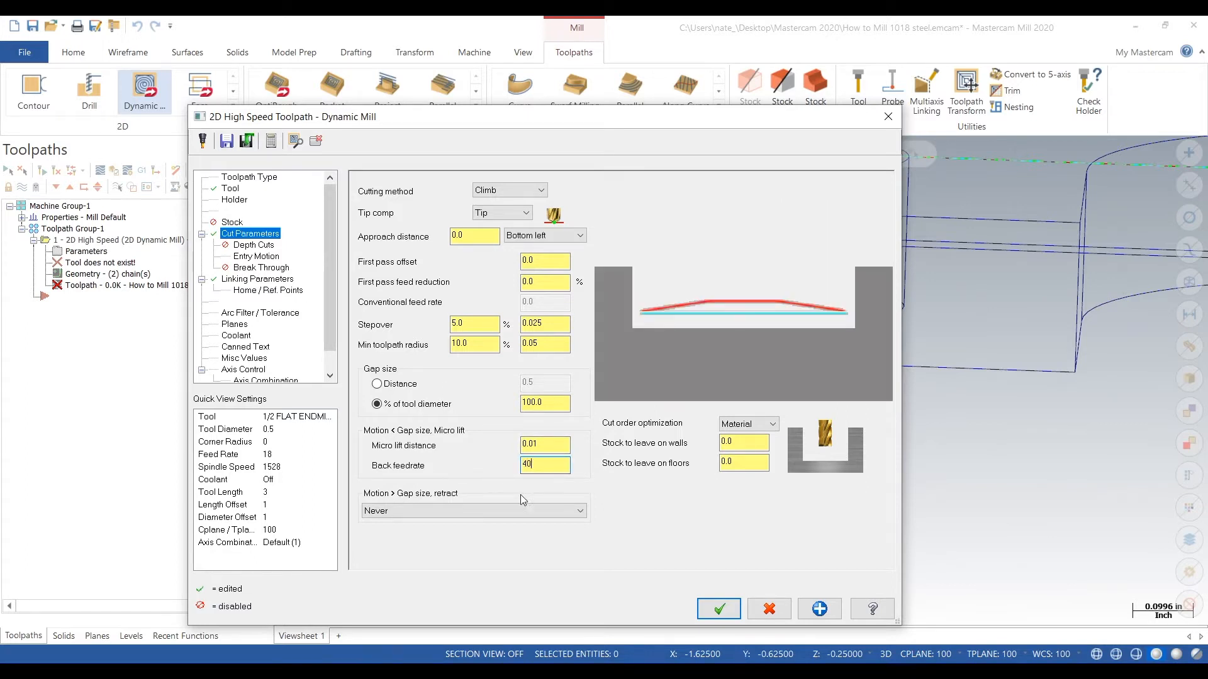
pyautogui.write('0')
pyautogui.click(233, 189)
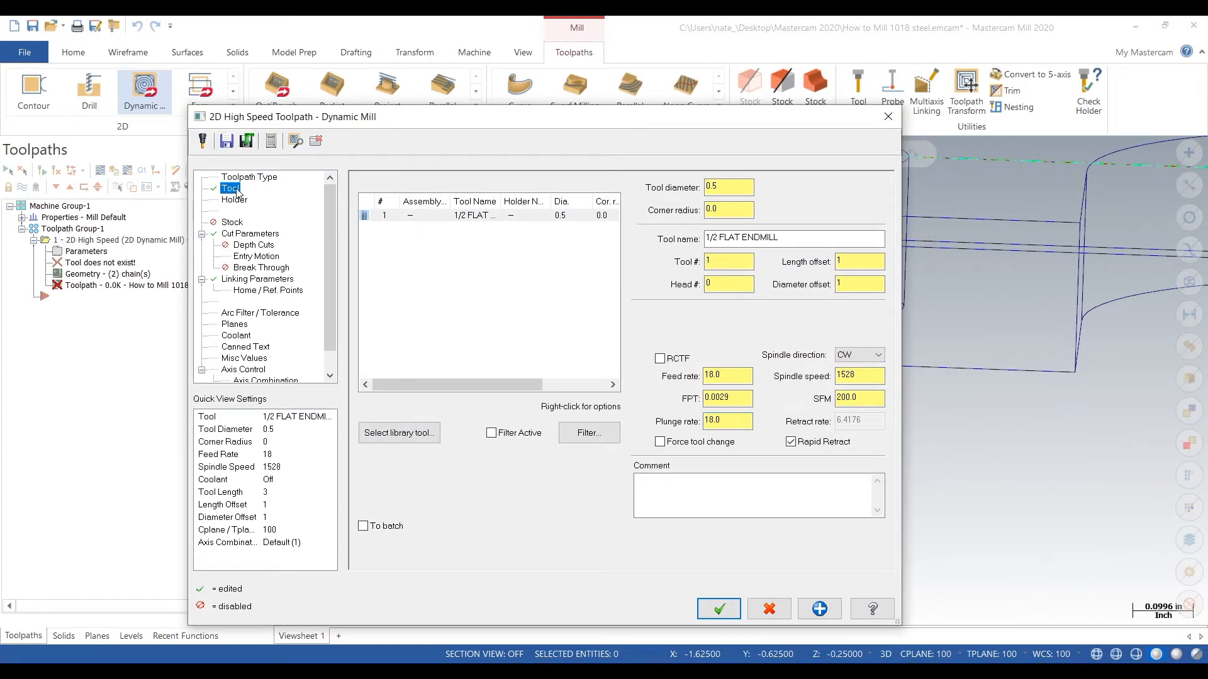
pyautogui.click(727, 613)
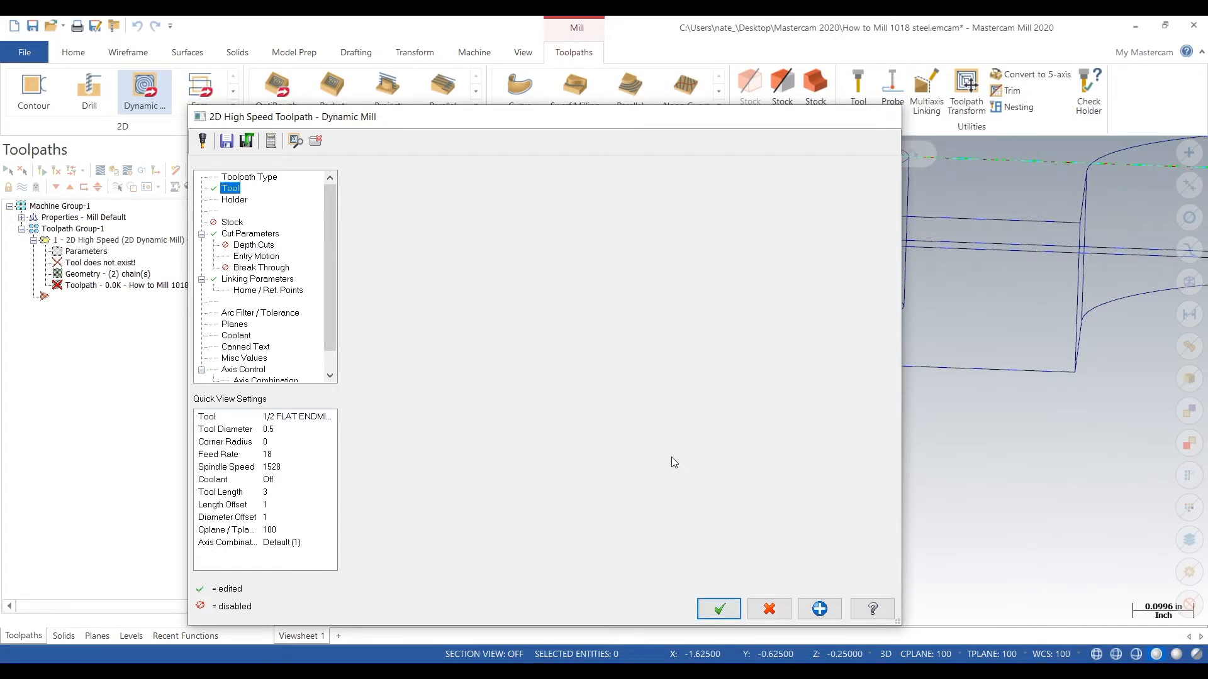
# Show the generated toolpath in the Top (WCS) view and play its backplot.
pyautogui.scroll(-2, 531, 416)
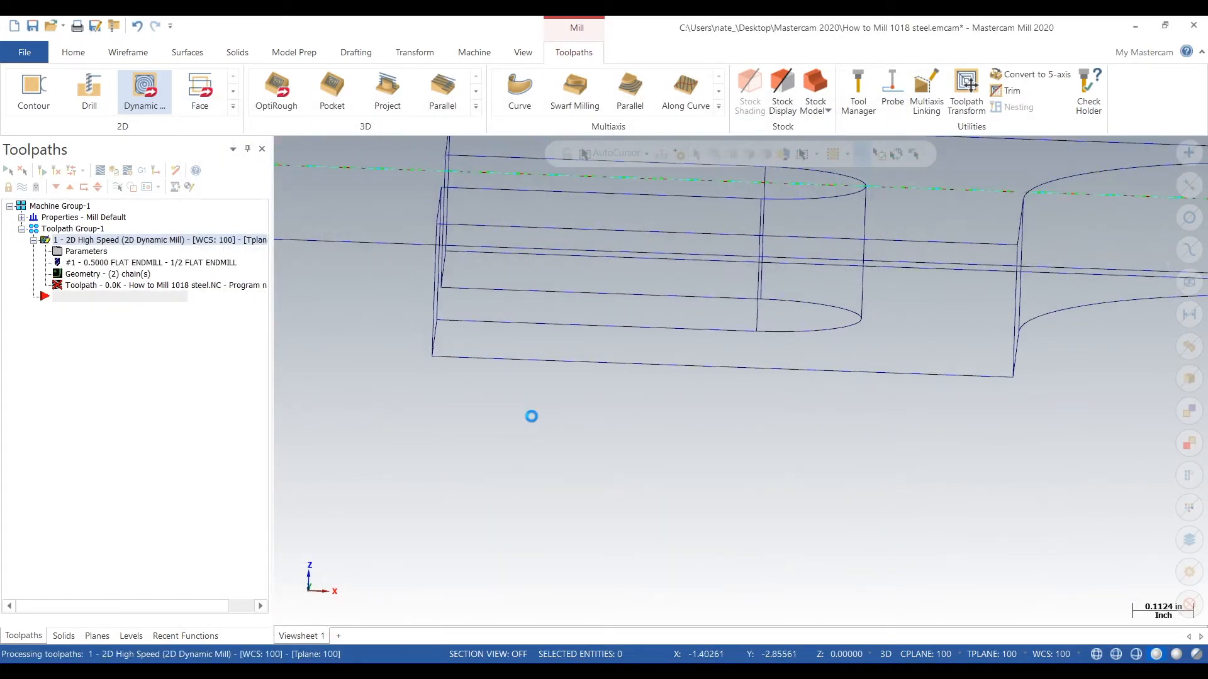
pyautogui.scroll(-5, 561, 442)
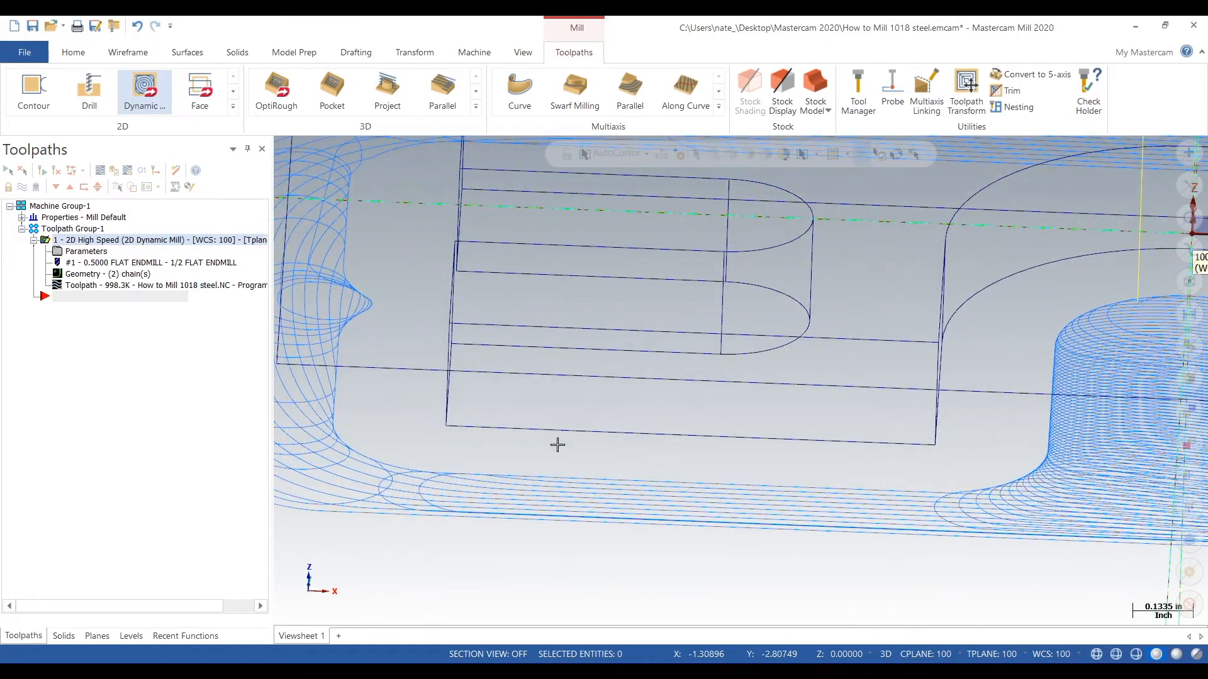
pyautogui.rightClick(614, 480)
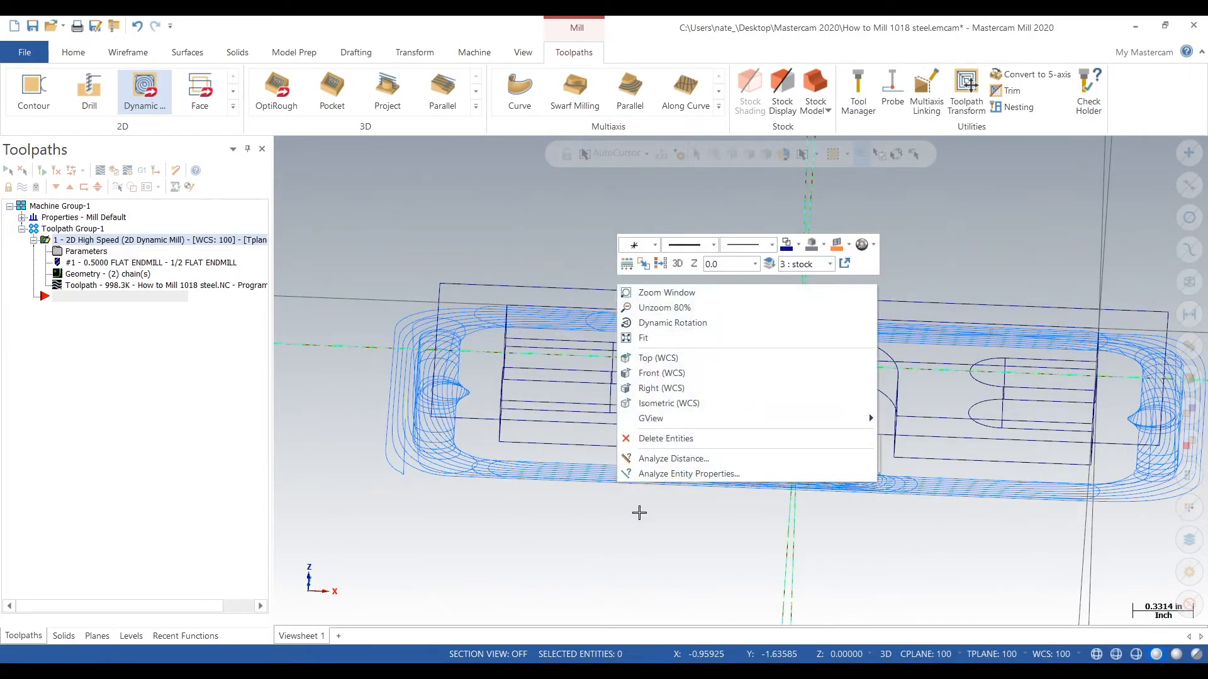
pyautogui.click(658, 361)
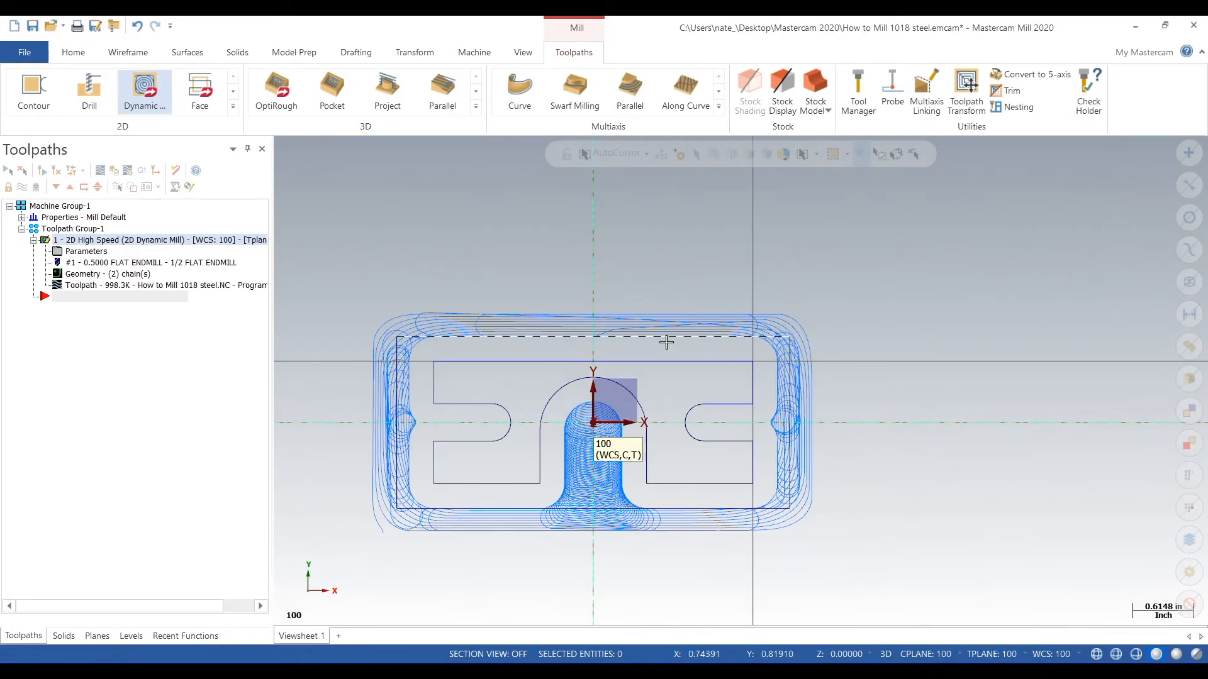
pyautogui.click(99, 171)
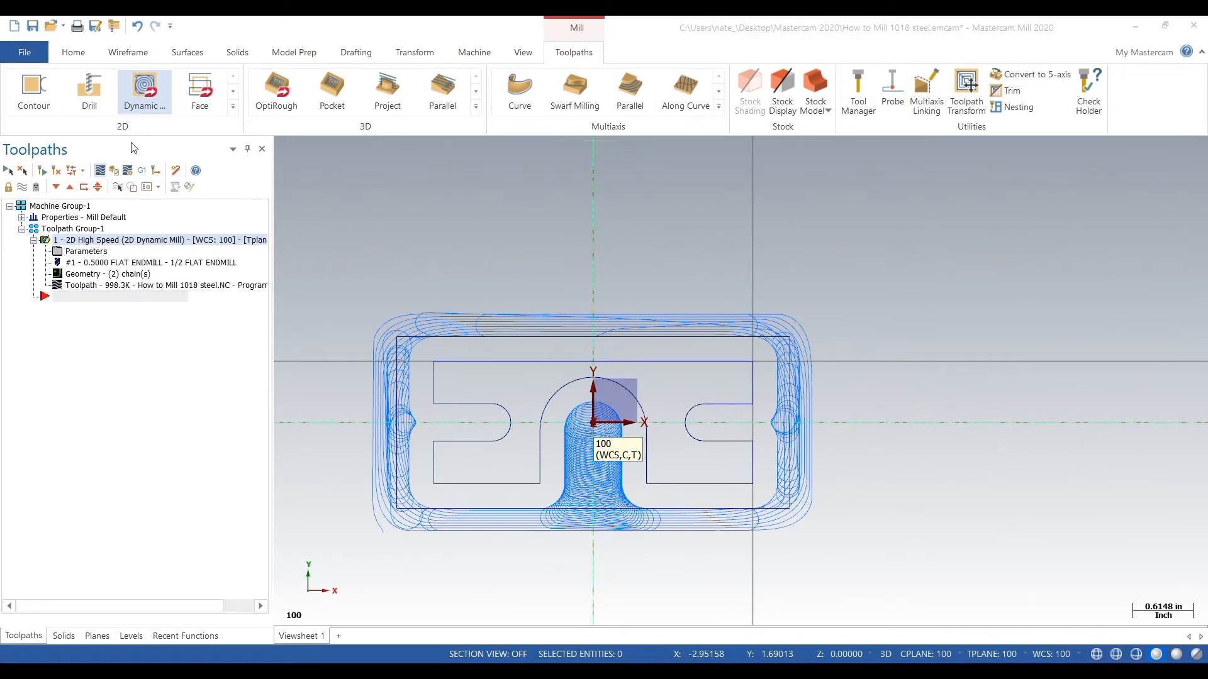
pyautogui.click(281, 146)
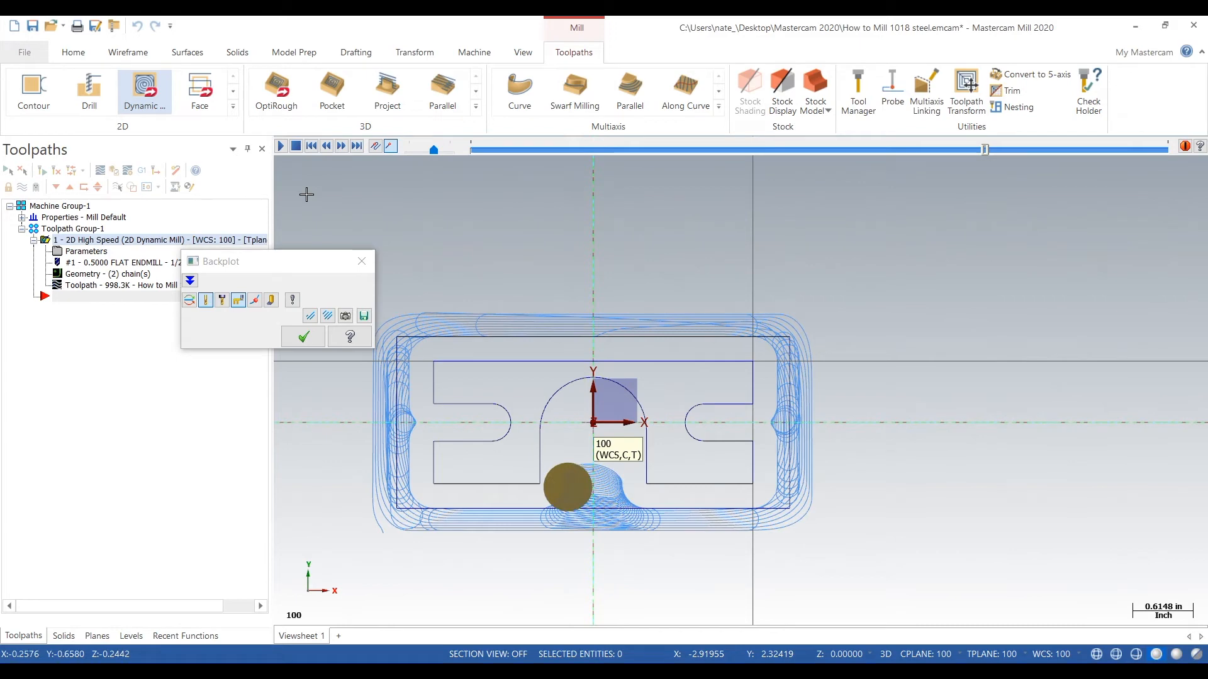
# Vary the backplot speed to examine the cutter clearing the central slot, and close the backplot.
pyautogui.moveTo(434, 150); pyautogui.dragTo(408, 153)
pyautogui.scroll(6, 594, 484)
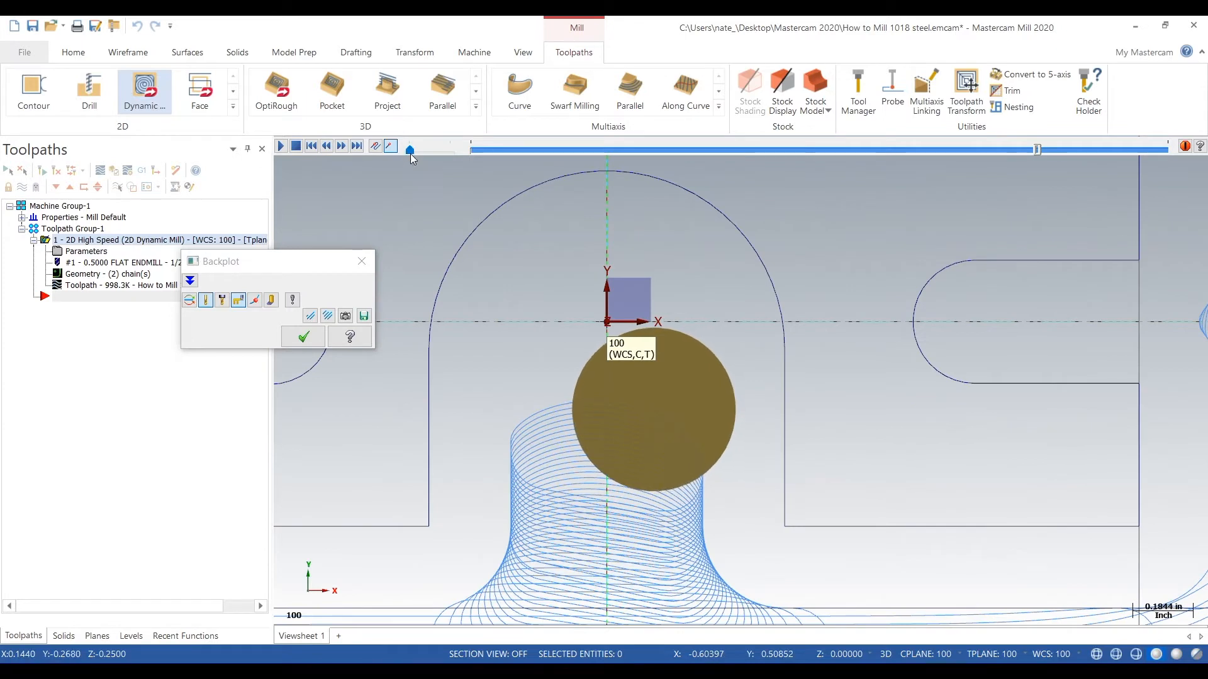
pyautogui.moveTo(412, 152); pyautogui.dragTo(417, 153)
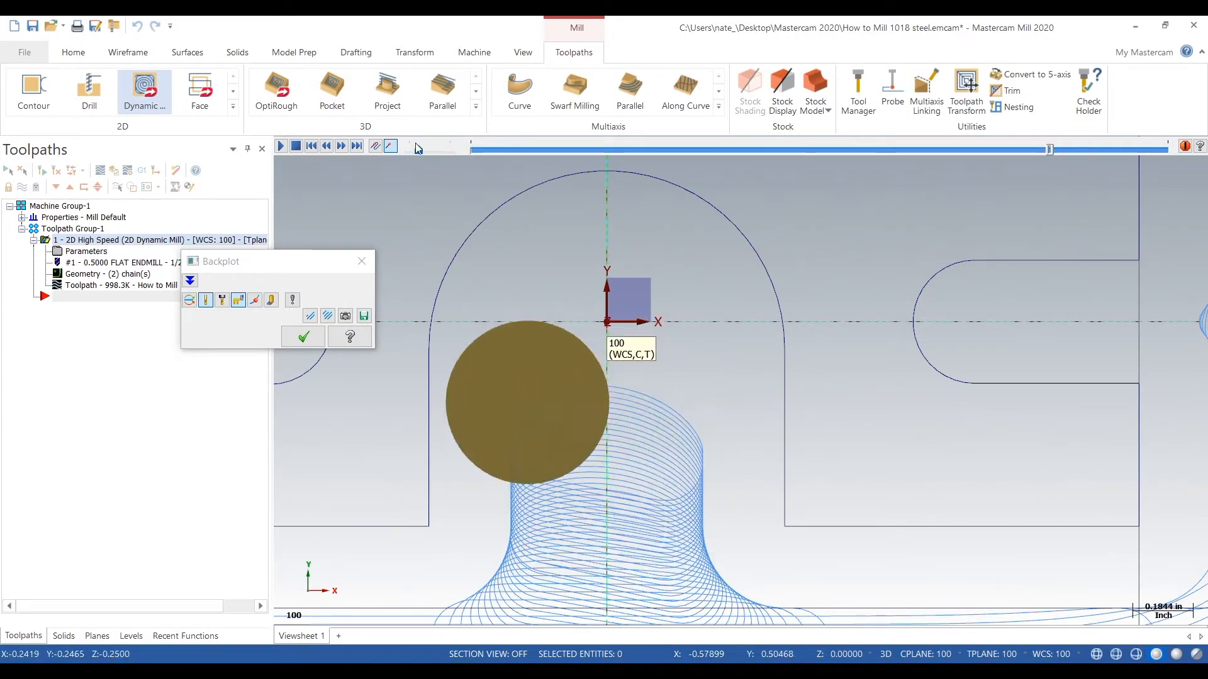
pyautogui.moveTo(422, 151); pyautogui.dragTo(439, 151)
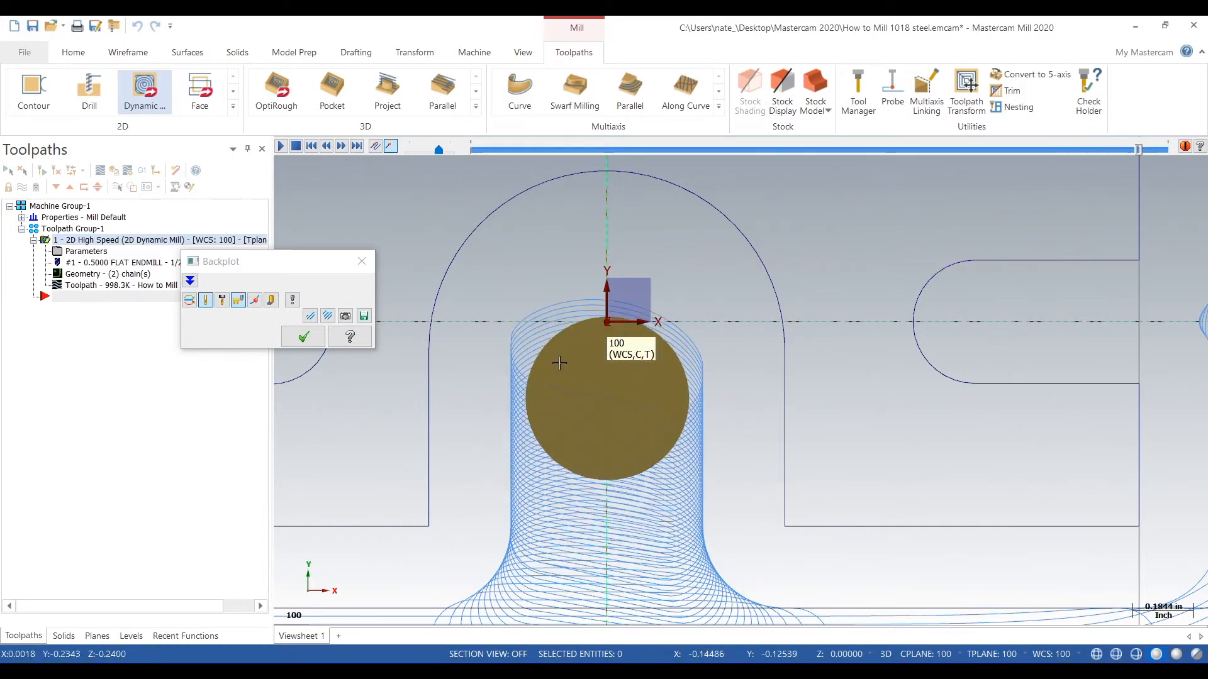
pyautogui.scroll(-2, 542, 311)
pyautogui.scroll(-2, 541, 301)
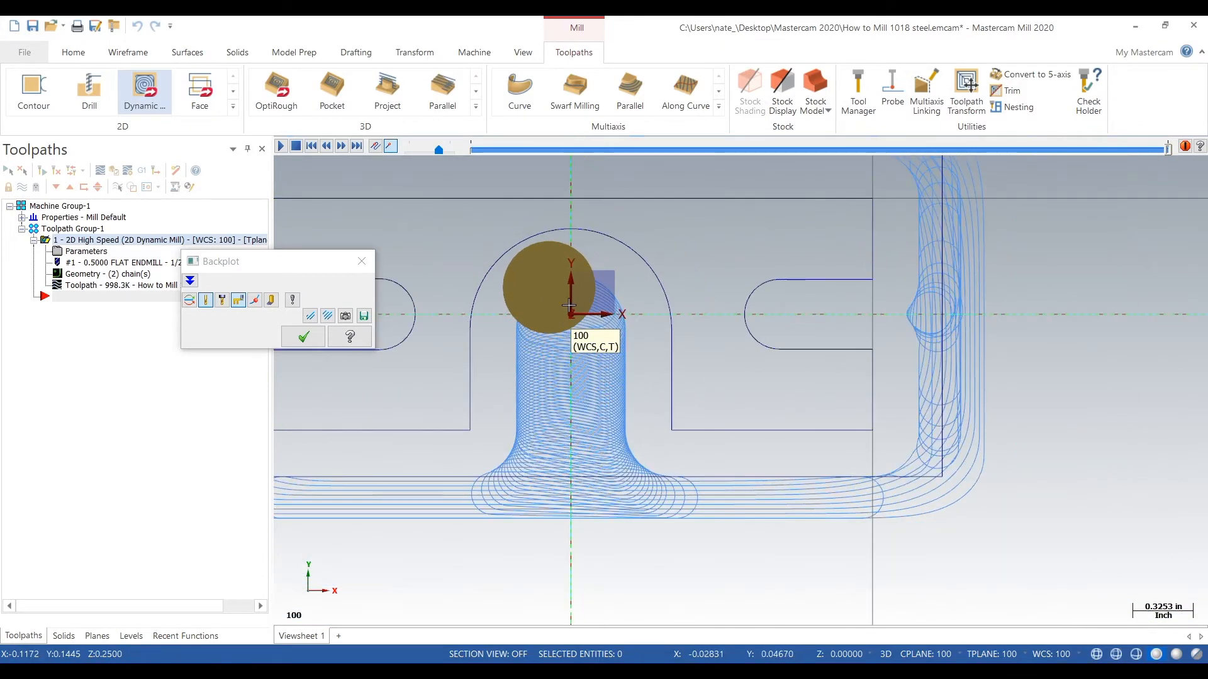
pyautogui.click(361, 261)
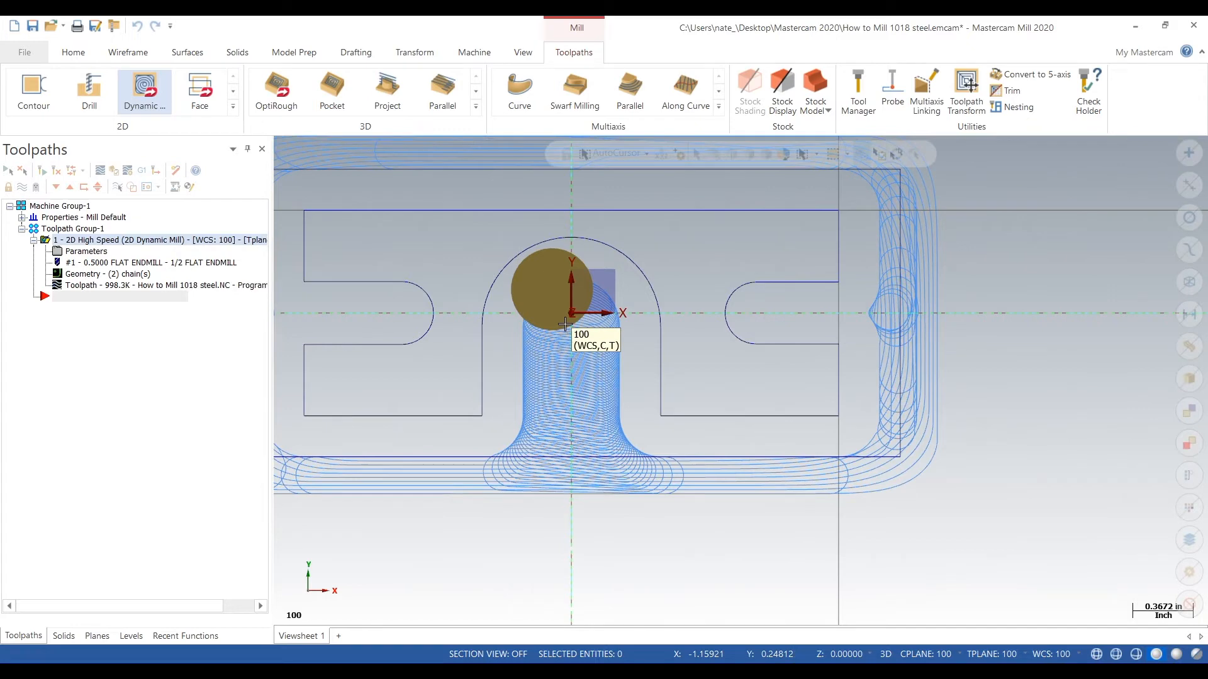
pyautogui.scroll(-1, 837, 445)
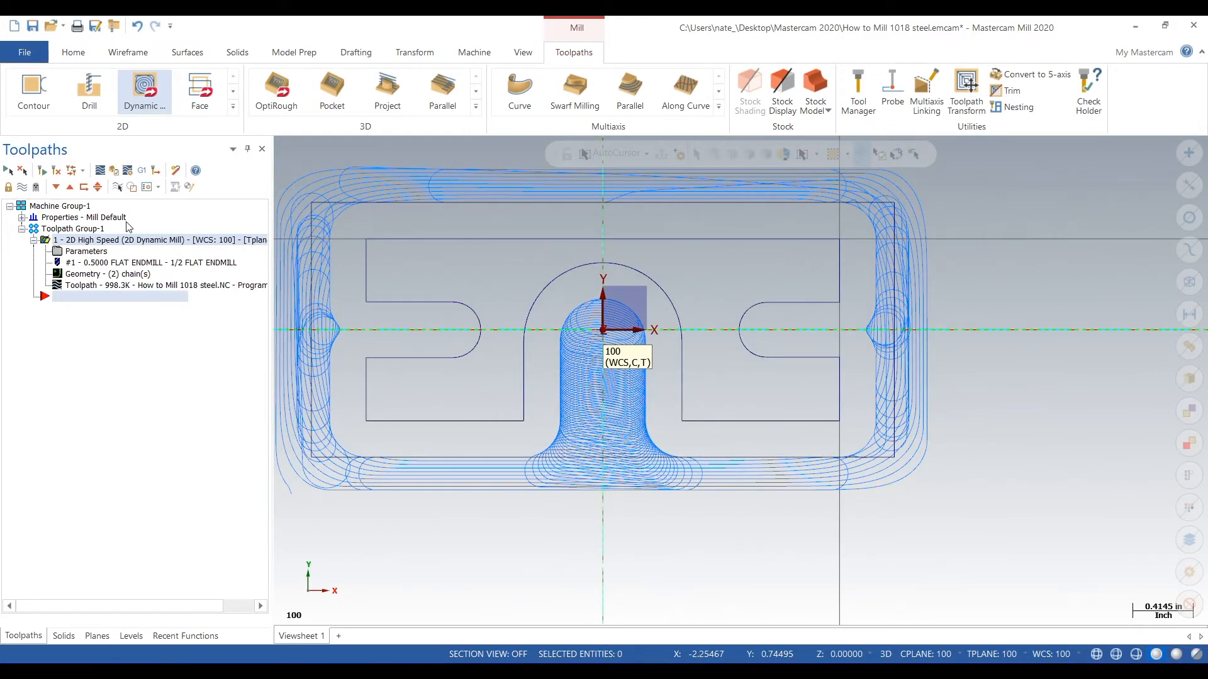
# Measure the width of the part's left-hand open slot with Analyze Distance.
pyautogui.click(78, 54)
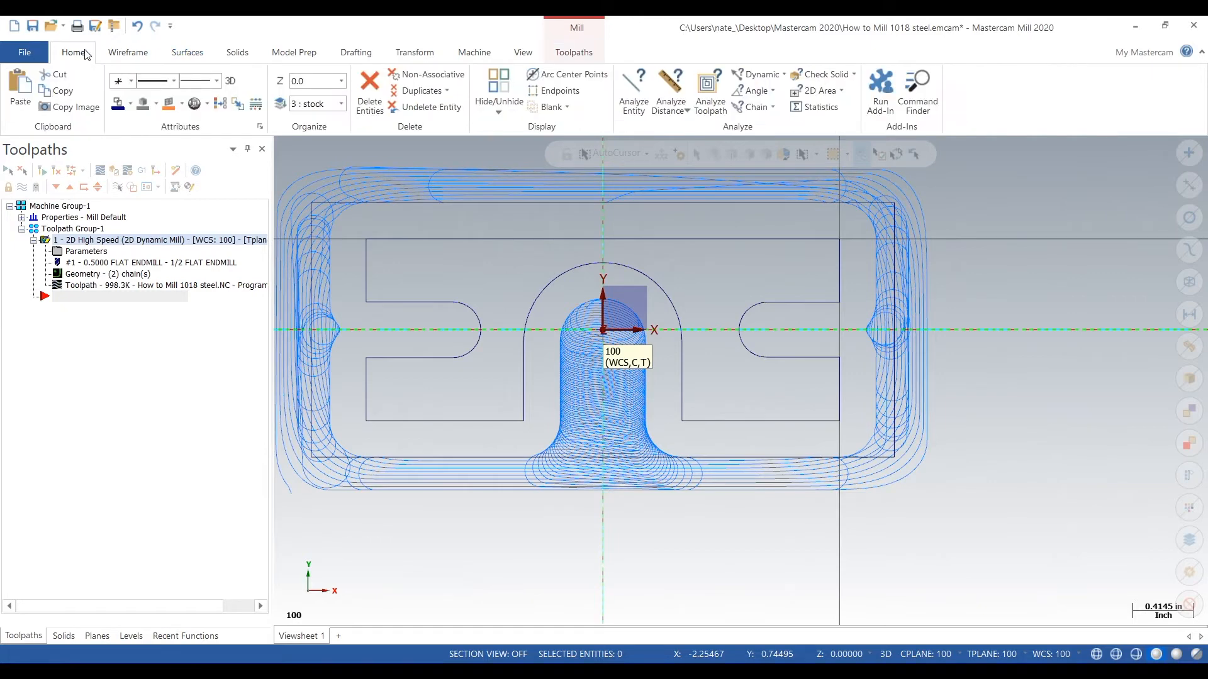
pyautogui.click(671, 91)
pyautogui.scroll(1, 397, 315)
pyautogui.click(411, 360)
pyautogui.moveTo(435, 299)
pyautogui.mouseDown(button='middle')
pyautogui.moveTo(458, 294)
pyautogui.moveTo(441, 296)
pyautogui.mouseUp(button='middle')
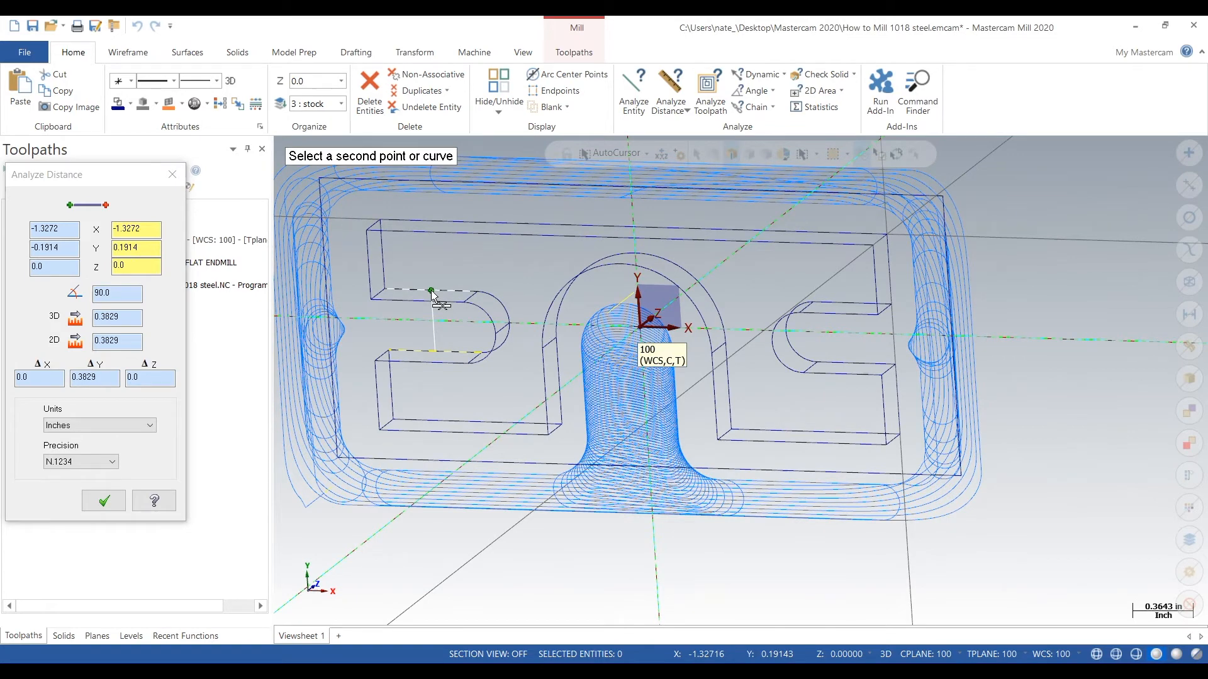
pyautogui.click(172, 174)
# Measure the width of the part's right-hand open slot between its two parallel edges.
pyautogui.click(655, 87)
pyautogui.scroll(4, 895, 377)
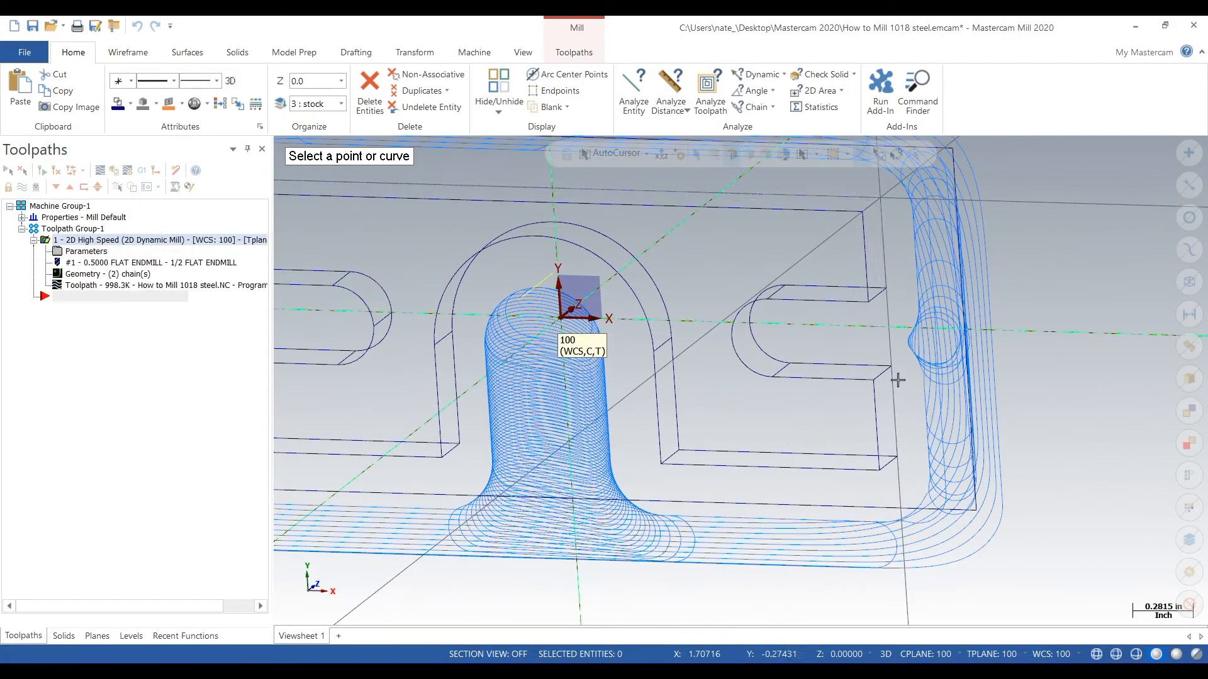
pyautogui.click(841, 364)
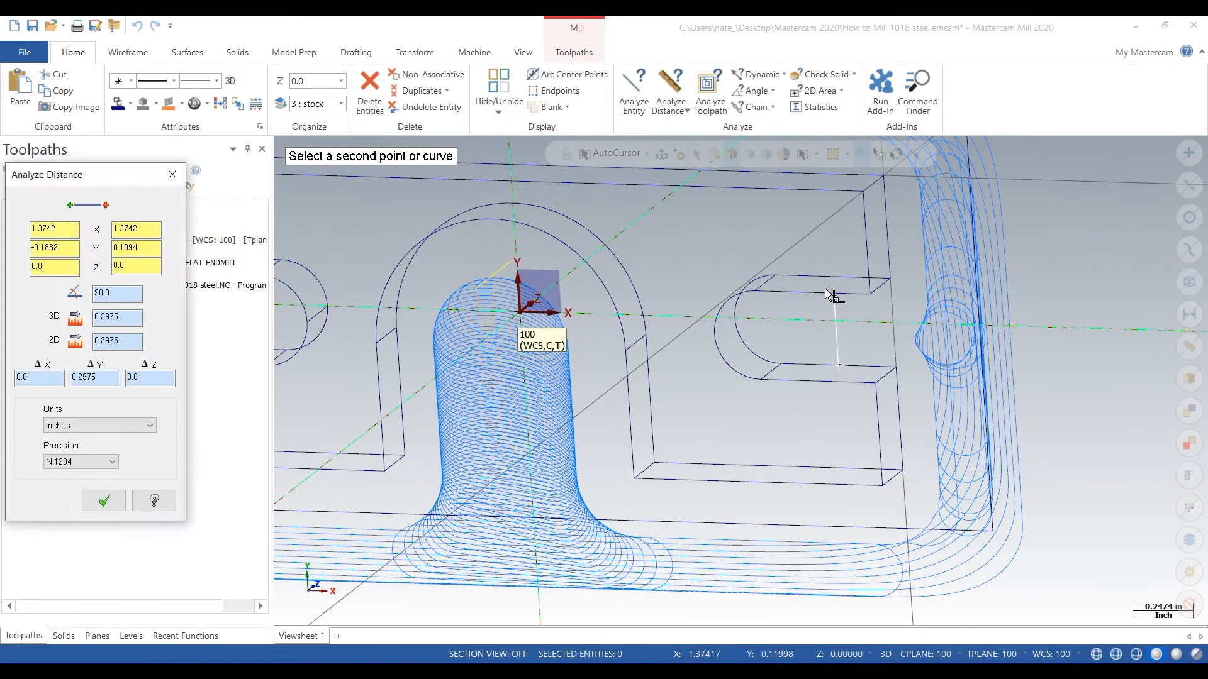
pyautogui.press('Escape')
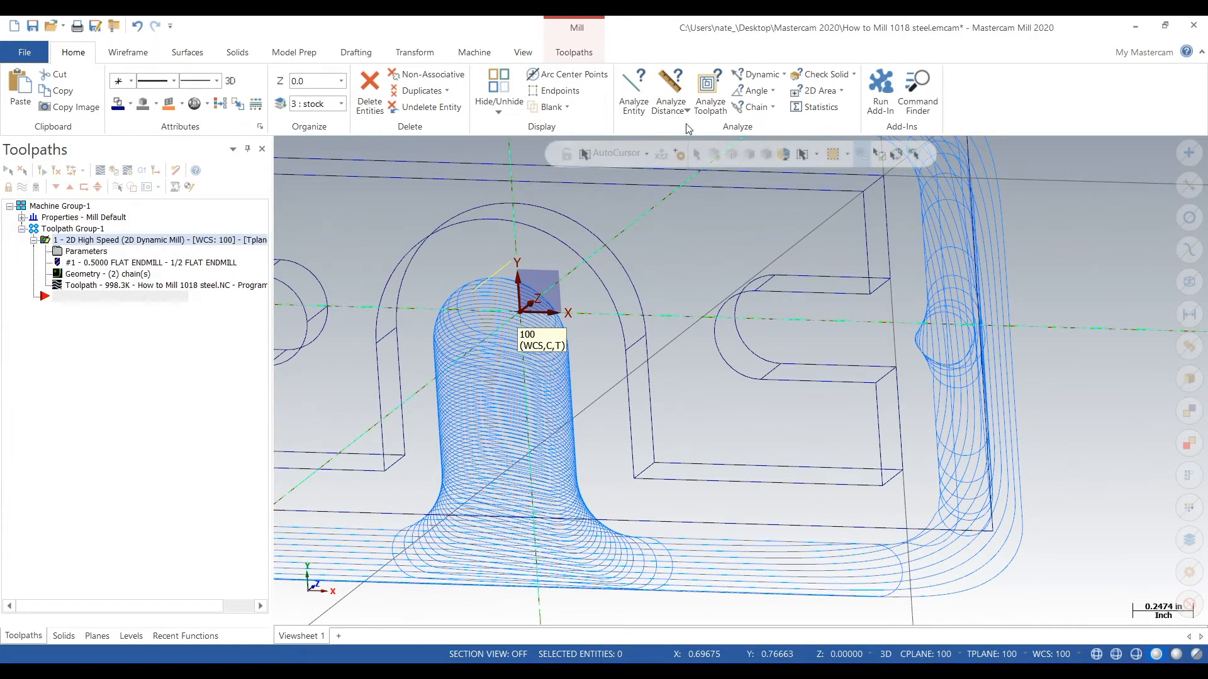
pyautogui.click(671, 86)
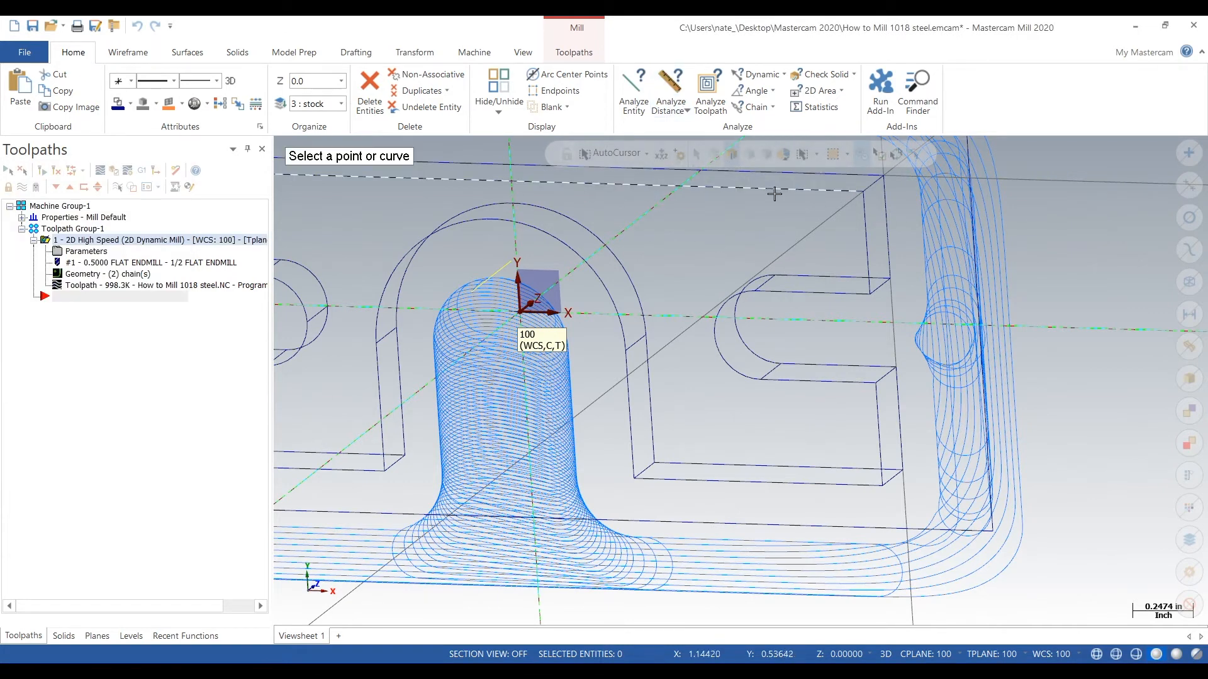
pyautogui.click(826, 271)
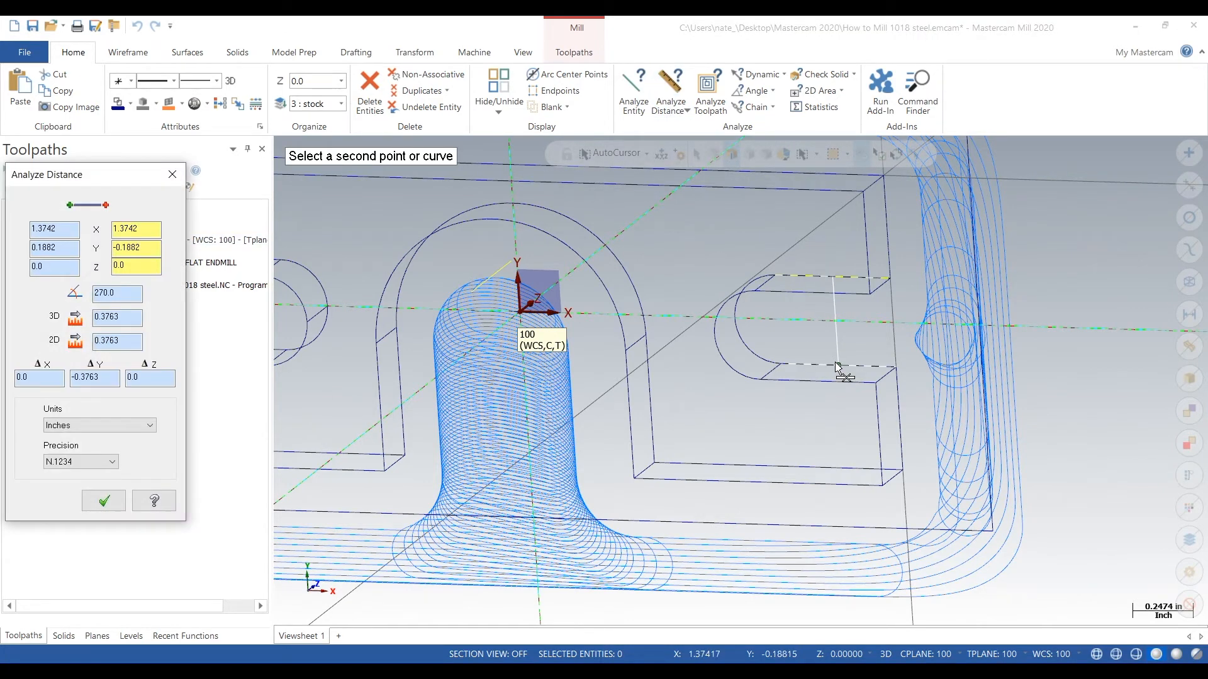
pyautogui.click(836, 368)
pyautogui.click(171, 175)
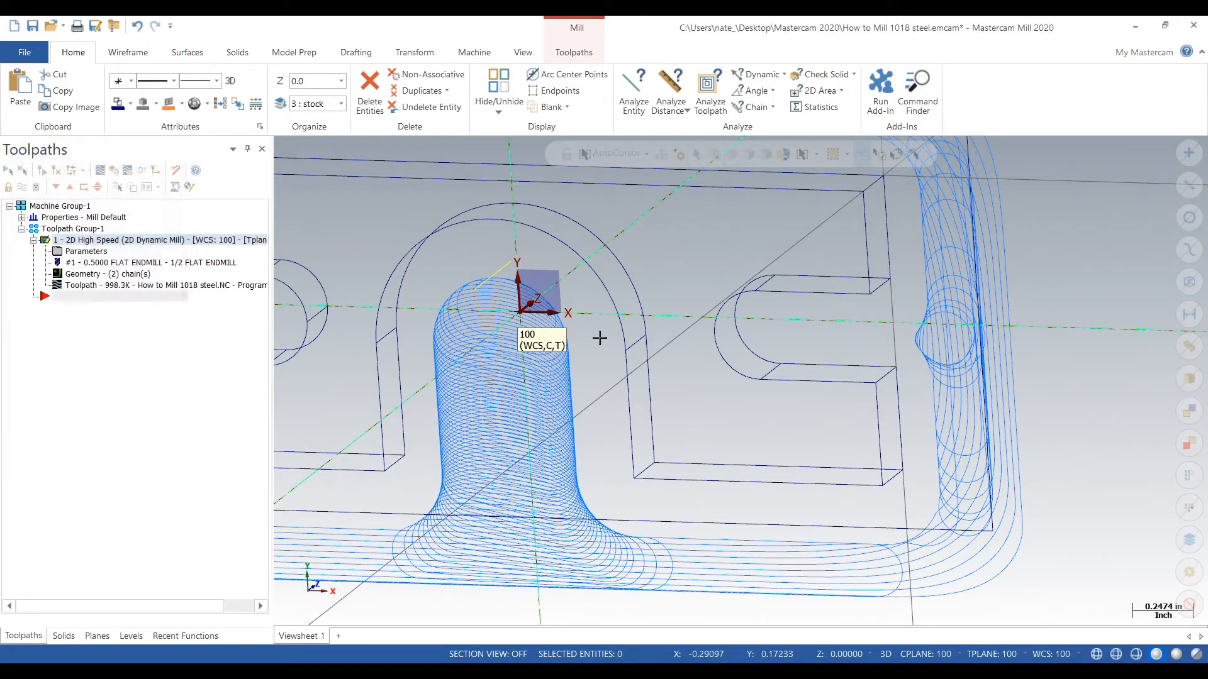
pyautogui.scroll(-2, 711, 396)
pyautogui.scroll(-1, 710, 397)
pyautogui.moveTo(718, 409)
pyautogui.mouseDown(button='middle')
pyautogui.moveTo(583, 403)
pyautogui.moveTo(666, 418)
pyautogui.moveTo(780, 388)
pyautogui.moveTo(693, 413)
pyautogui.moveTo(616, 411)
pyautogui.moveTo(677, 418)
pyautogui.moveTo(598, 420)
pyautogui.mouseUp(button='middle')
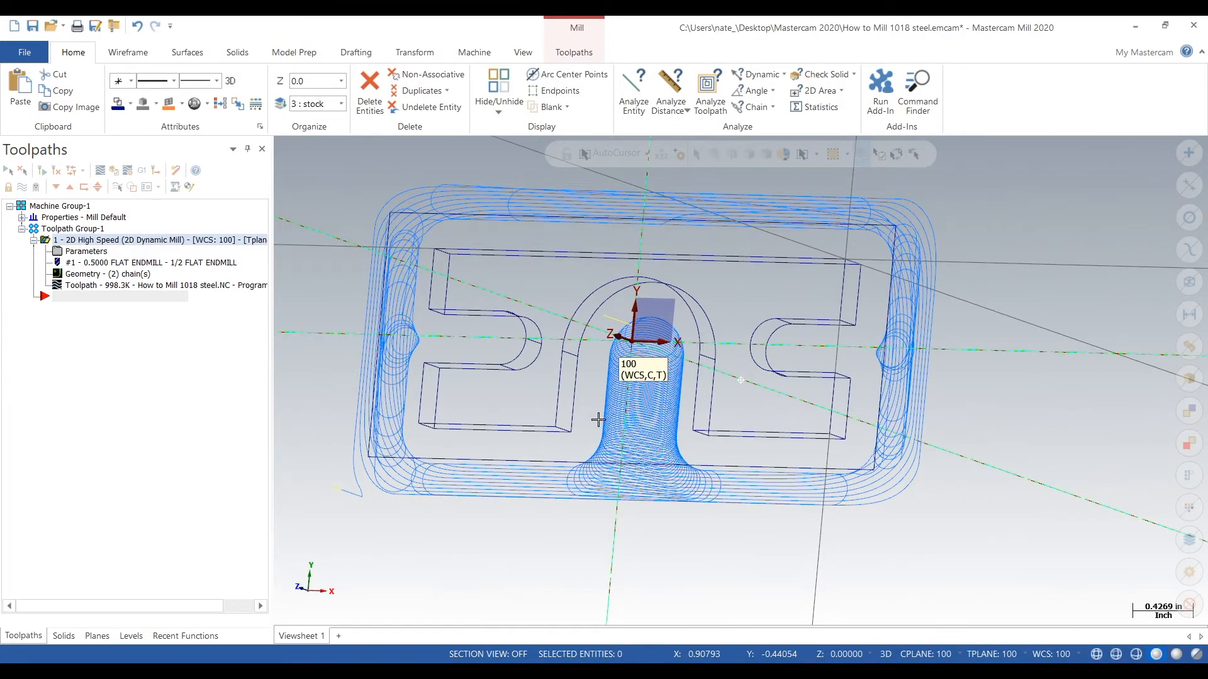
pyautogui.moveTo(599, 420); pyautogui.dragTo(668, 419, button='middle')
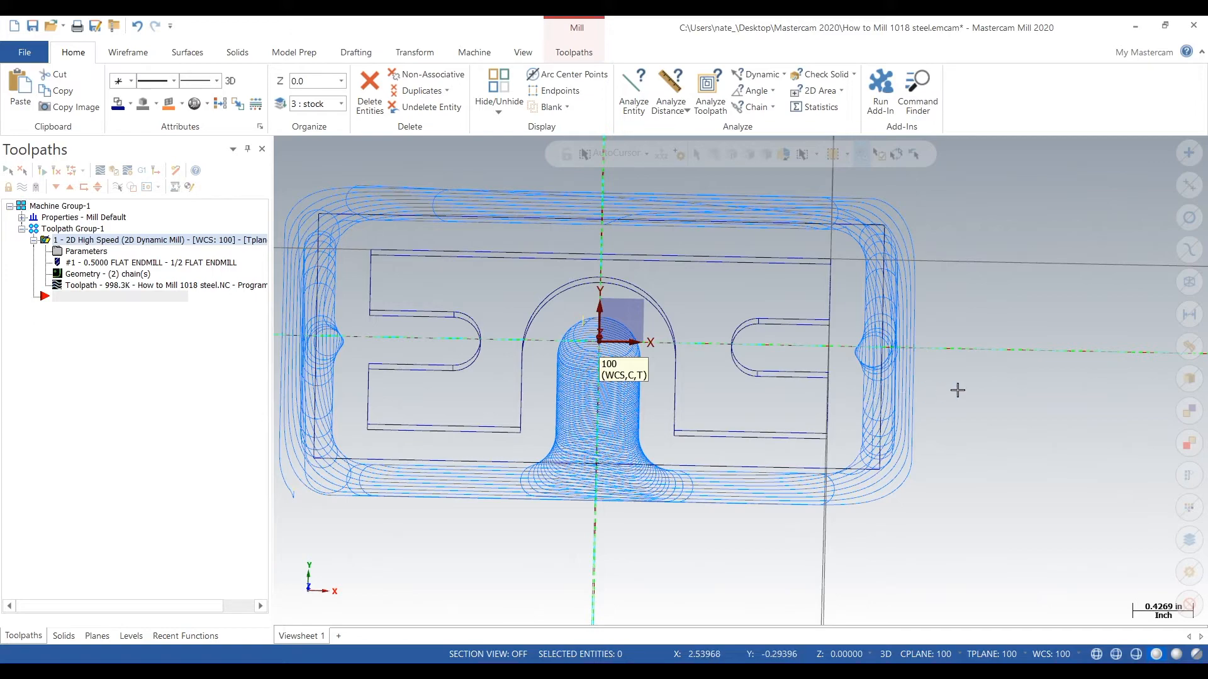
pyautogui.moveTo(1003, 380); pyautogui.dragTo(975, 388, button='middle')
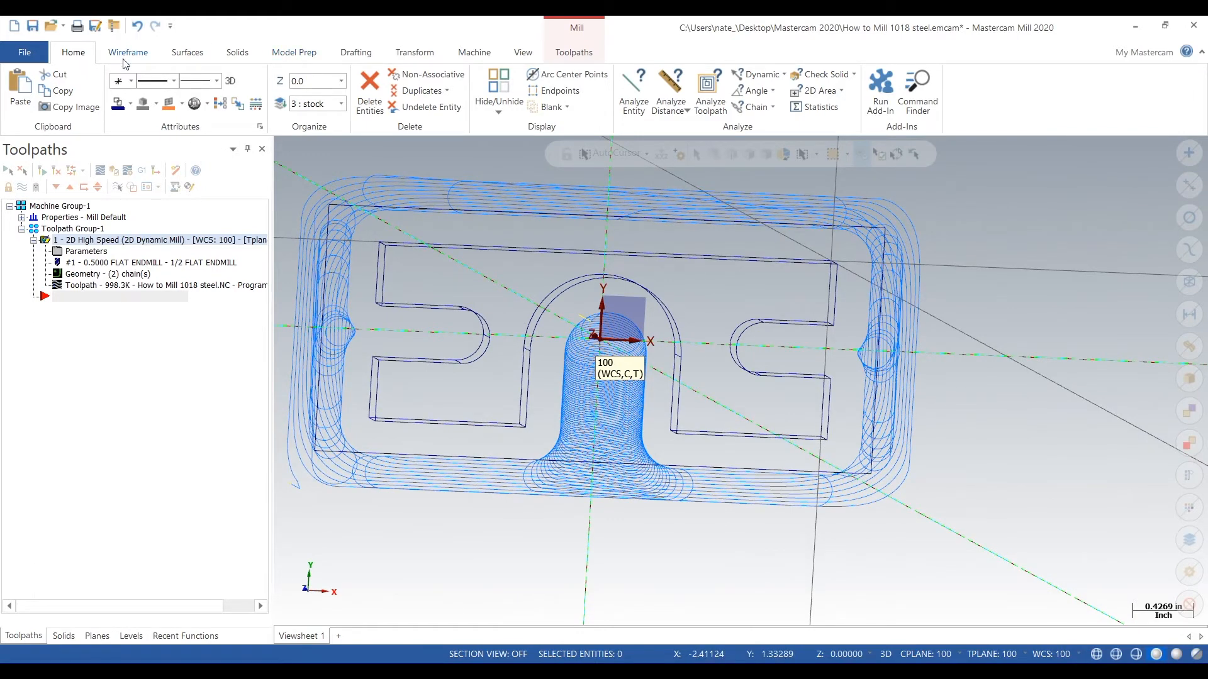
pyautogui.click(568, 55)
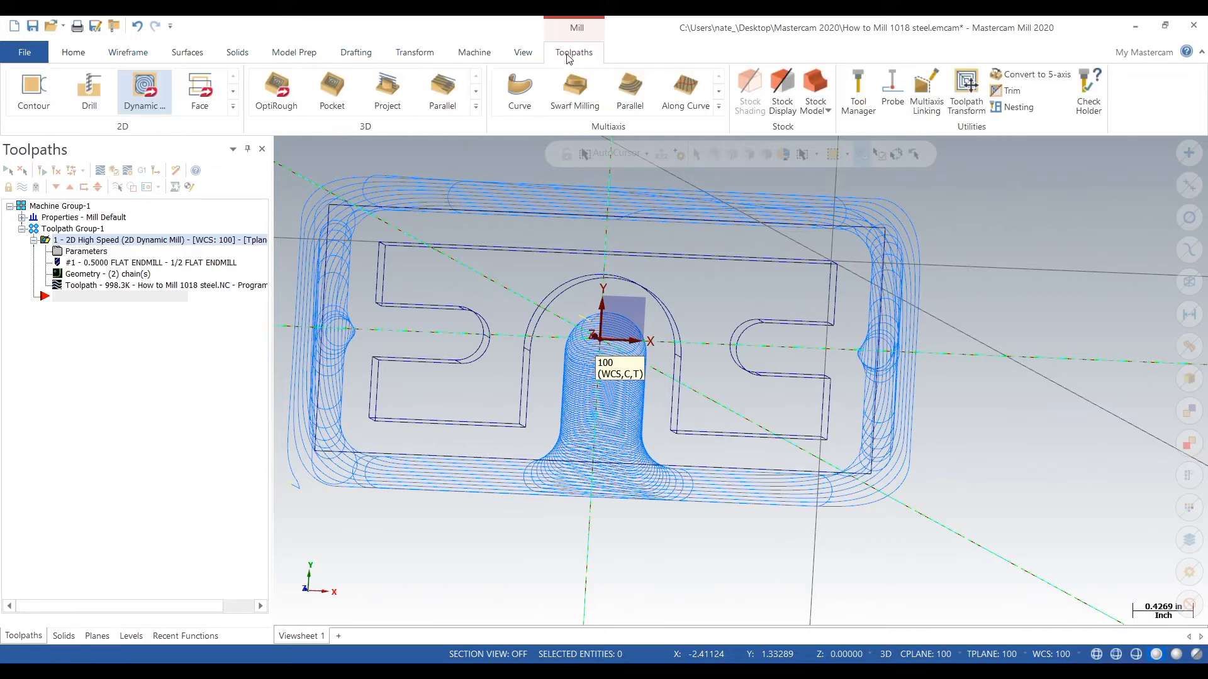
# Start a new Dynamic Mill toolpath, chaining the right-hand slot's open profile as the machining region with the Stay inside strategy.
pyautogui.click(141, 88)
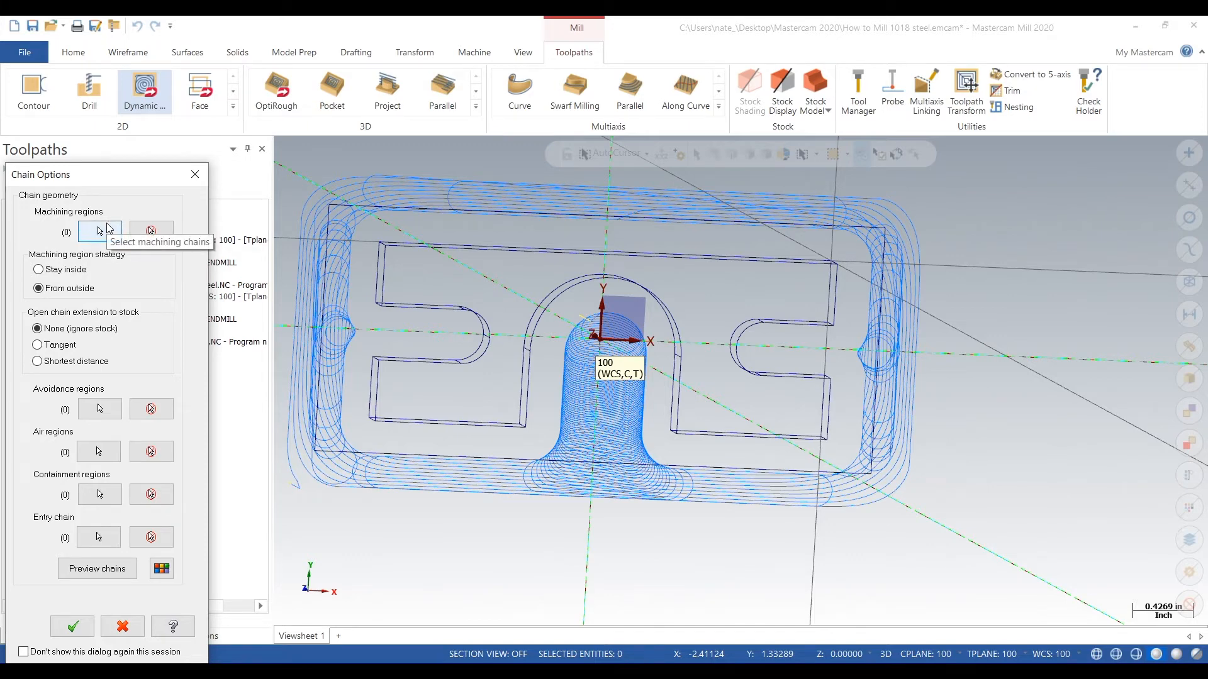
pyautogui.click(100, 230)
pyautogui.scroll(2, 736, 351)
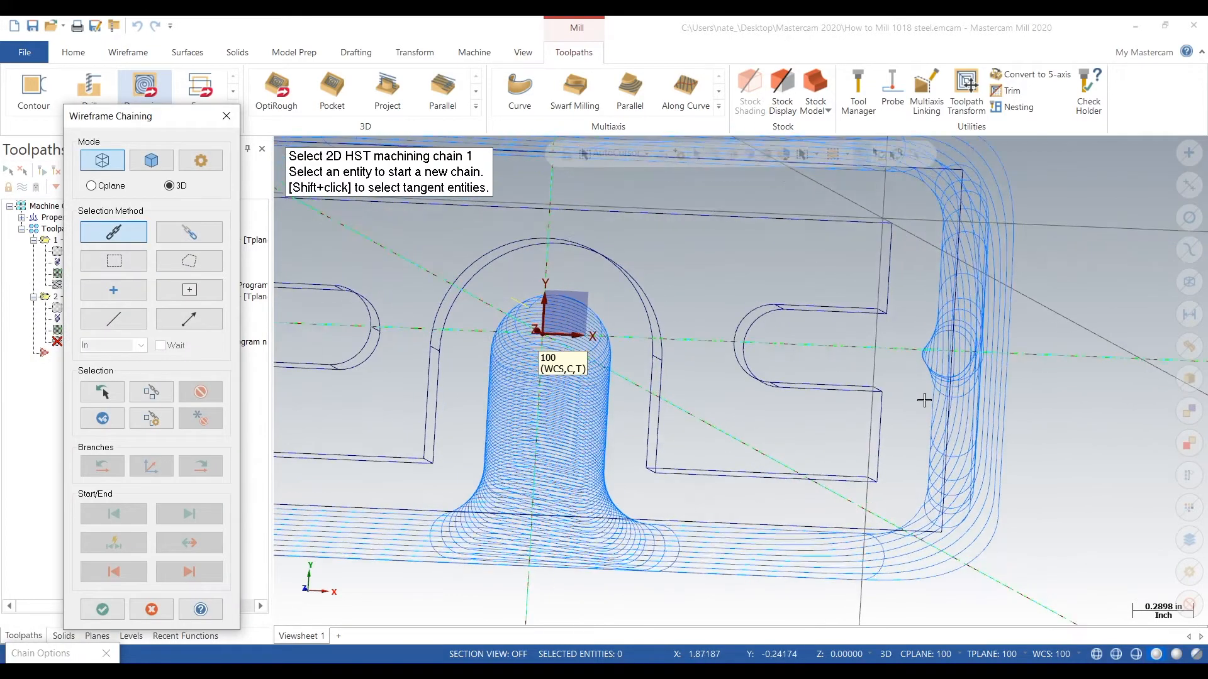
pyautogui.scroll(1, 893, 378)
pyautogui.click(818, 288)
pyautogui.click(707, 297)
pyautogui.click(818, 381)
pyautogui.scroll(-1, 930, 376)
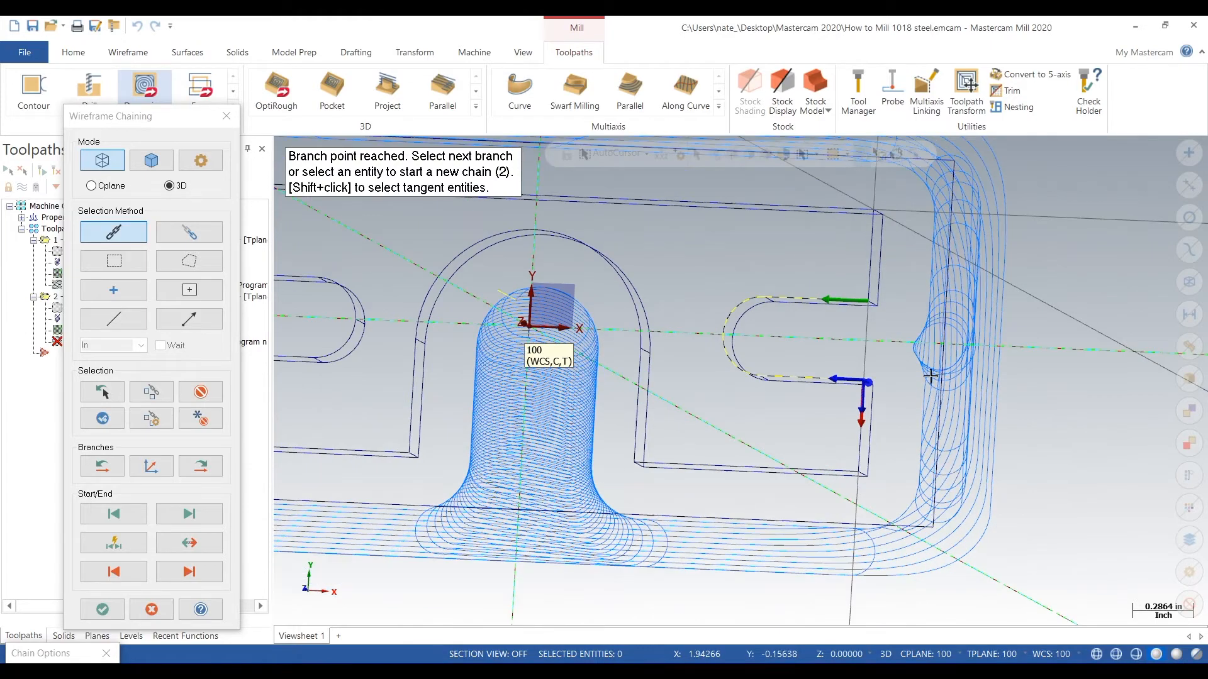
pyautogui.scroll(-1, 930, 376)
pyautogui.click(102, 609)
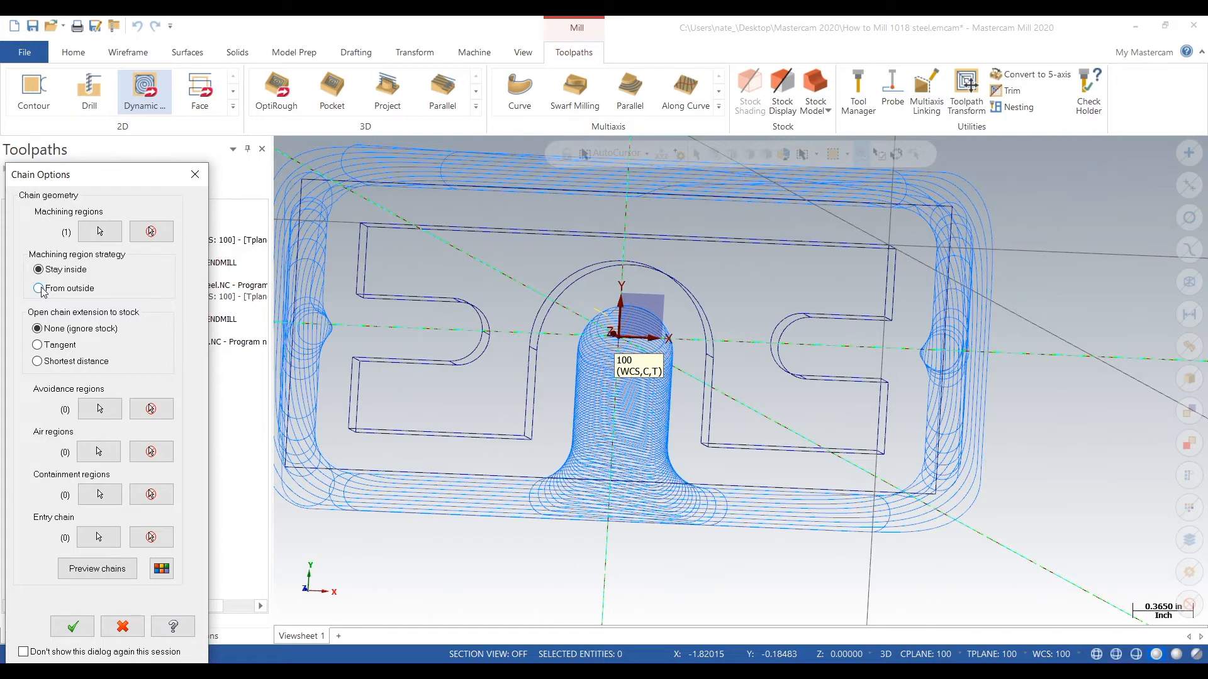
pyautogui.click(72, 625)
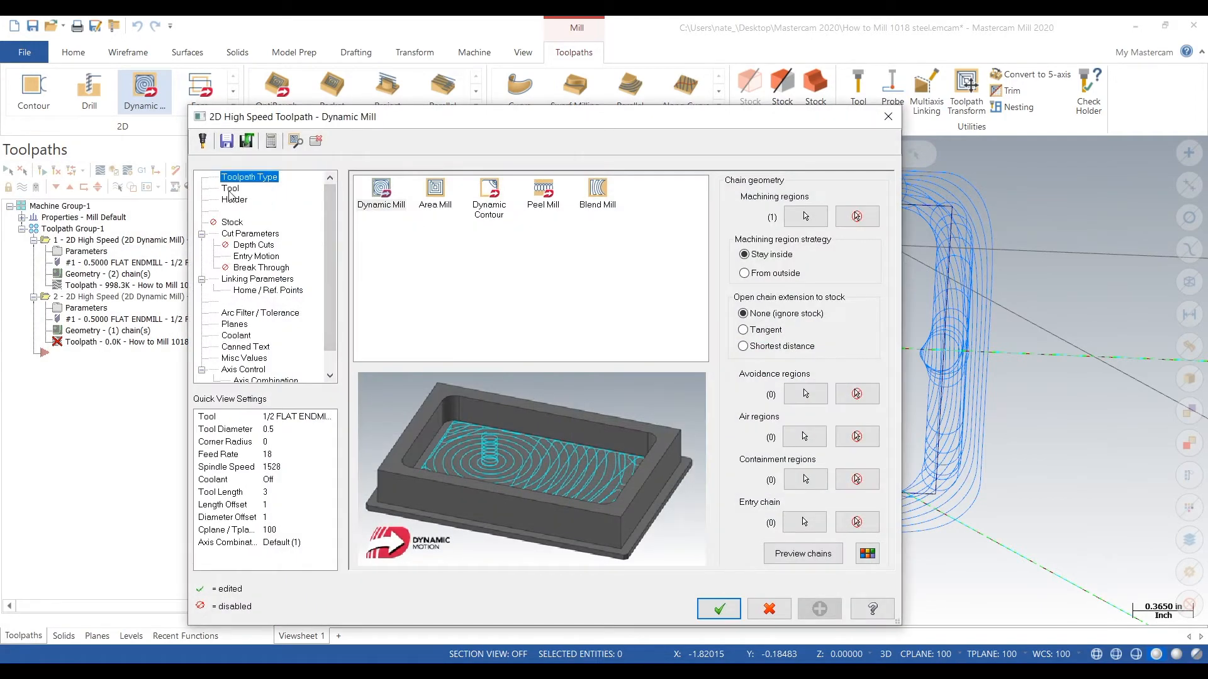
# Choose the 1/4 FLAT ENDMILL from the tool library and set its tool number, length offset and diameter offset to 2.
pyautogui.click(230, 189)
pyautogui.click(399, 431)
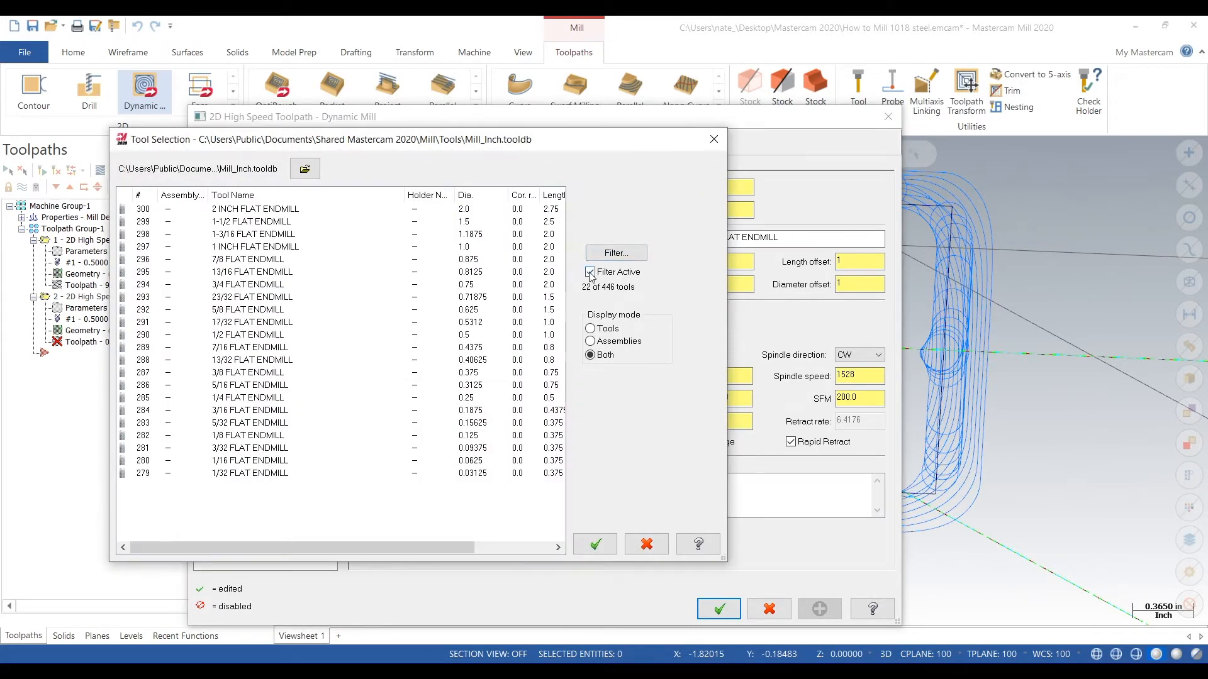
pyautogui.click(590, 272)
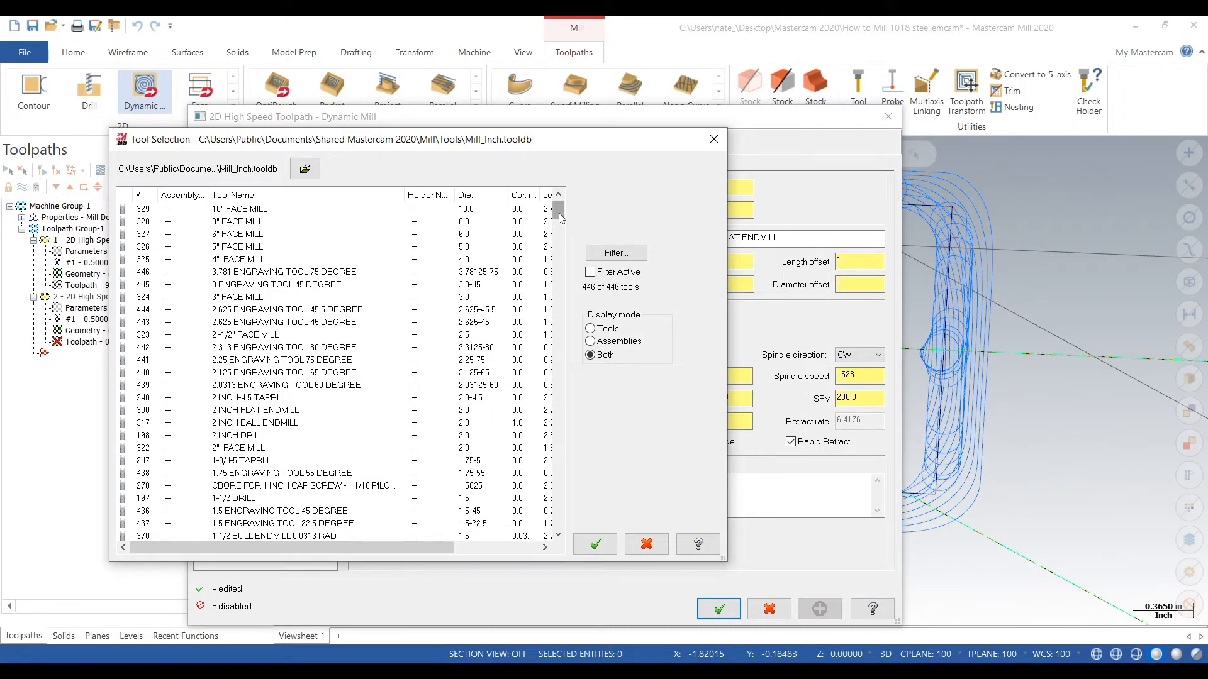
pyautogui.click(615, 252)
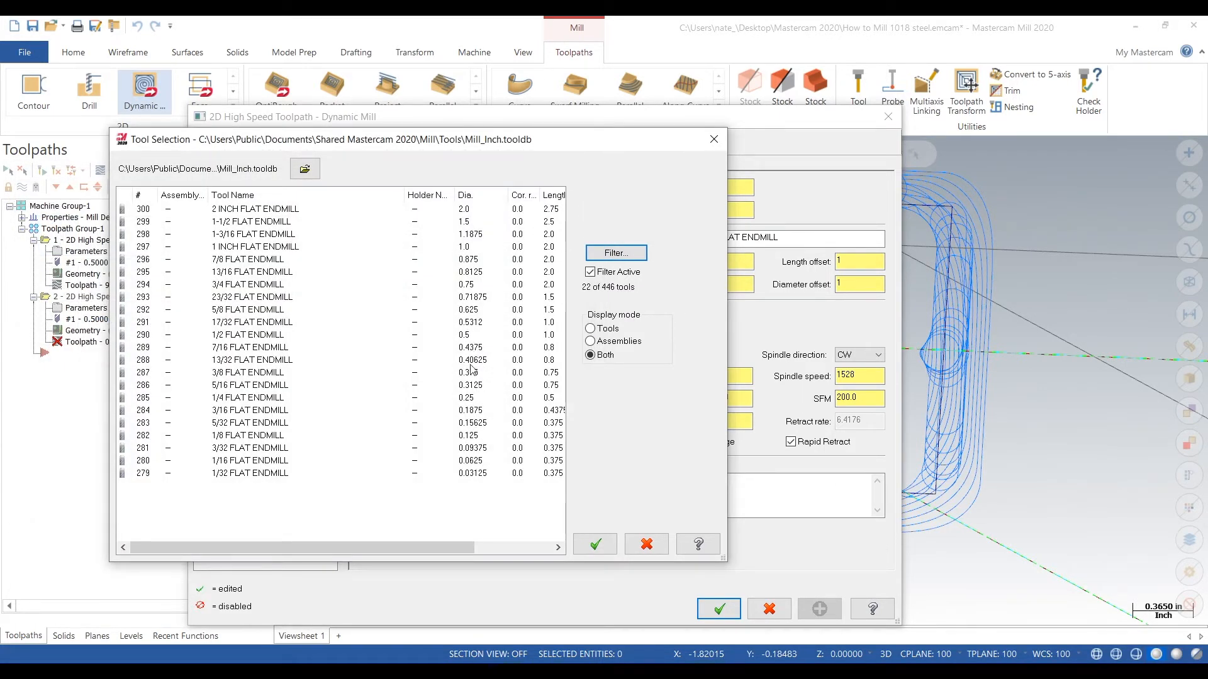
pyautogui.click(463, 400)
pyautogui.click(595, 544)
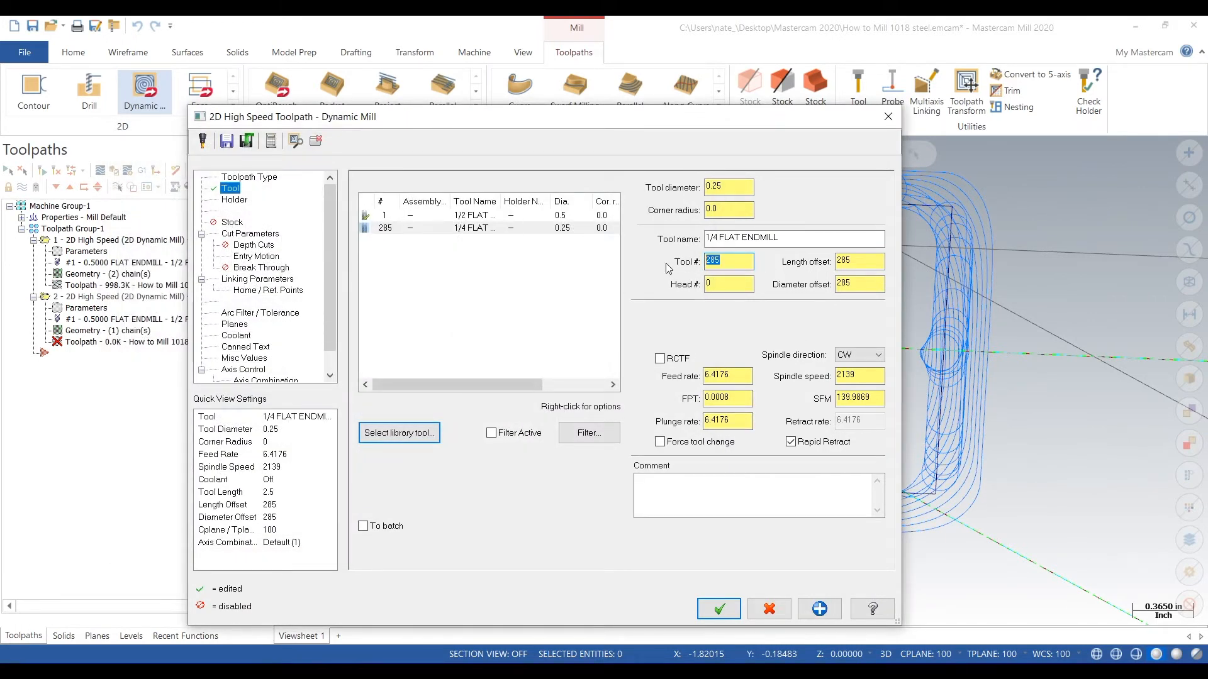
pyautogui.press('Tab')
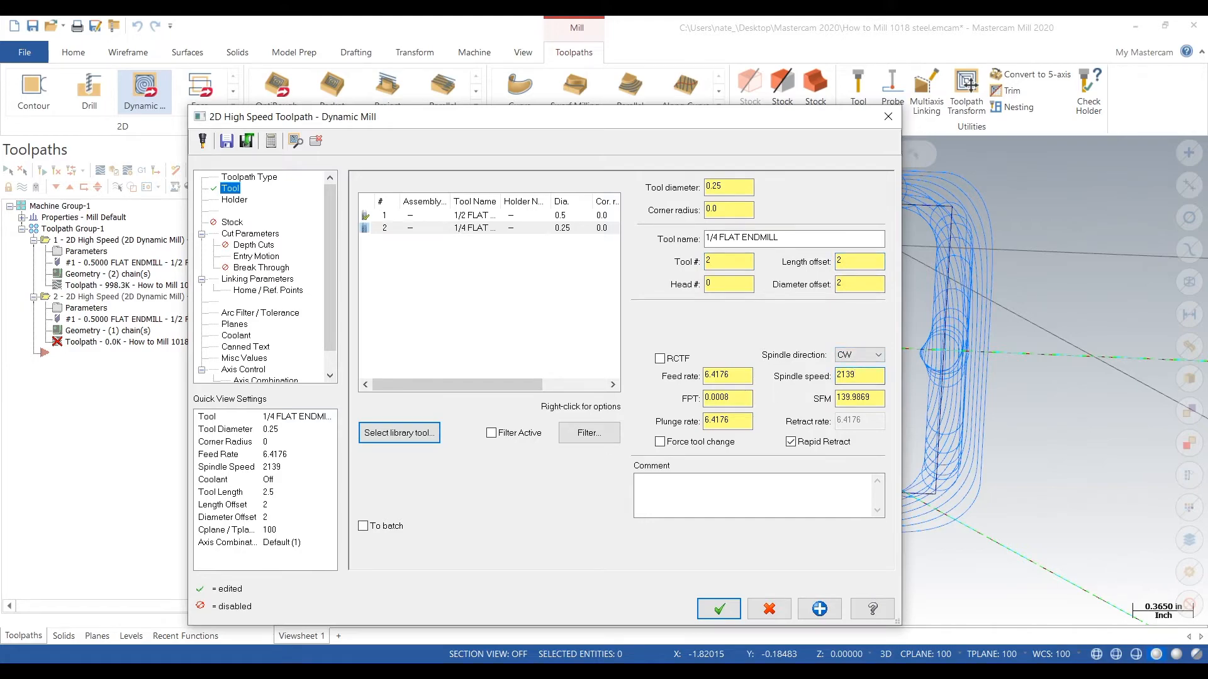
# Switch to the easyspeedsandfeeds.com ductile milling calculator and set the tool diameter to 0.25 inches and feed per tooth to 0.001.
pyautogui.click(566, 672)
pyautogui.scroll(5, 790, 354)
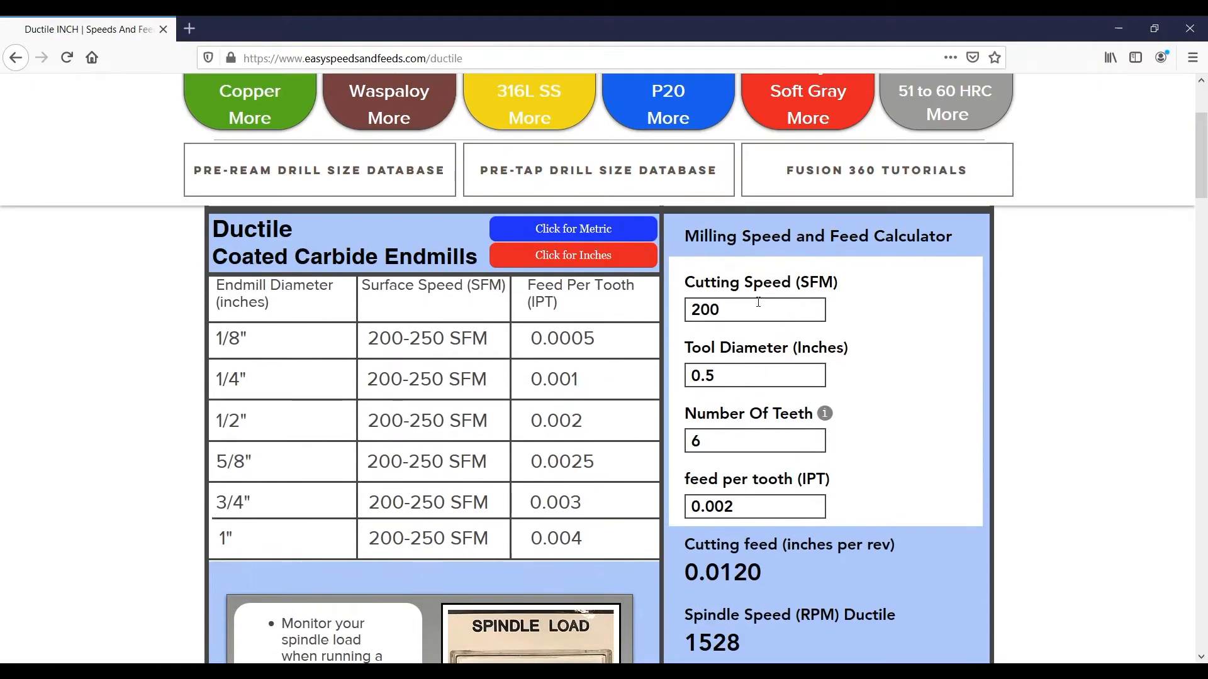
pyautogui.moveTo(743, 379); pyautogui.dragTo(629, 383)
pyautogui.write('0.25')
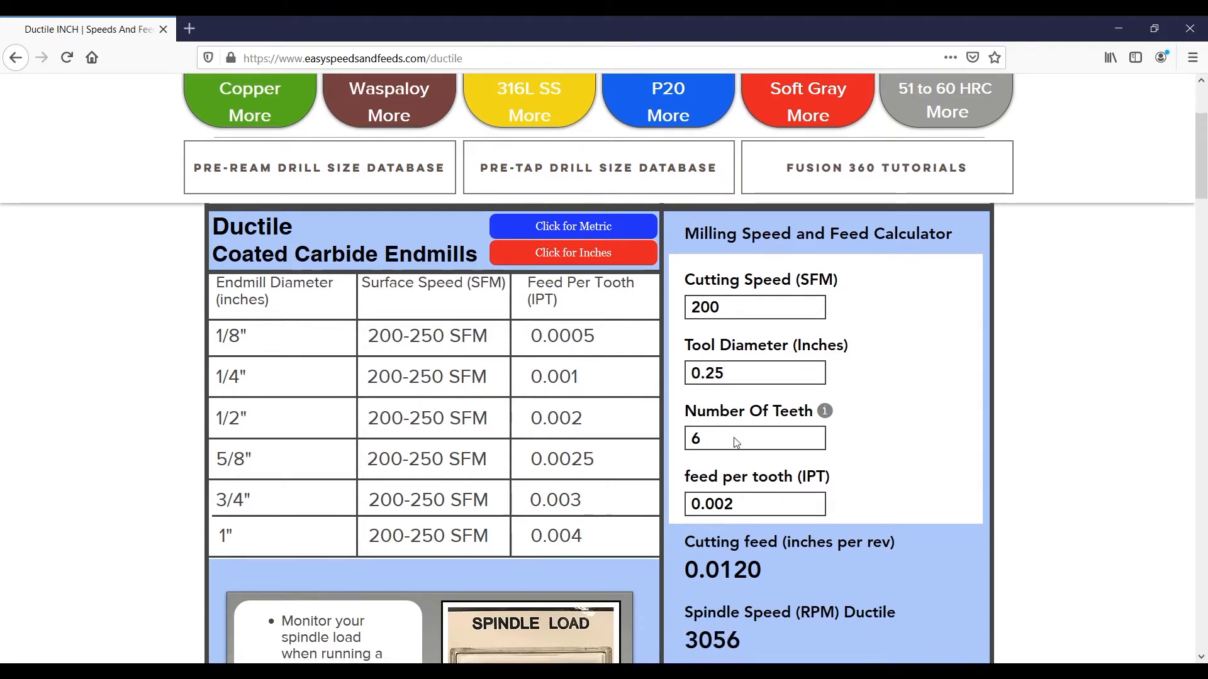
pyautogui.scroll(-3, 432, 285)
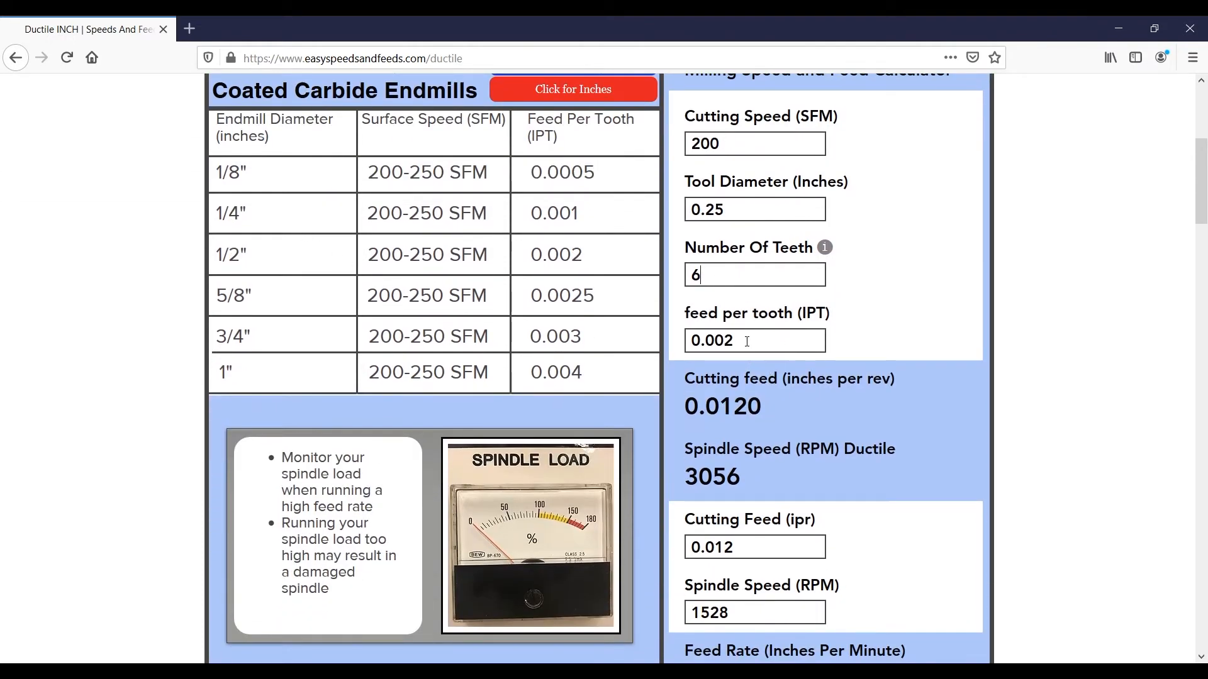
pyautogui.press('BackSpace')
pyautogui.scroll(-1, 763, 363)
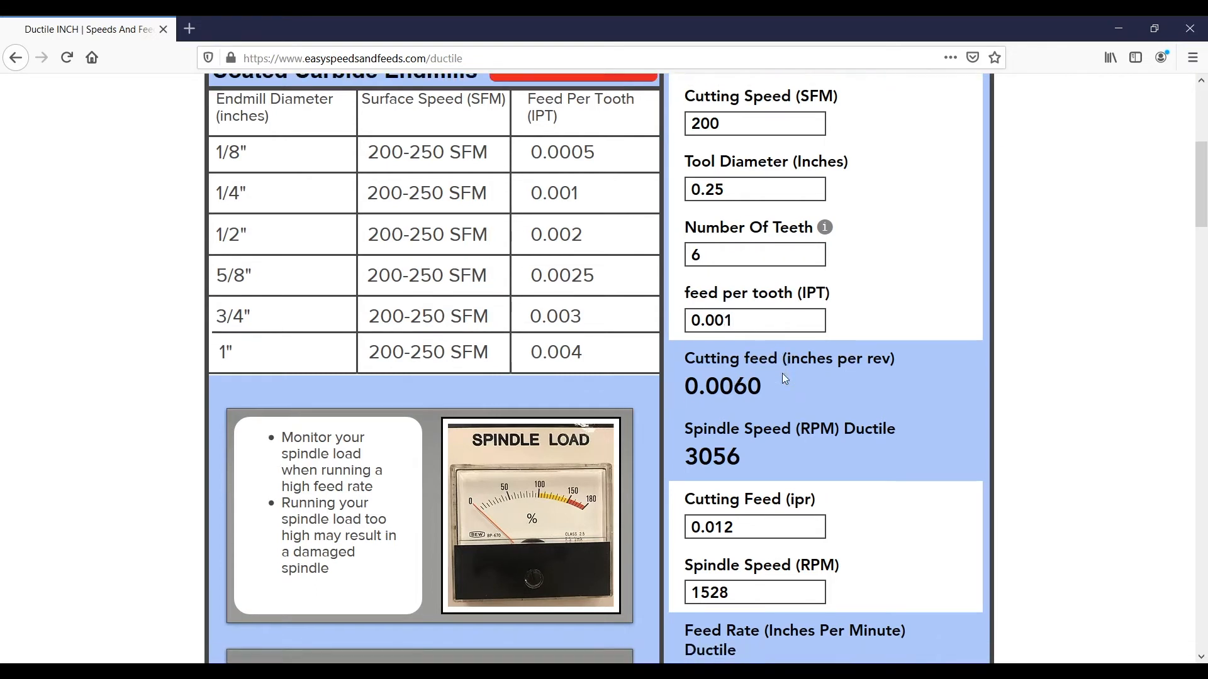
# Calculate the feed rate with a cutting feed of 0.006 ipr and a spindle speed of 3056 RPM.
pyautogui.moveTo(766, 461); pyautogui.dragTo(637, 471)
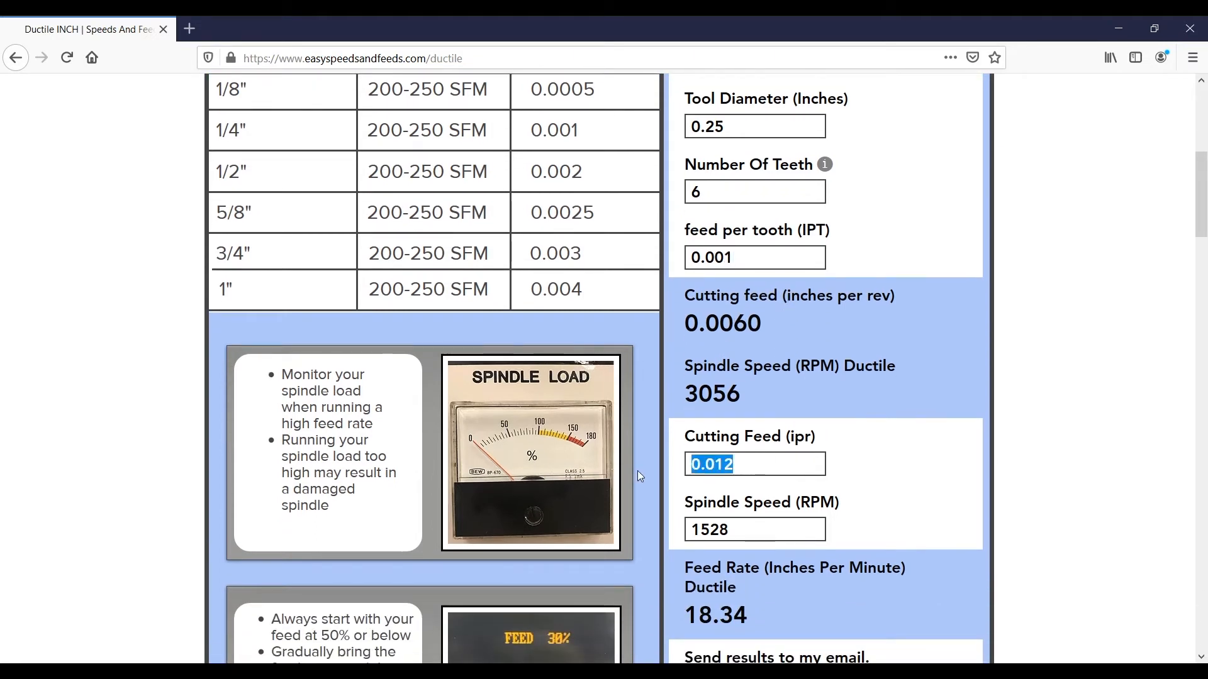
pyautogui.write('0.006')
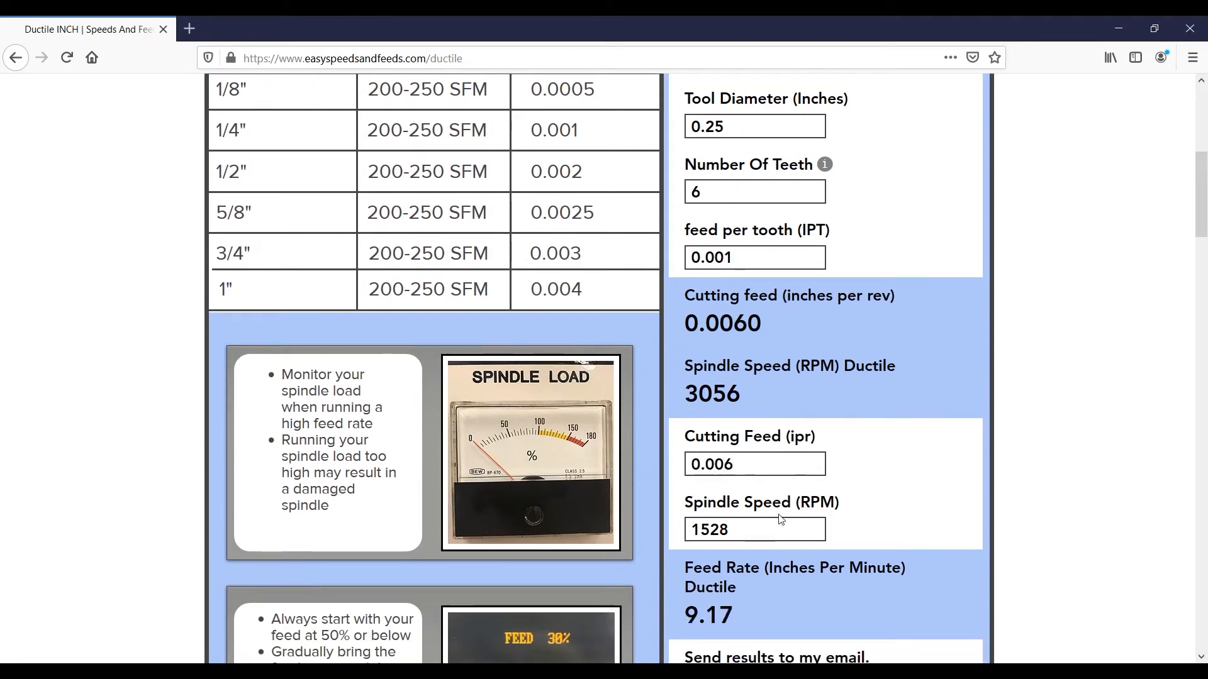
pyautogui.moveTo(780, 519); pyautogui.dragTo(648, 536)
pyautogui.click(761, 528)
pyautogui.write('3056')
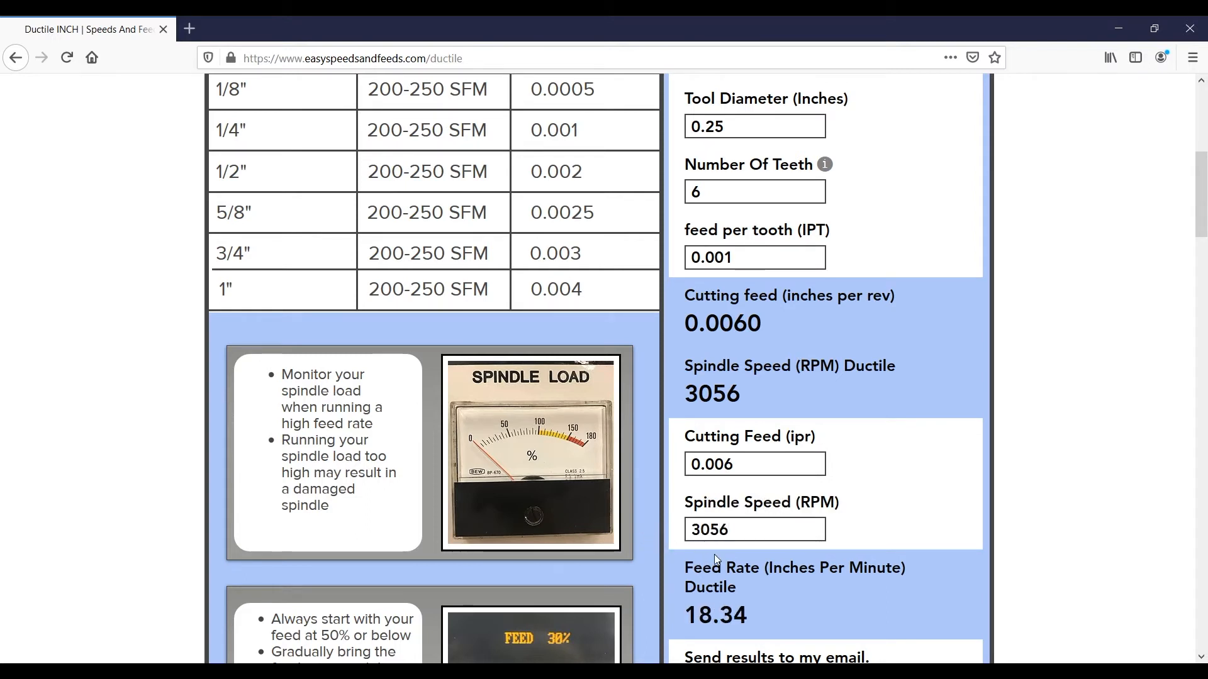
pyautogui.scroll(-1, 756, 522)
pyautogui.scroll(-2, 757, 525)
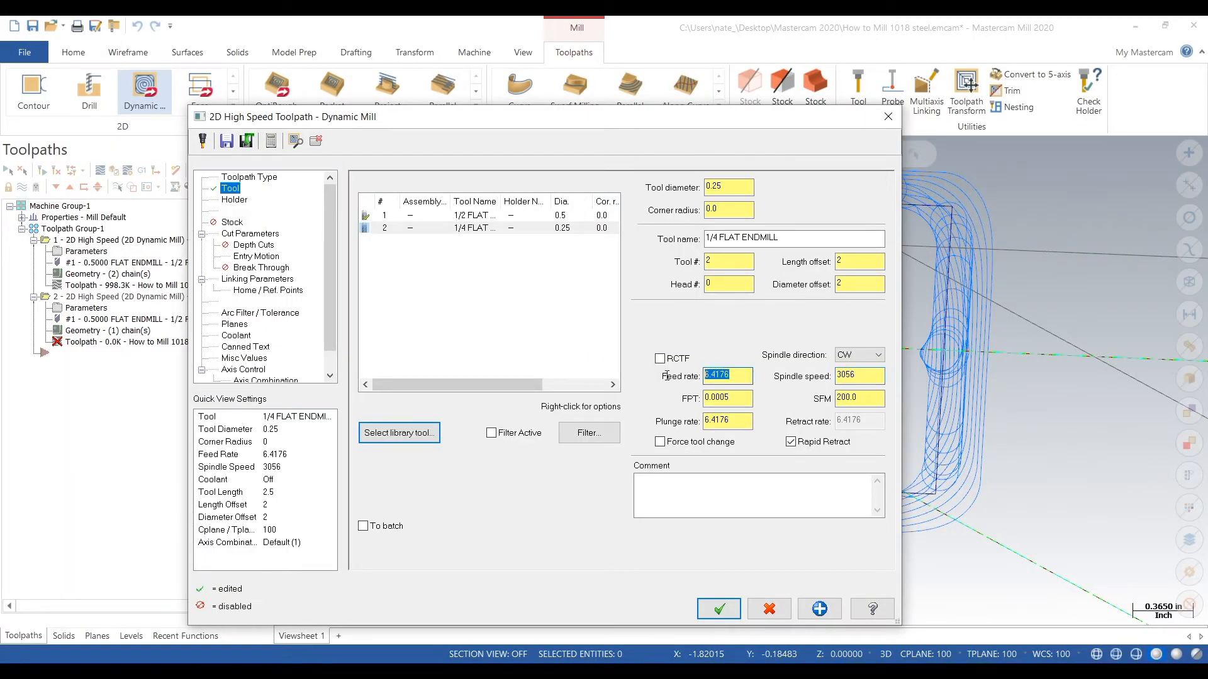
# In Mastercam, set the 1/4 endmill's spindle speed to 3056 and its feed and plunge rates to 18, then recheck the calculator.
pyautogui.press('Tab')
pyautogui.write('18')
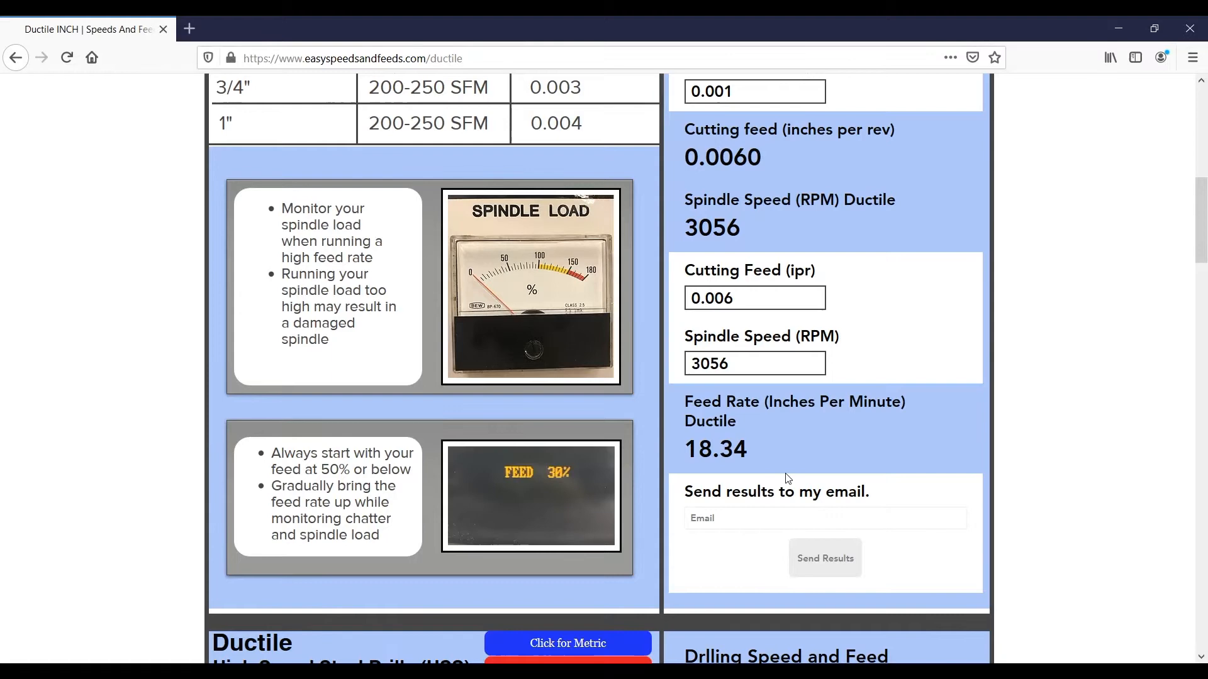
pyautogui.scroll(5, 786, 478)
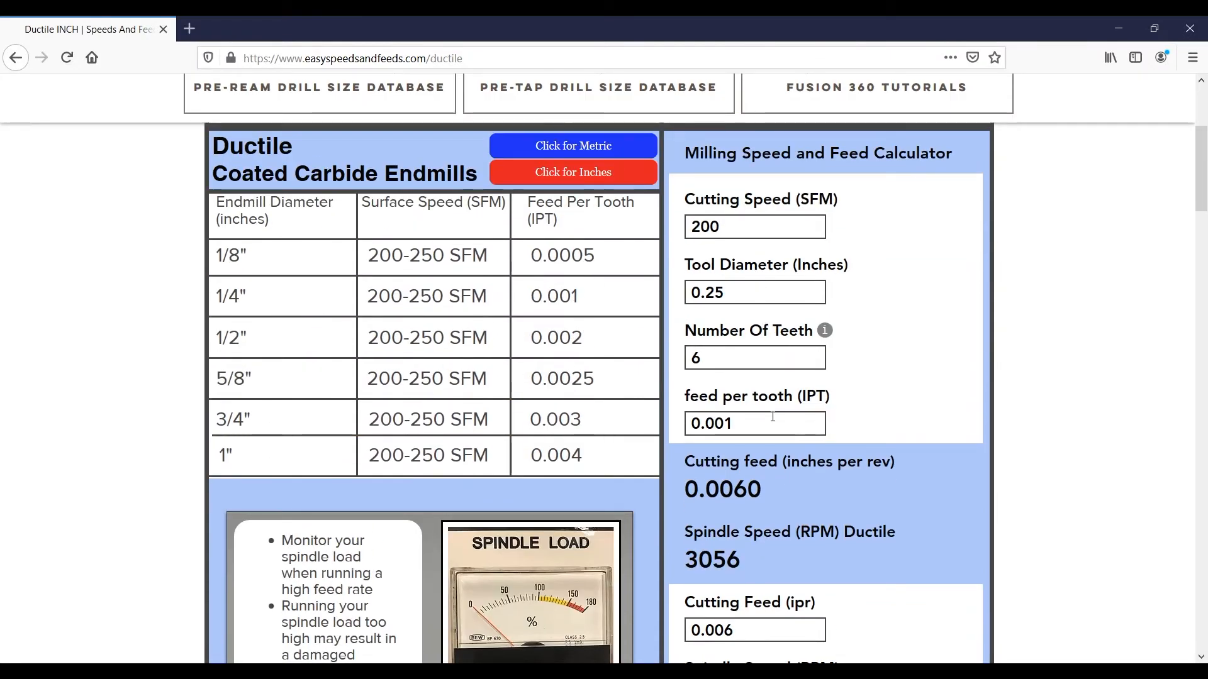
pyautogui.scroll(-5, 772, 417)
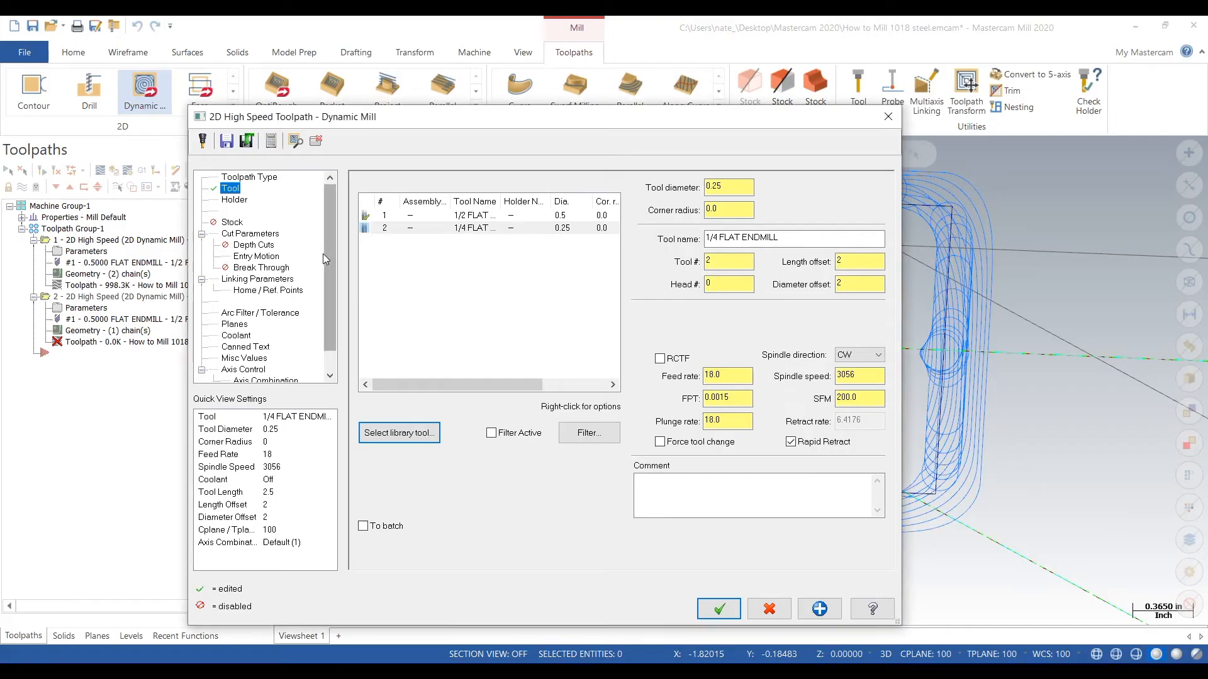
# Review the cut parameters and generate the right-hand slot's 1/4 endmill toolpath.
pyautogui.click(271, 236)
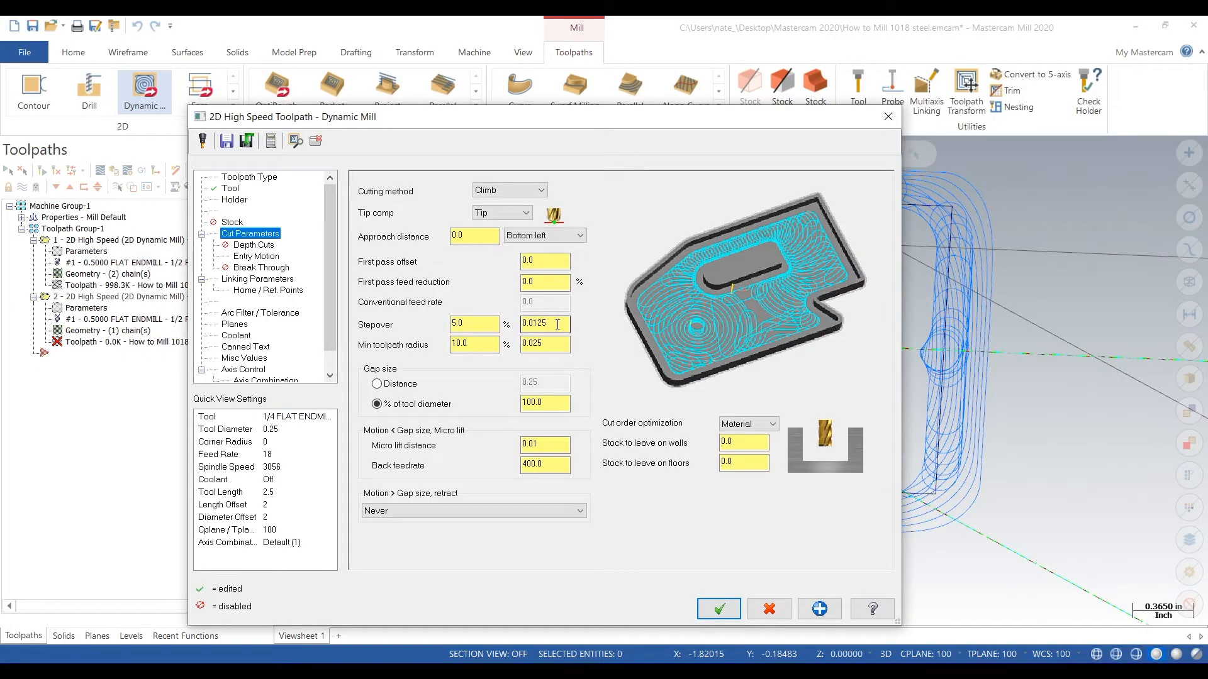
pyautogui.click(714, 605)
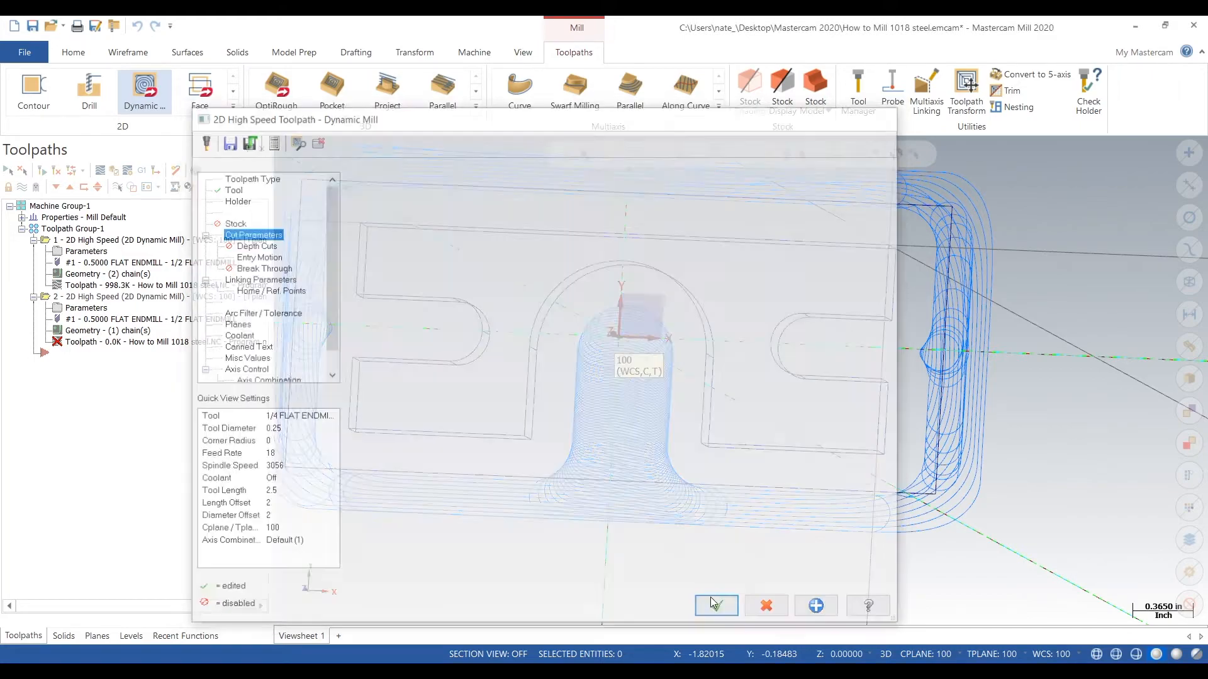
pyautogui.moveTo(880, 351); pyautogui.dragTo(826, 344, button='middle')
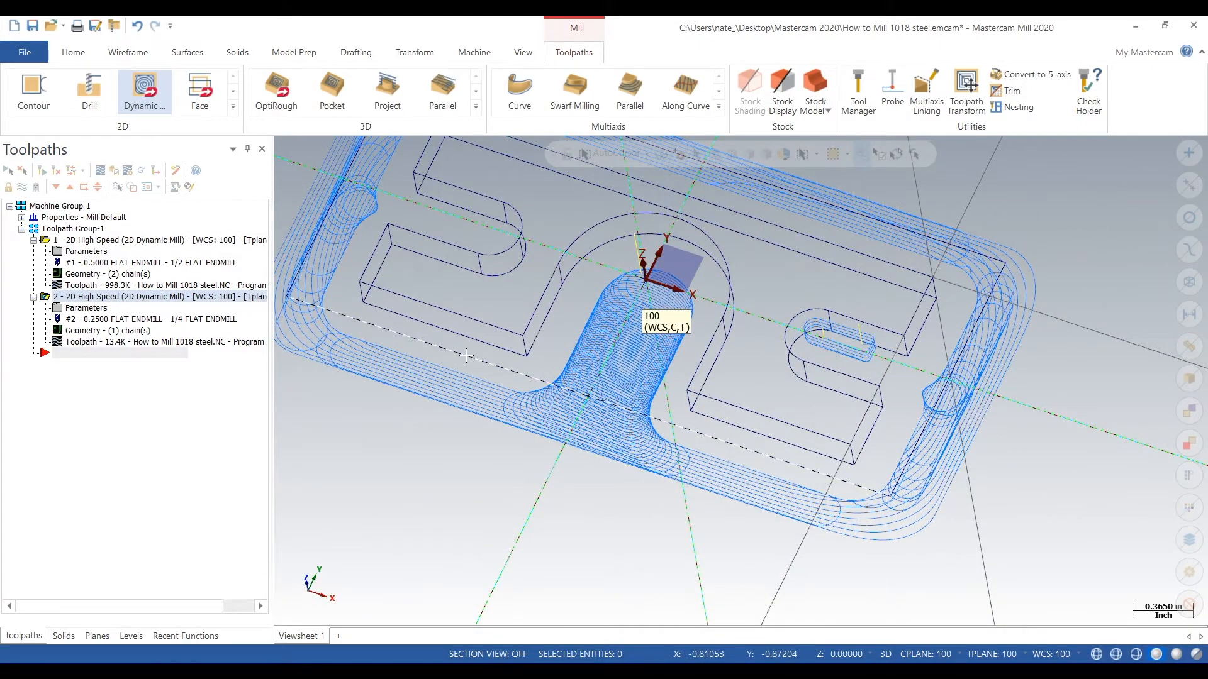
pyautogui.scroll(3, 1051, 358)
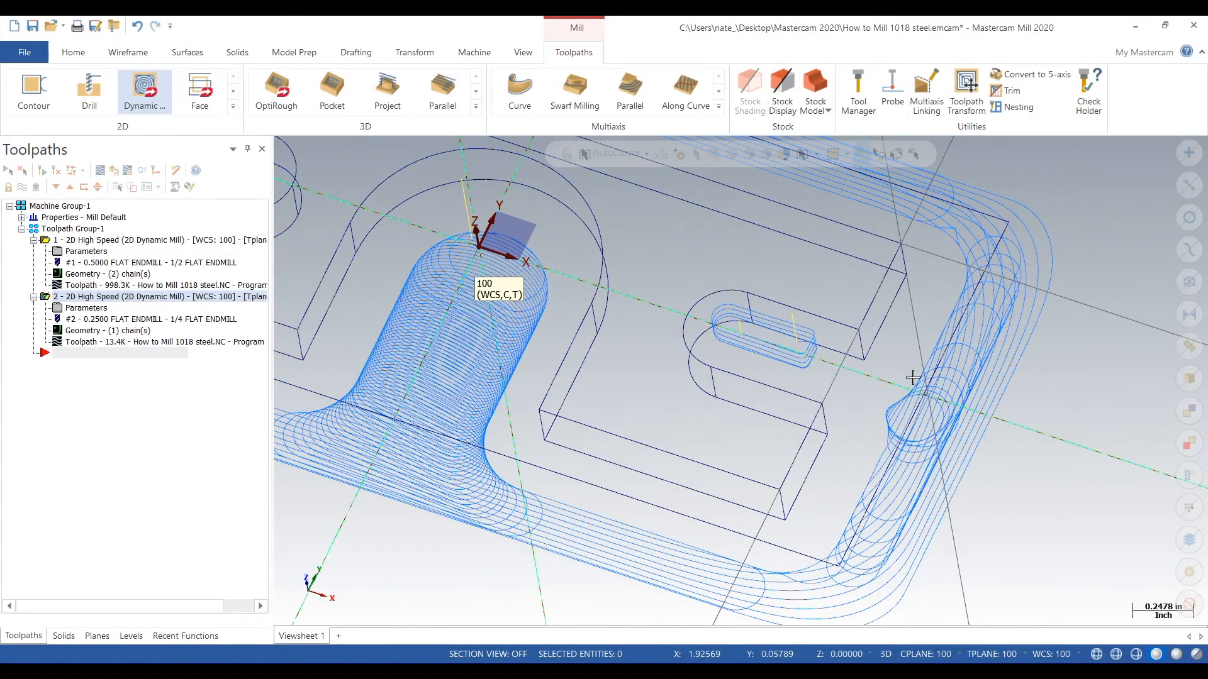
pyautogui.moveTo(913, 377); pyautogui.dragTo(938, 397, button='middle')
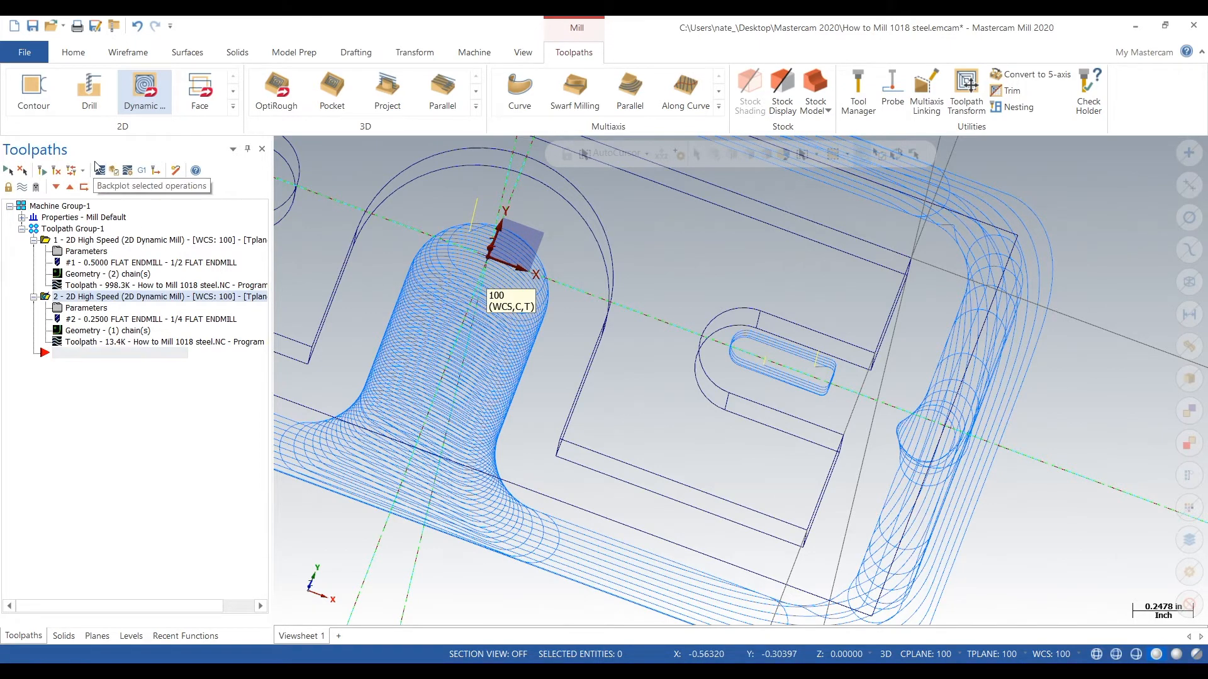
pyautogui.click(140, 91)
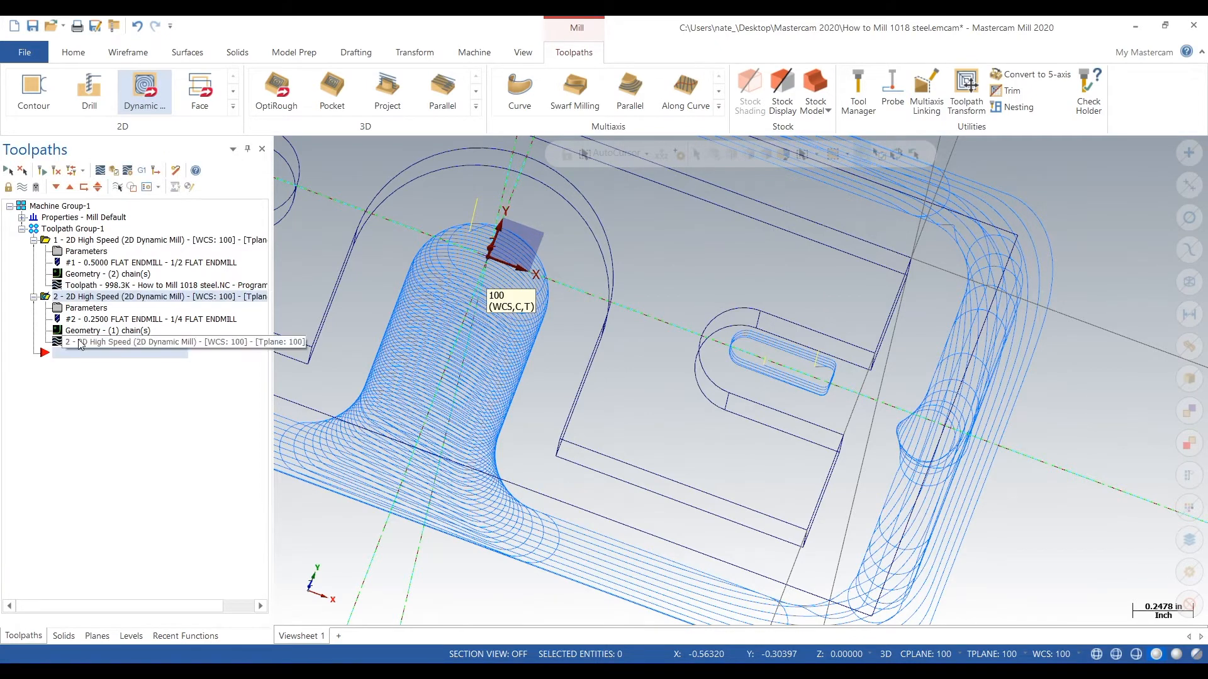
# Set the second operation's depth to -0.25 from the slot's bottom edge point, and regenerate its toolpath.
pyautogui.click(94, 309)
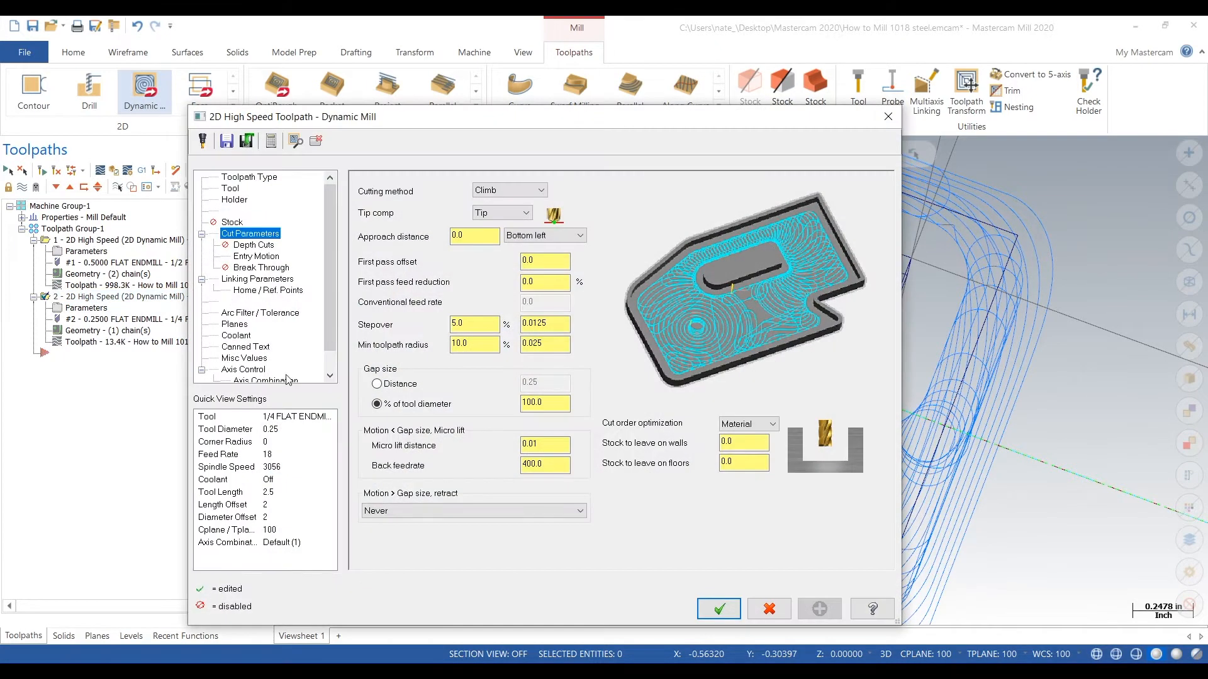
pyautogui.click(267, 281)
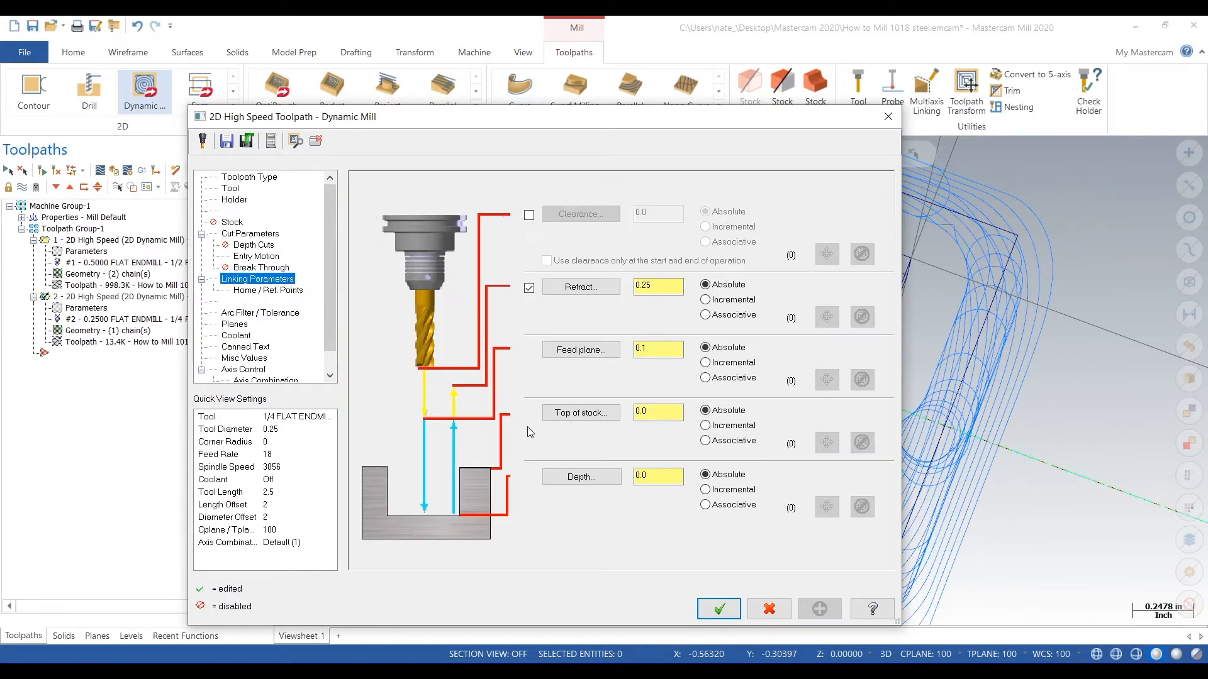
pyautogui.click(578, 477)
pyautogui.scroll(2, 766, 421)
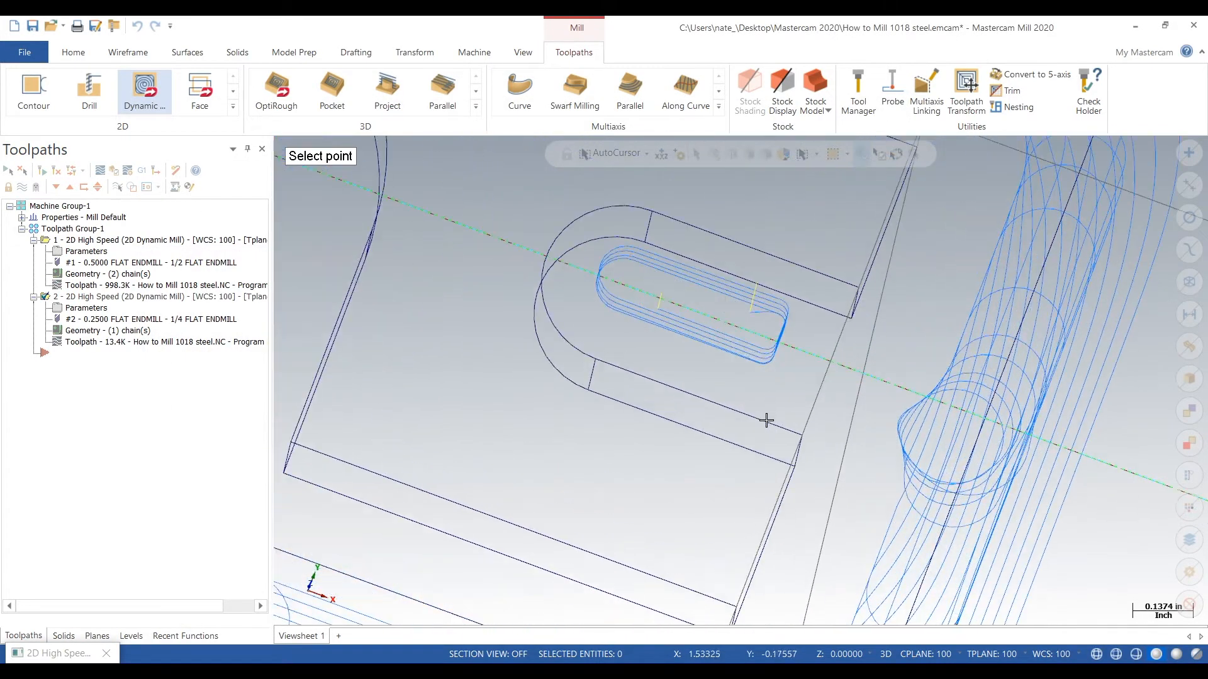
pyautogui.click(594, 394)
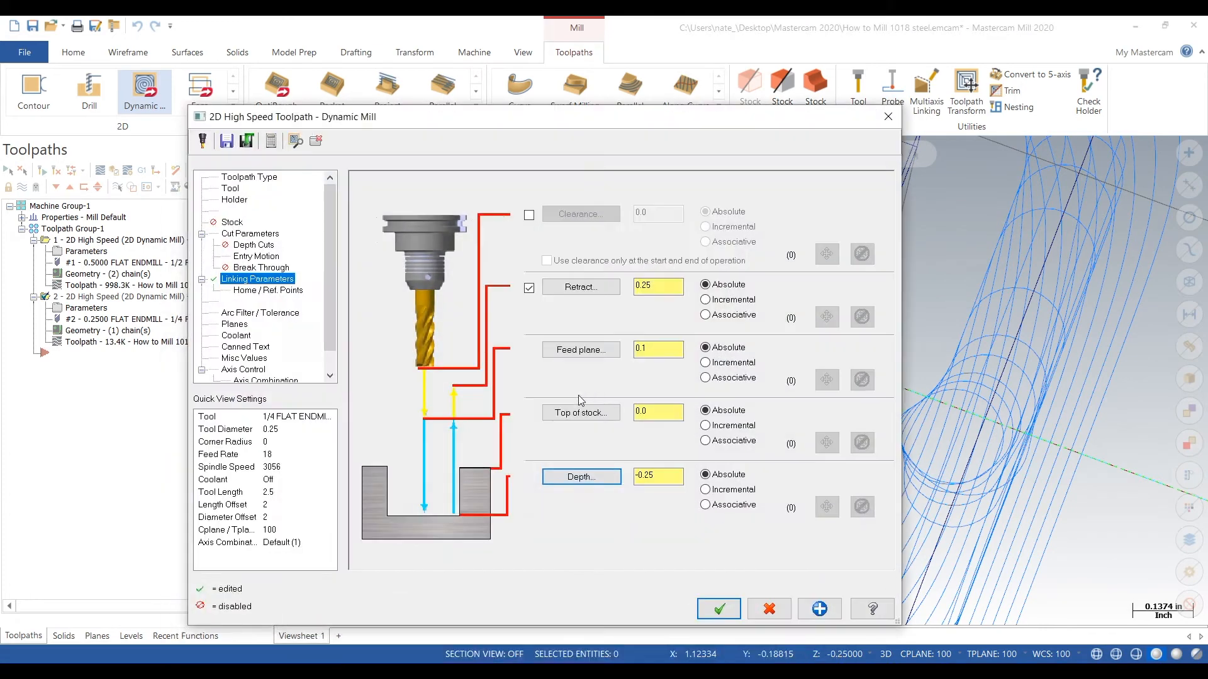
pyautogui.click(720, 606)
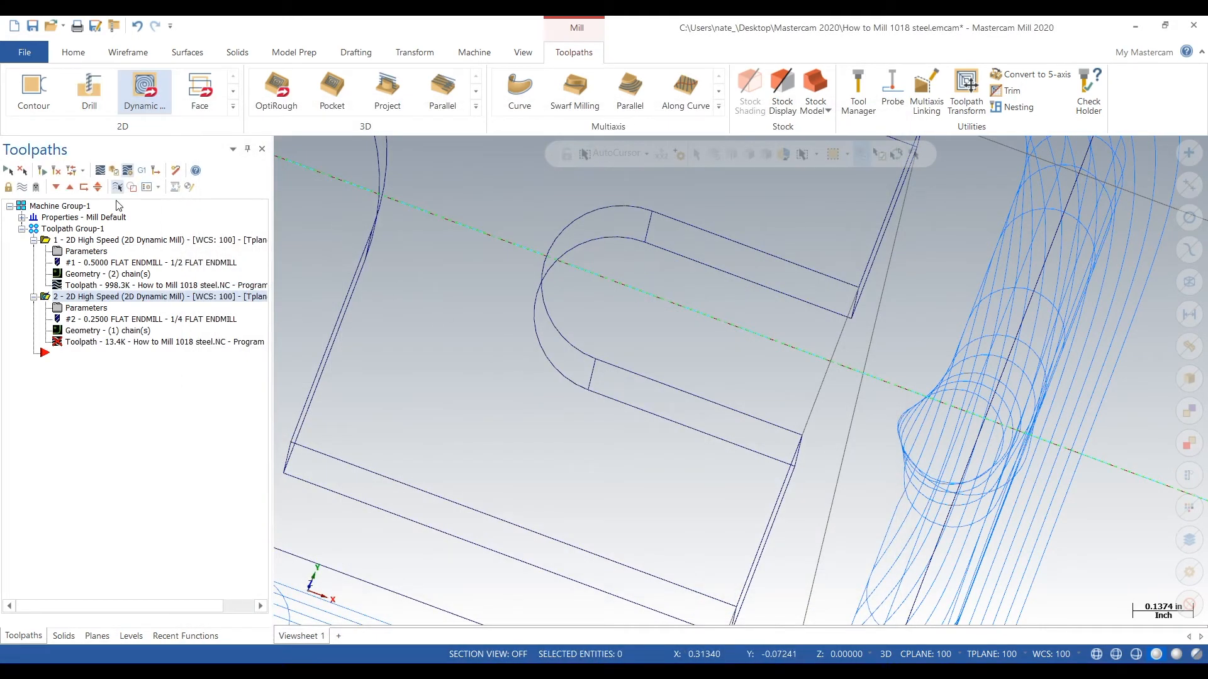
pyautogui.click(43, 171)
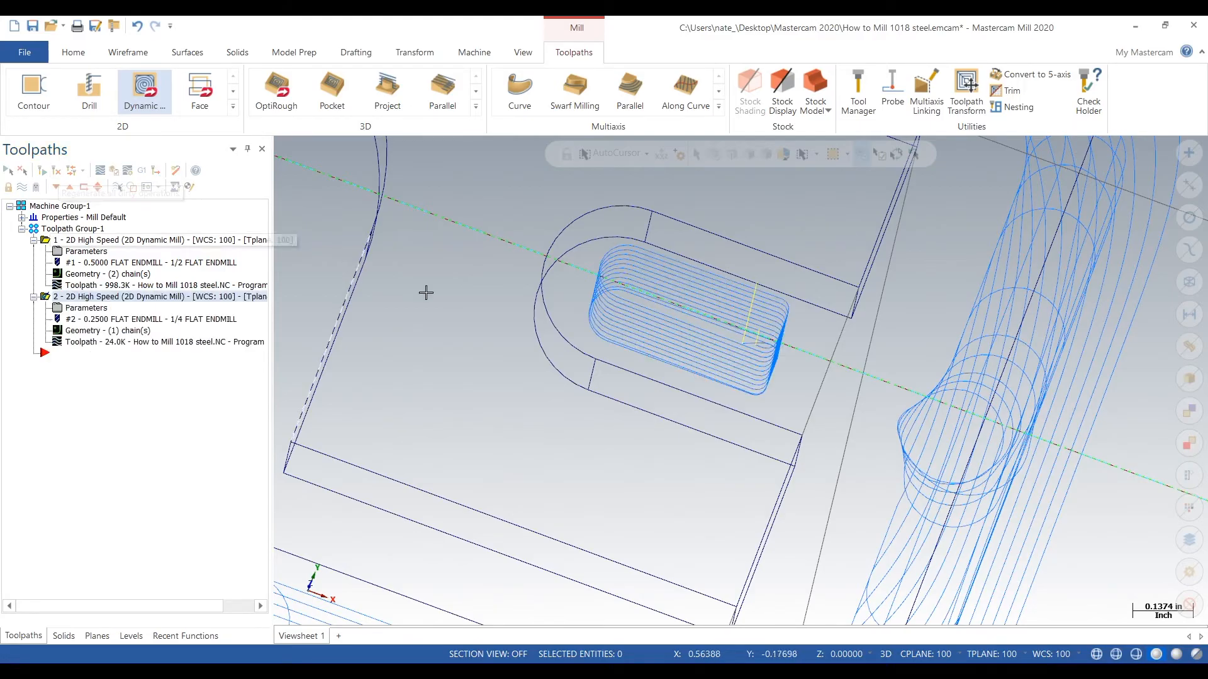
# Inspect the regenerated slot toolpath and show the part in the Top (WCS) view.
pyautogui.moveTo(762, 426); pyautogui.dragTo(788, 430, button='middle')
pyautogui.rightClick(678, 481)
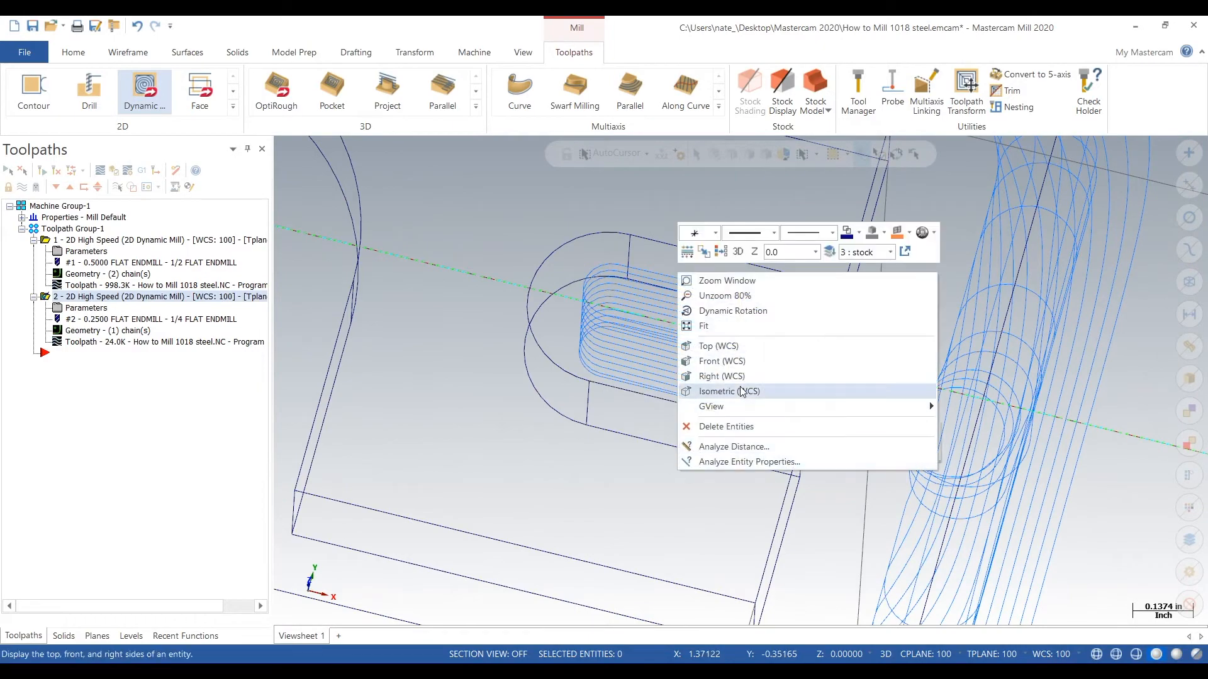
pyautogui.click(744, 346)
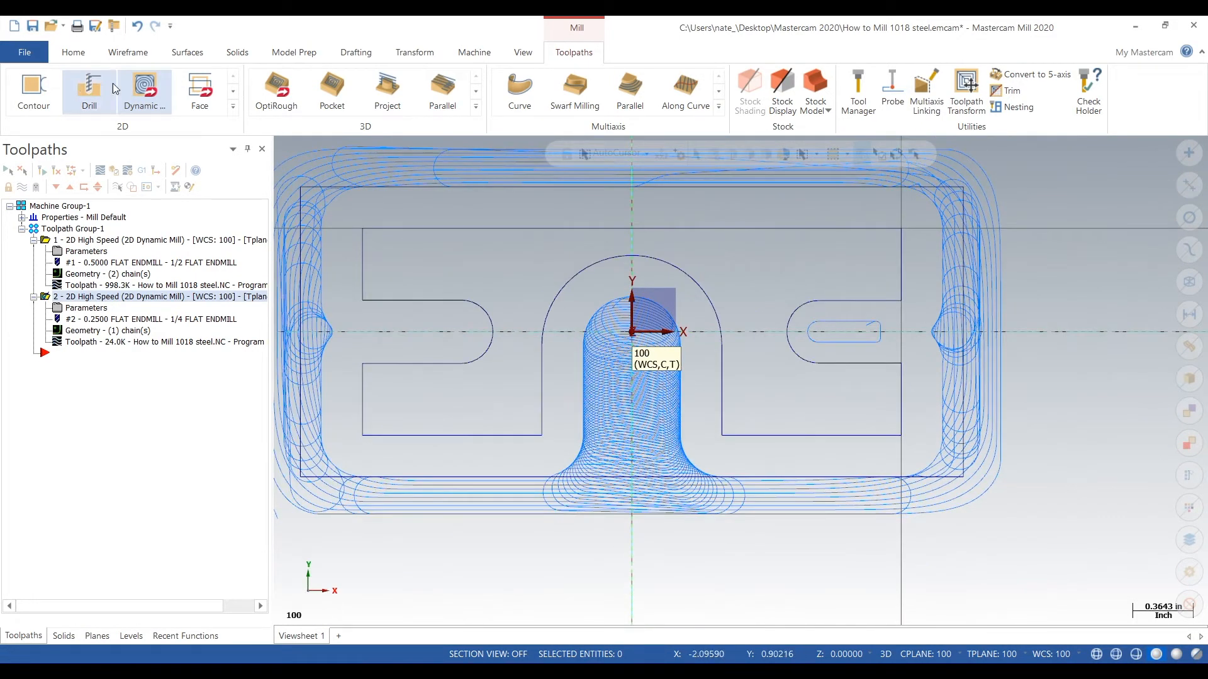
# Backplot the second operation with quick verify and inspect the 1/4 endmill's passes through the right-hand slot in 3D.
pyautogui.click(102, 173)
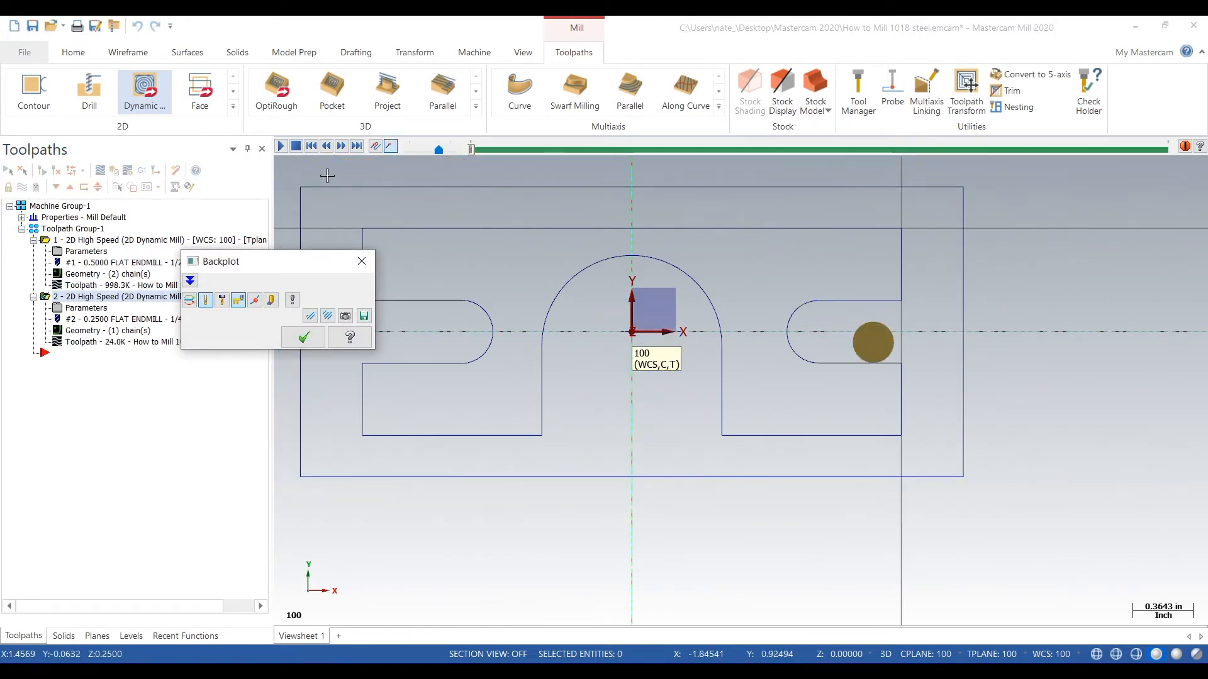
pyautogui.click(272, 299)
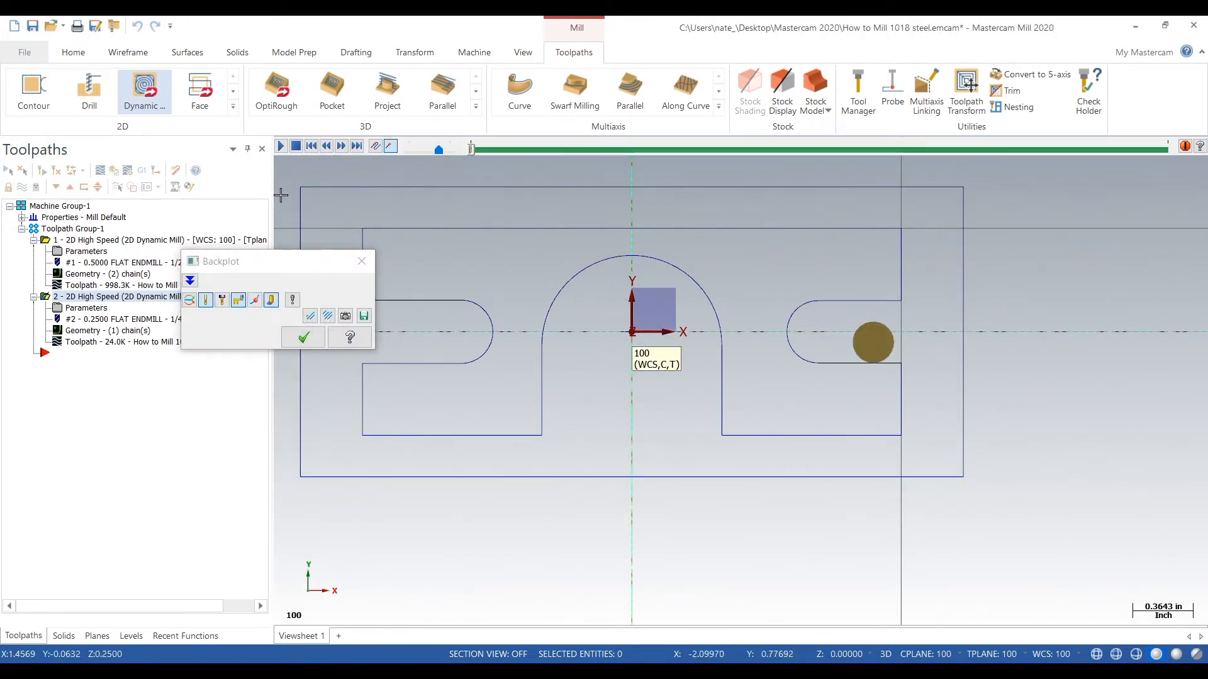
pyautogui.click(281, 146)
pyautogui.scroll(4, 1004, 328)
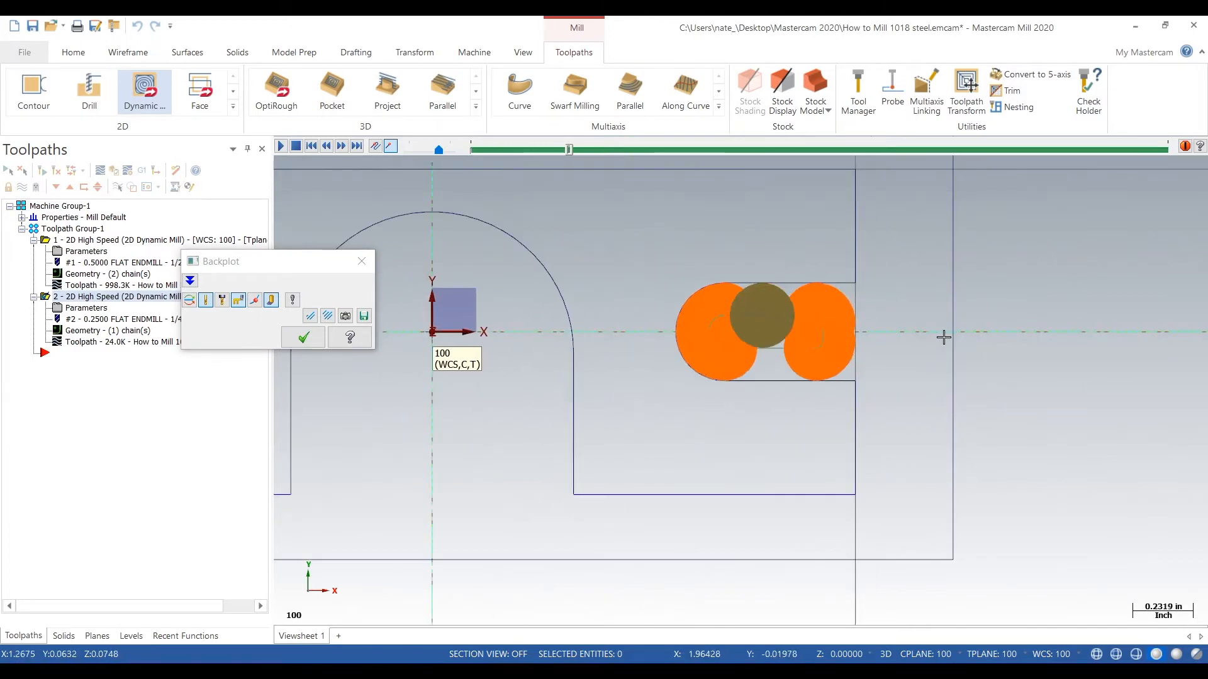
pyautogui.moveTo(910, 361); pyautogui.dragTo(909, 286, button='middle')
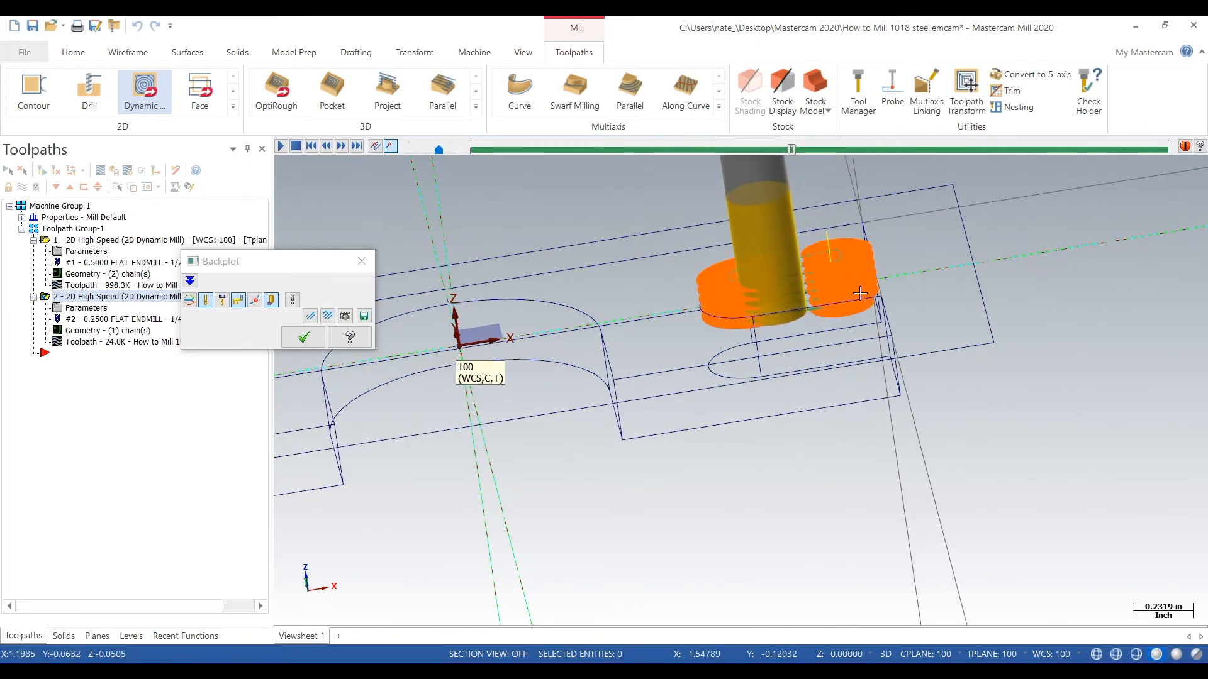
pyautogui.scroll(4, 793, 271)
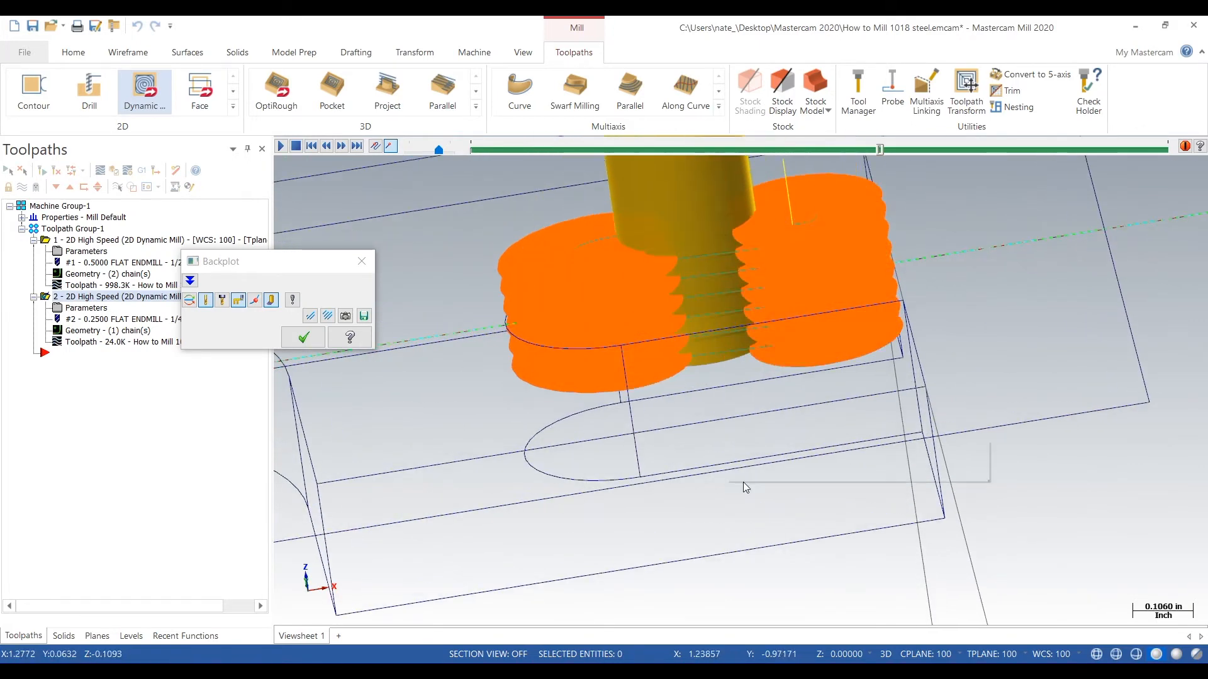
pyautogui.rightClick(728, 291)
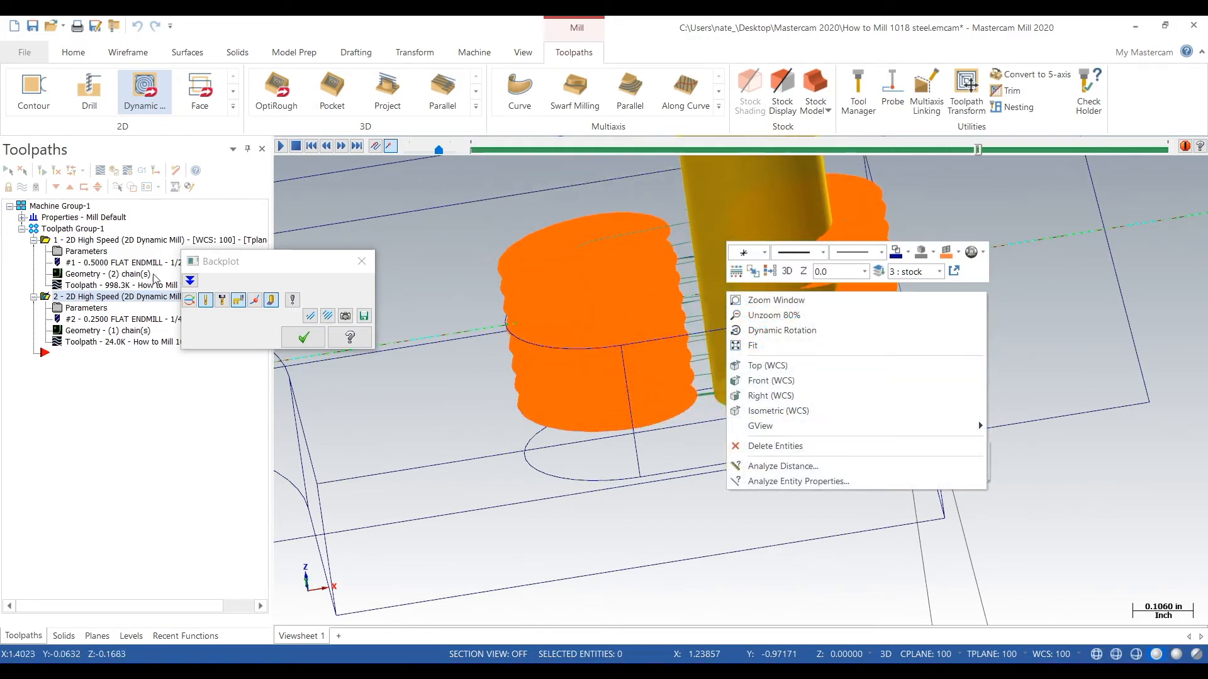
pyautogui.click(191, 282)
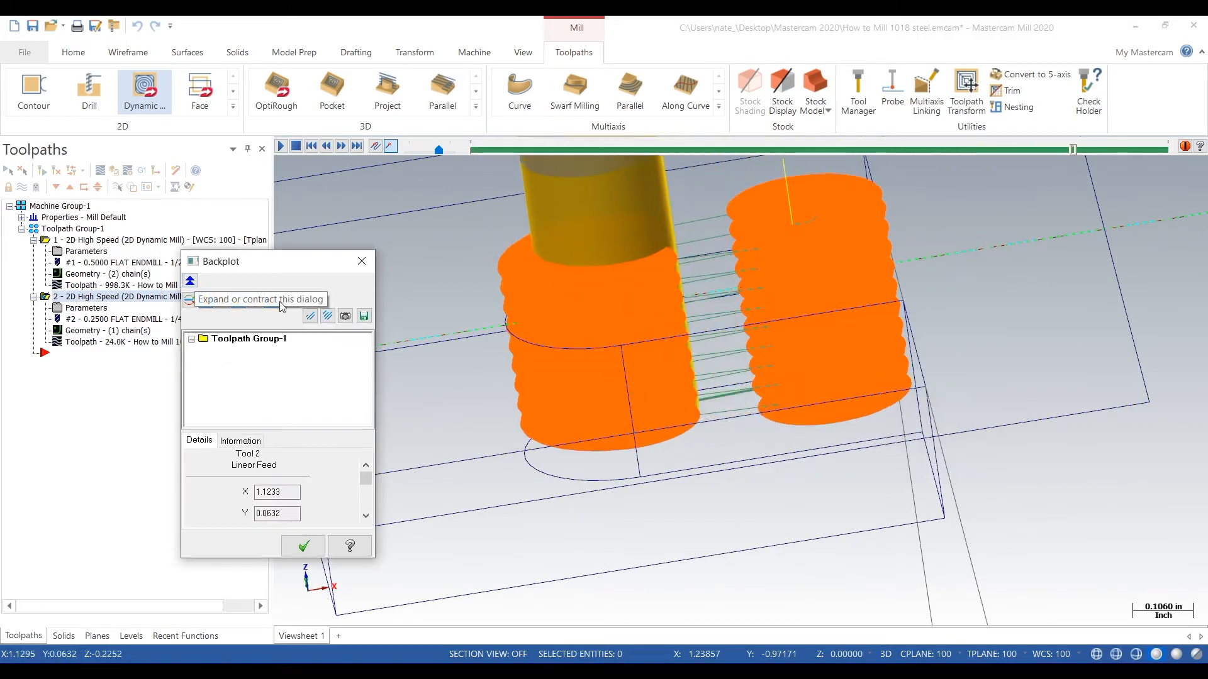
pyautogui.click(362, 260)
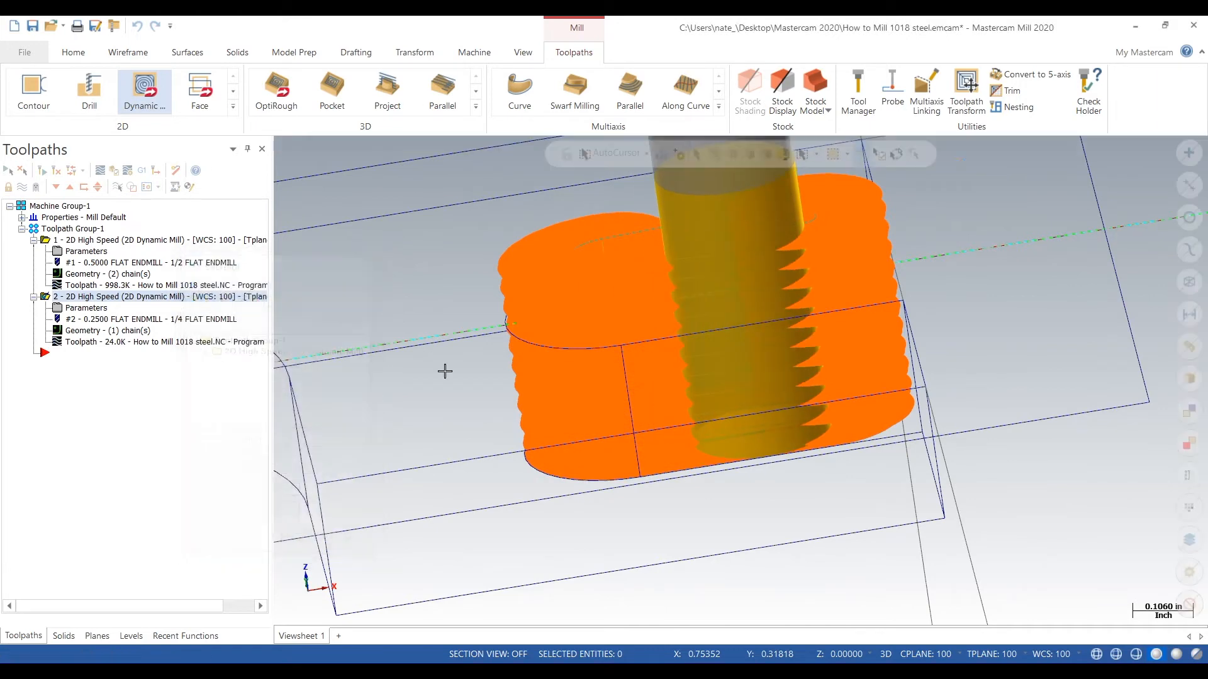
# Show the part in the Top (WCS) view and replay the slot operation's backplot from above.
pyautogui.rightClick(433, 408)
pyautogui.click(473, 483)
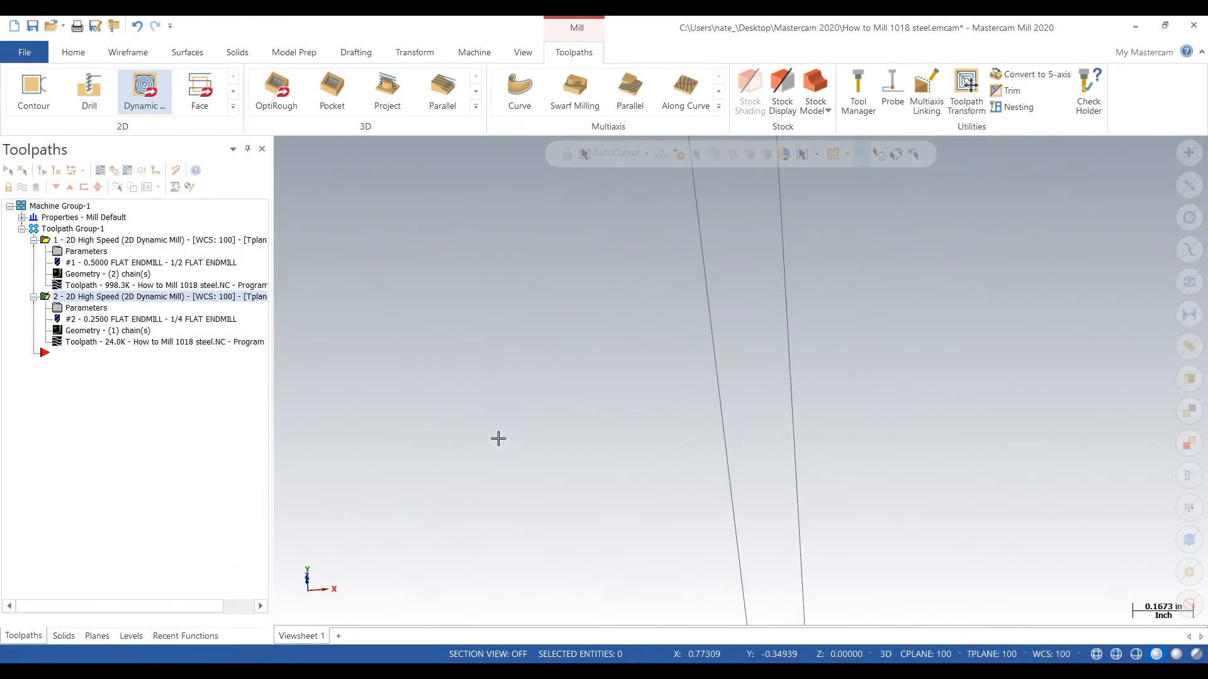
pyautogui.click(100, 173)
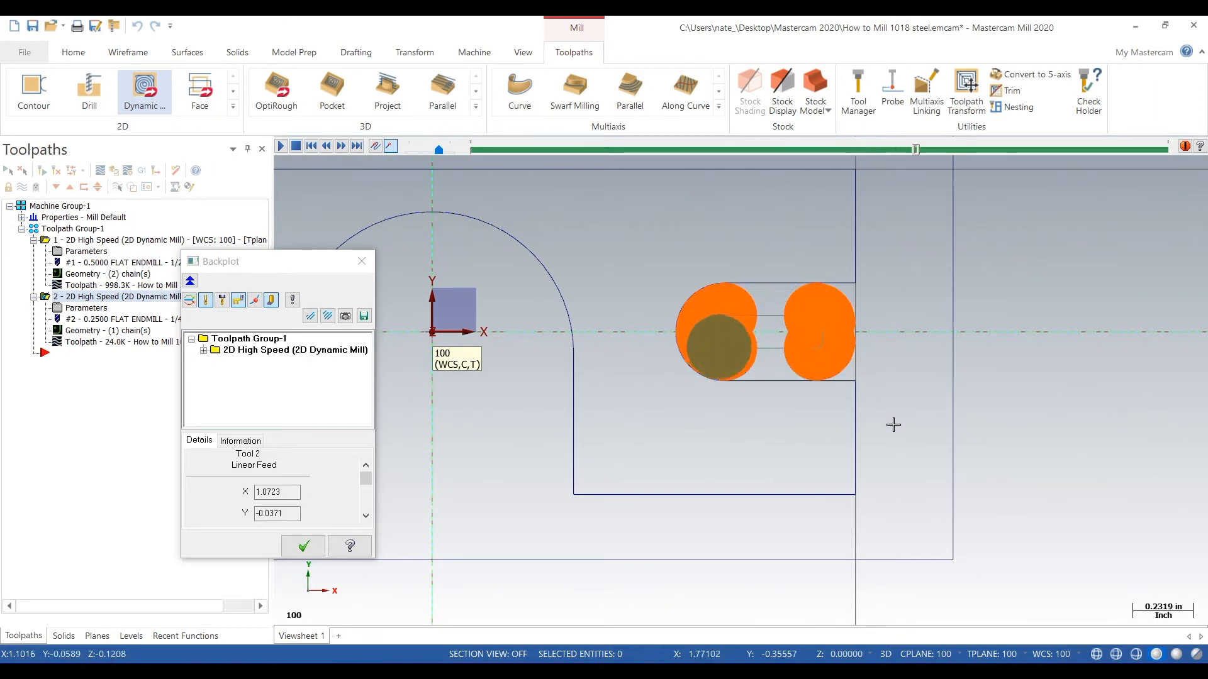
pyautogui.click(362, 262)
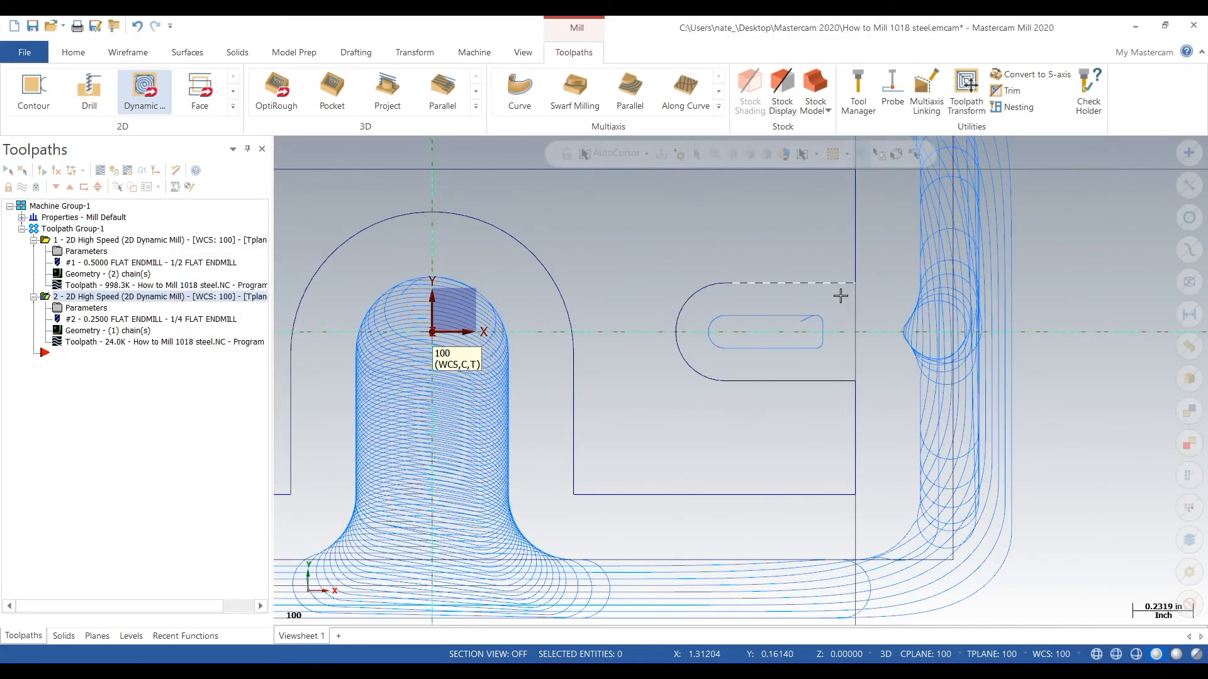
# Draw a horizontal line about 0.268 in long outward from the open end of the right-hand slot's upper edge.
pyautogui.click(128, 52)
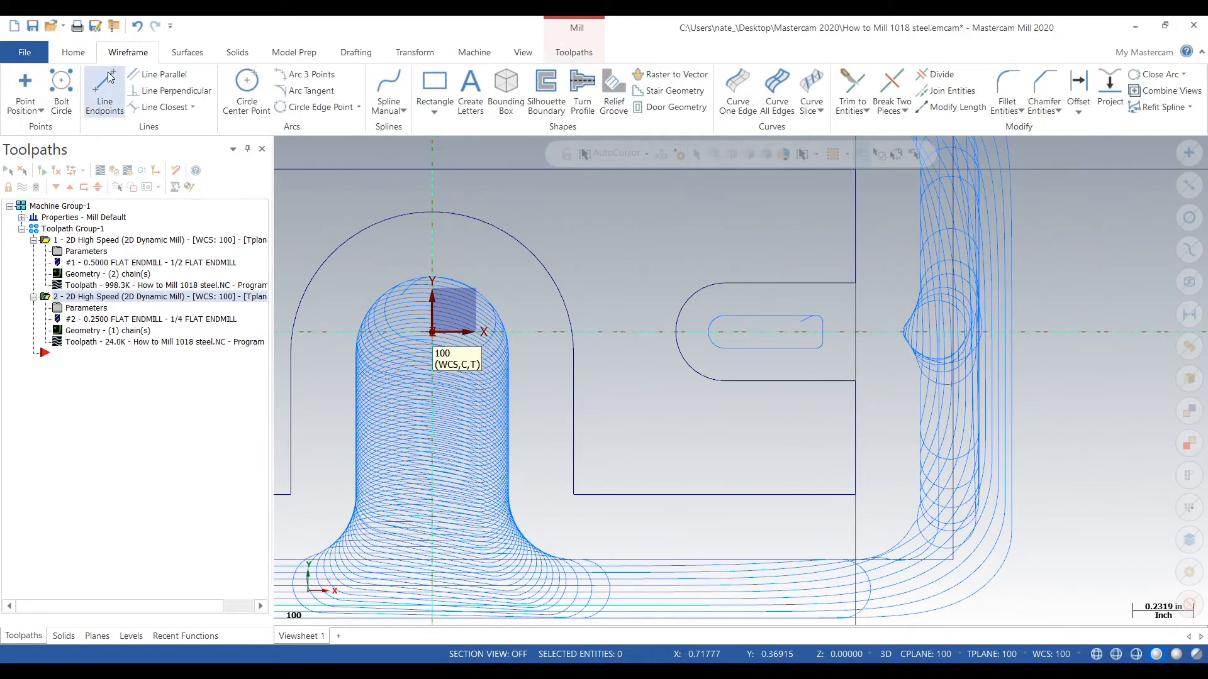
pyautogui.click(104, 94)
pyautogui.moveTo(1161, 373); pyautogui.dragTo(816, 283, button='middle')
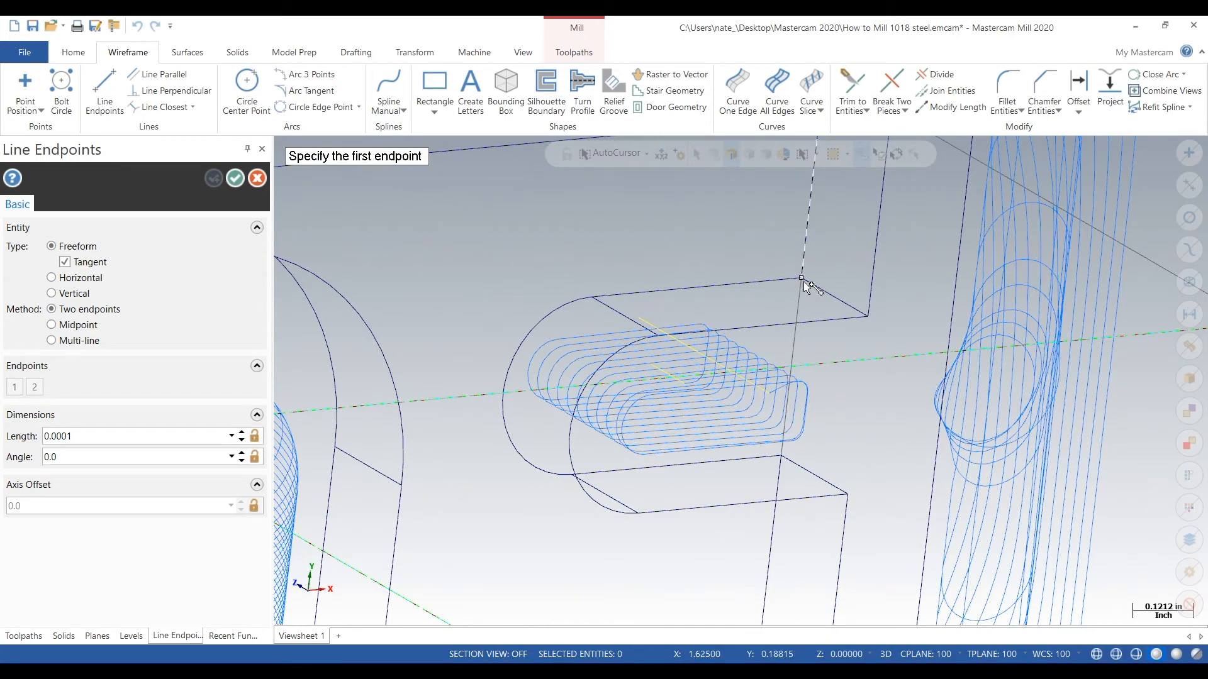
pyautogui.click(804, 282)
pyautogui.rightClick(860, 360)
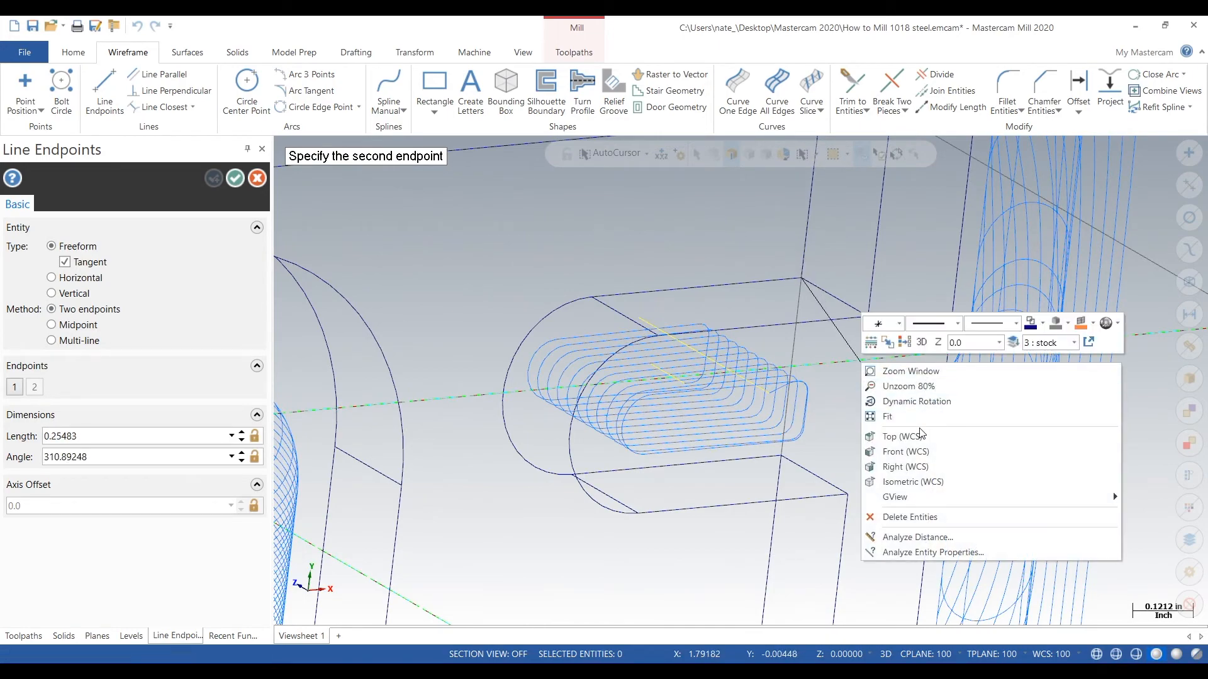
pyautogui.click(918, 436)
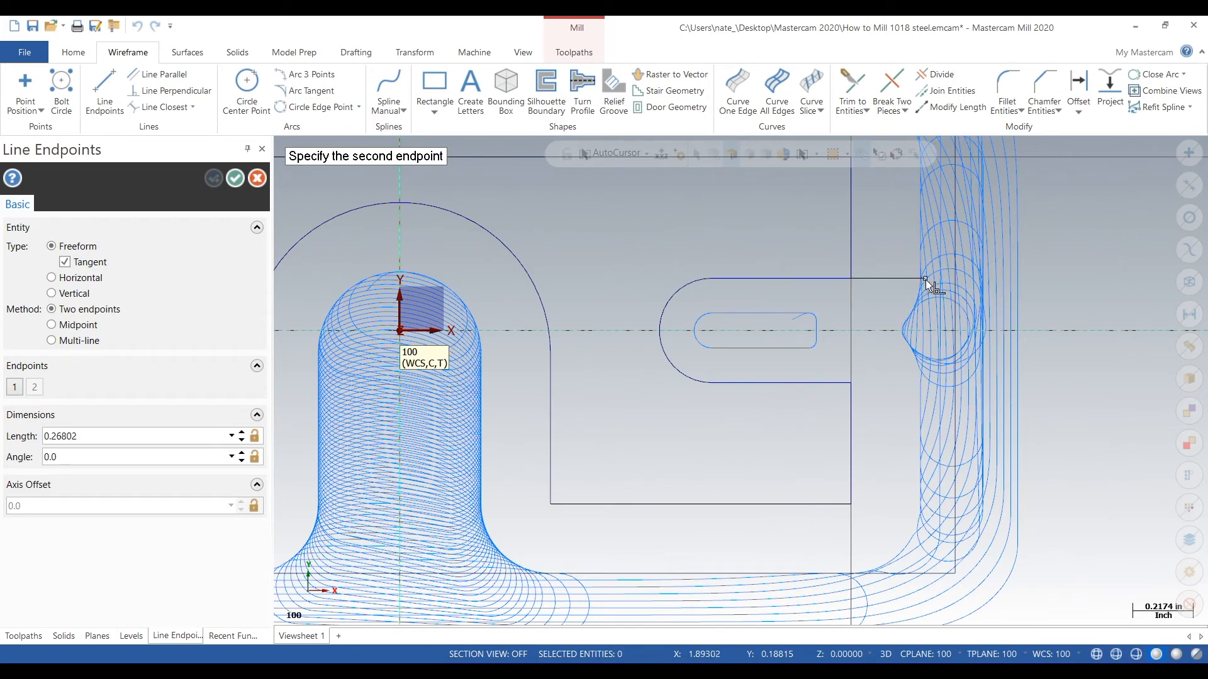
pyautogui.click(925, 279)
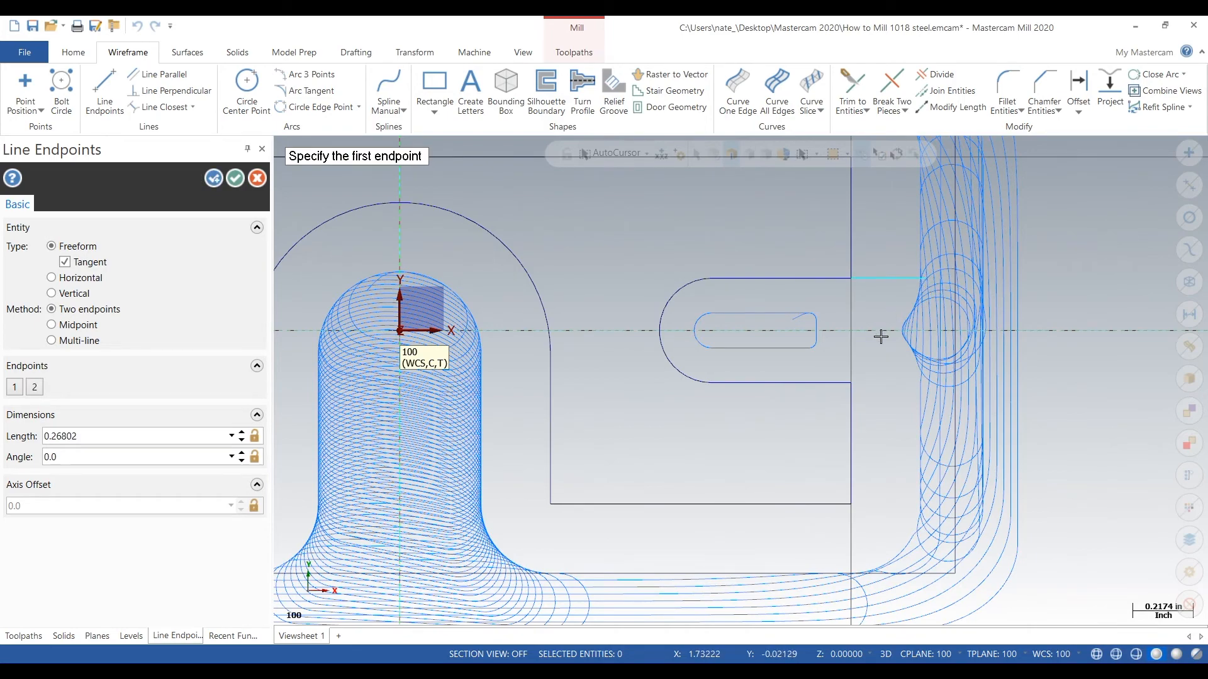
# Draw a matching horizontal line about 0.268 in long outward from the open end of the slot's lower edge.
pyautogui.moveTo(883, 337); pyautogui.dragTo(837, 406, button='middle')
pyautogui.click(828, 398)
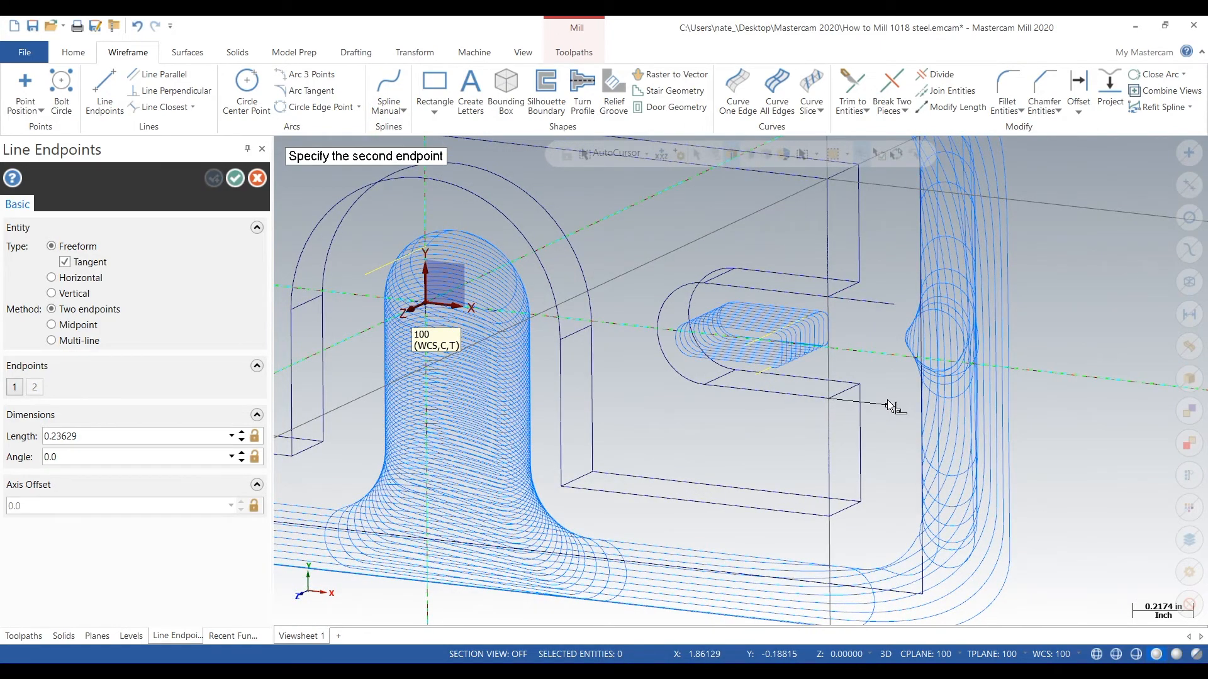
pyautogui.rightClick(888, 404)
pyautogui.click(922, 473)
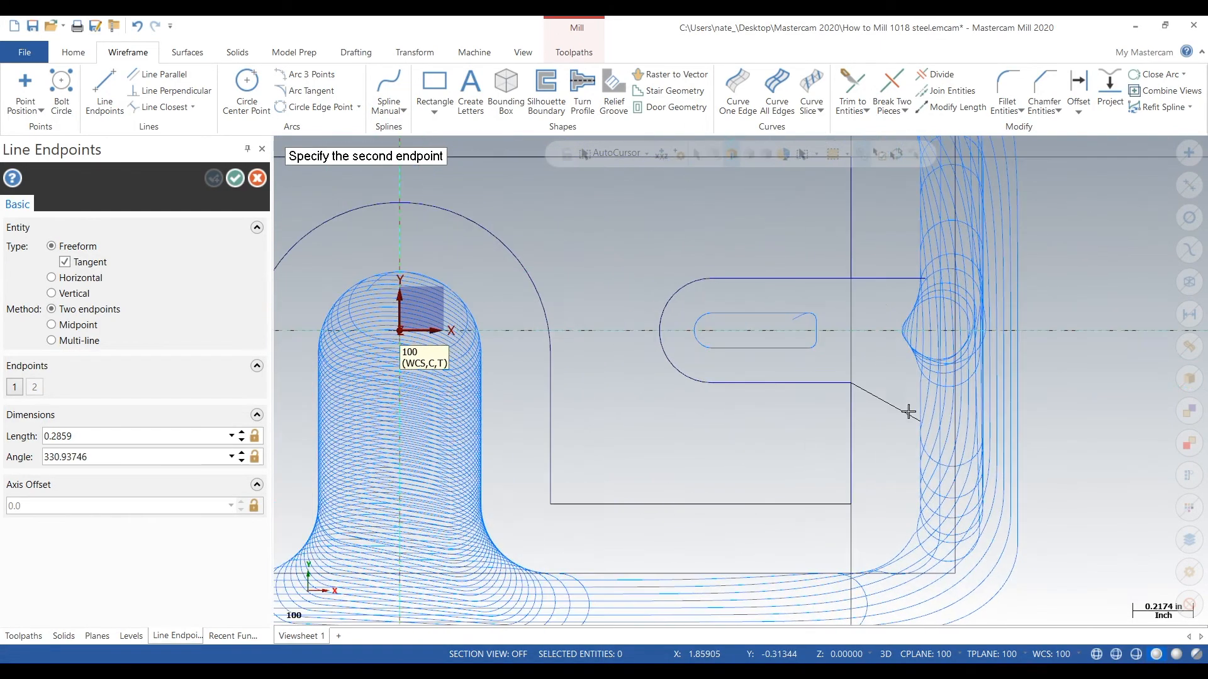
pyautogui.click(925, 382)
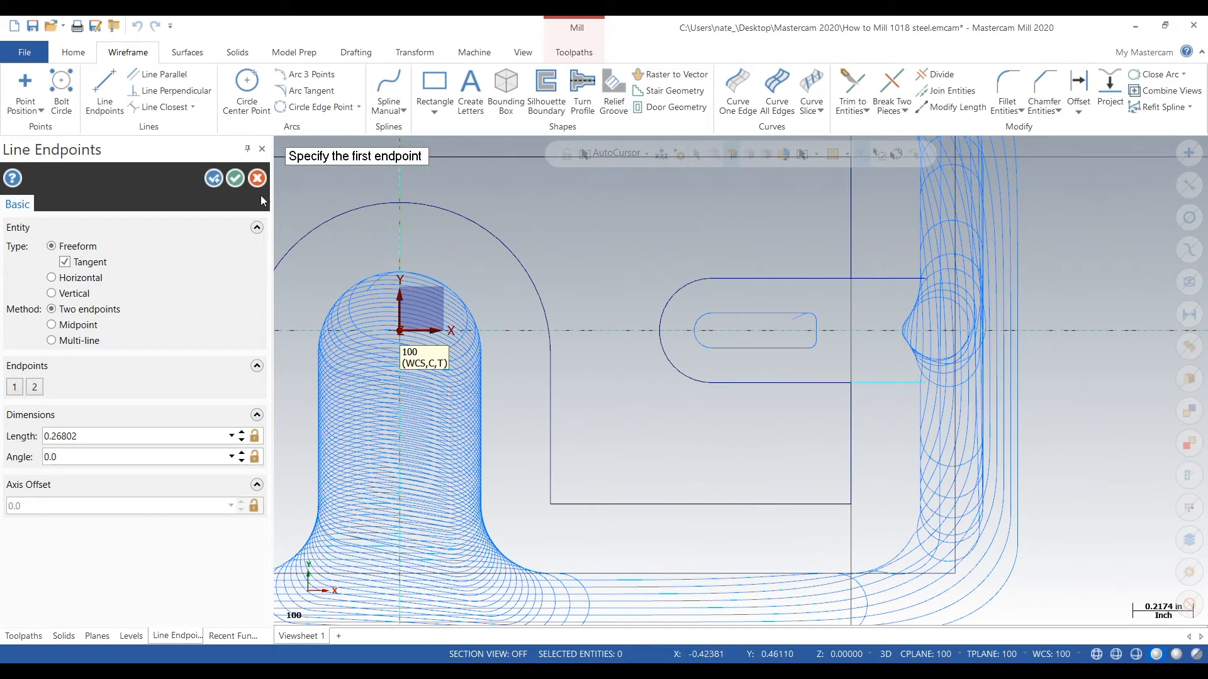
pyautogui.click(236, 180)
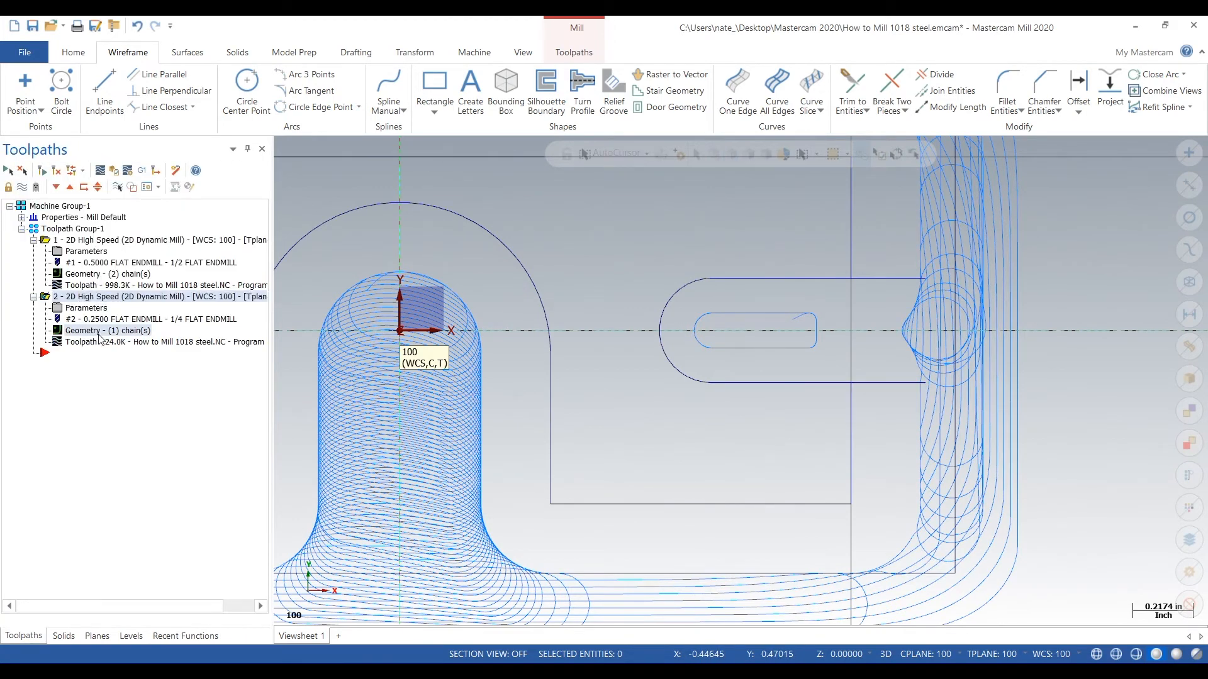
# Re-chain the second operation's machining region along the extension lines and slot profile, and regenerate its toolpath.
pyautogui.click(100, 330)
pyautogui.click(159, 240)
pyautogui.click(109, 236)
pyautogui.click(896, 281)
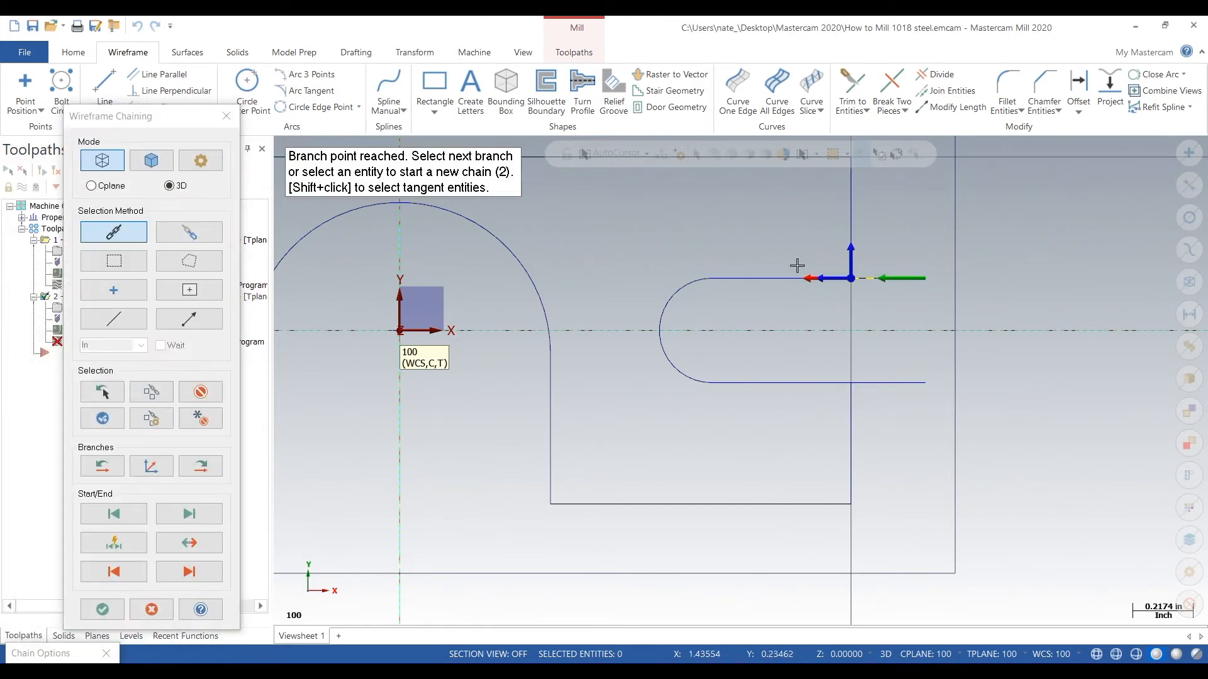
pyautogui.click(772, 277)
pyautogui.moveTo(776, 264); pyautogui.dragTo(764, 224, button='middle')
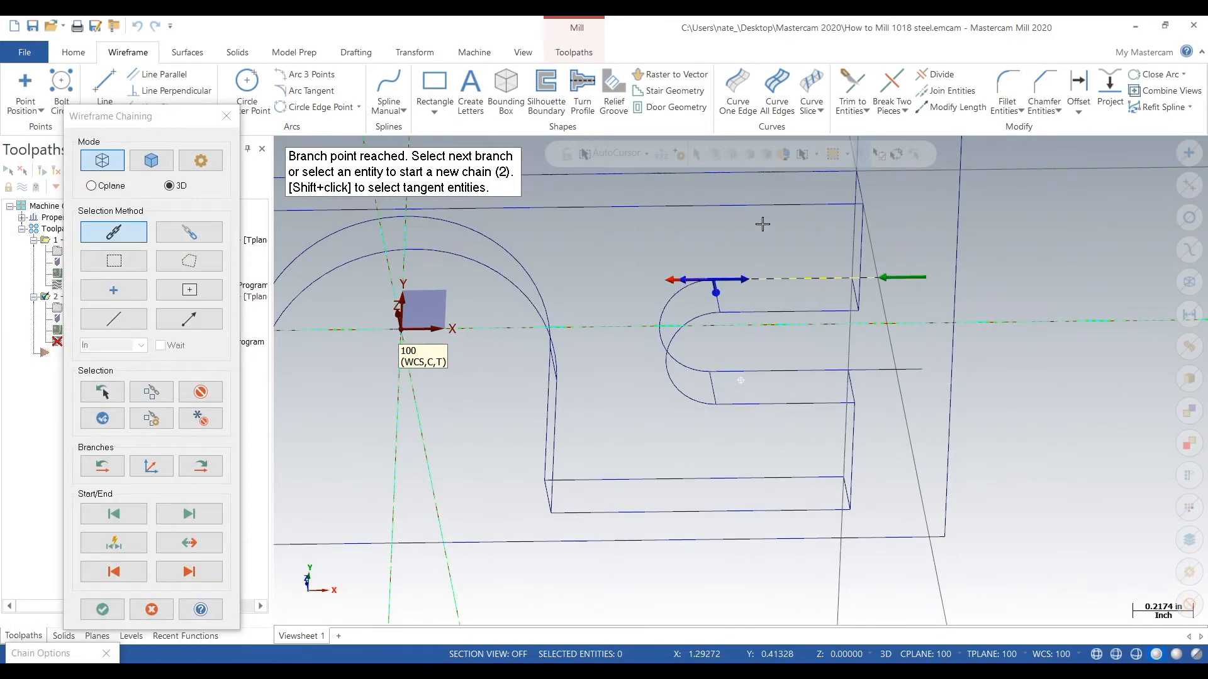
pyautogui.click(682, 288)
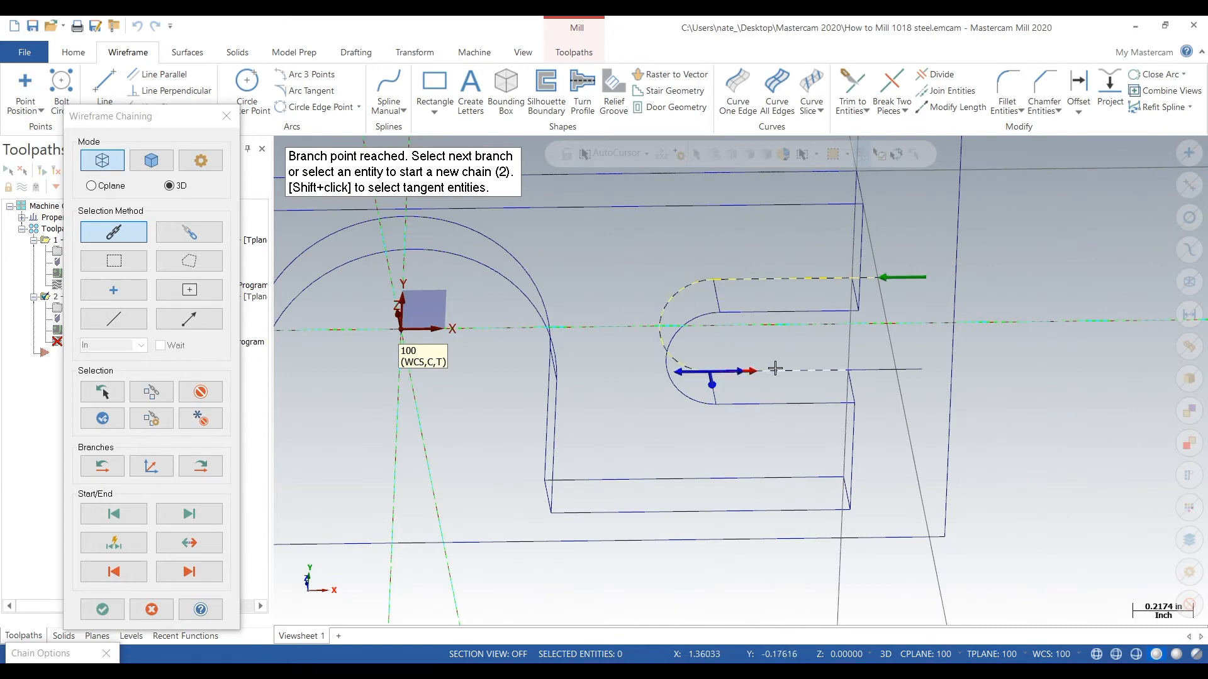
pyautogui.click(775, 369)
pyautogui.click(908, 366)
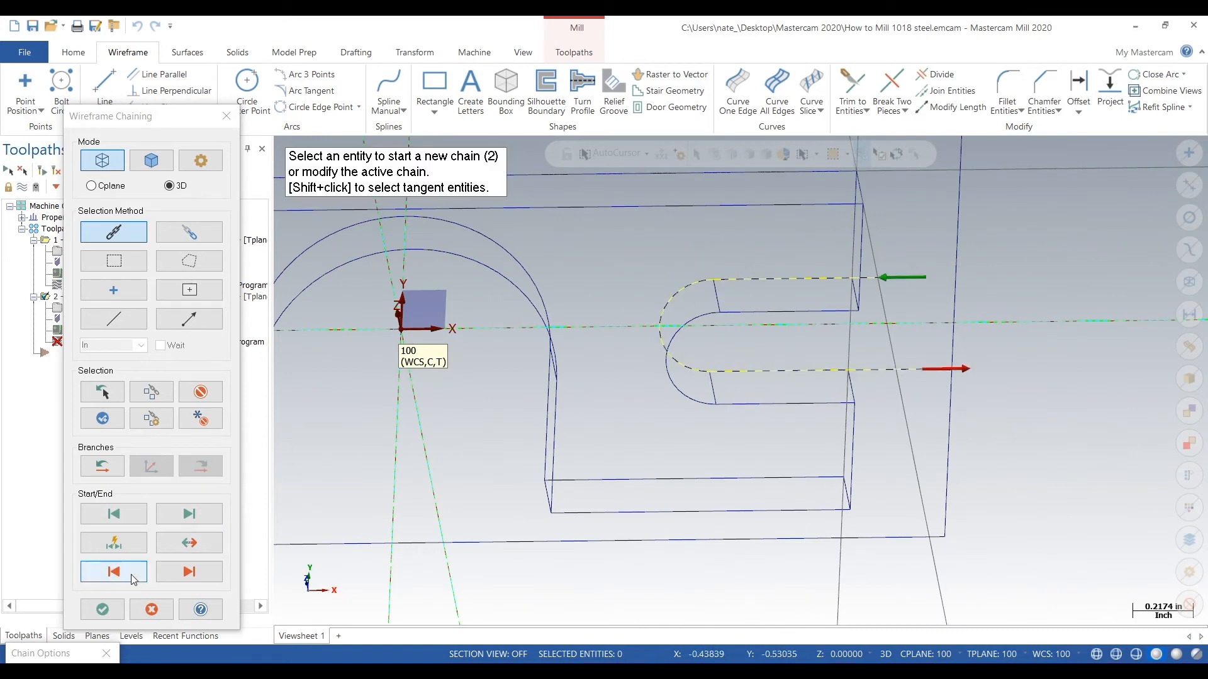
pyautogui.click(102, 609)
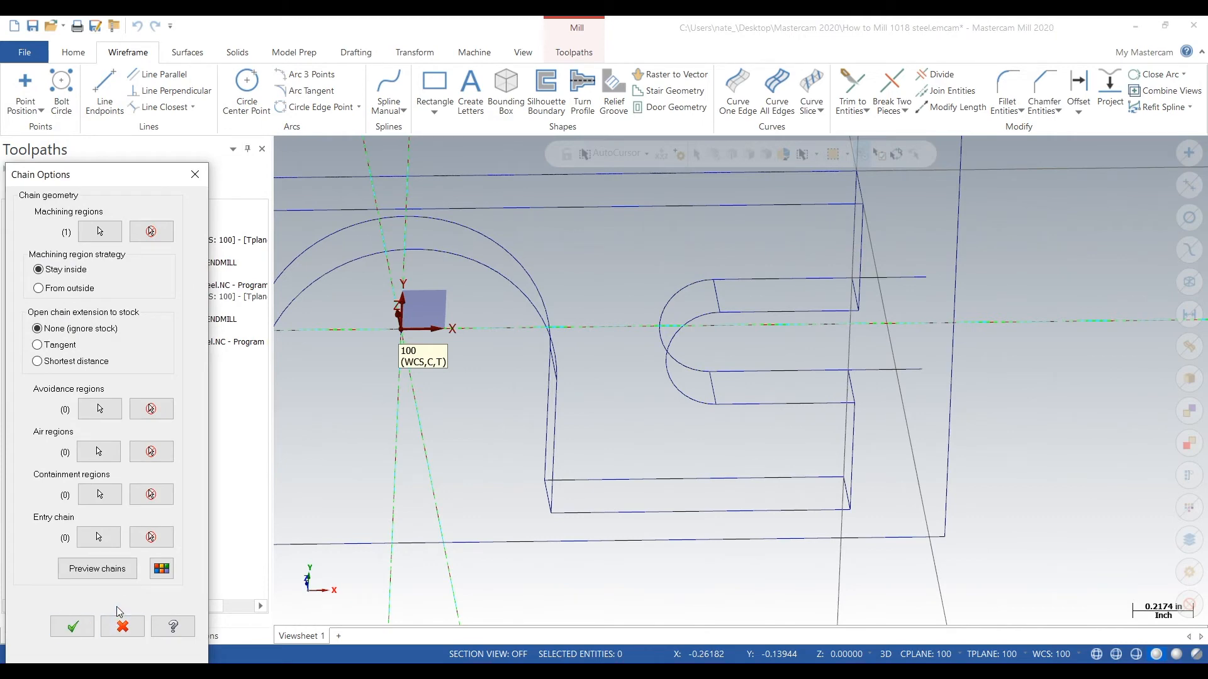
pyautogui.click(74, 628)
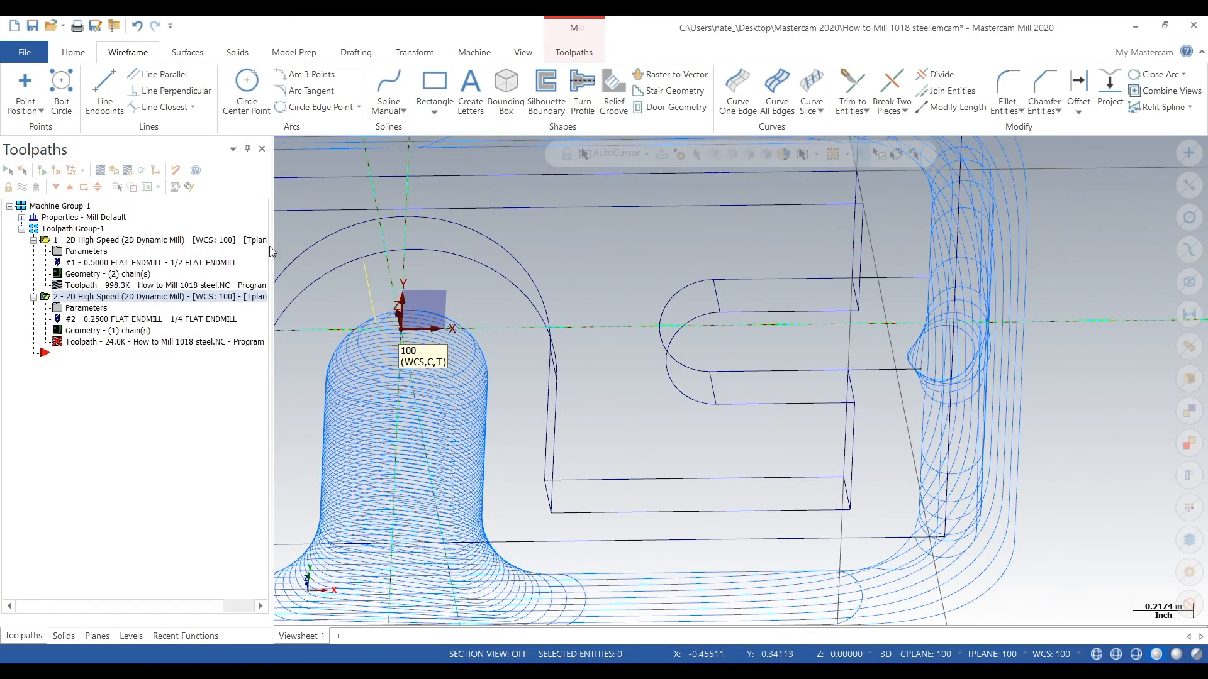
pyautogui.click(46, 168)
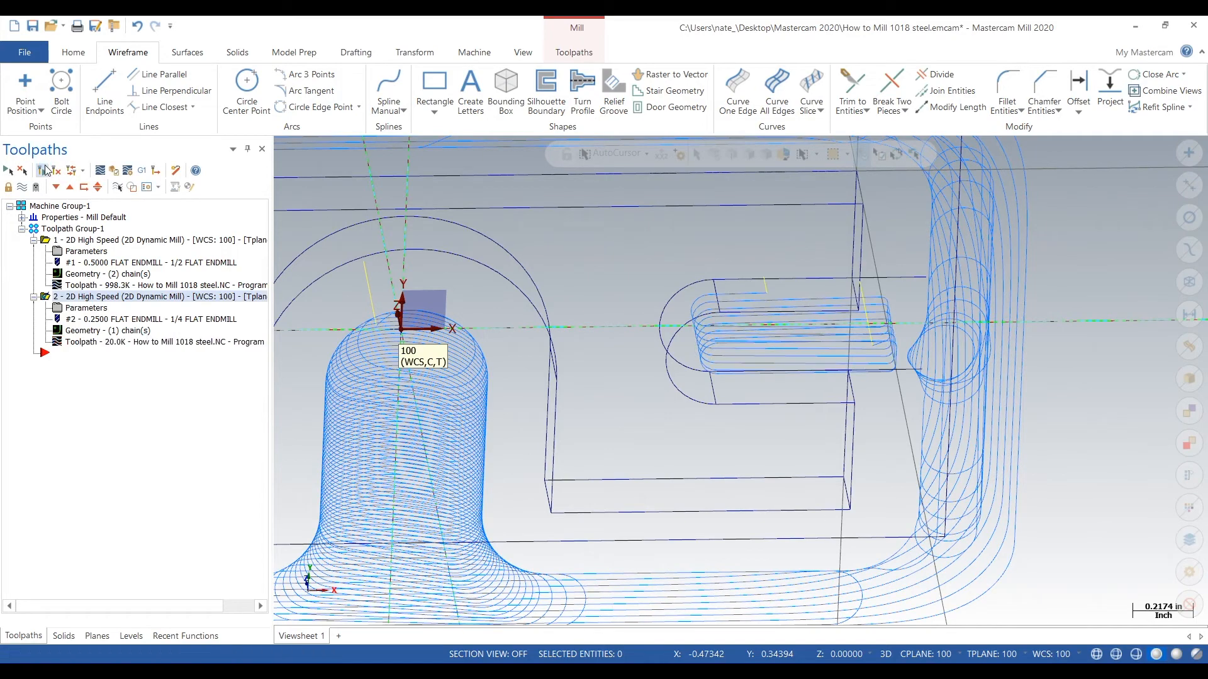
# Backplot the regenerated slot toolpath and inspect how the tool clears the slot's extended open end.
pyautogui.rightClick(704, 434)
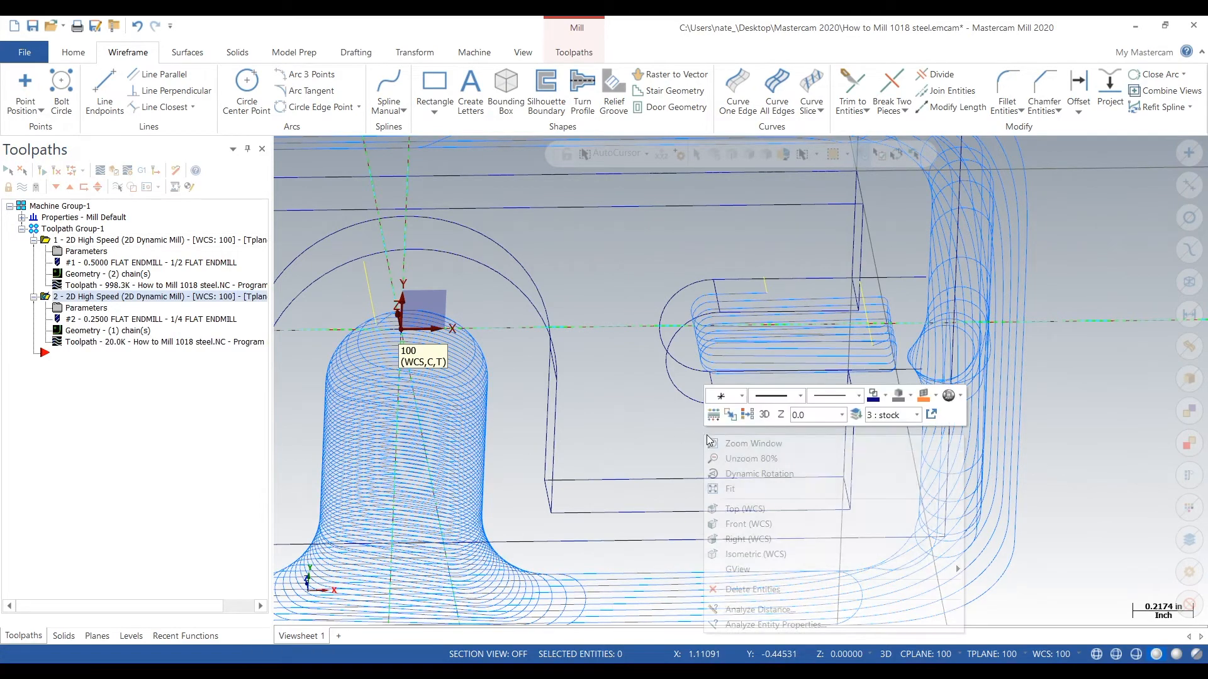
pyautogui.click(755, 507)
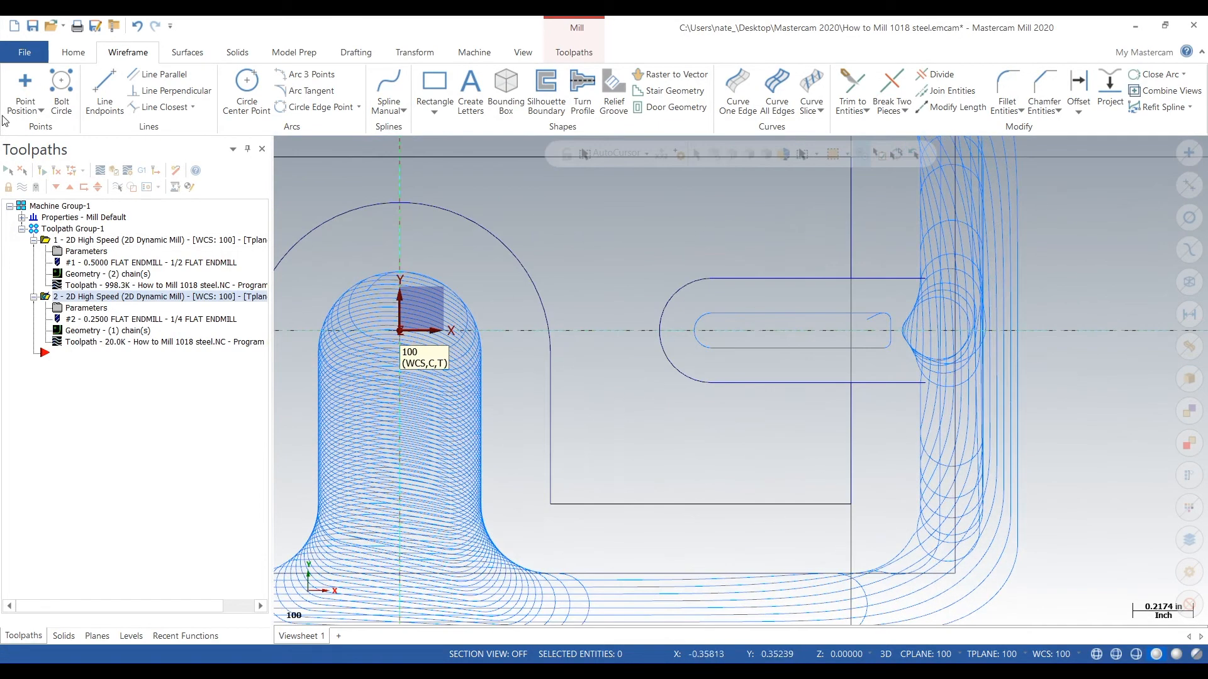
pyautogui.click(100, 171)
pyautogui.click(281, 146)
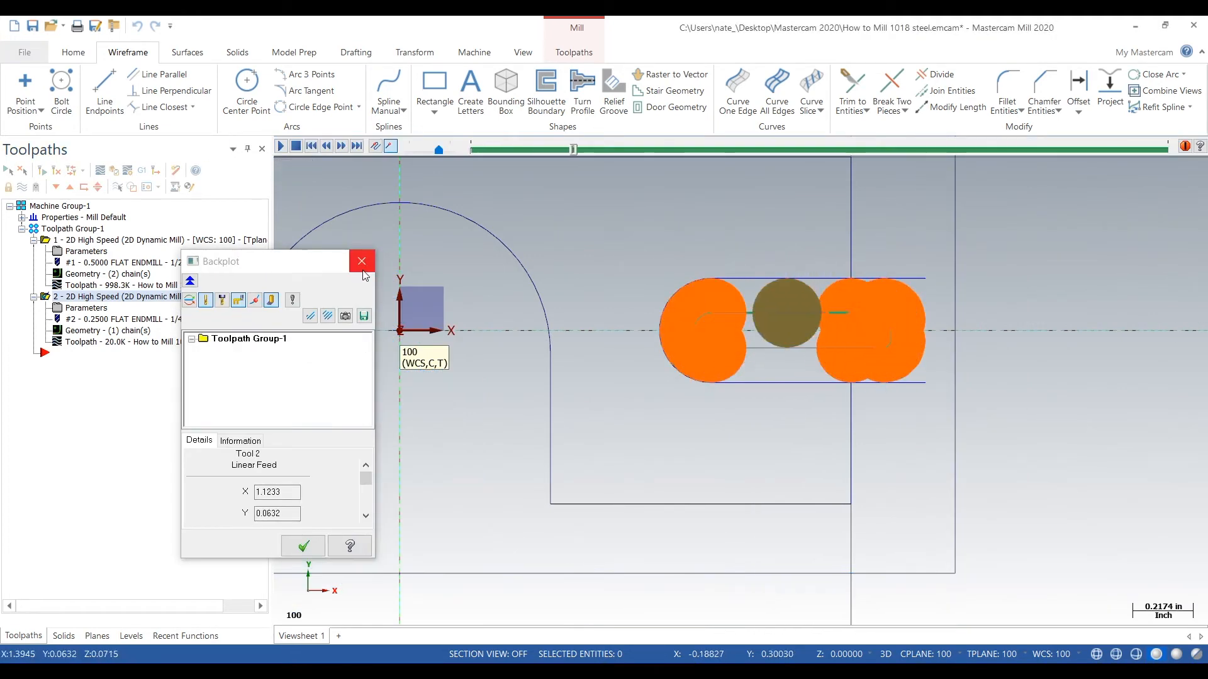
pyautogui.moveTo(667, 374); pyautogui.dragTo(657, 284, button='middle')
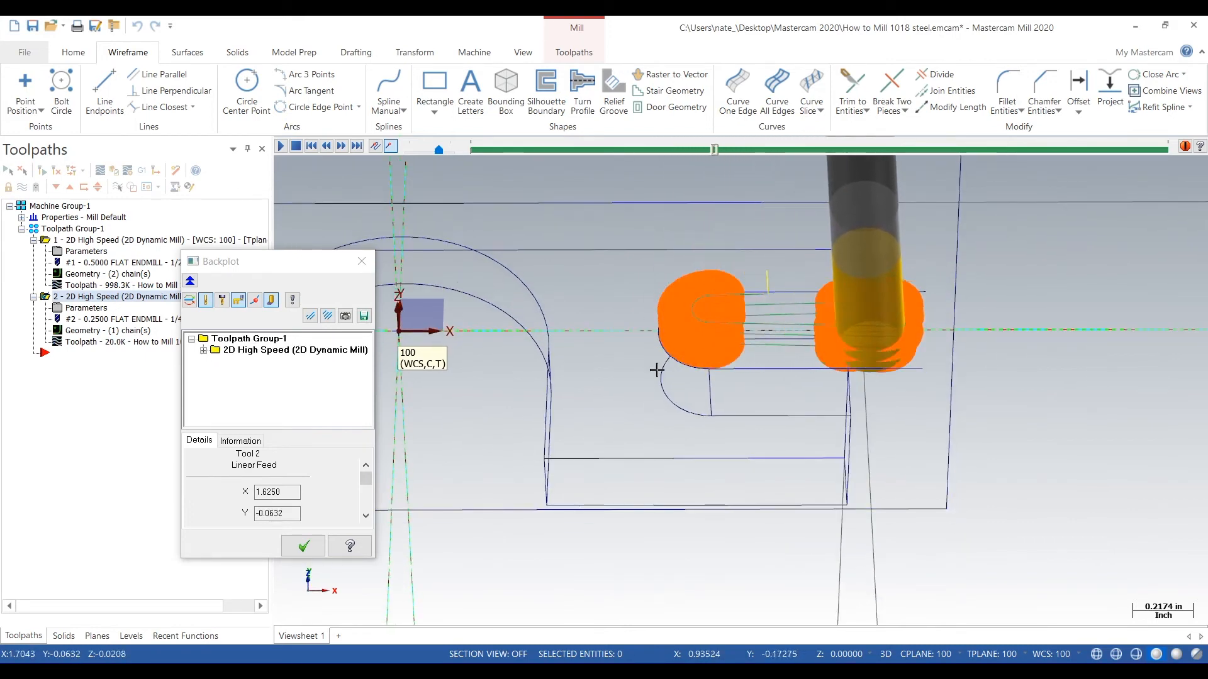
pyautogui.scroll(-2, 679, 358)
pyautogui.scroll(-1, 743, 338)
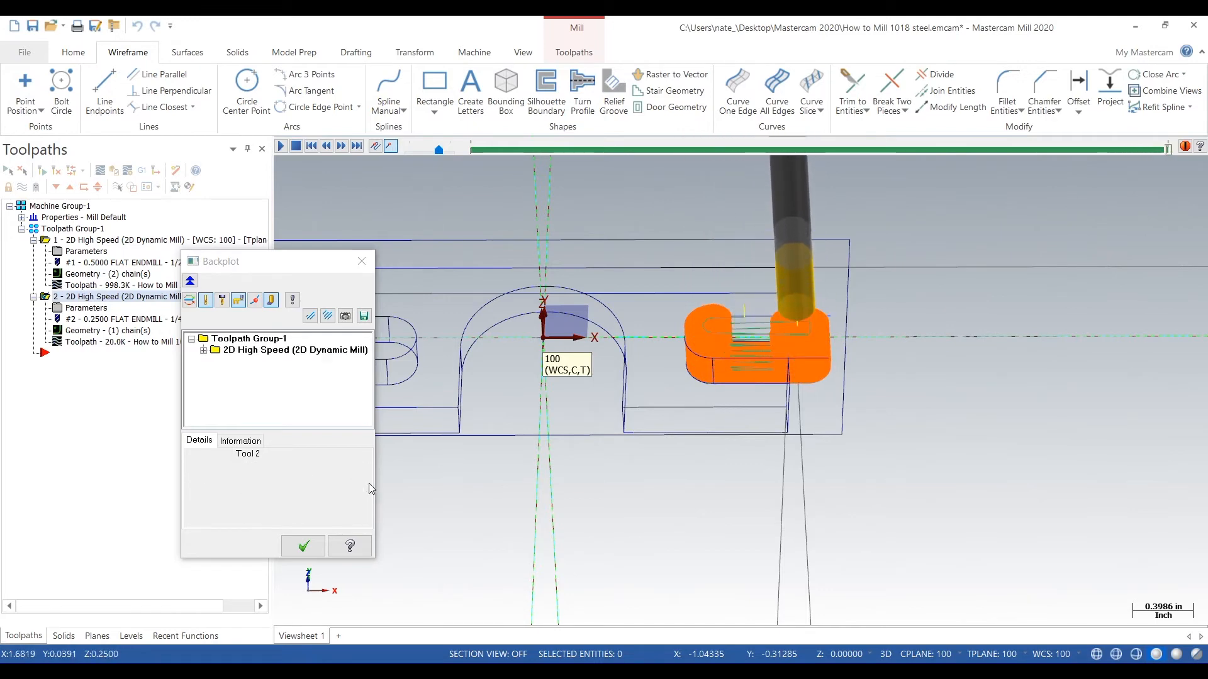
pyautogui.click(366, 265)
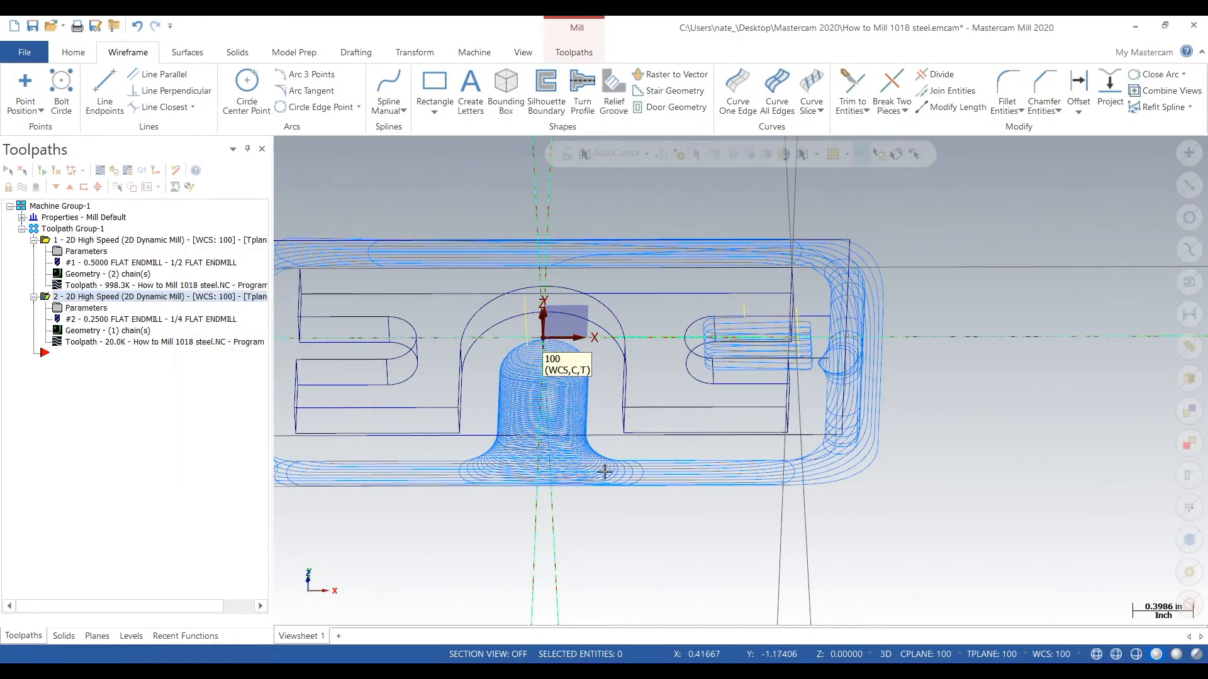
# Draw a horizontal line about 0.265 in long outward from the open end of the left-hand slot's upper edge.
pyautogui.rightClick(677, 550)
pyautogui.click(740, 427)
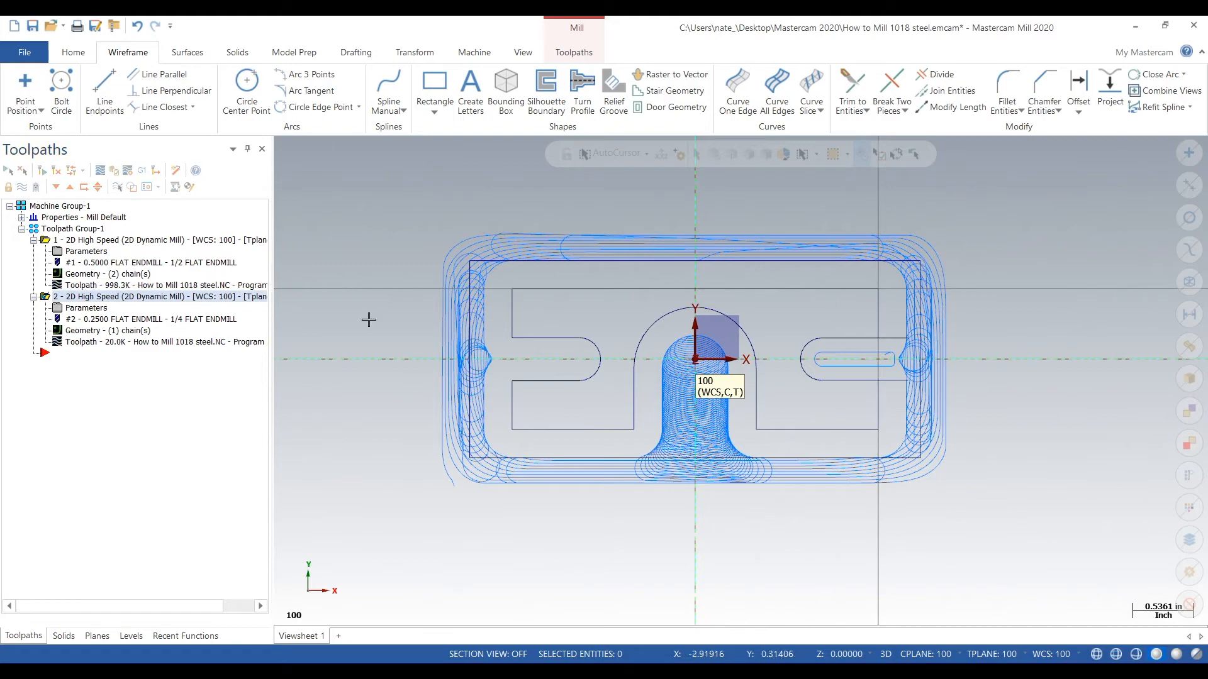
pyautogui.click(101, 85)
pyautogui.moveTo(588, 388); pyautogui.dragTo(509, 327, button='middle')
pyautogui.scroll(3, 509, 327)
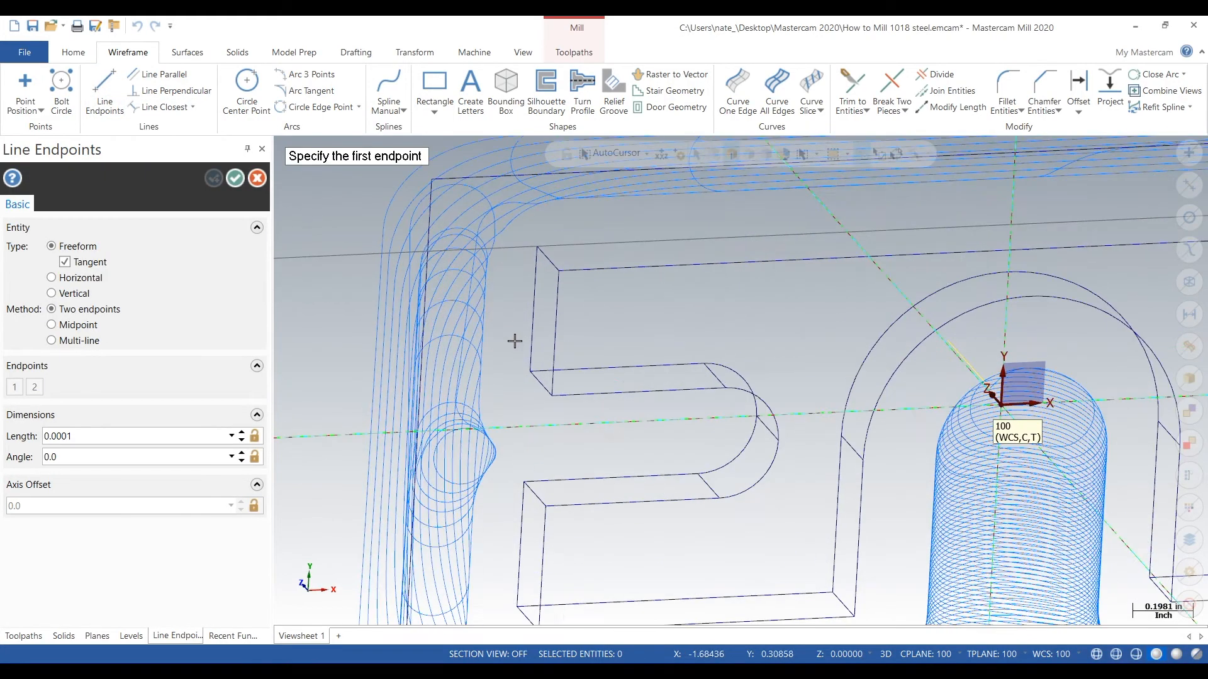
pyautogui.click(528, 374)
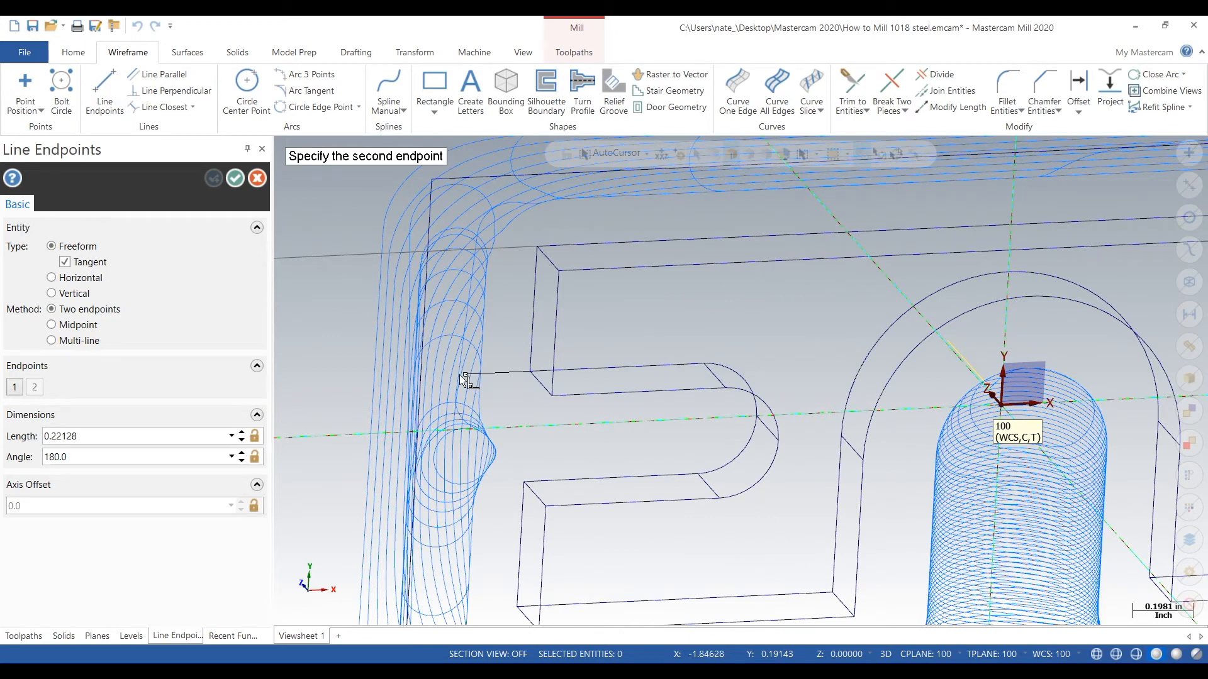
pyautogui.click(455, 376)
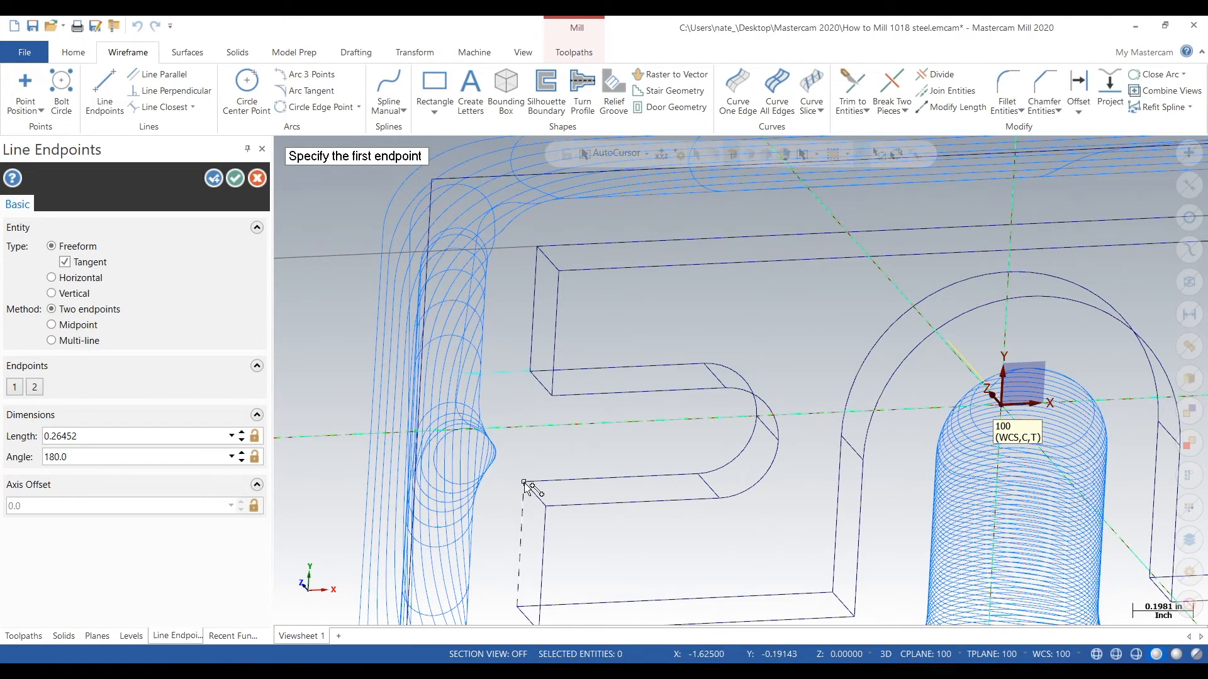
# Draw a matching horizontal line about 0.27 in long outward from the open end of the left-hand slot's lower edge.
pyautogui.click(524, 481)
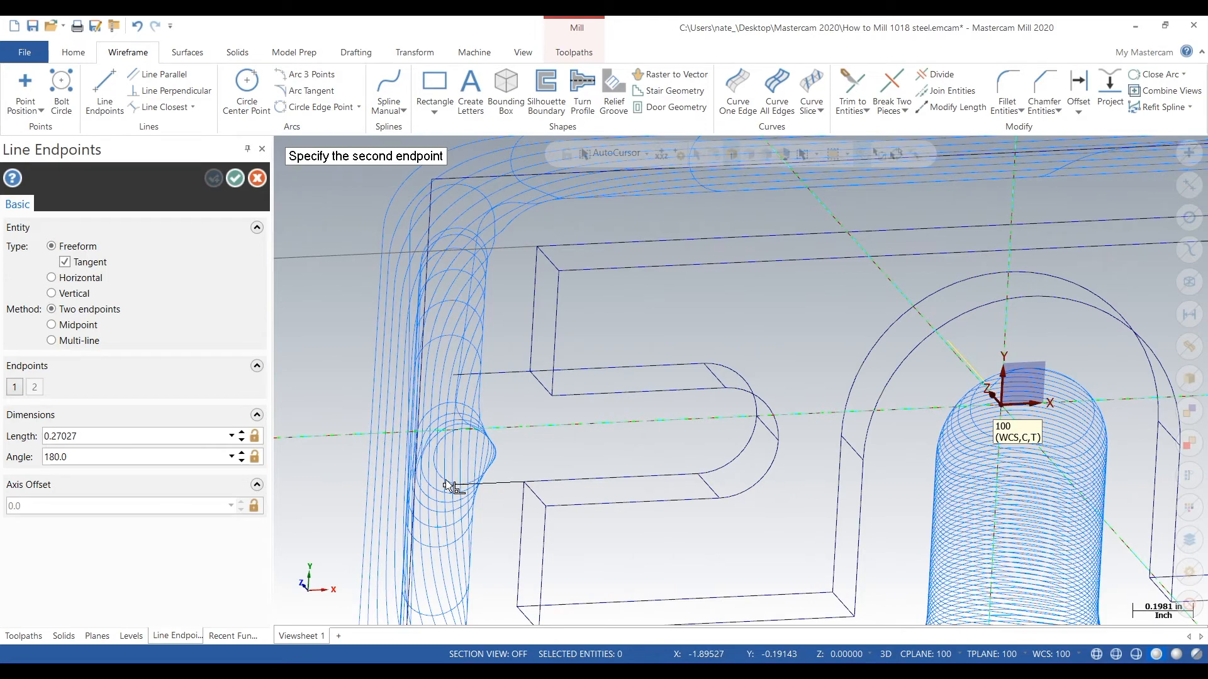
pyautogui.click(451, 486)
pyautogui.rightClick(547, 418)
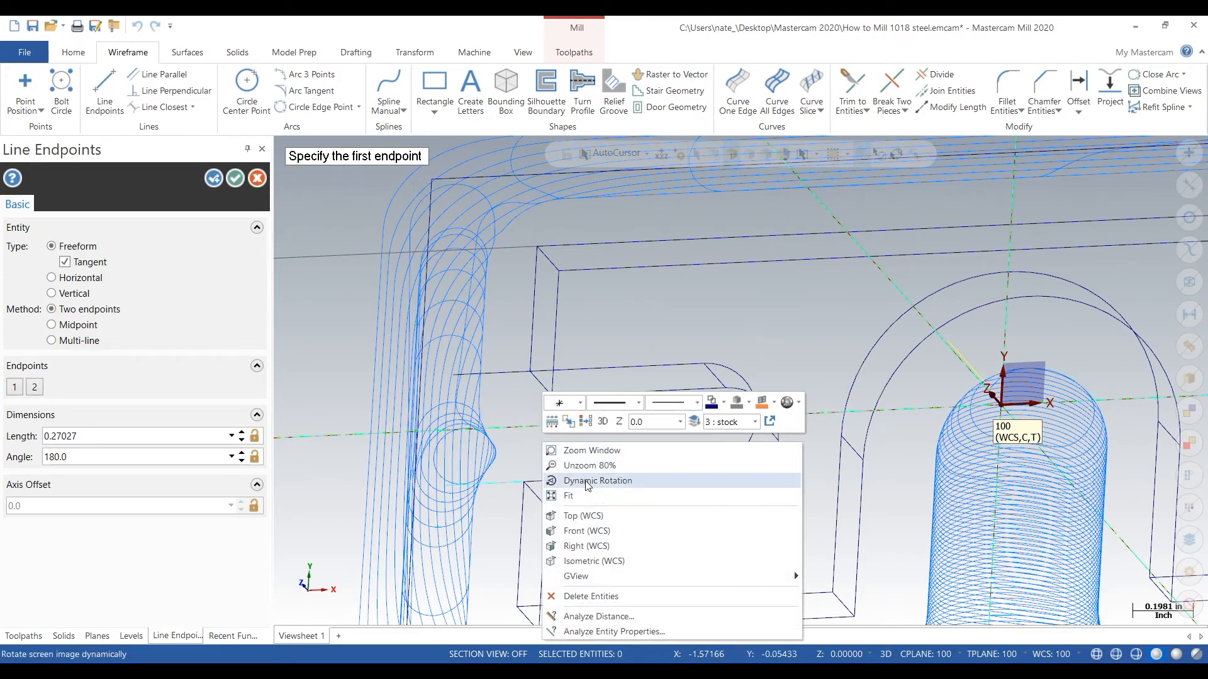
pyautogui.click(585, 511)
pyautogui.click(235, 178)
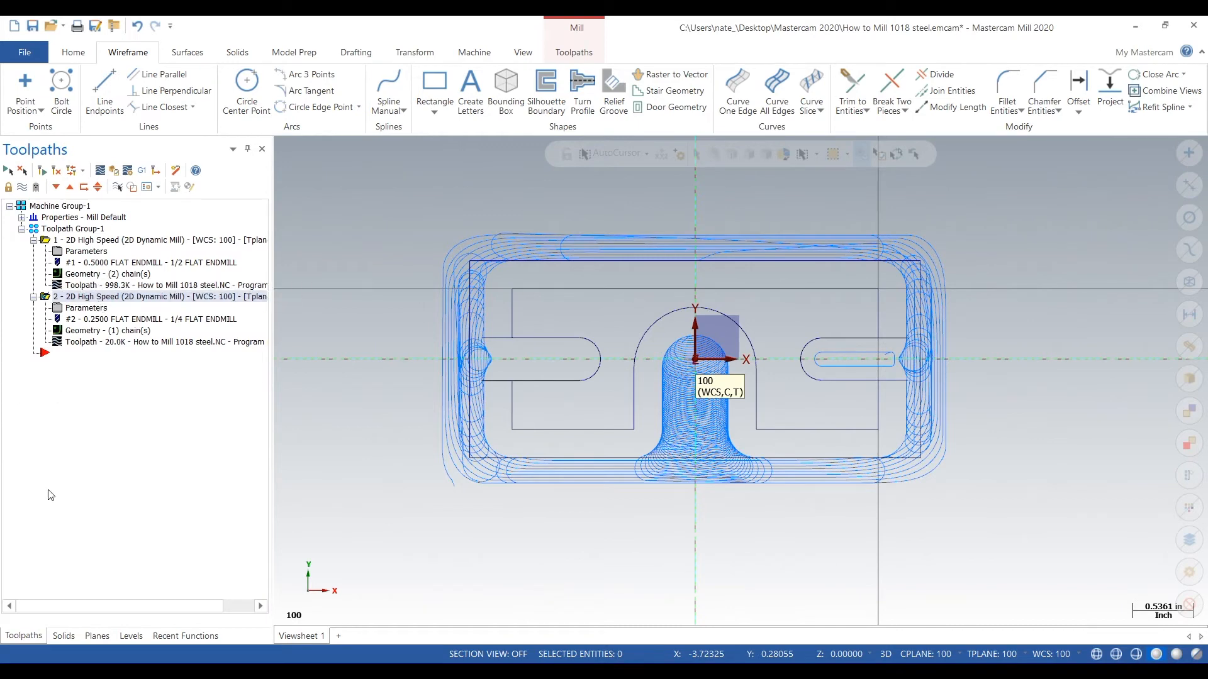
# Copy the second 2D Dynamic Mill operation and paste it as a third operation after it.
pyautogui.rightClick(111, 302)
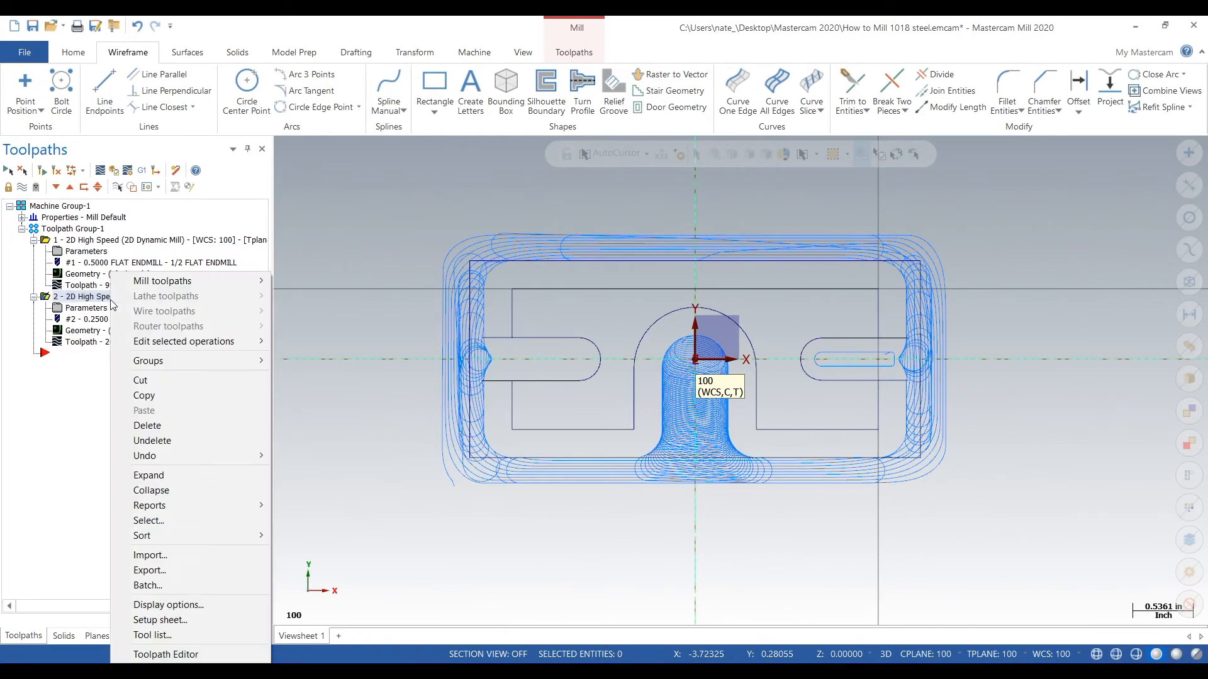
pyautogui.click(167, 400)
pyautogui.rightClick(82, 354)
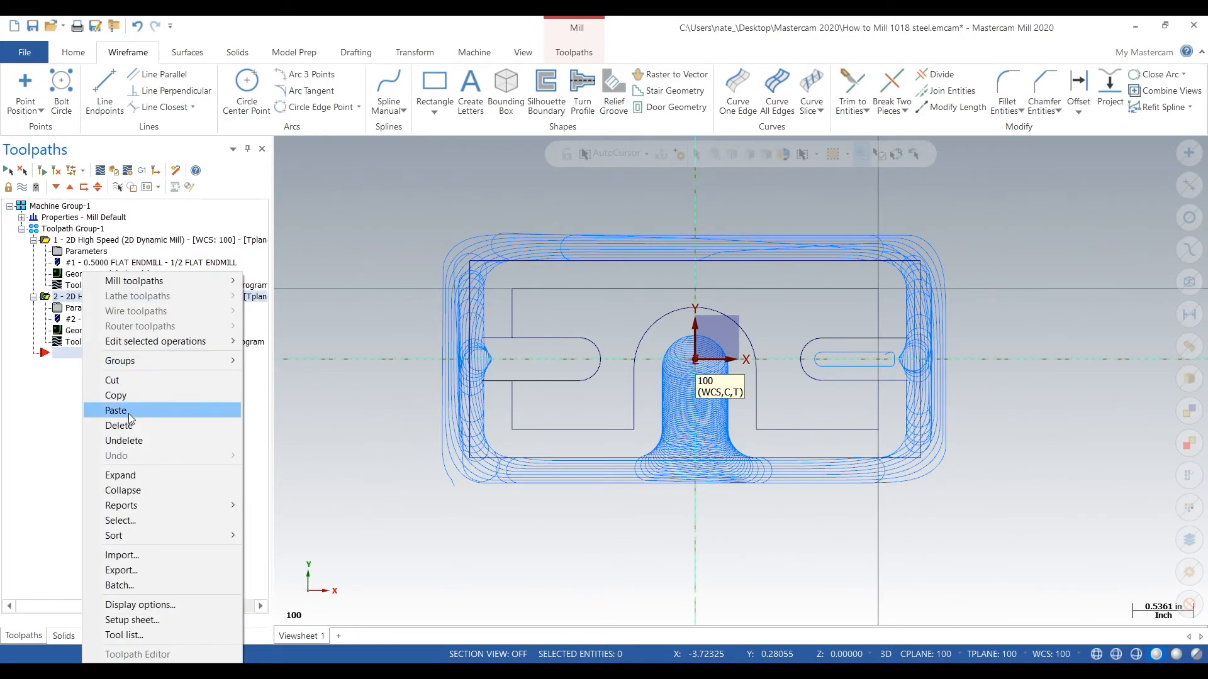
pyautogui.click(116, 410)
# Chain the pasted operation's machining region along the left-hand slot's lower extension line, slot profile and upper extension line.
pyautogui.click(94, 390)
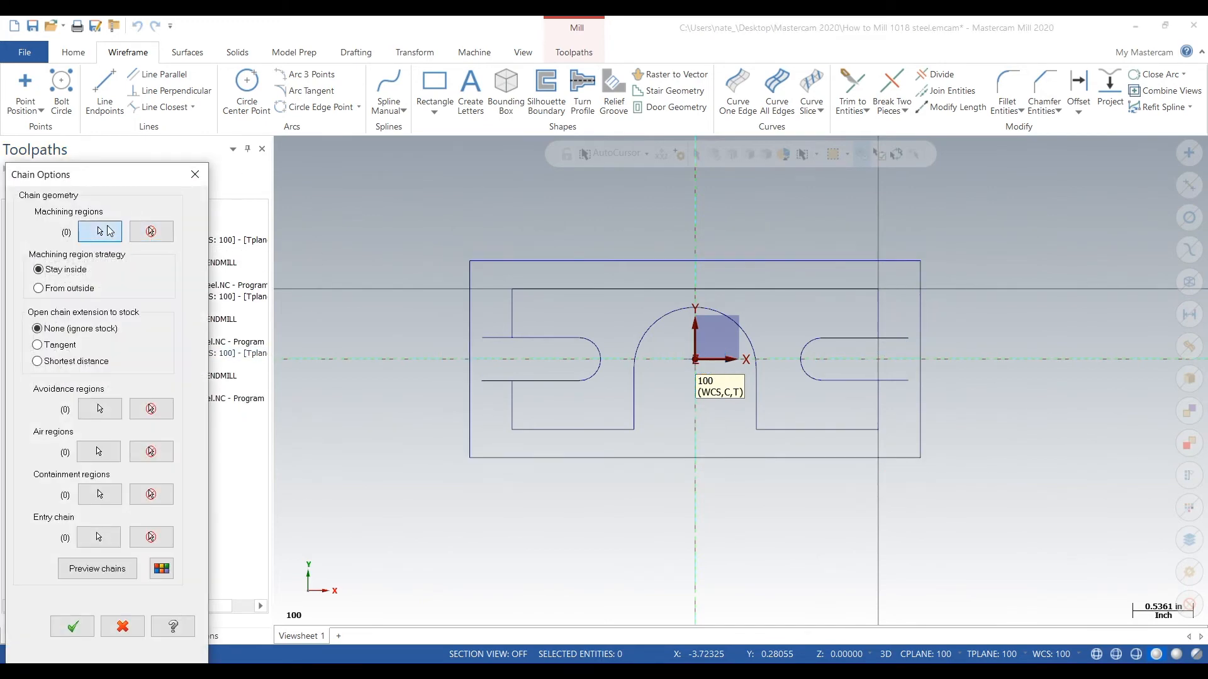
pyautogui.click(110, 231)
pyautogui.scroll(2, 357, 329)
pyautogui.click(532, 389)
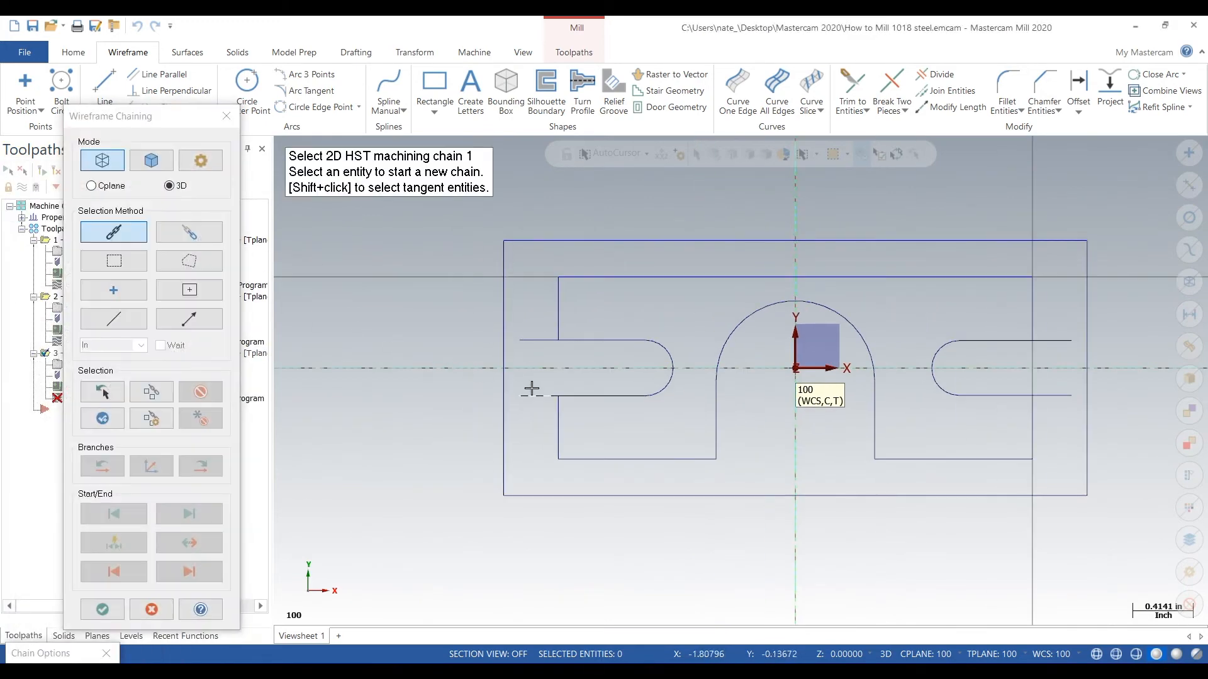
pyautogui.moveTo(617, 381); pyautogui.dragTo(604, 351, button='middle')
pyautogui.scroll(3, 637, 403)
pyautogui.click(633, 383)
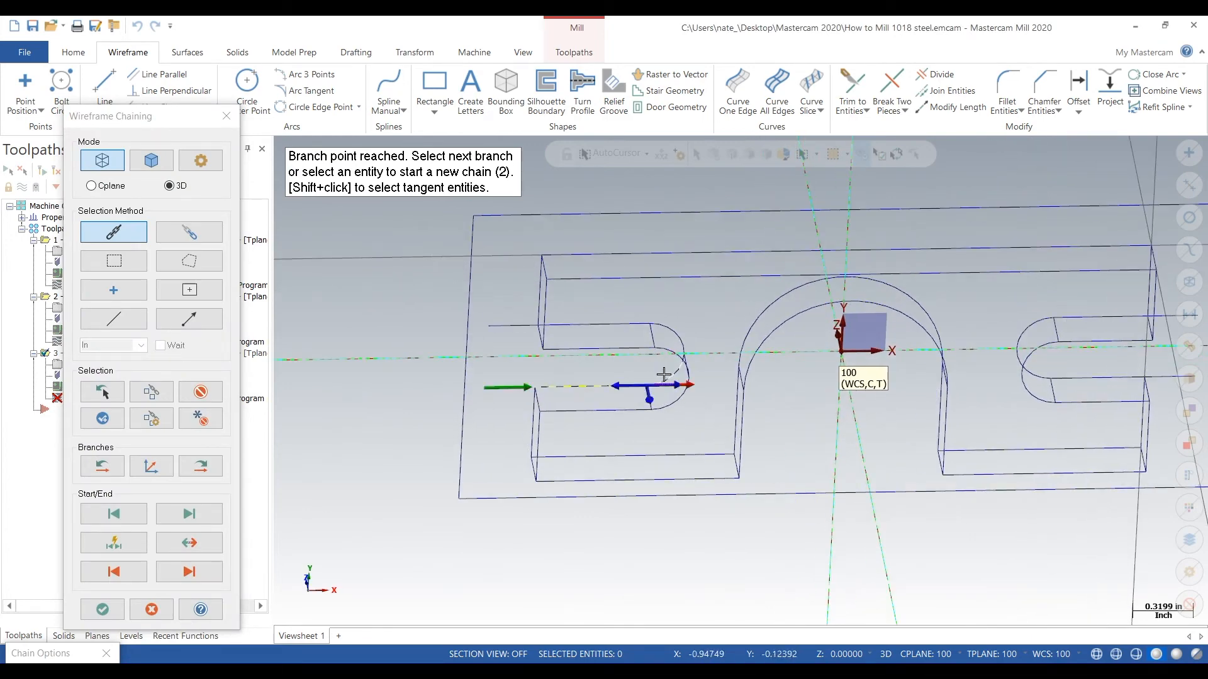
pyautogui.click(668, 330)
pyautogui.click(570, 323)
pyautogui.scroll(3, 486, 297)
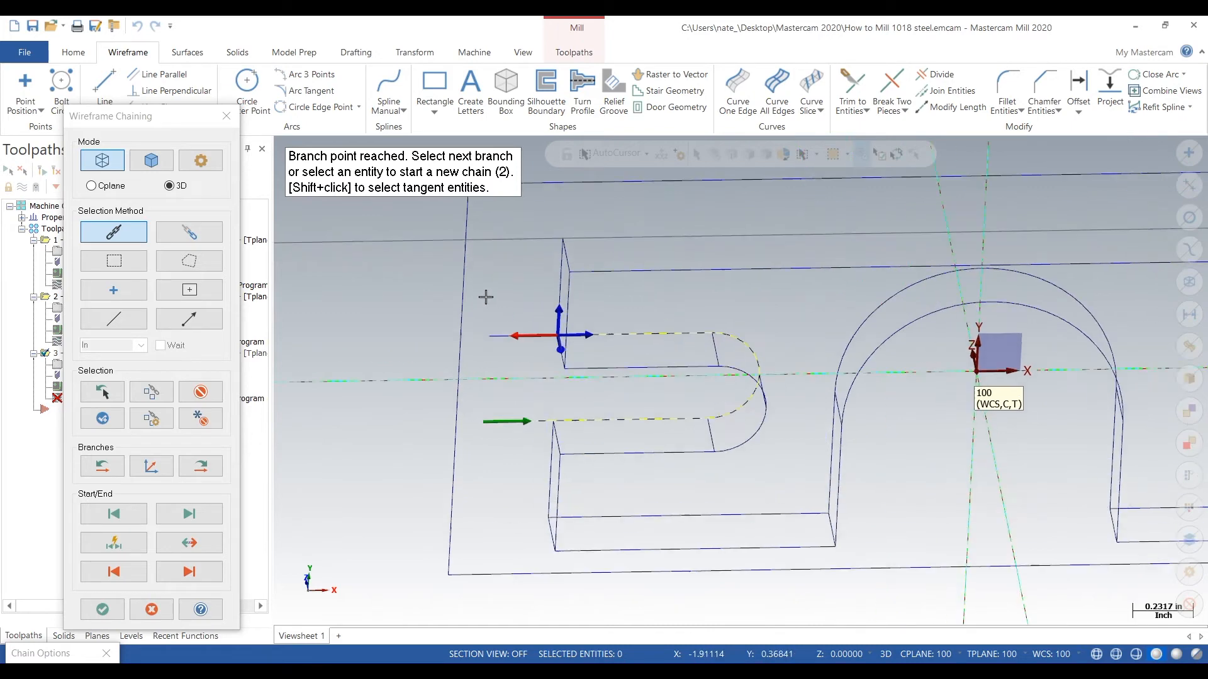
pyautogui.click(479, 359)
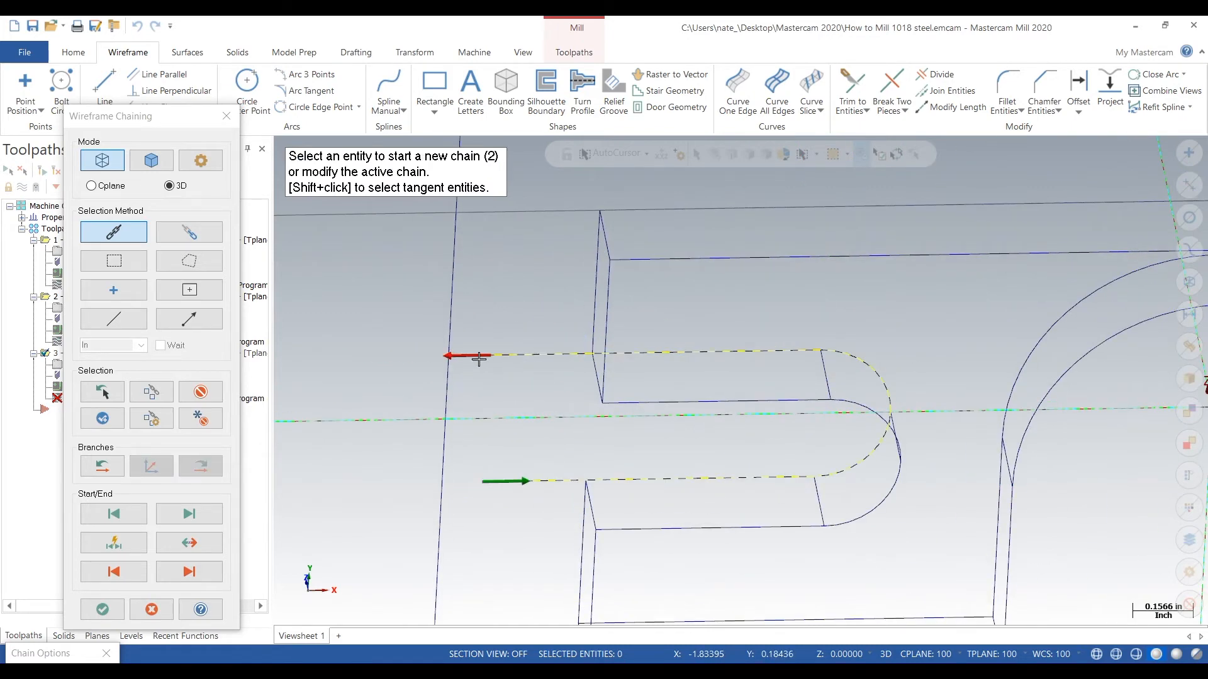
pyautogui.click(102, 609)
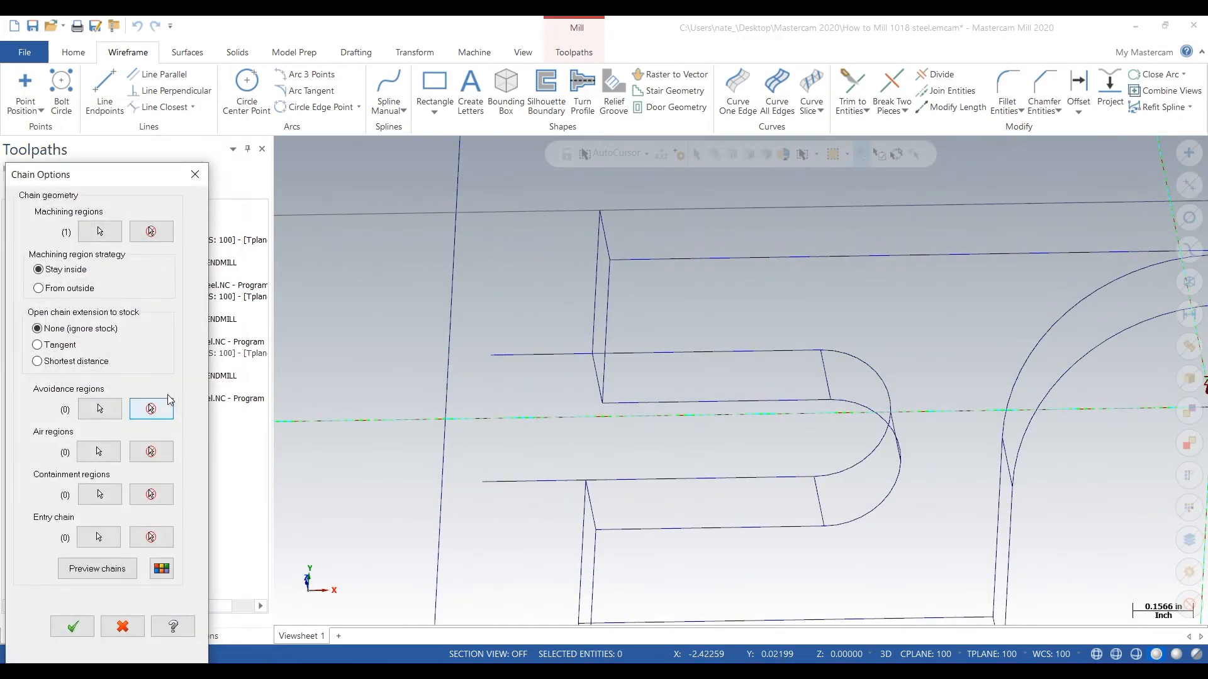
pyautogui.click(72, 626)
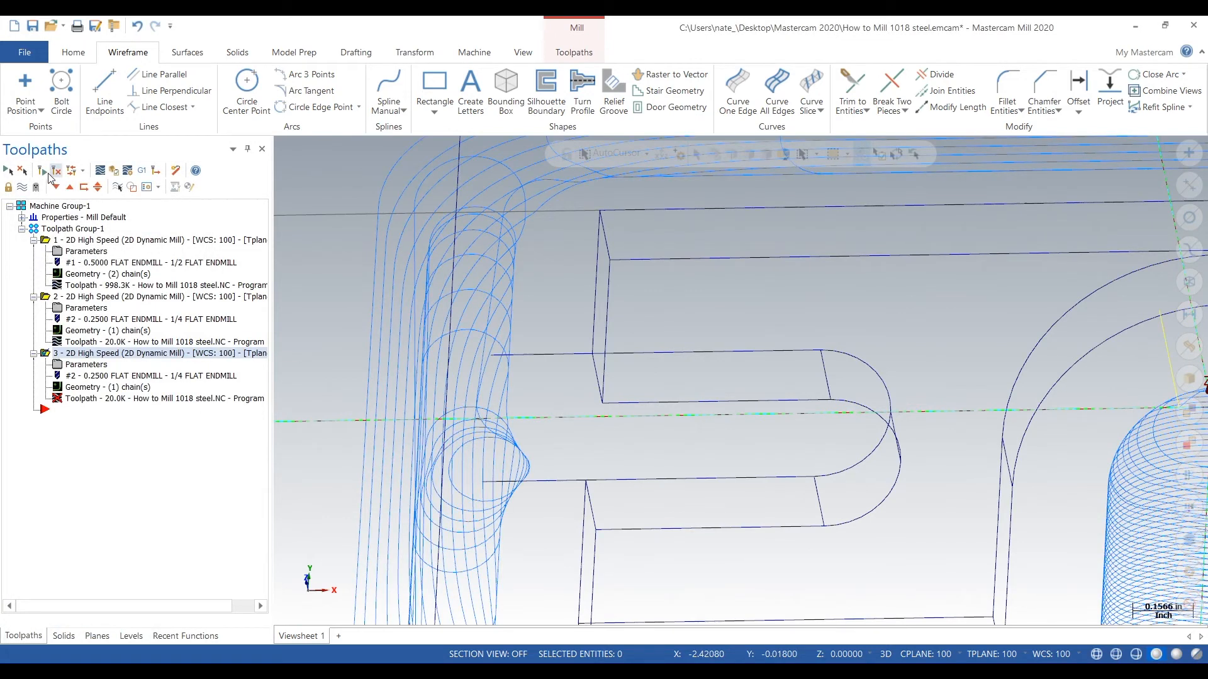
# Regenerate the third operation's toolpath, show the part from the top, and select all operations in Toolpath Group-1.
pyautogui.rightClick(319, 447)
pyautogui.click(365, 522)
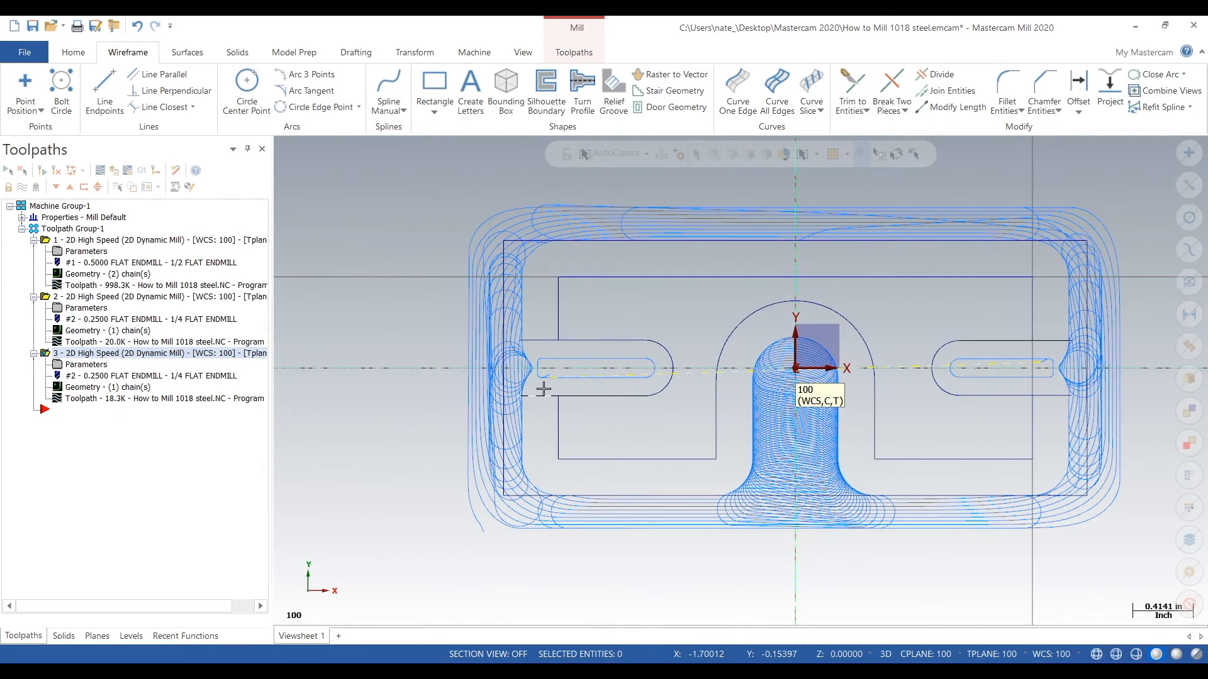
pyautogui.click(91, 230)
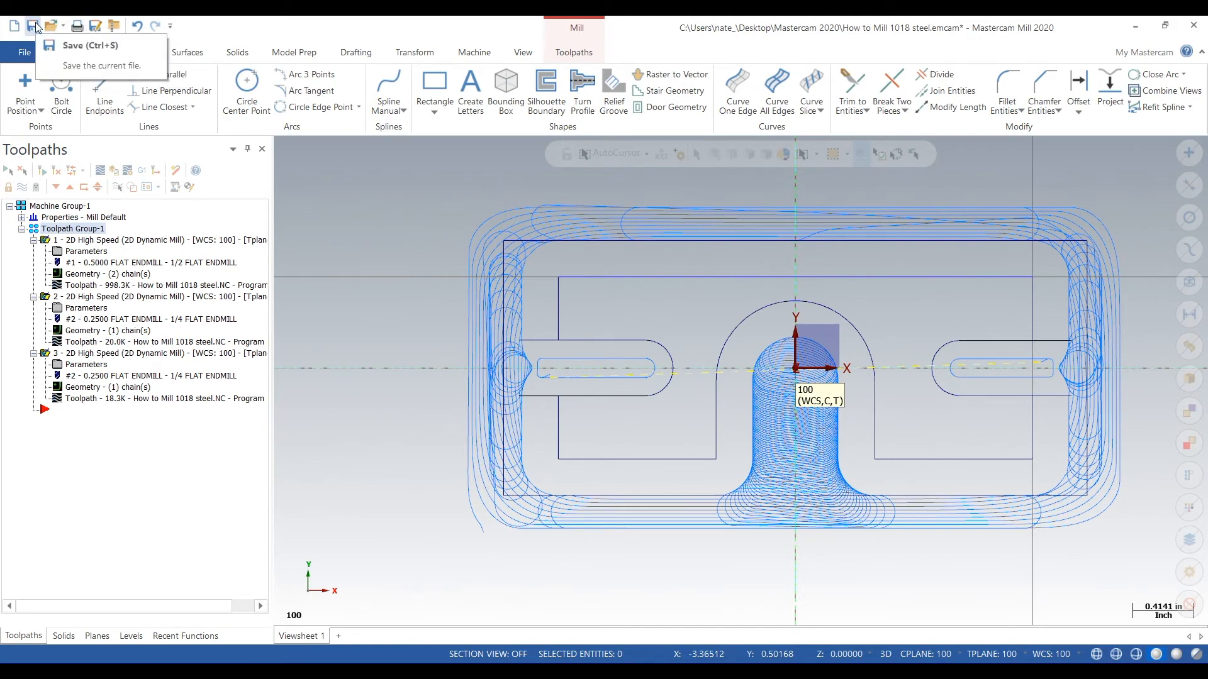
pyautogui.click(23, 218)
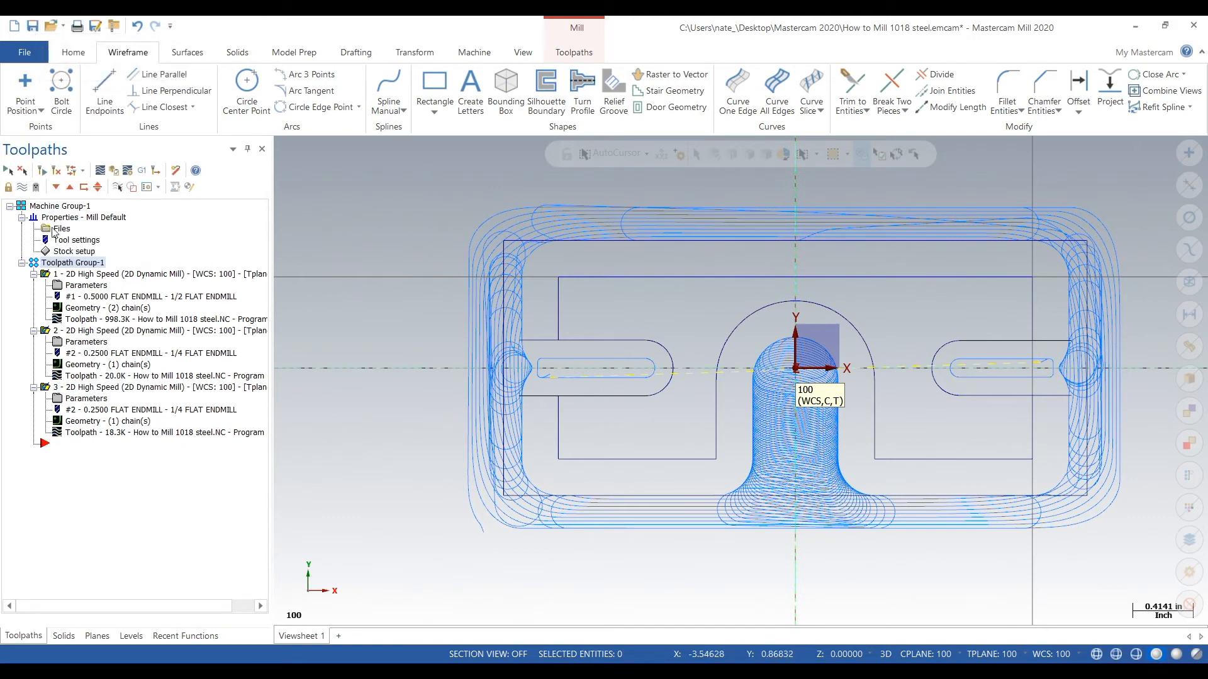
pyautogui.doubleClick(78, 252)
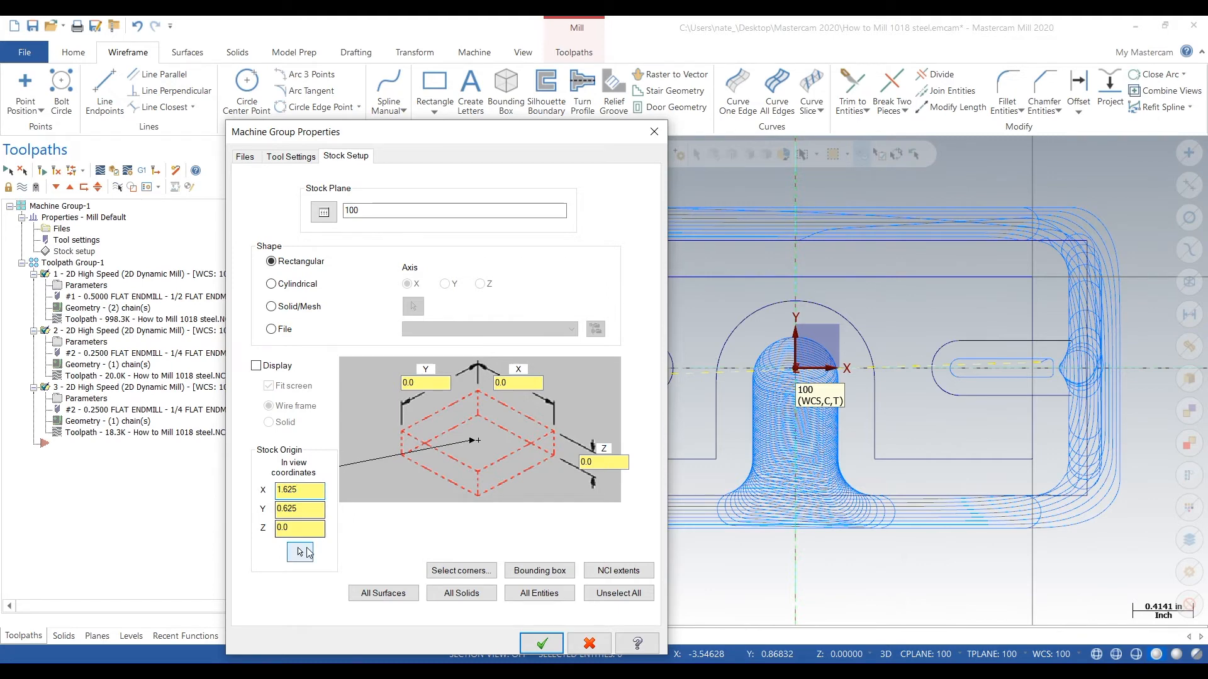
pyautogui.click(299, 552)
pyautogui.click(798, 371)
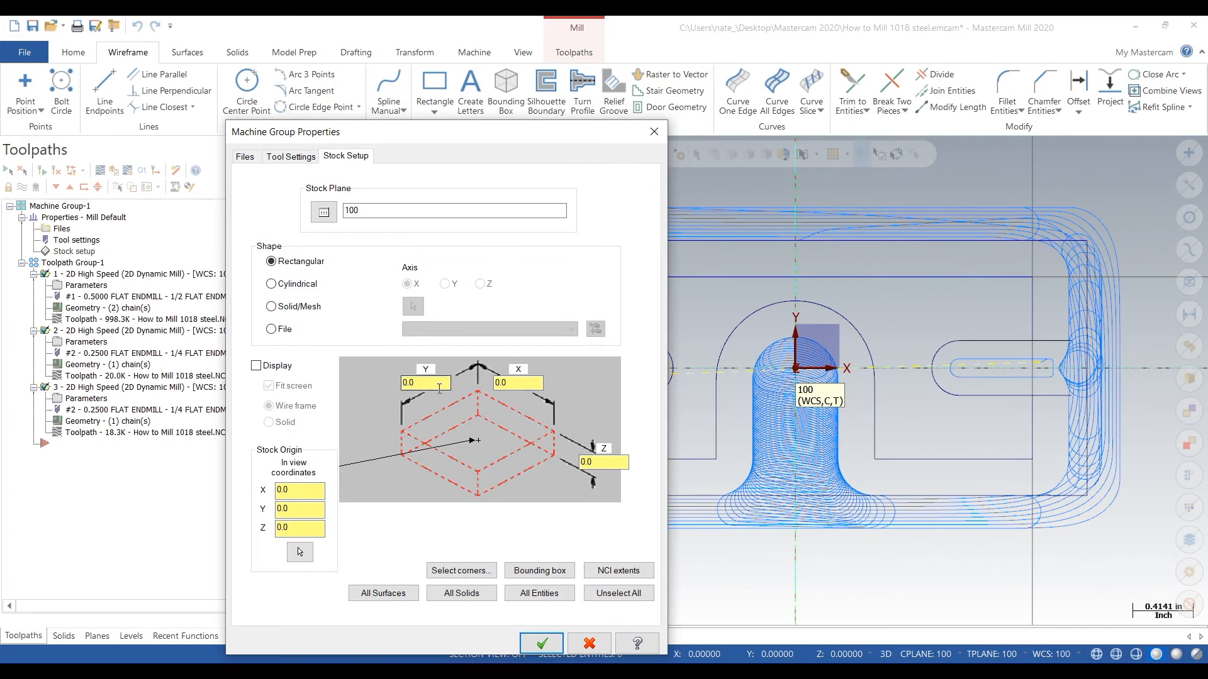
pyautogui.moveTo(602, 135); pyautogui.dragTo(393, 132)
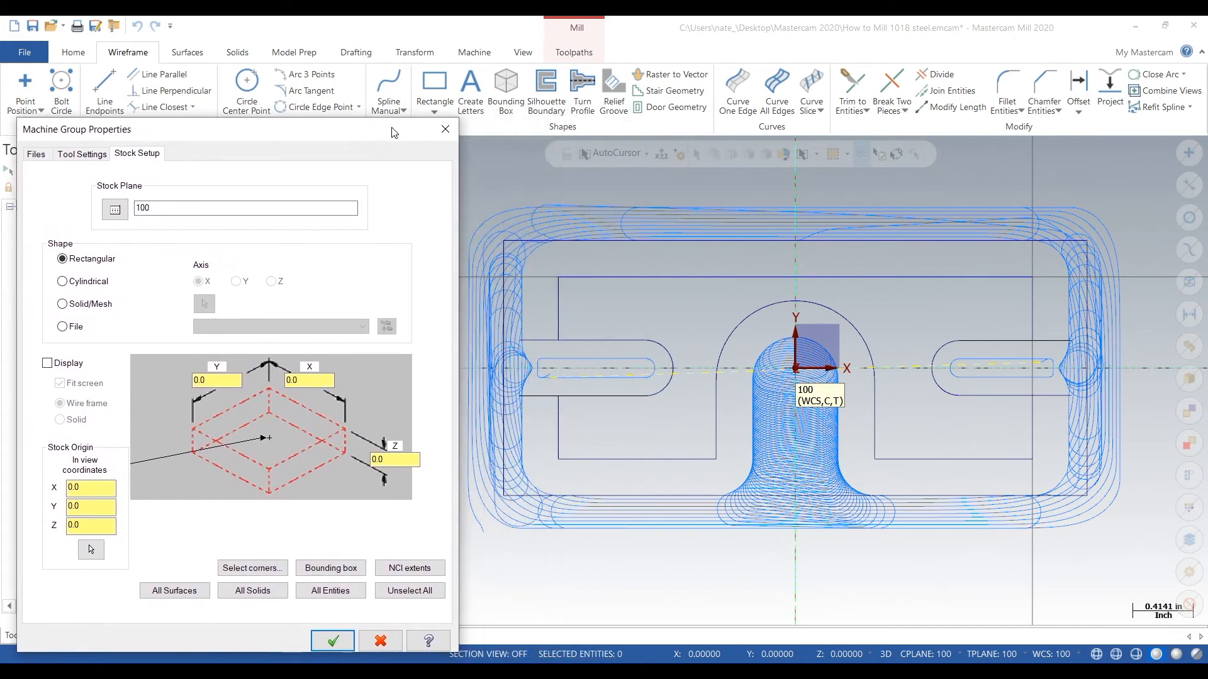
pyautogui.click(445, 129)
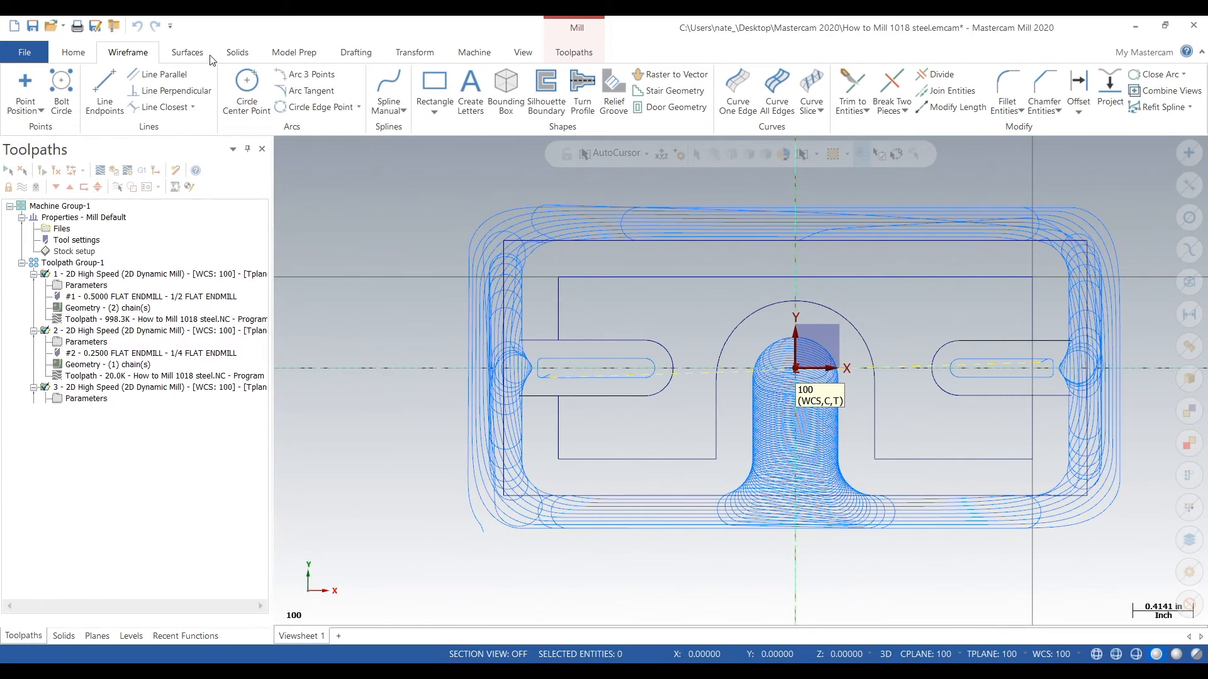
# Measure the distance between the stock outline's lower and upper edges.
pyautogui.click(76, 56)
pyautogui.click(671, 91)
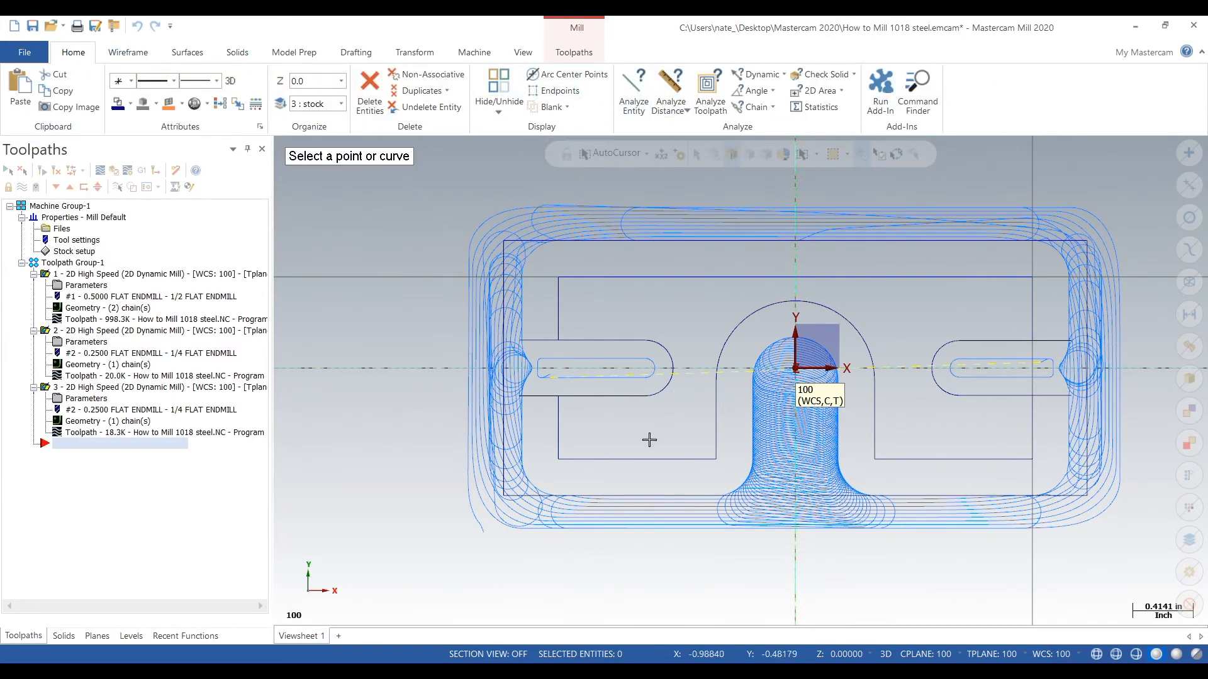
pyautogui.click(634, 496)
pyautogui.click(617, 240)
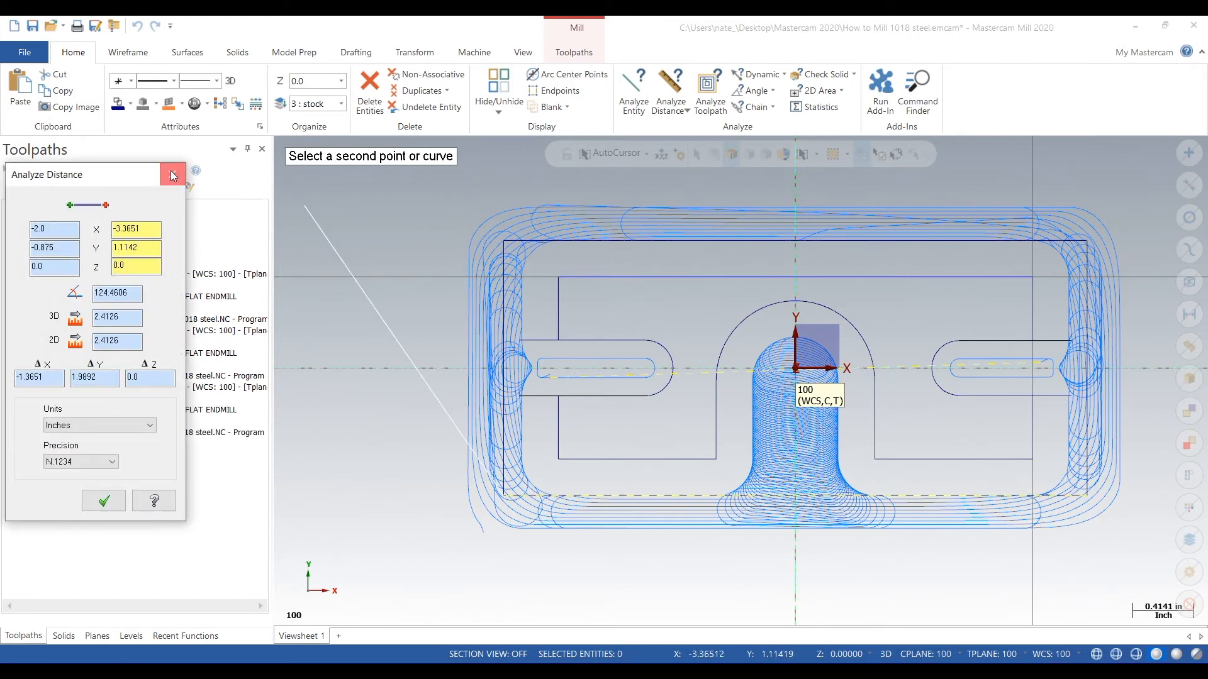
pyautogui.click(172, 174)
# Set the rectangular stock's origin to X0 Y0 Z0 at the WCS origin and its Y size to 1.75 in.
pyautogui.click(75, 251)
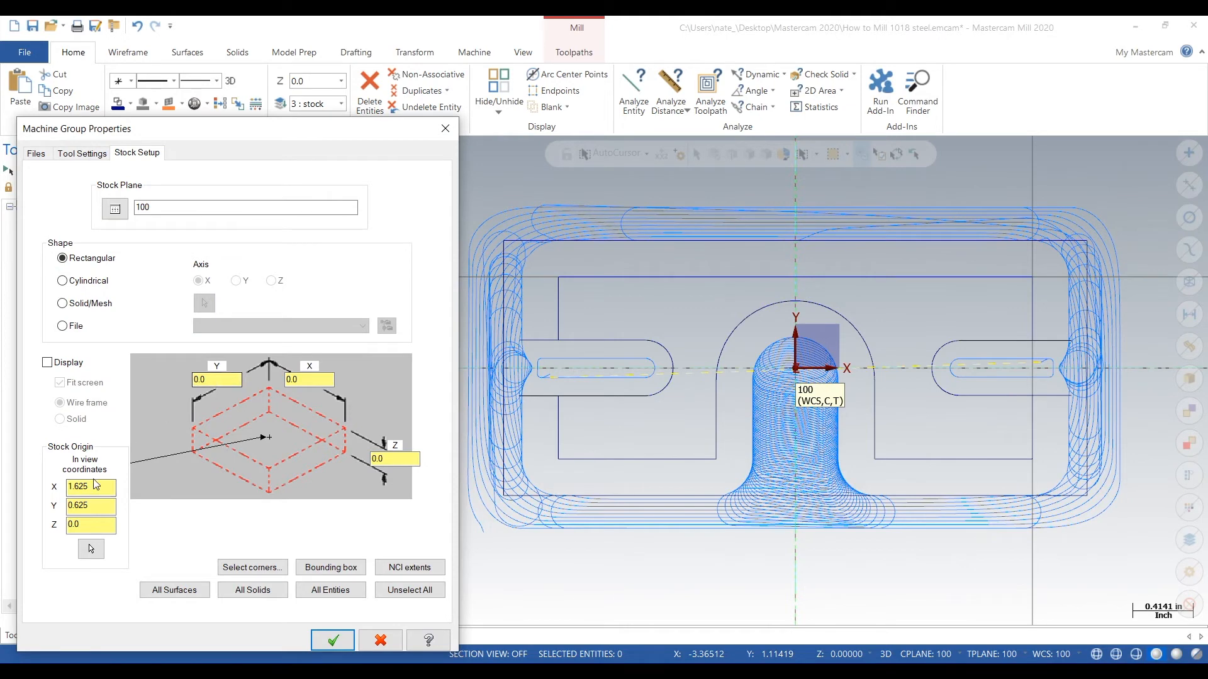
pyautogui.click(333, 640)
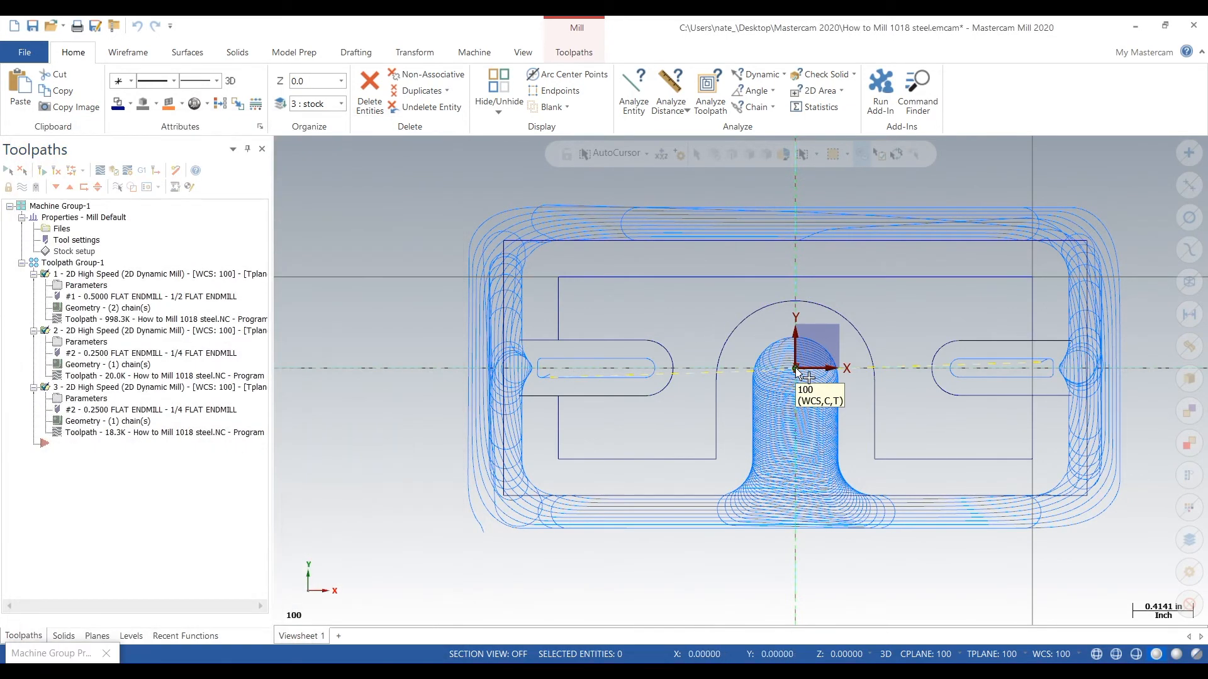
pyautogui.click(75, 252)
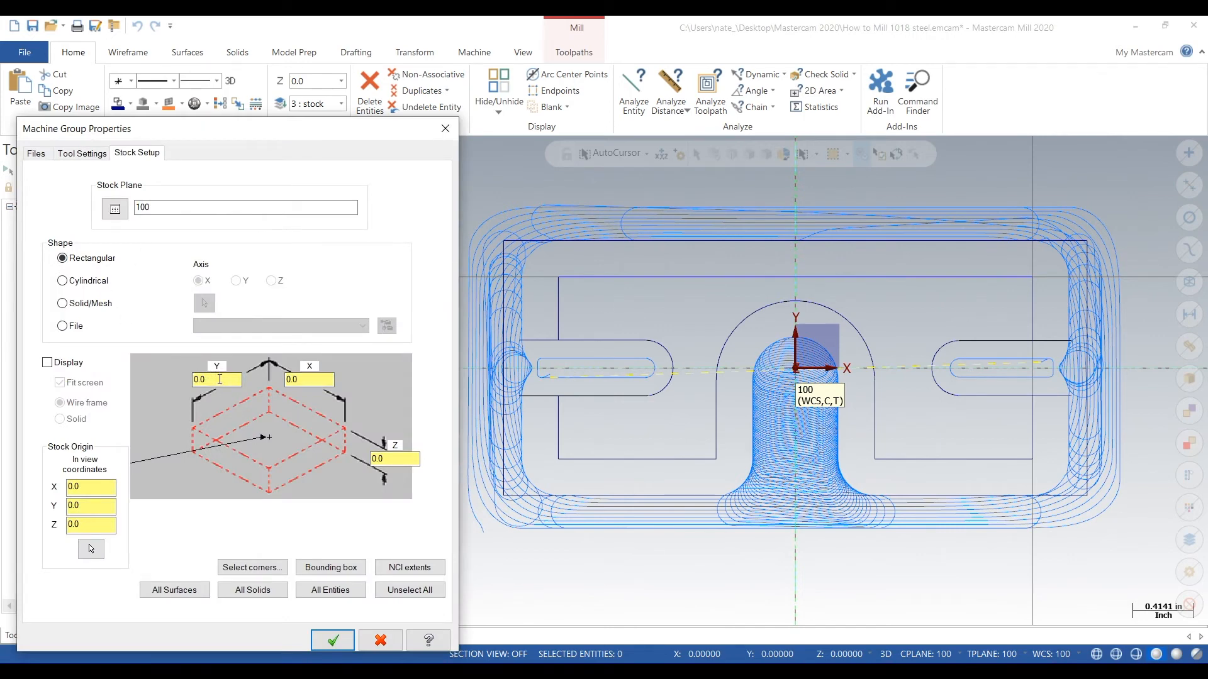
pyautogui.write('1.75')
pyautogui.click(332, 641)
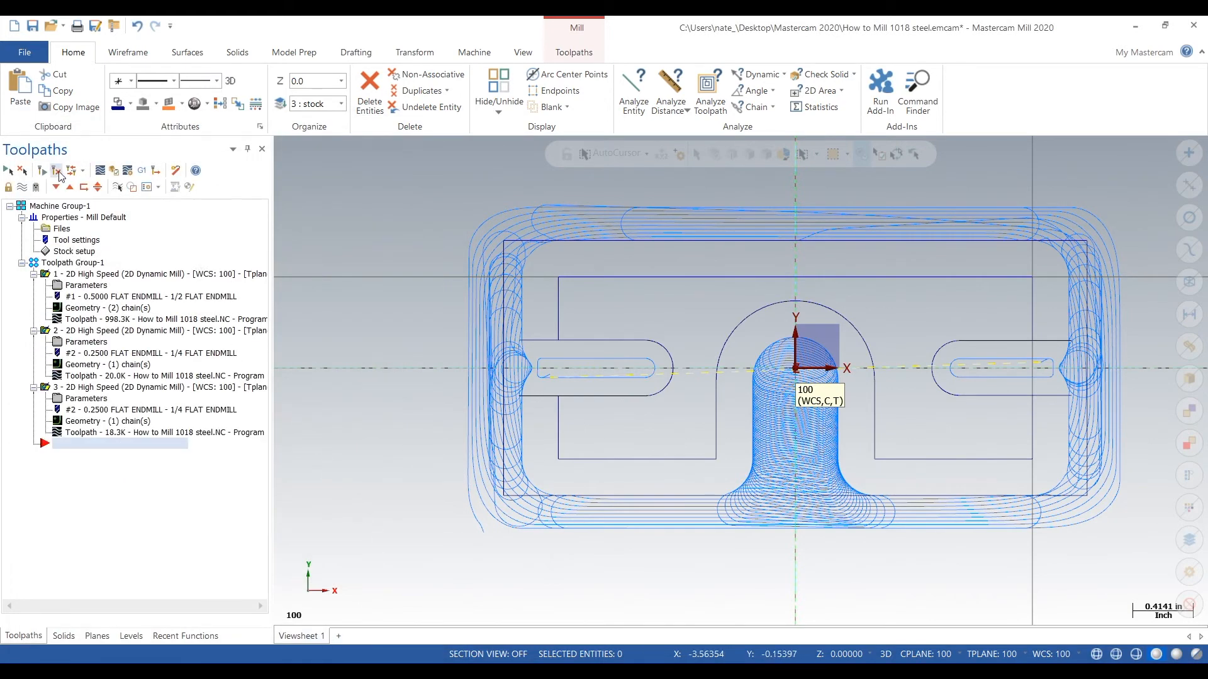
# Open the verification of all three operations and hide the milling tool's holder.
pyautogui.click(114, 171)
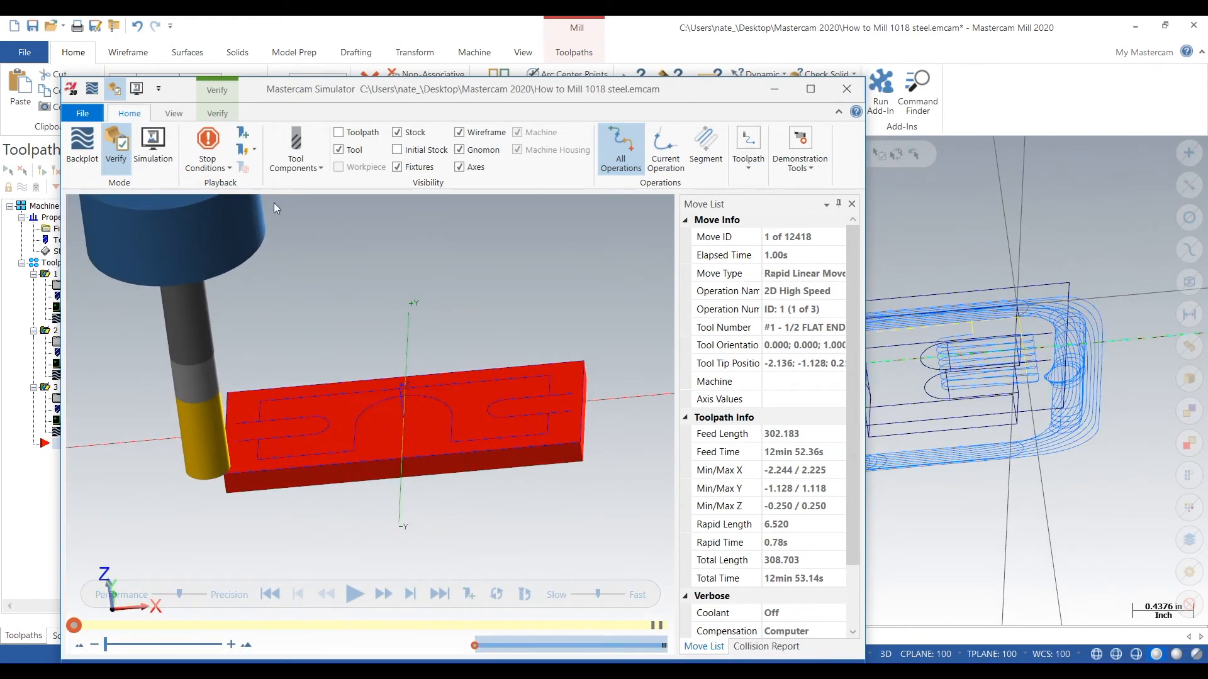
pyautogui.click(318, 167)
pyautogui.click(307, 207)
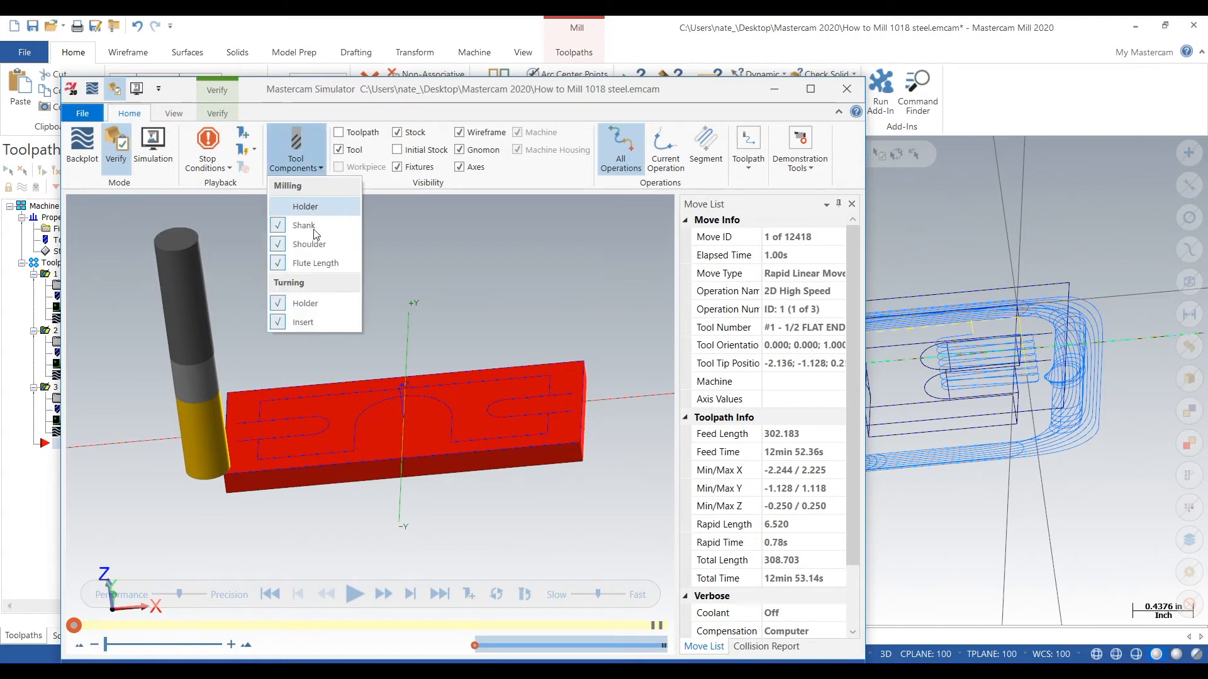
pyautogui.click(322, 516)
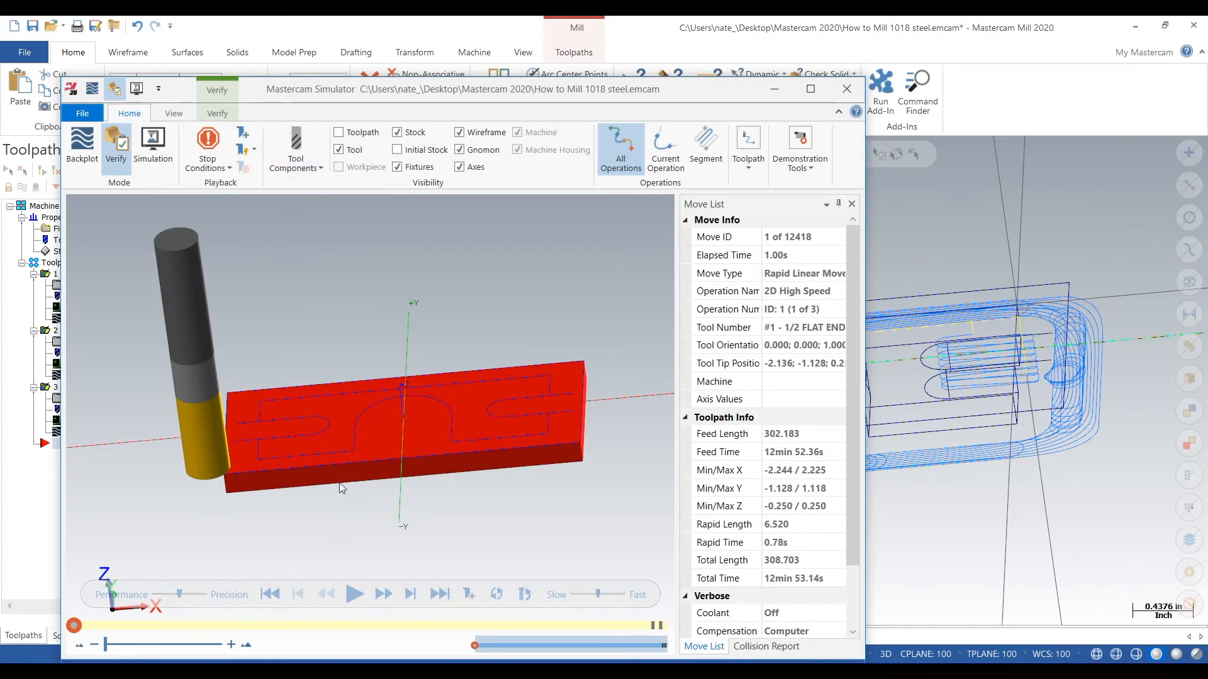
# Play the stock-removal verification from the top view at a slower playback speed.
pyautogui.click(355, 594)
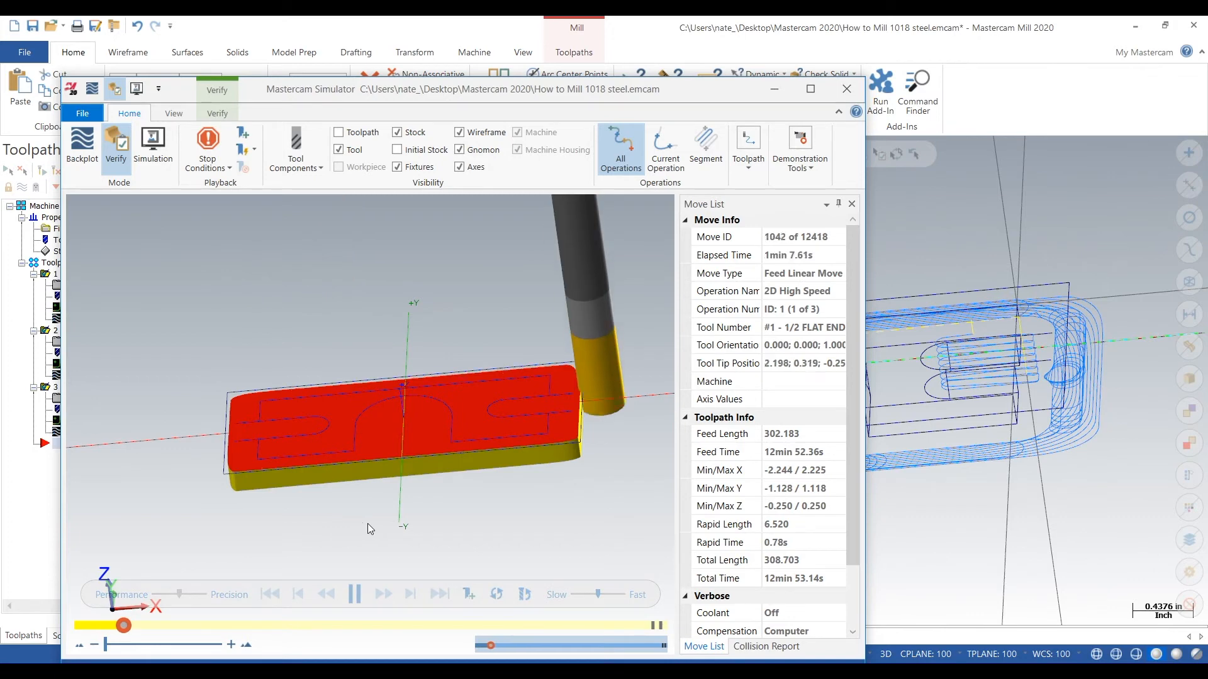
pyautogui.rightClick(365, 524)
pyautogui.click(417, 440)
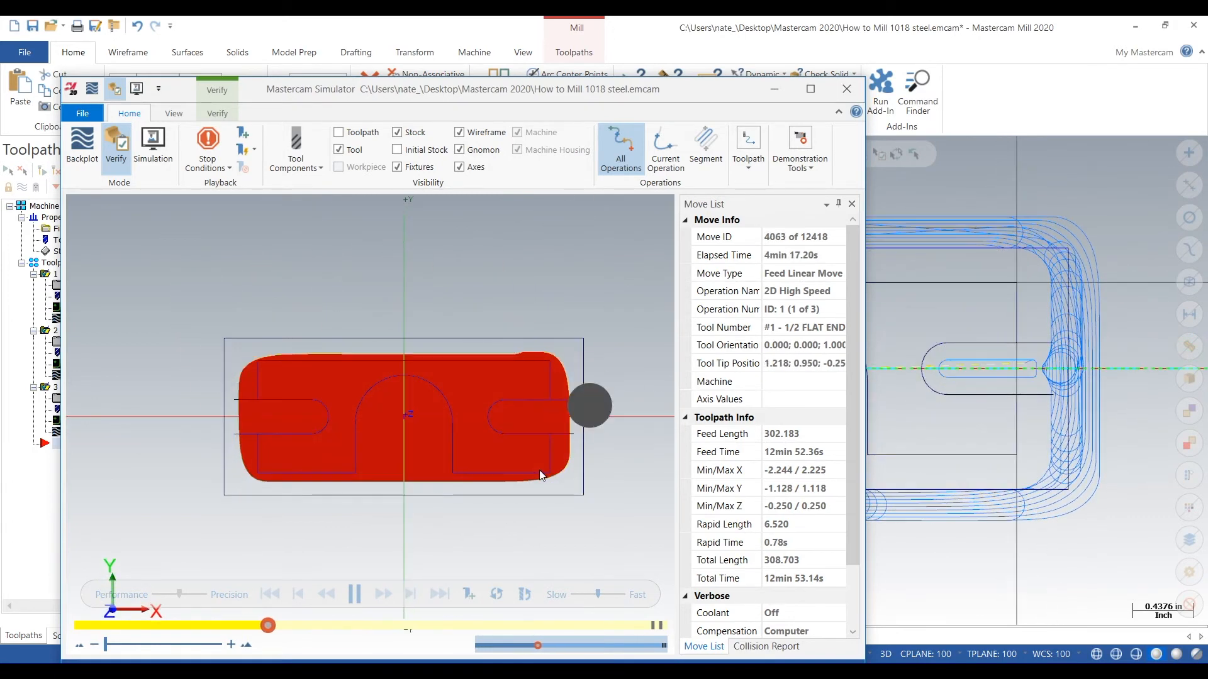
pyautogui.click(580, 594)
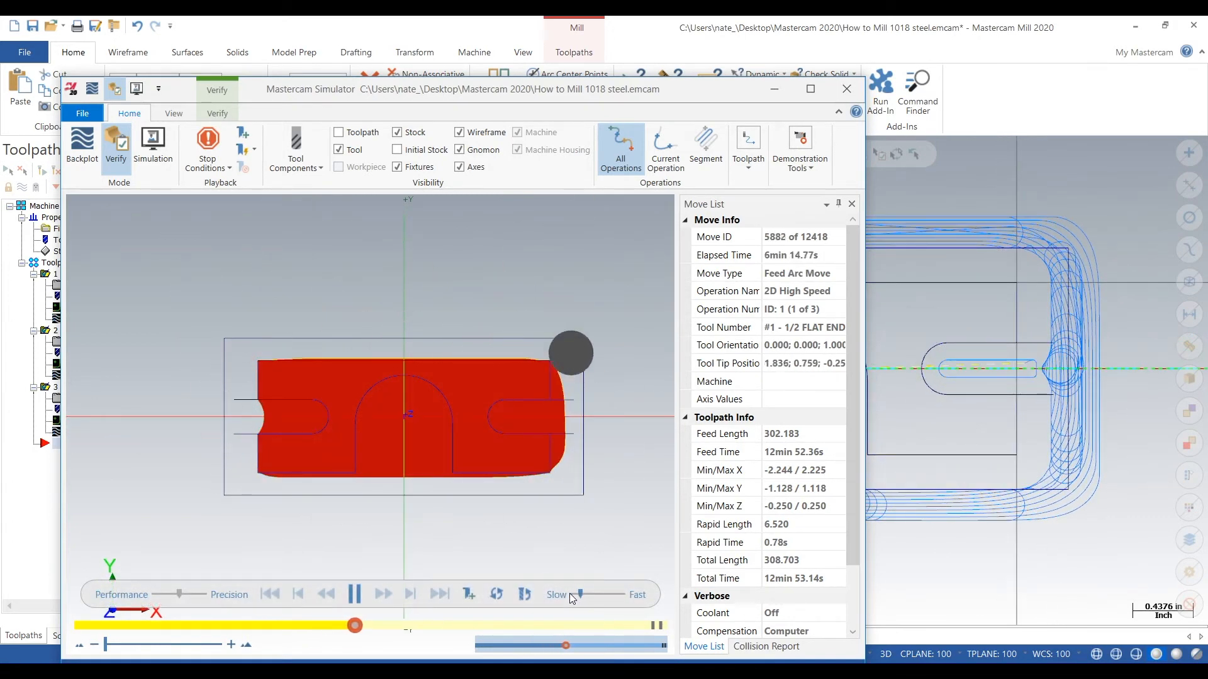
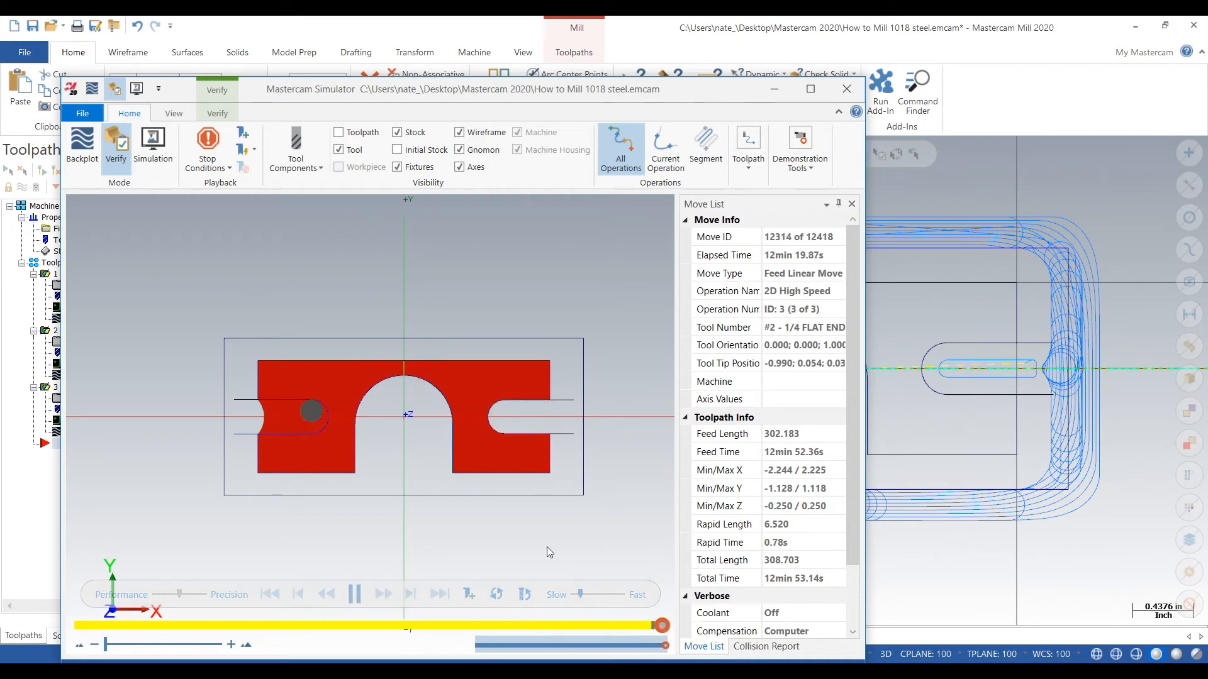
pyautogui.moveTo(435, 516)
pyautogui.mouseDown(button='middle')
pyautogui.moveTo(472, 464)
pyautogui.moveTo(408, 498)
pyautogui.moveTo(431, 495)
pyautogui.mouseUp(button='middle')
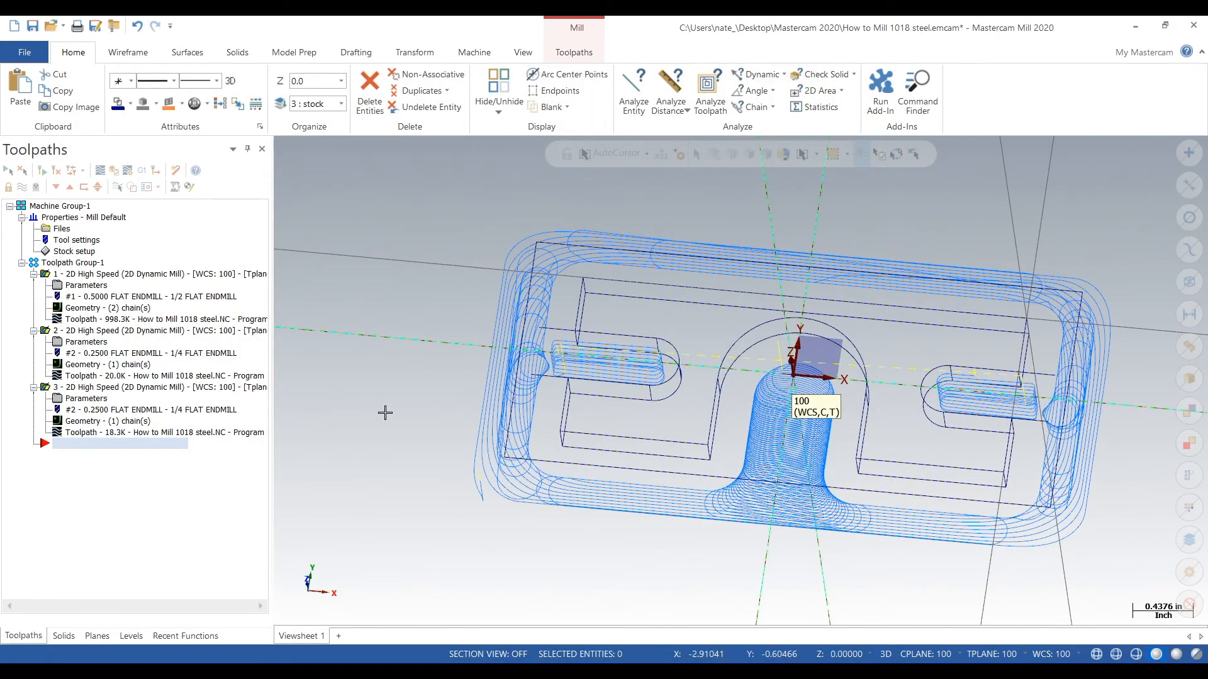
pyautogui.moveTo(385, 412); pyautogui.dragTo(574, 366, button='middle')
pyautogui.moveTo(497, 364); pyautogui.dragTo(383, 401, button='middle')
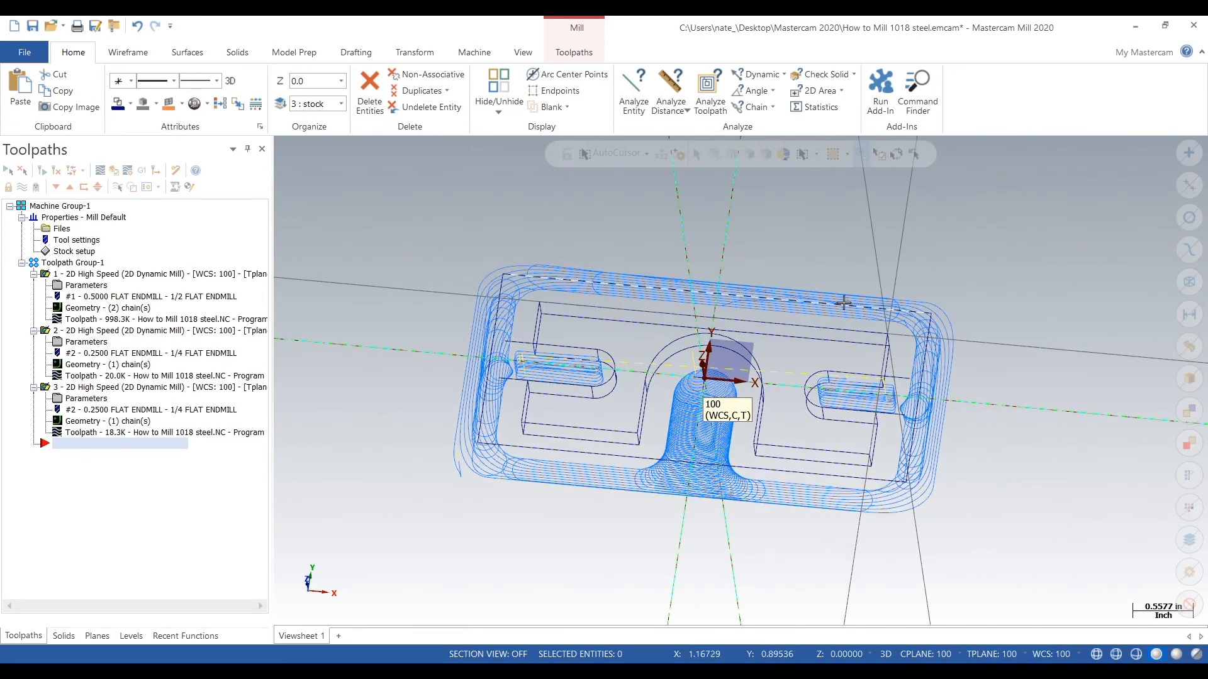
pyautogui.moveTo(838, 304); pyautogui.dragTo(1016, 320, button='middle')
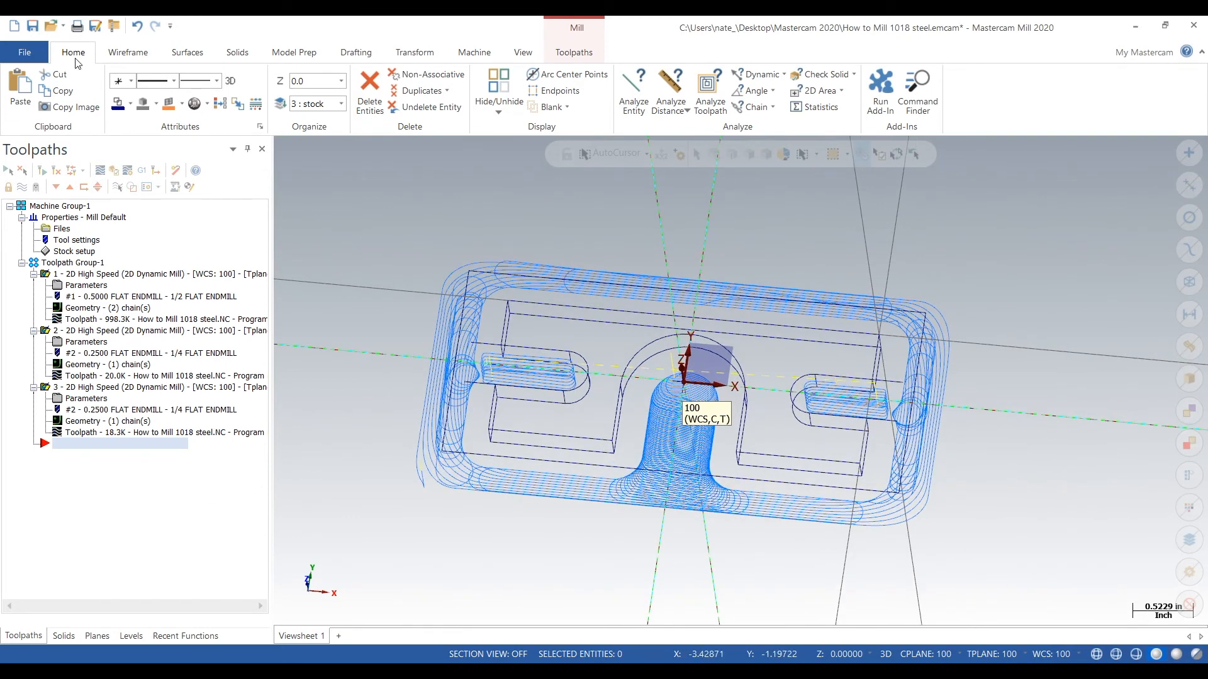
# Start a 2D Contour toolpath and chain the part's top outline from the edge above the left slot, reversing the direction to follow the long upper edge.
pyautogui.click(553, 54)
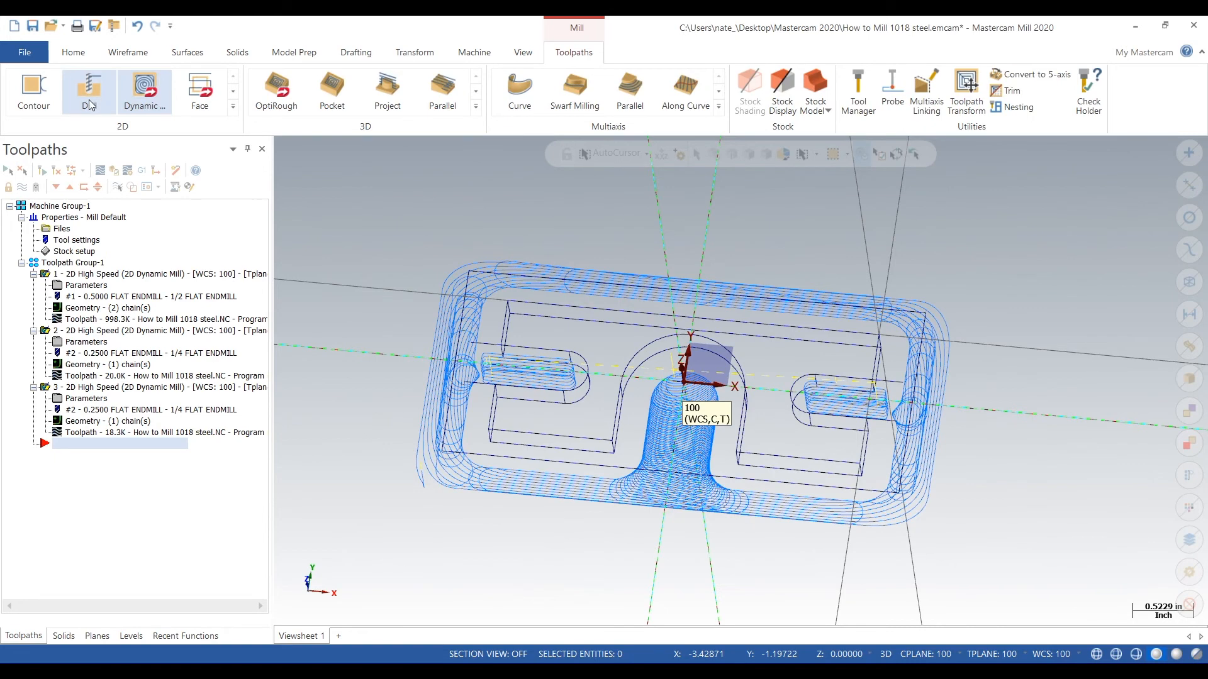
pyautogui.click(233, 107)
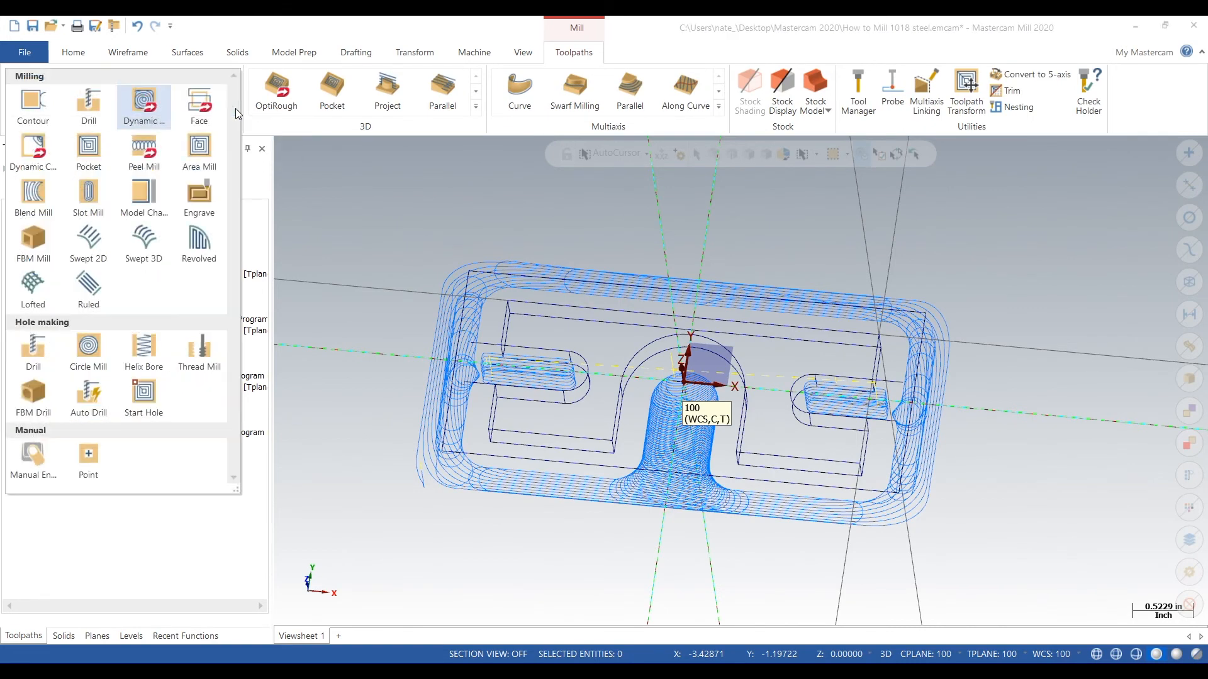
pyautogui.click(29, 101)
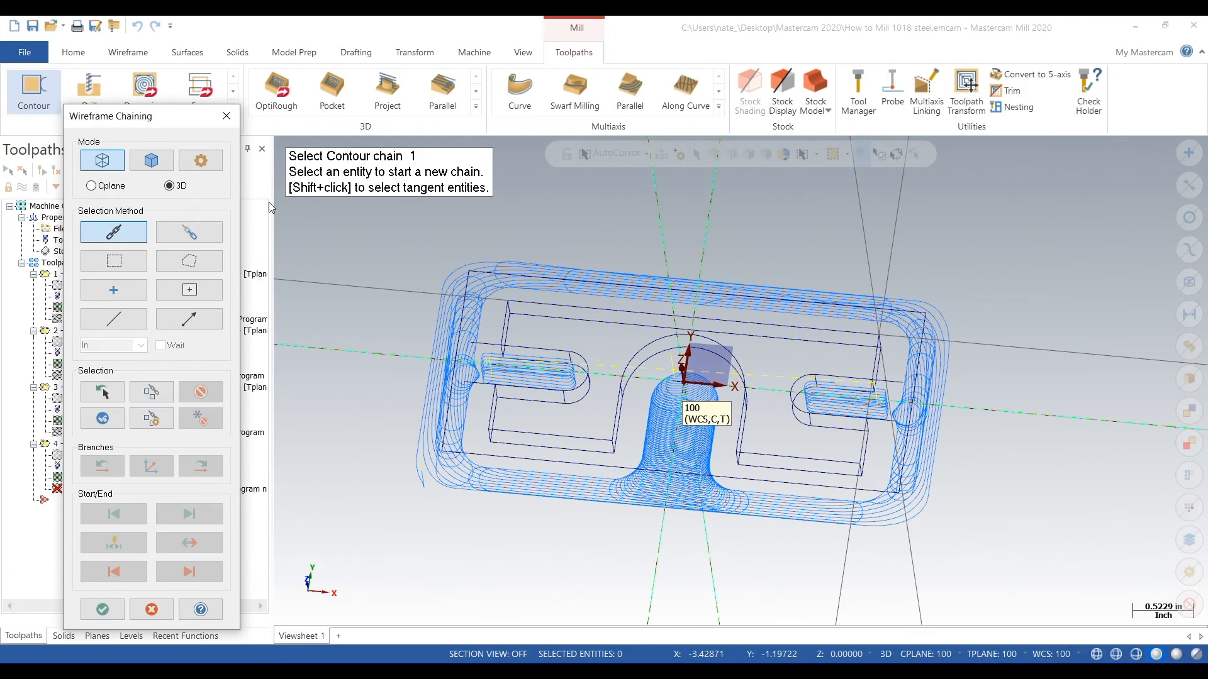
pyautogui.scroll(3, 403, 267)
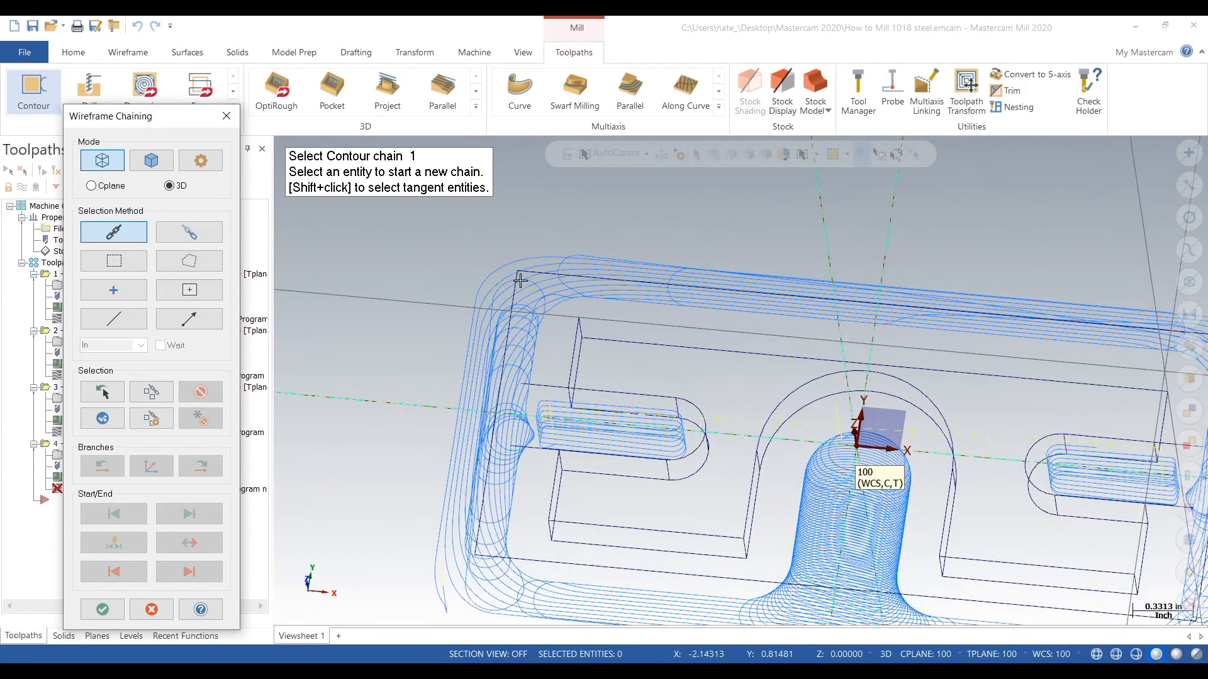
pyautogui.click(578, 346)
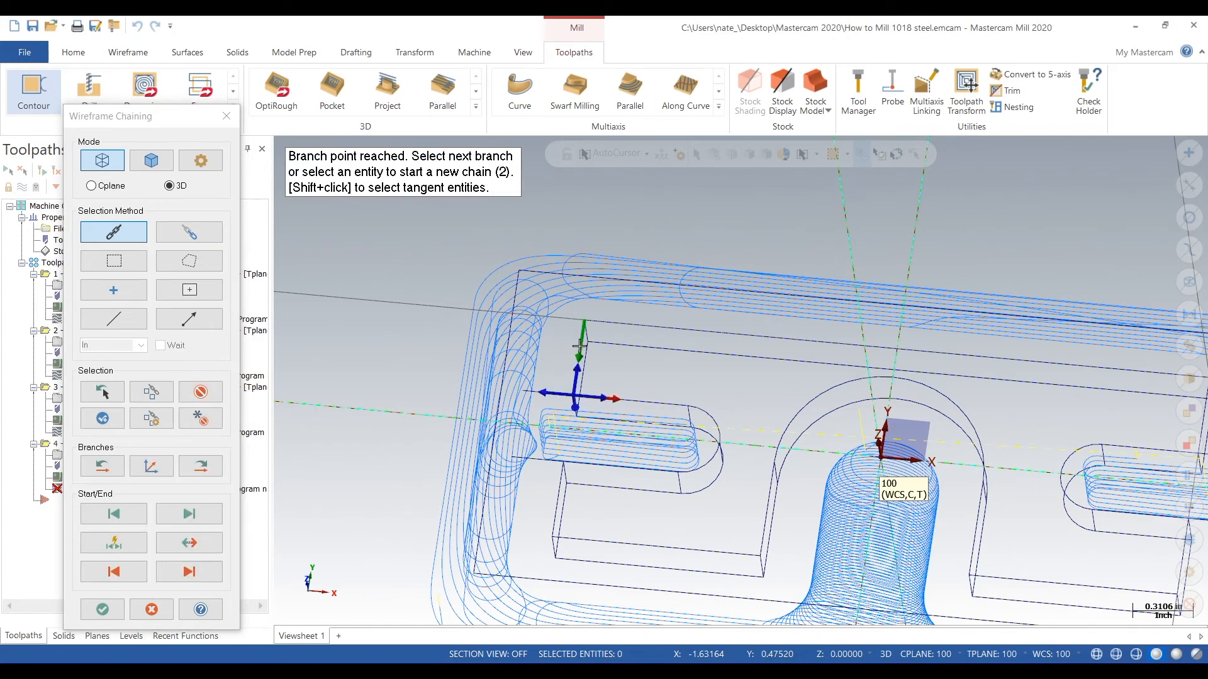
pyautogui.click(187, 541)
pyautogui.click(676, 328)
# Extend the contour chain down the part's right side, around the right slot and along the short edge below it.
pyautogui.scroll(-4, 367, 361)
pyautogui.scroll(2, 843, 370)
pyautogui.scroll(5, 790, 381)
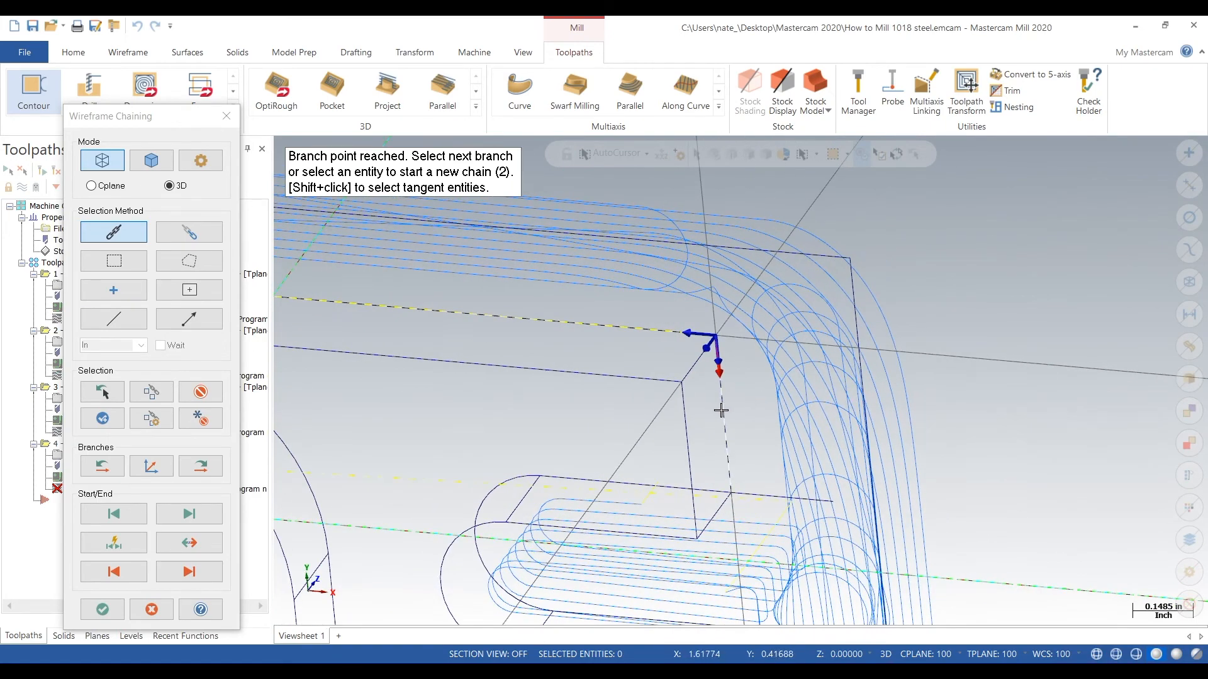
pyautogui.scroll(2, 644, 501)
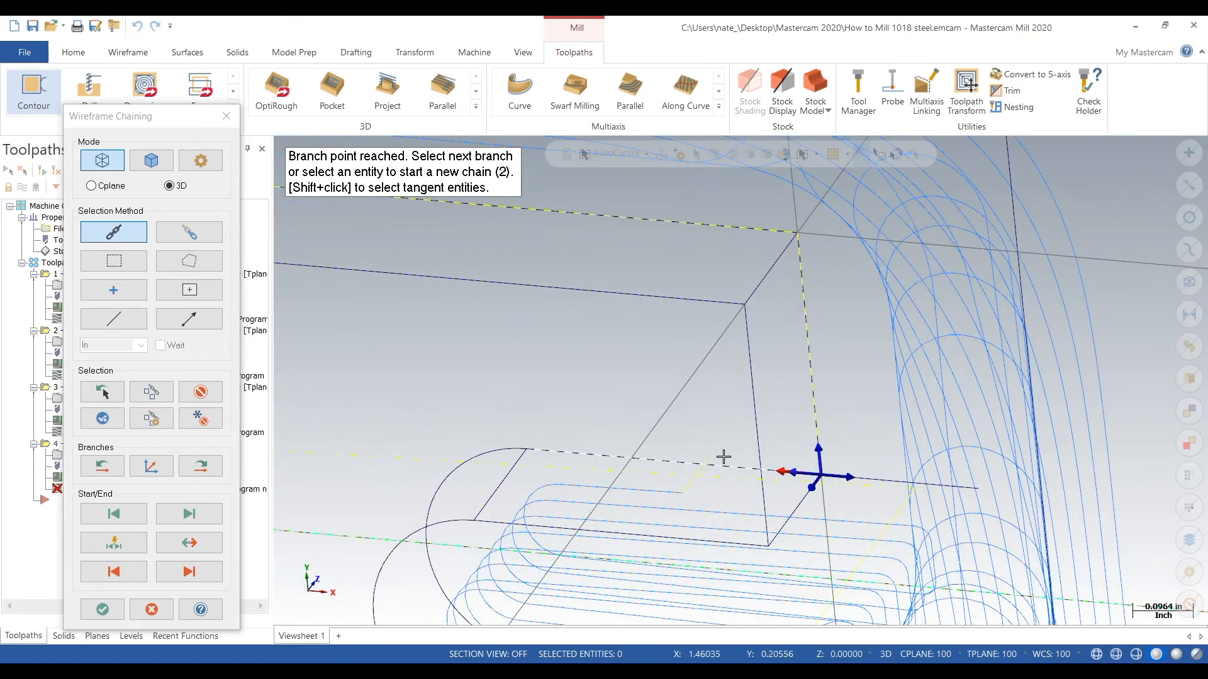
pyautogui.click(724, 460)
pyautogui.click(456, 461)
pyautogui.scroll(-4, 388, 323)
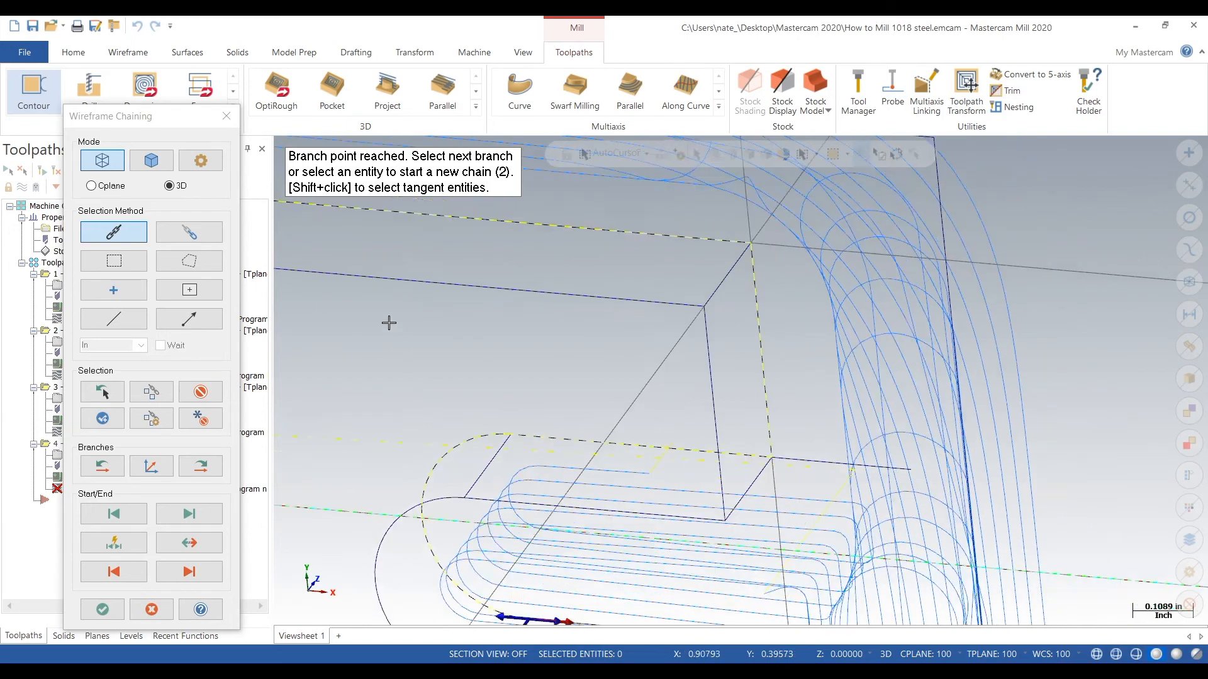
pyautogui.scroll(3, 534, 482)
pyautogui.click(528, 511)
pyautogui.scroll(-2, 601, 478)
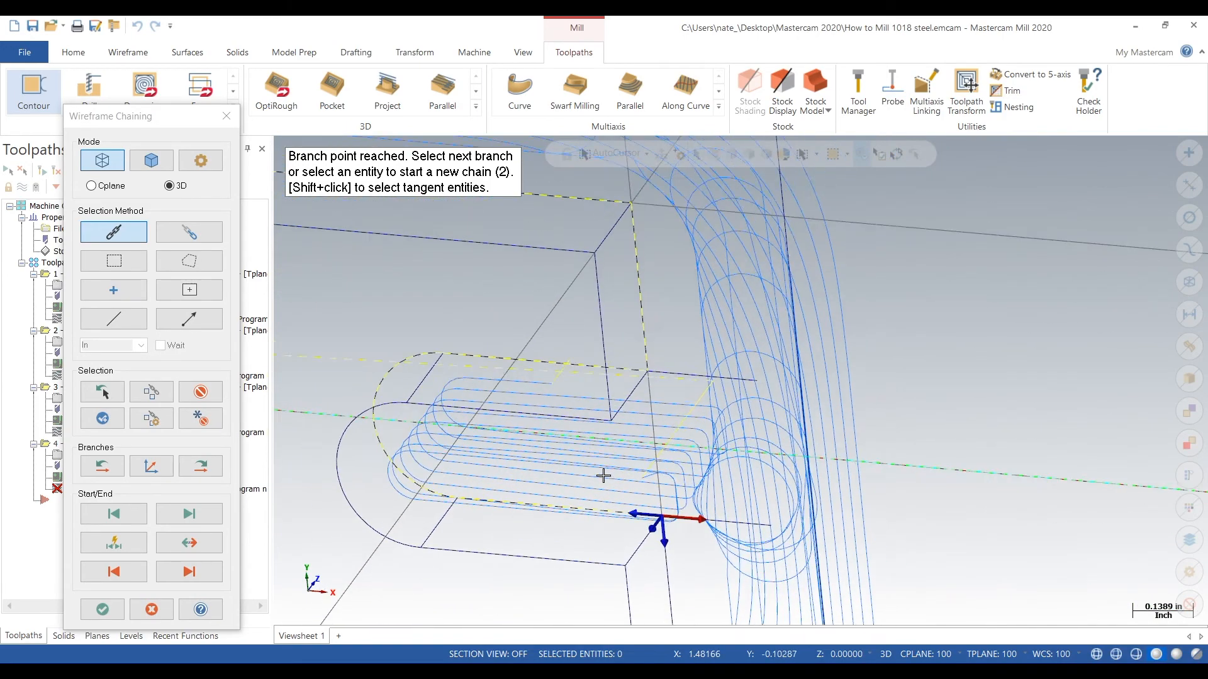
pyautogui.click(662, 556)
# Continue the contour chain along the lower right edge, around the central arch and along the lower left edge.
pyautogui.scroll(-1, 685, 469)
pyautogui.scroll(1, 623, 545)
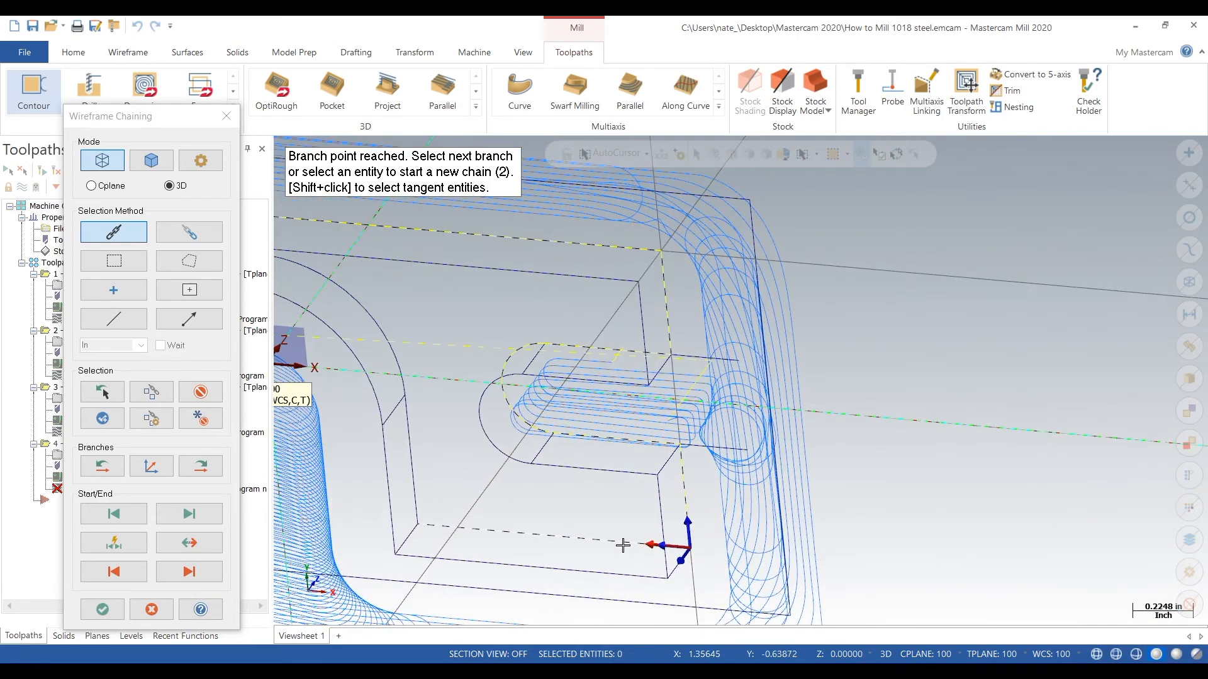
pyautogui.click(615, 534)
pyautogui.click(416, 468)
pyautogui.click(377, 326)
pyautogui.scroll(-4, 605, 369)
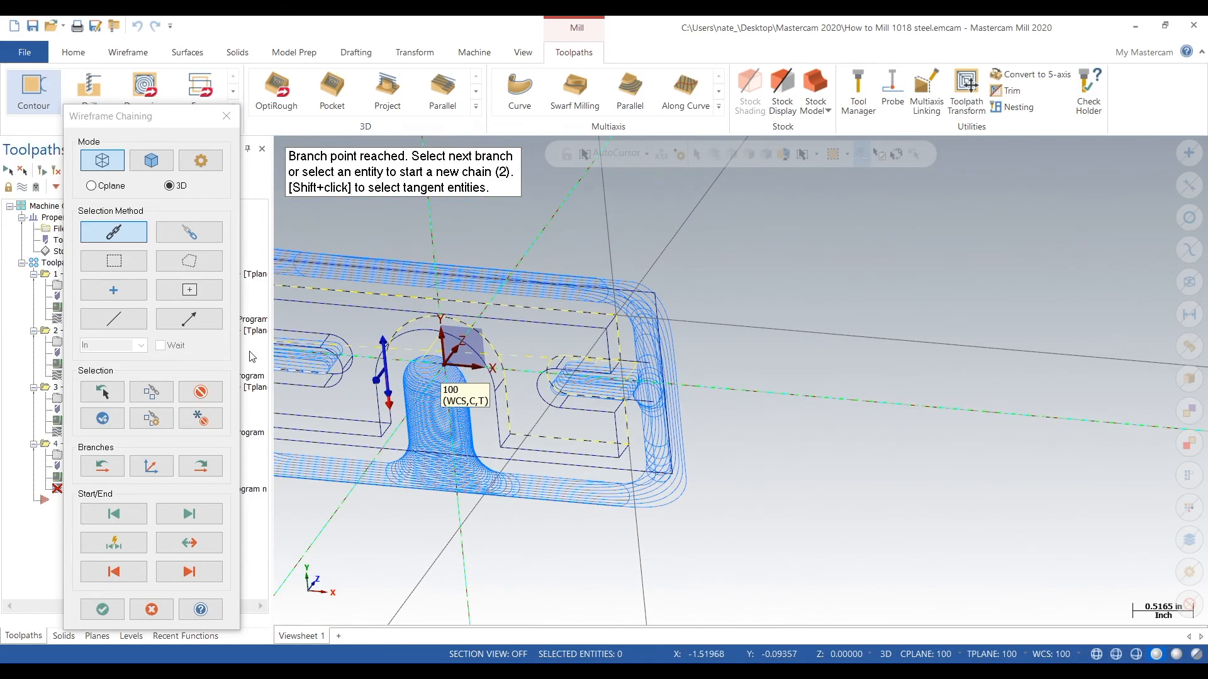
pyautogui.scroll(6, 359, 380)
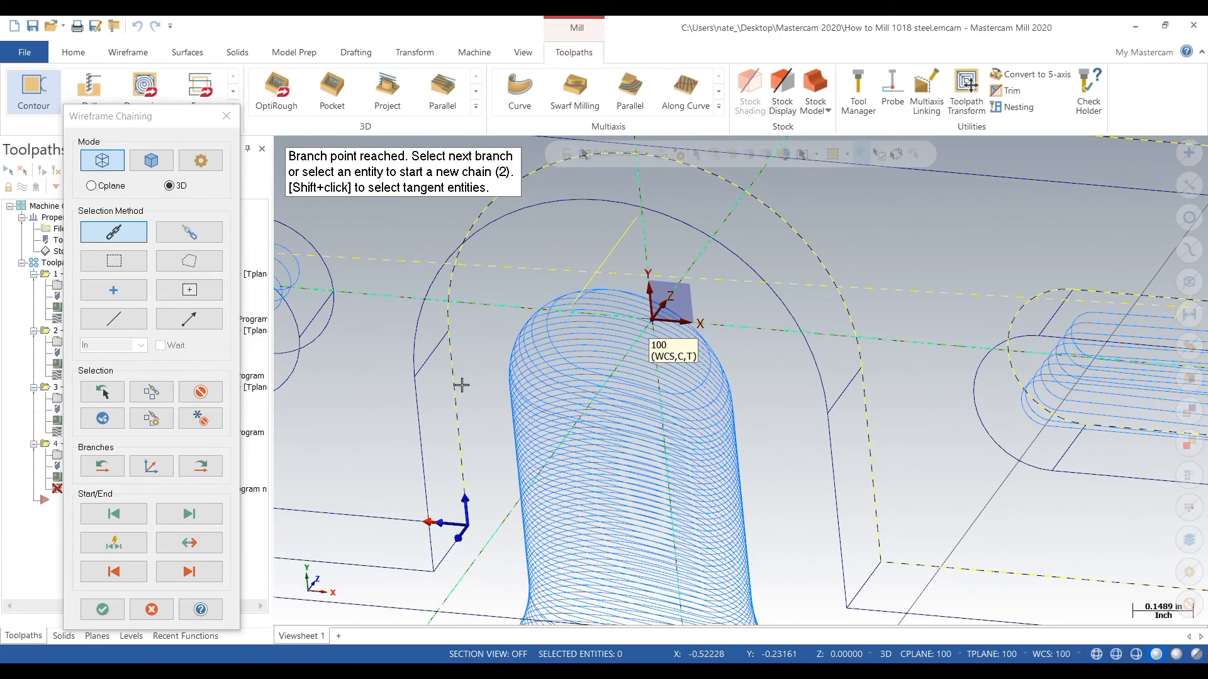
pyautogui.scroll(-4, 461, 385)
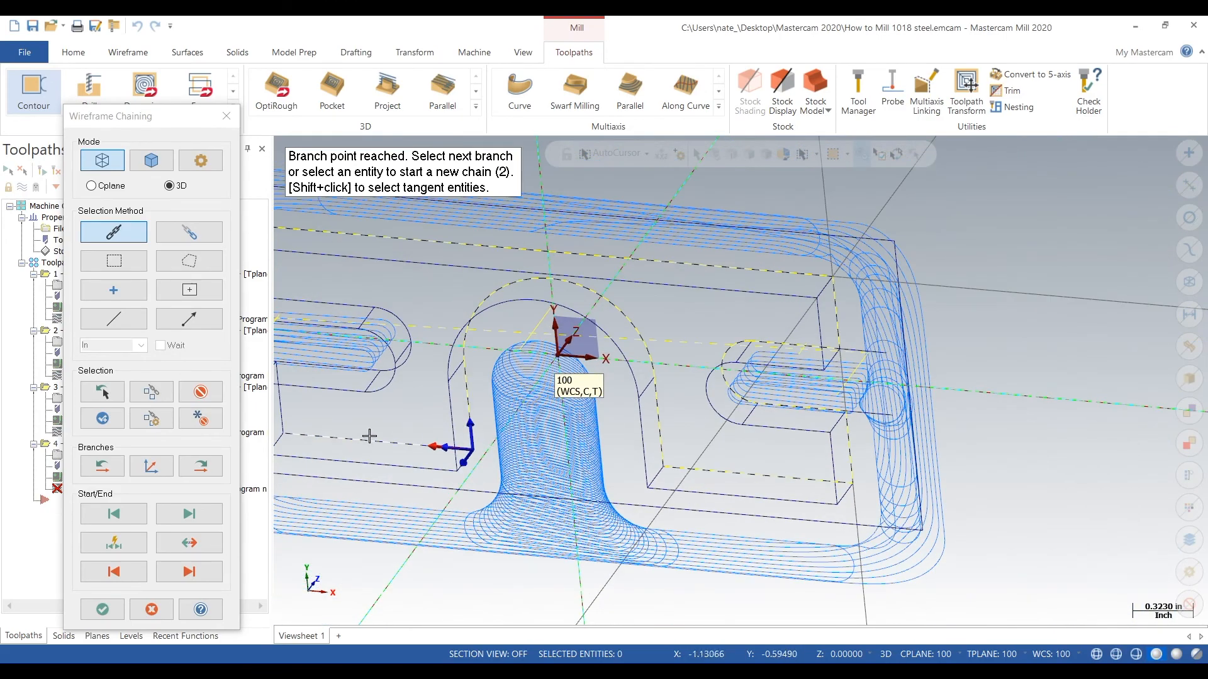
pyautogui.scroll(-2, 443, 417)
pyautogui.scroll(4, 343, 383)
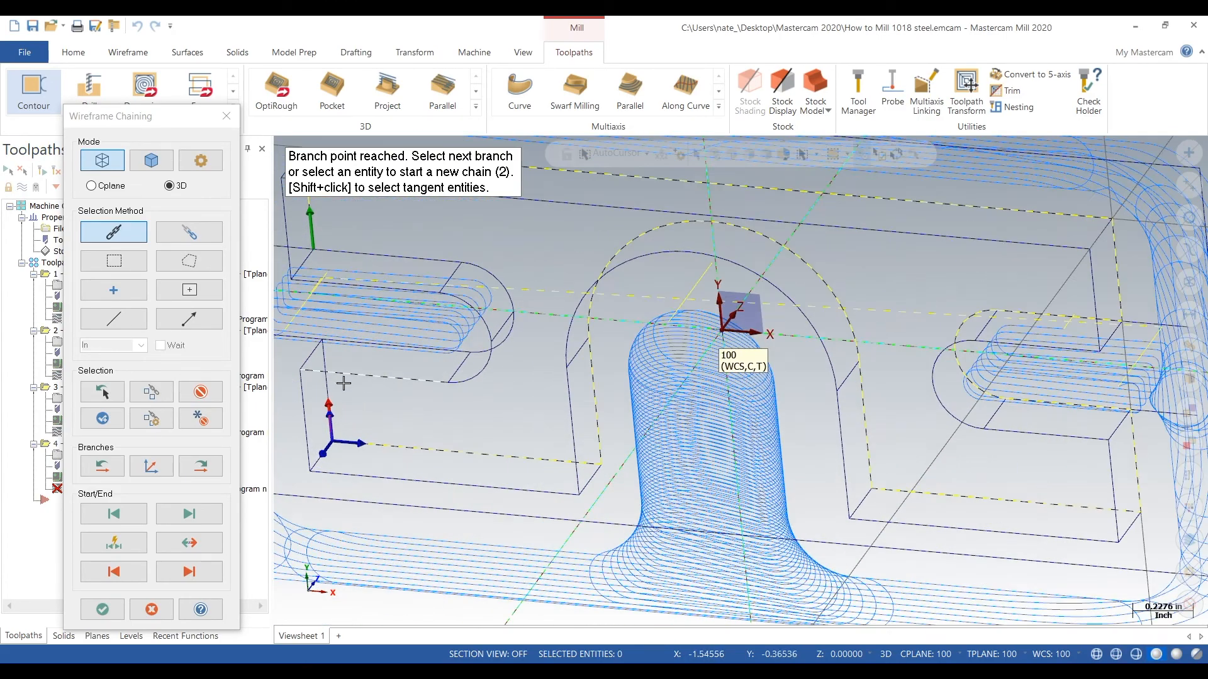
# Finish the contour chain up the left edge and around the left slot to its starting point, and accept it.
pyautogui.click(326, 378)
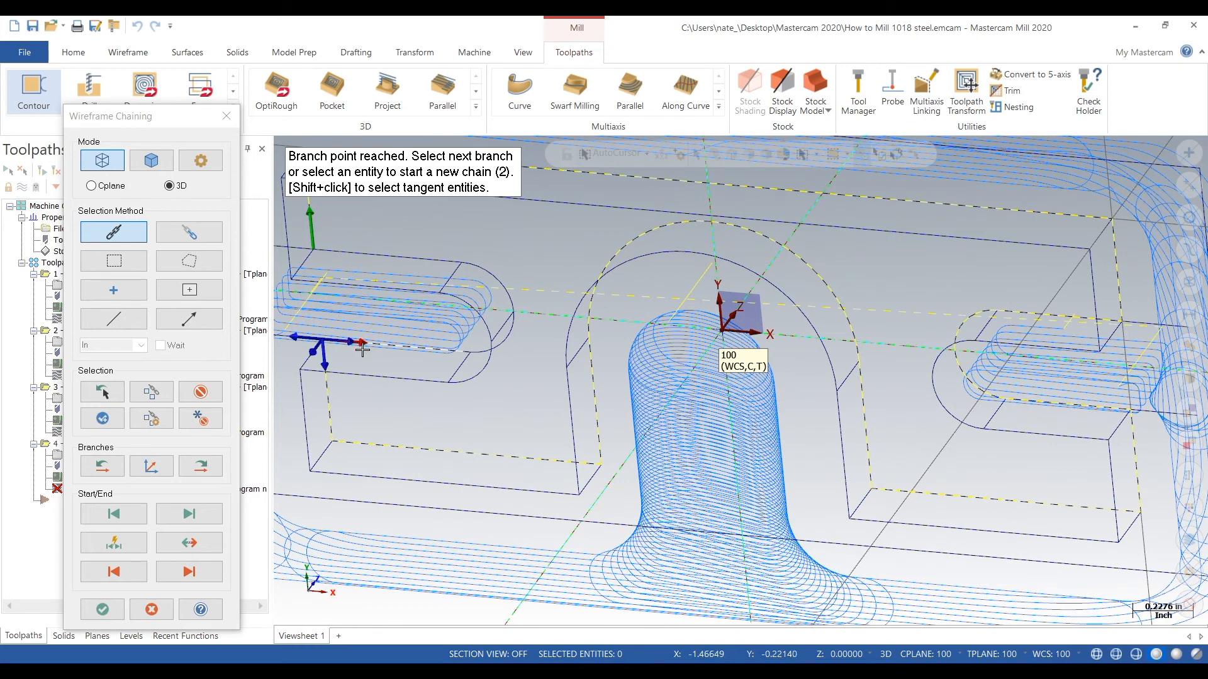
pyautogui.click(363, 350)
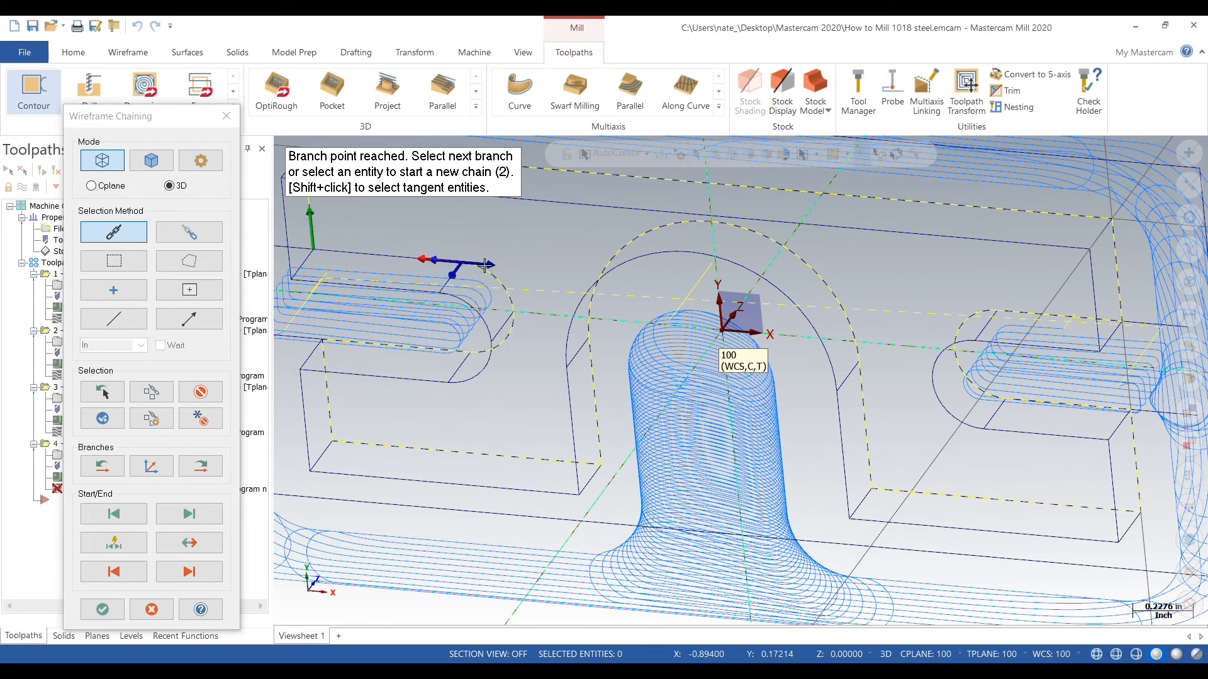
pyautogui.click(364, 250)
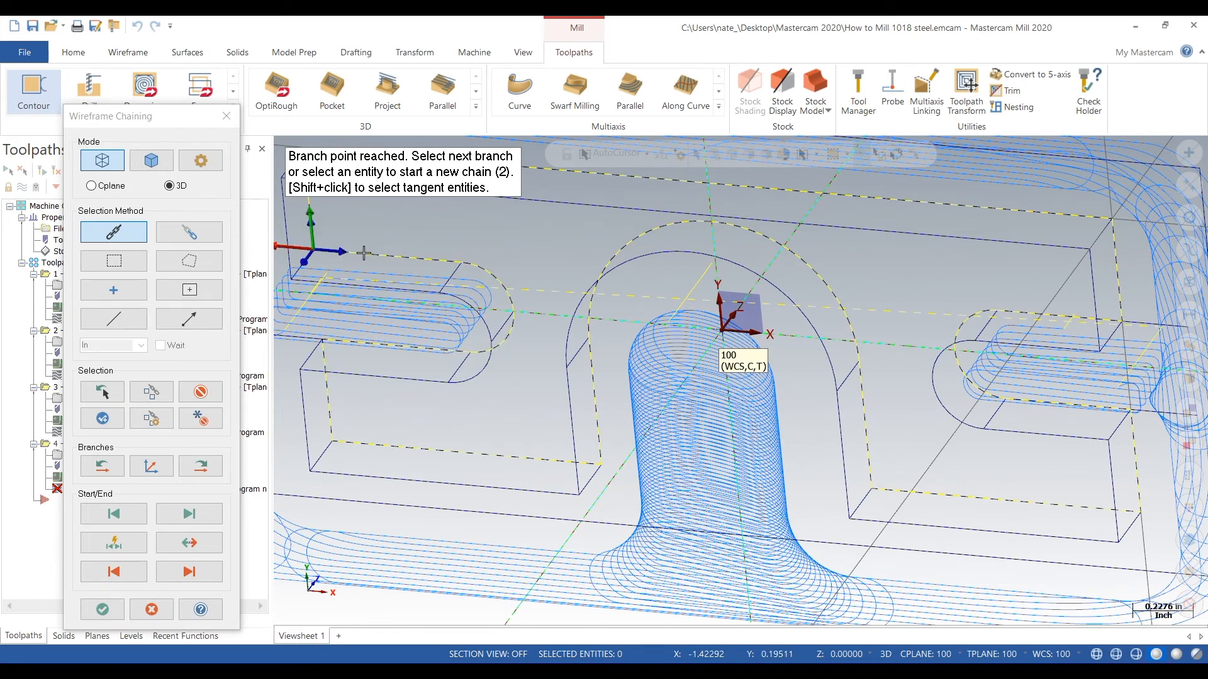
pyautogui.click(112, 614)
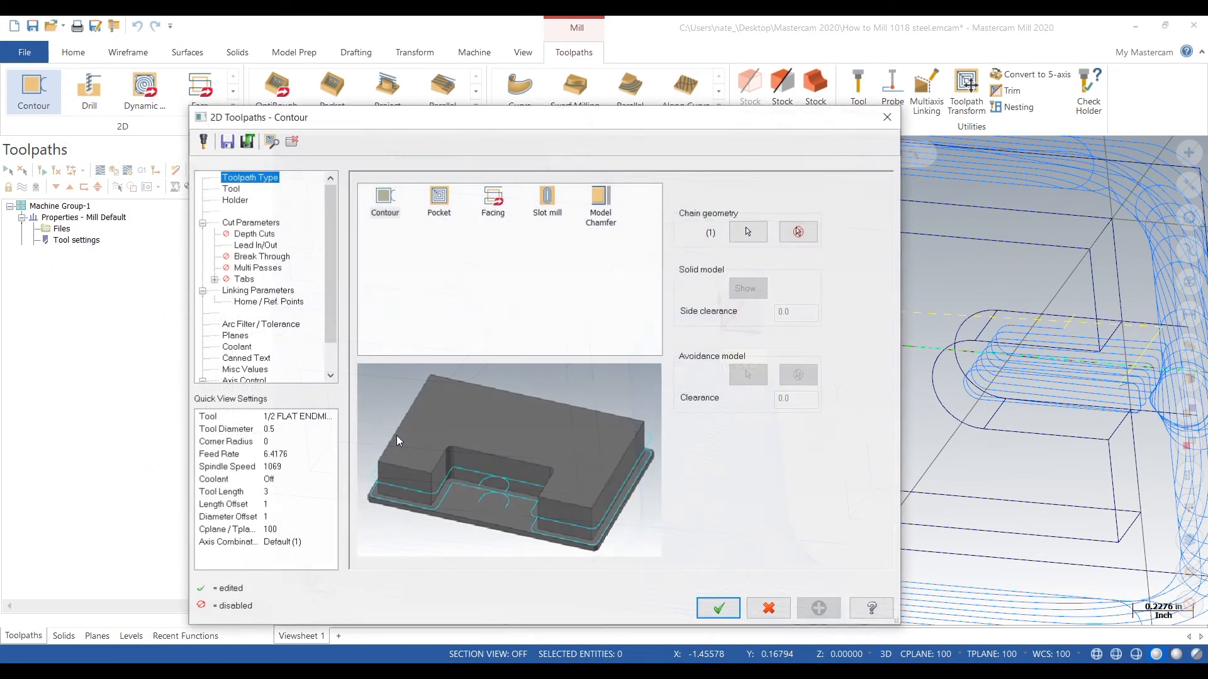
# Choose the 1/4 flat endmill for the contour and set spindle speed 3056, feed rate 18 and plunge rate 18, consulting the speeds-and-feeds web page.
pyautogui.click(231, 189)
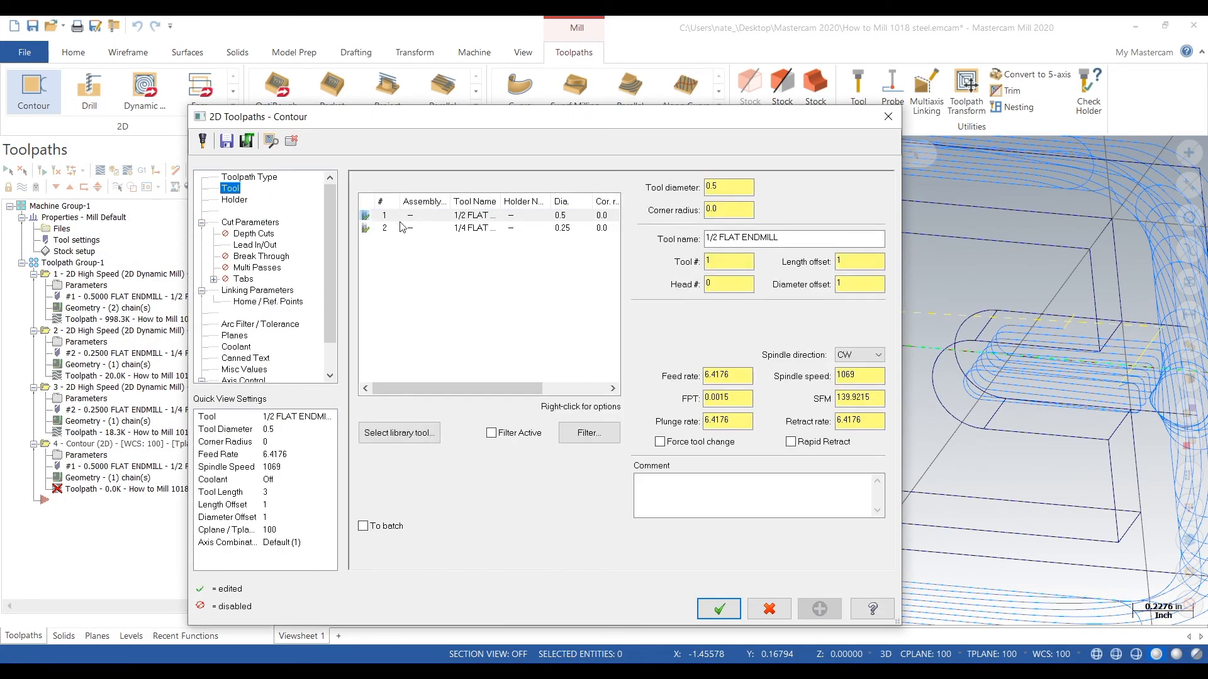
pyautogui.click(442, 229)
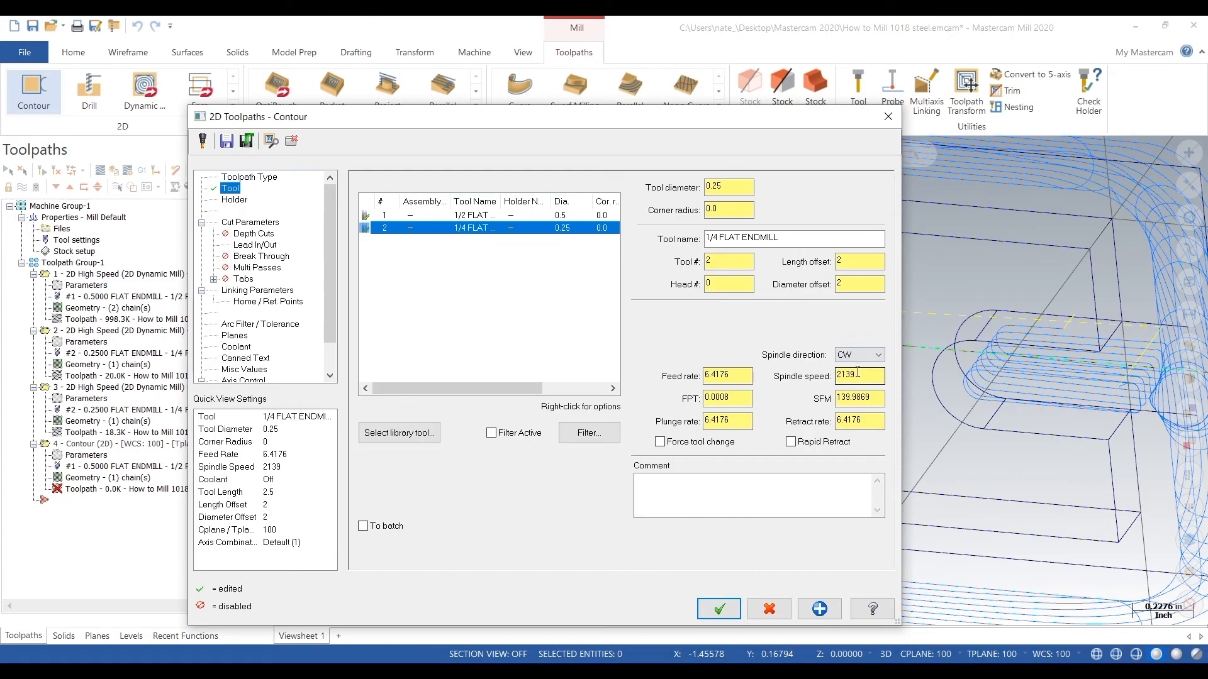
pyautogui.click(578, 670)
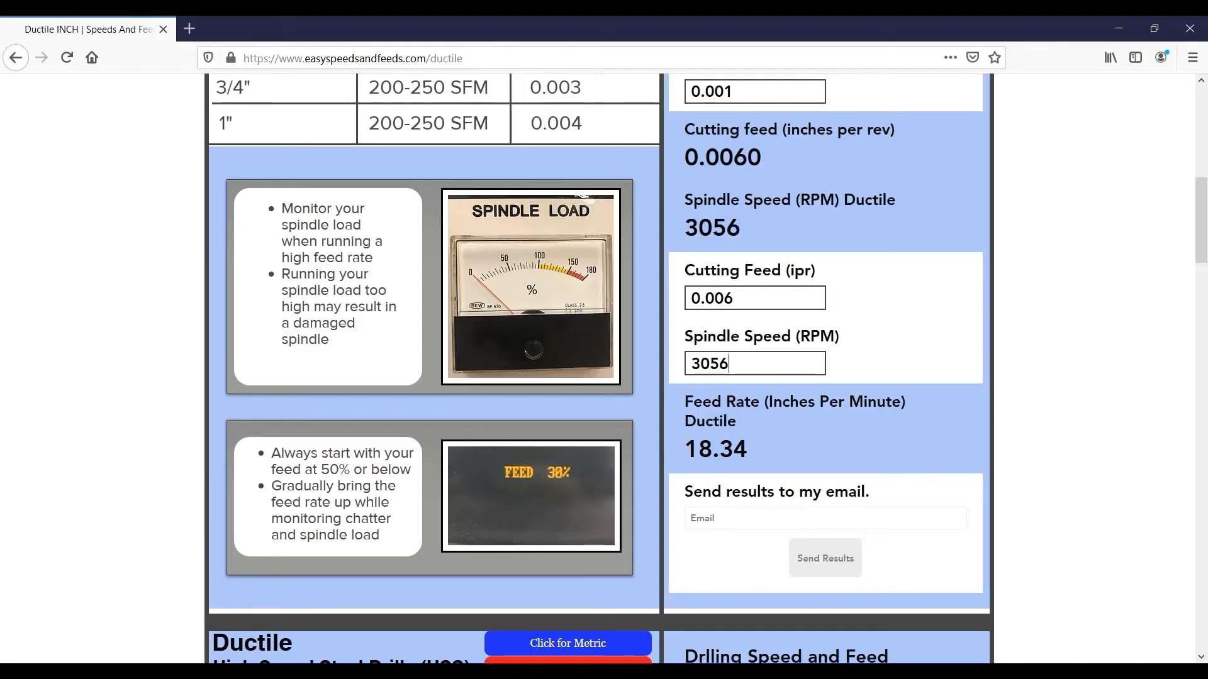
pyautogui.hotkey('alt', 'Tab')
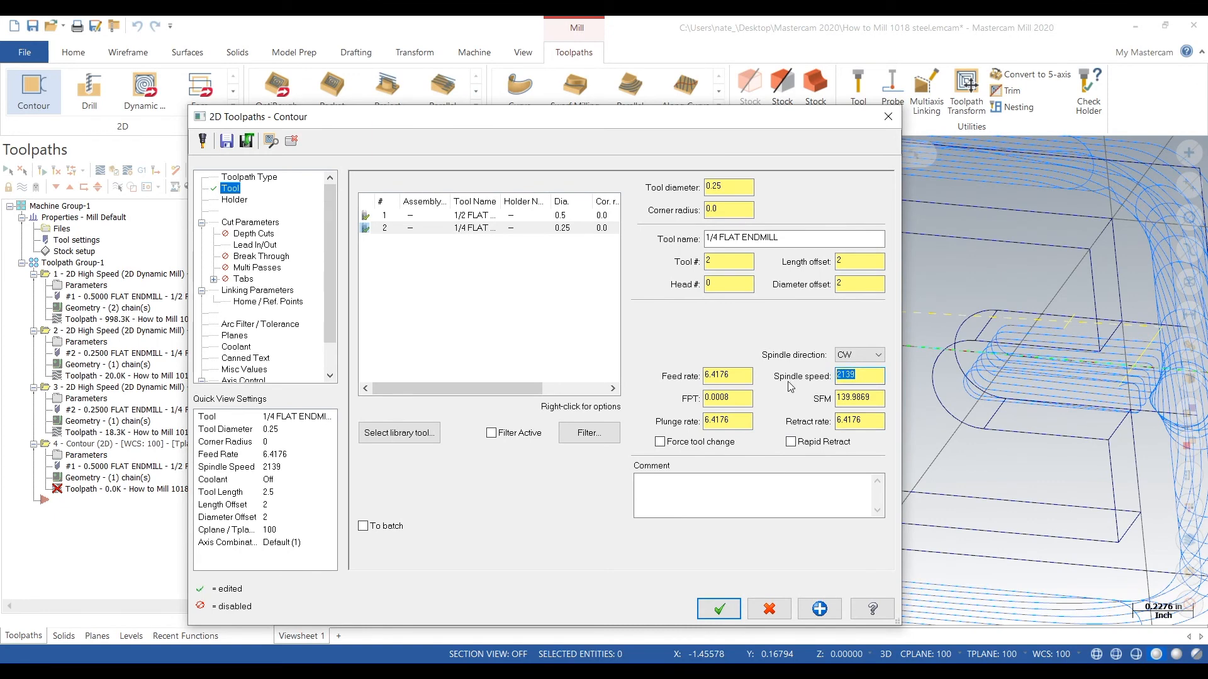
pyautogui.click(737, 376)
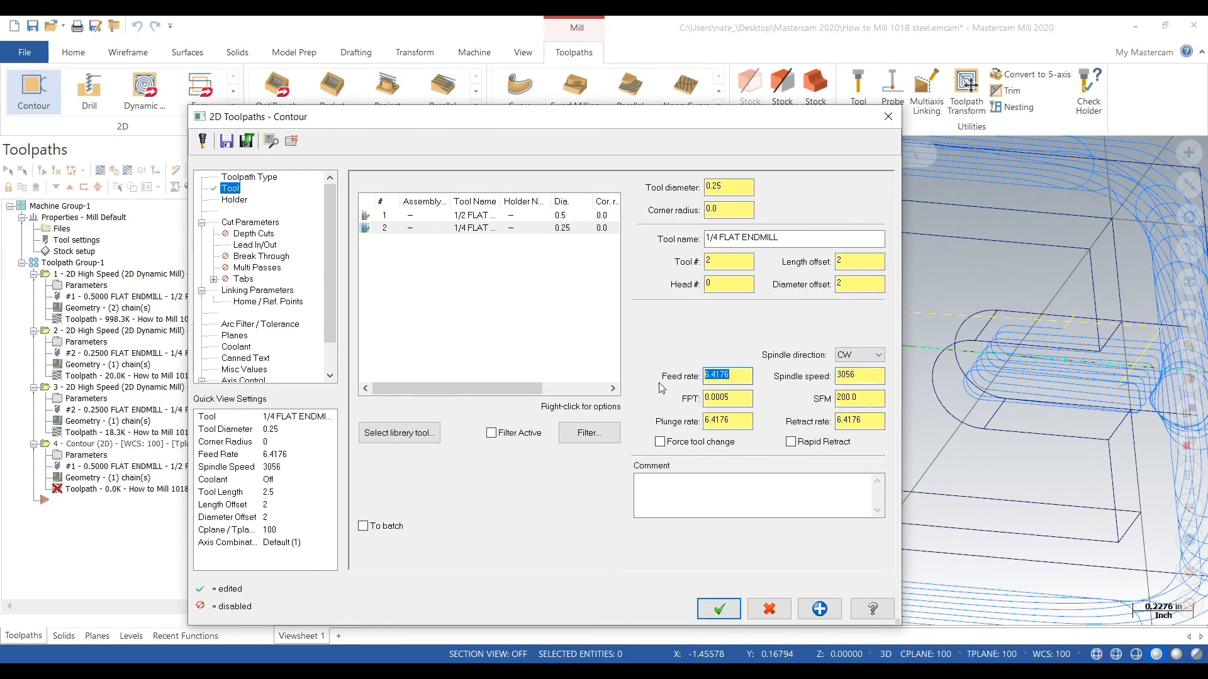
pyautogui.click(740, 421)
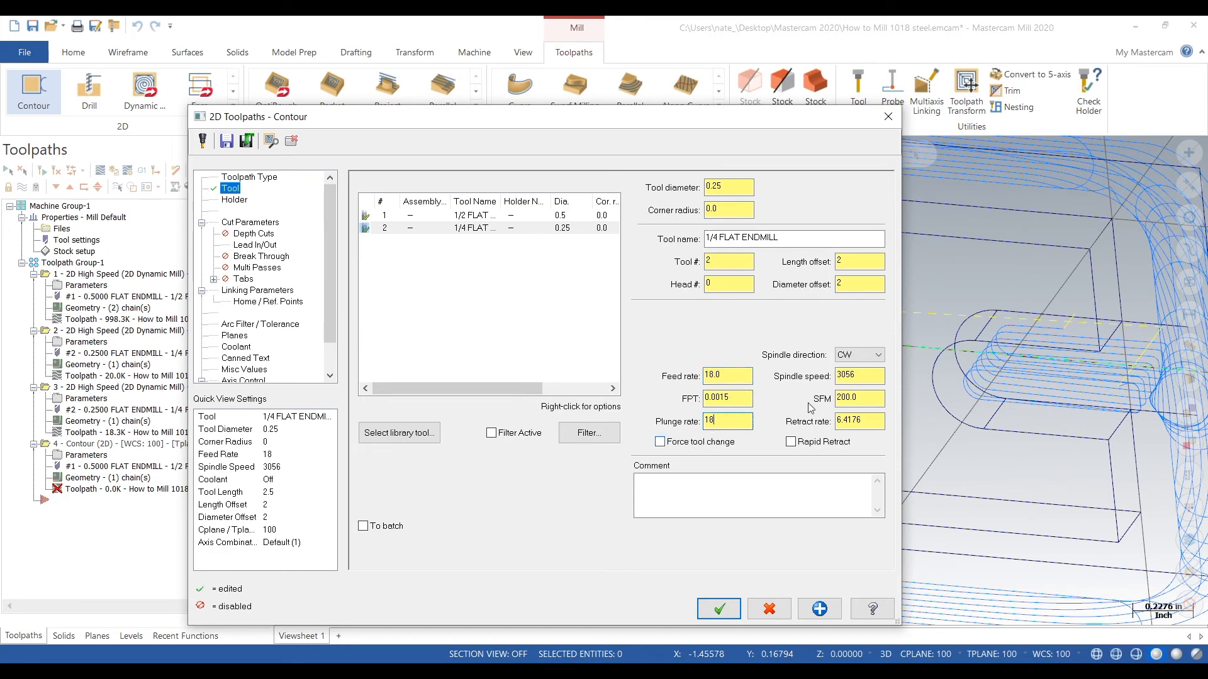
# Set the contour's linking depth to -0.25 by picking the part's bottom corner below the left slot.
pyautogui.click(255, 224)
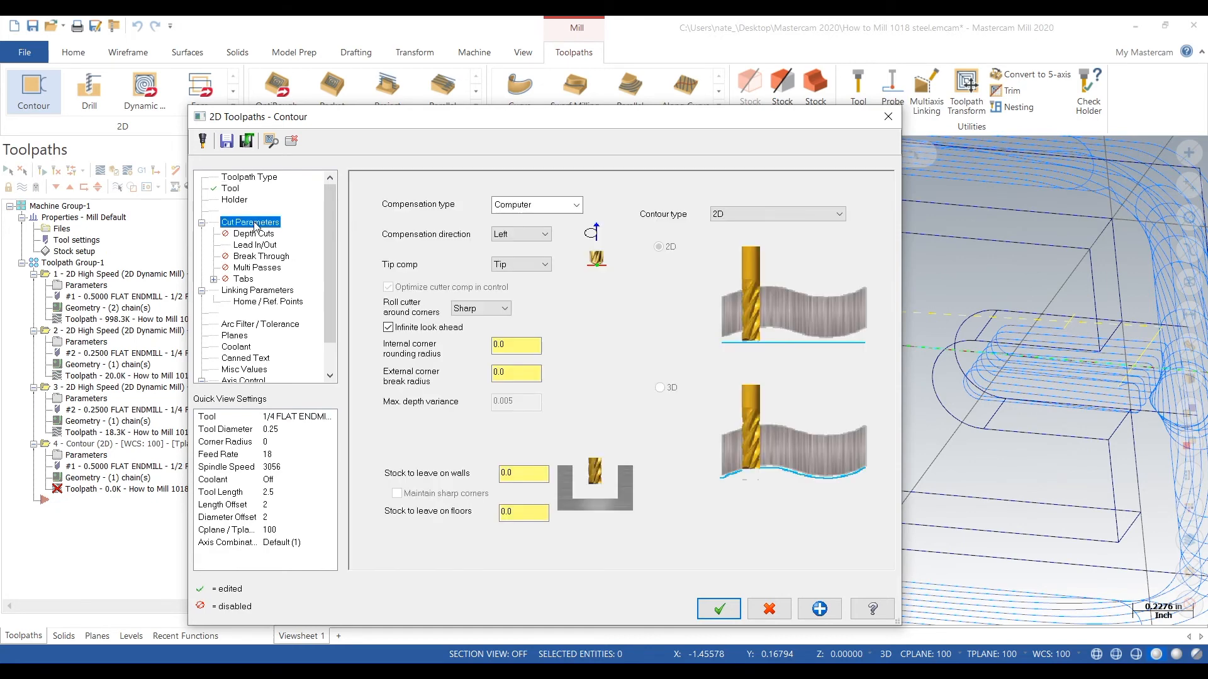
pyautogui.click(249, 291)
pyautogui.click(564, 477)
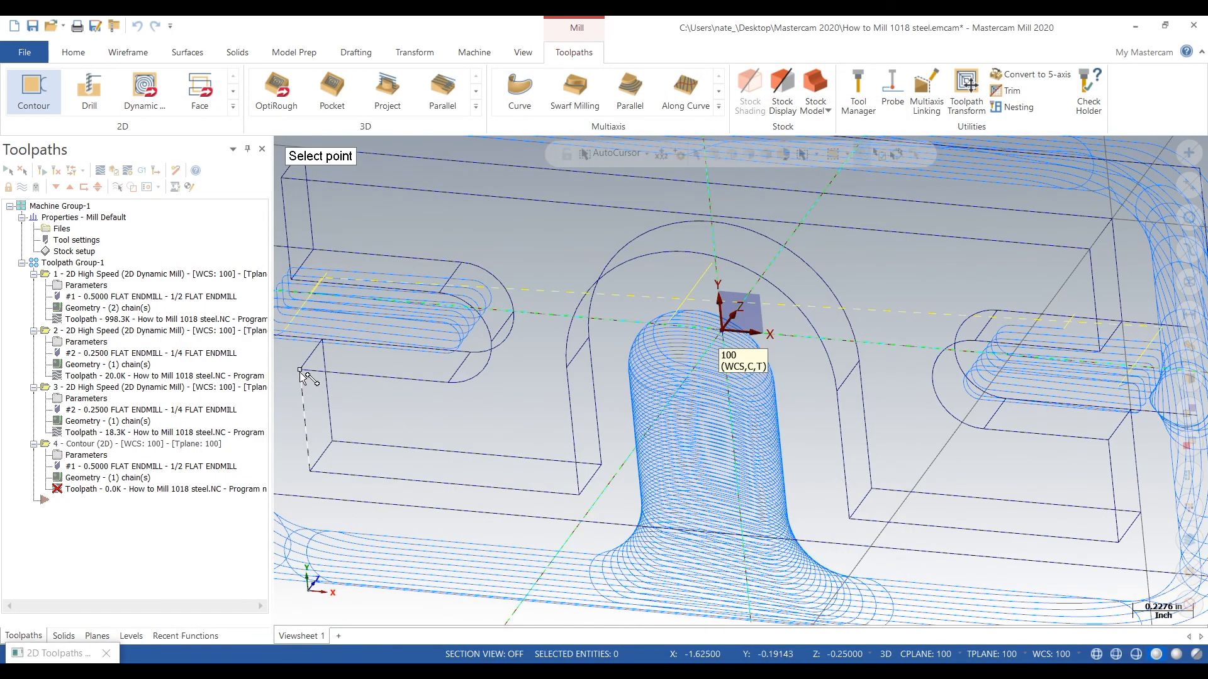
pyautogui.click(302, 371)
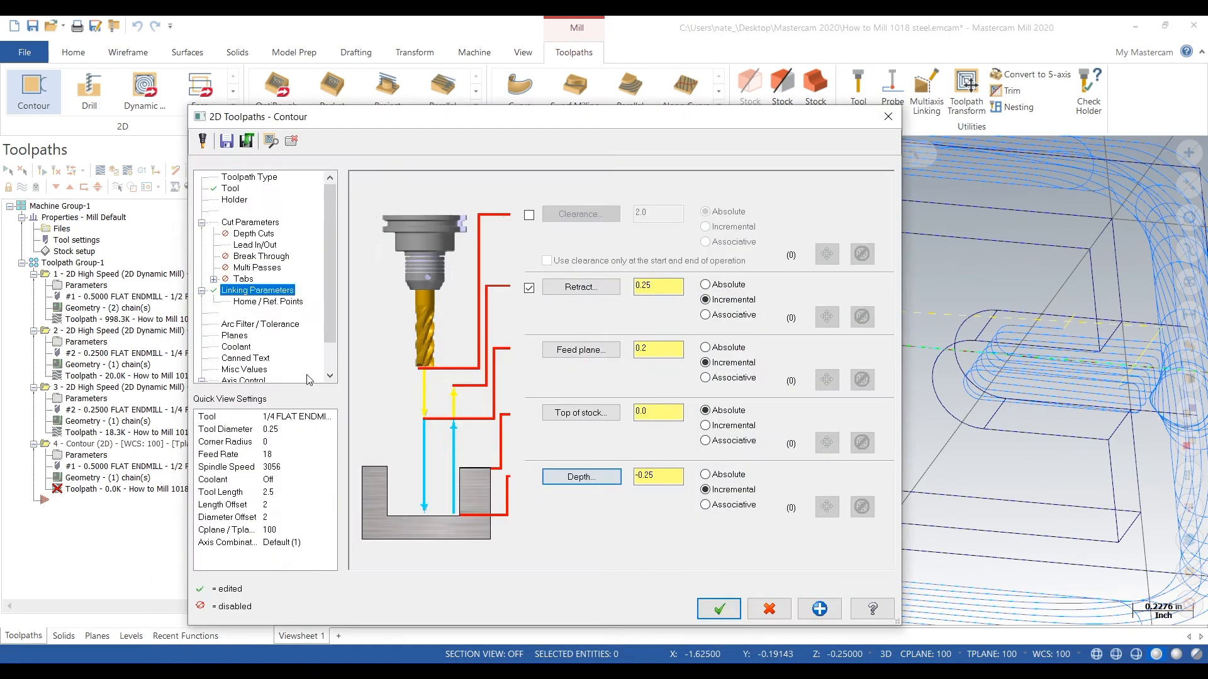
# Enable multi passes with 1 finish pass at 0.001 spacing and generate the contour toolpath.
pyautogui.click(246, 269)
pyautogui.click(244, 234)
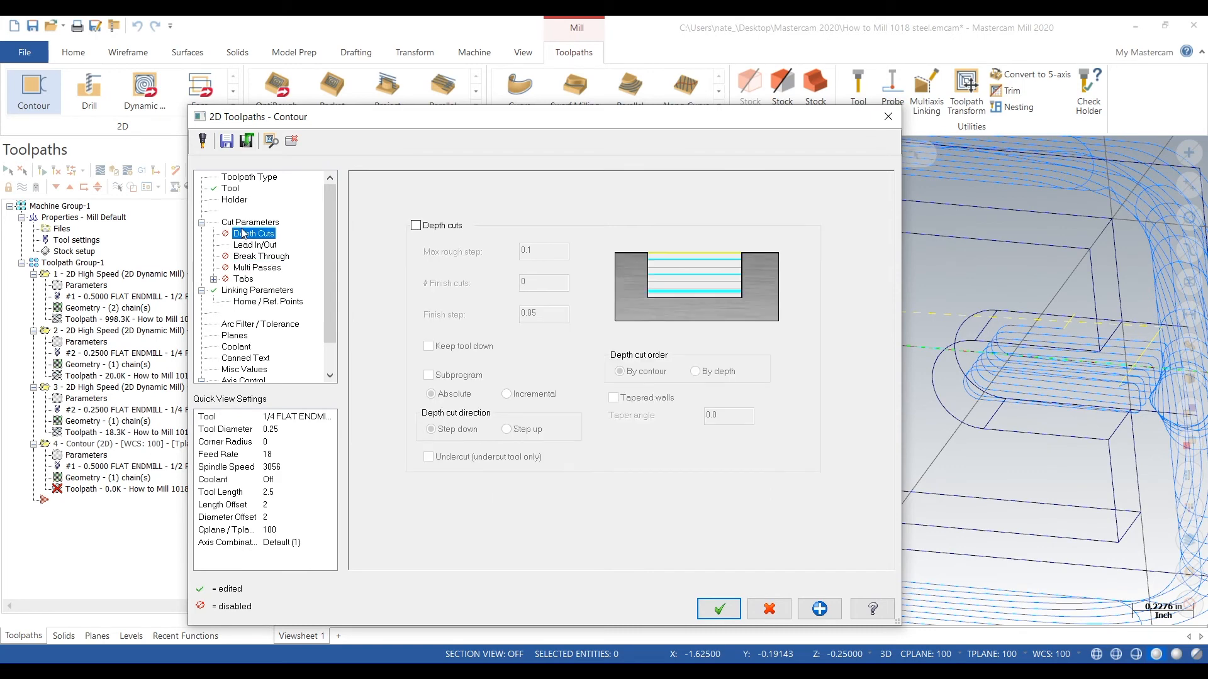
pyautogui.click(265, 271)
pyautogui.click(381, 200)
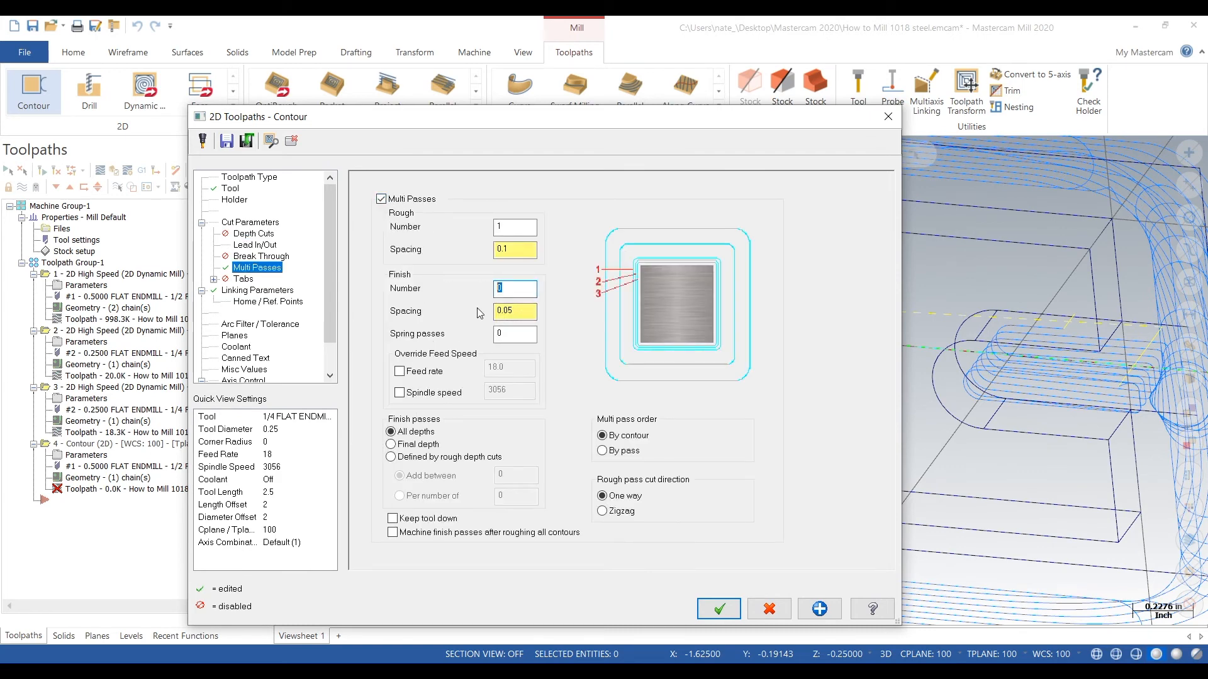
pyautogui.doubleClick(530, 313)
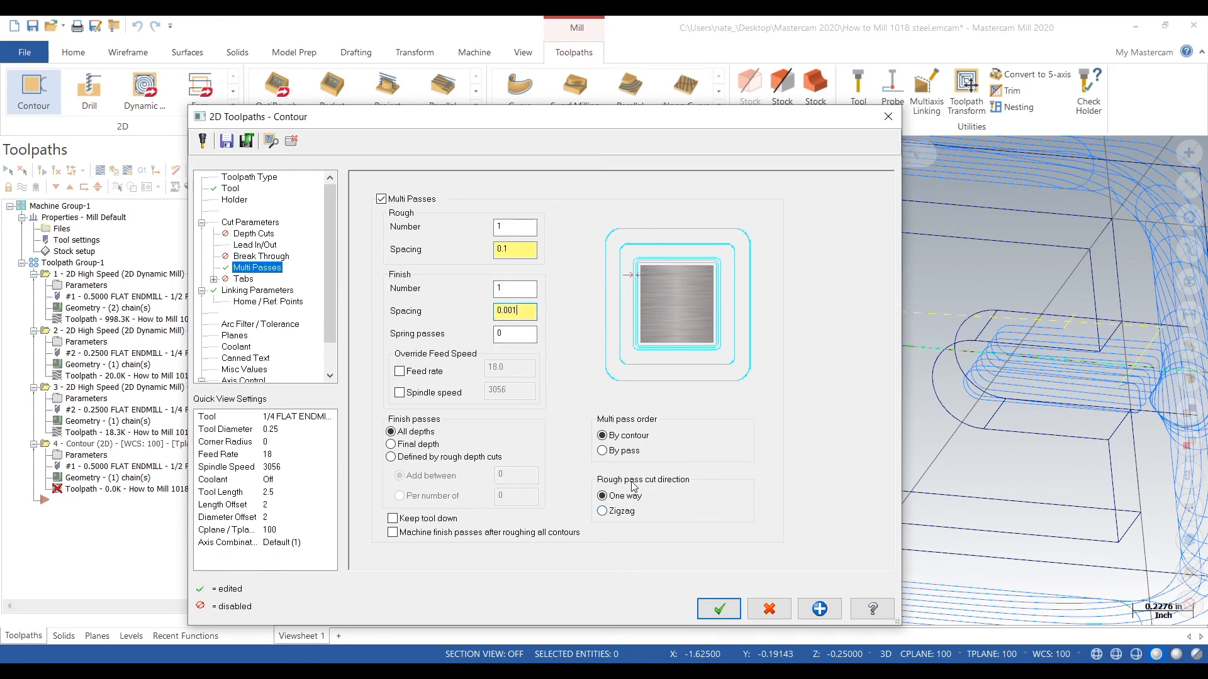
pyautogui.click(736, 618)
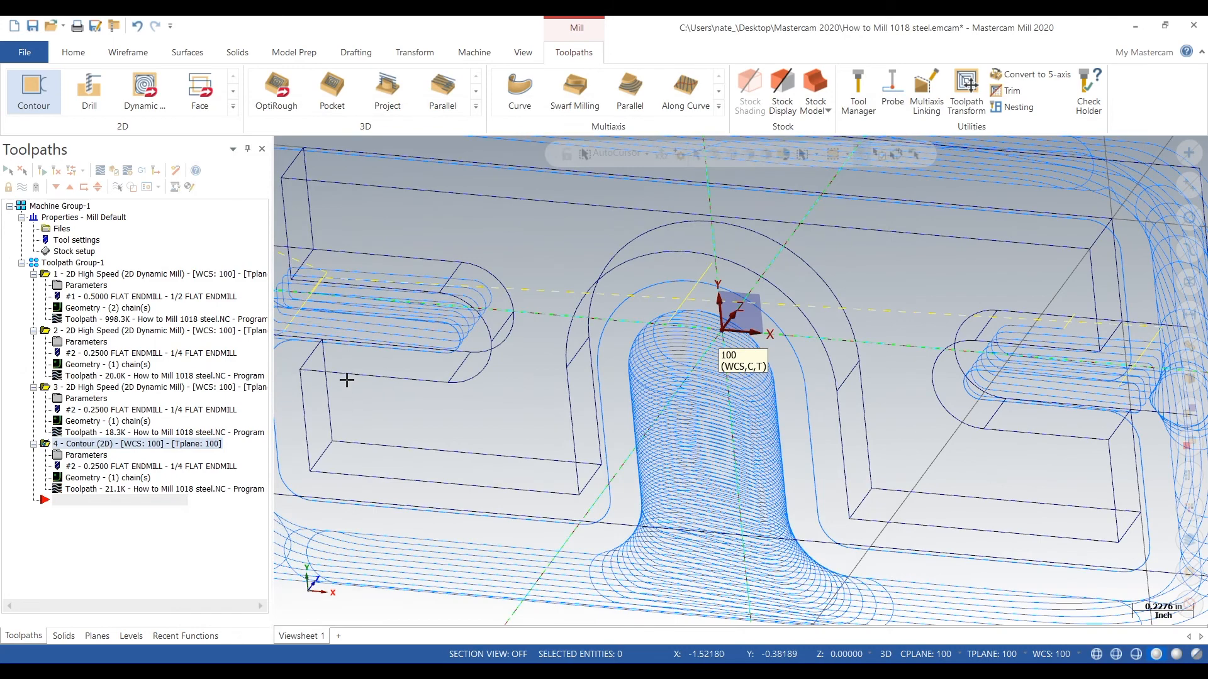
# Change the stock to leave on walls in the cut parameters of all three 2D Dynamic Mill operations.
pyautogui.scroll(-2, 541, 388)
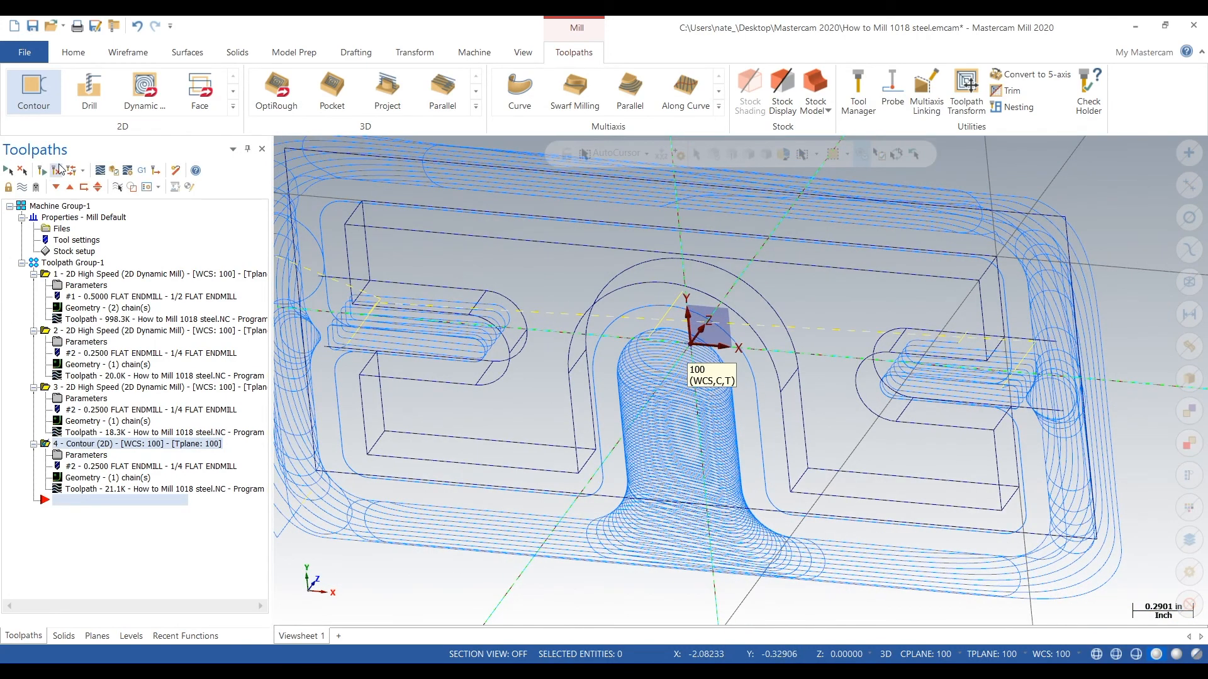
pyautogui.click(95, 387)
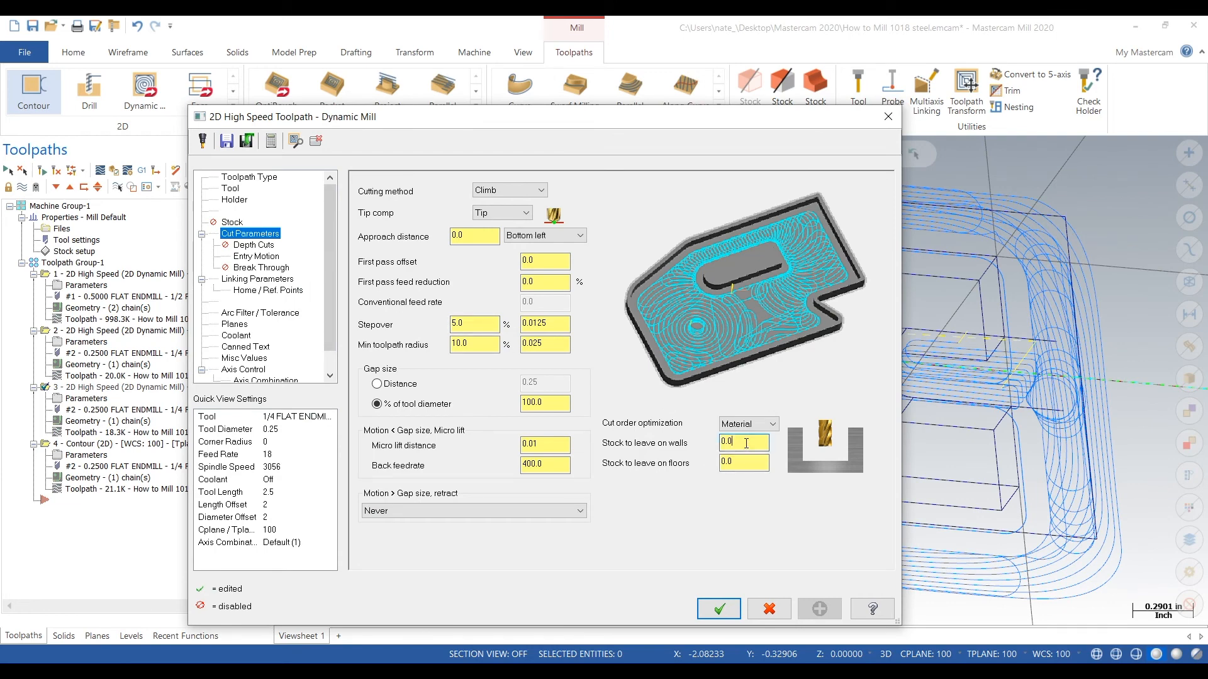
pyautogui.click(719, 609)
pyautogui.click(88, 343)
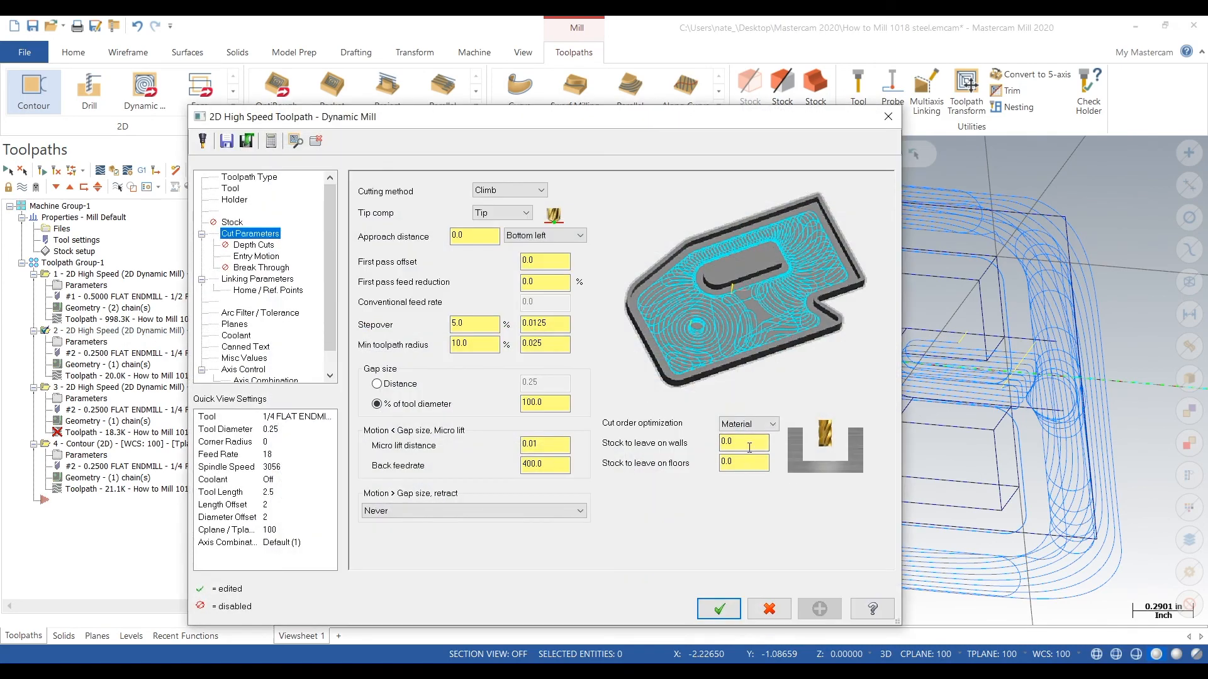
pyautogui.click(727, 607)
pyautogui.click(89, 286)
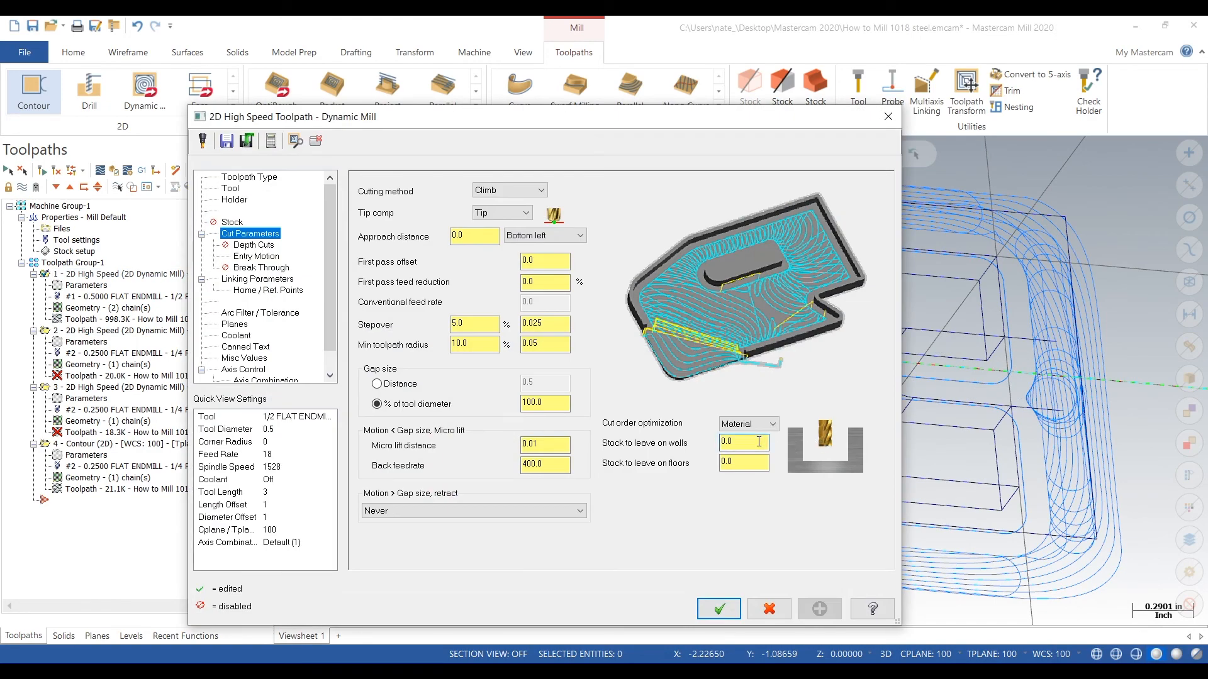
pyautogui.click(724, 601)
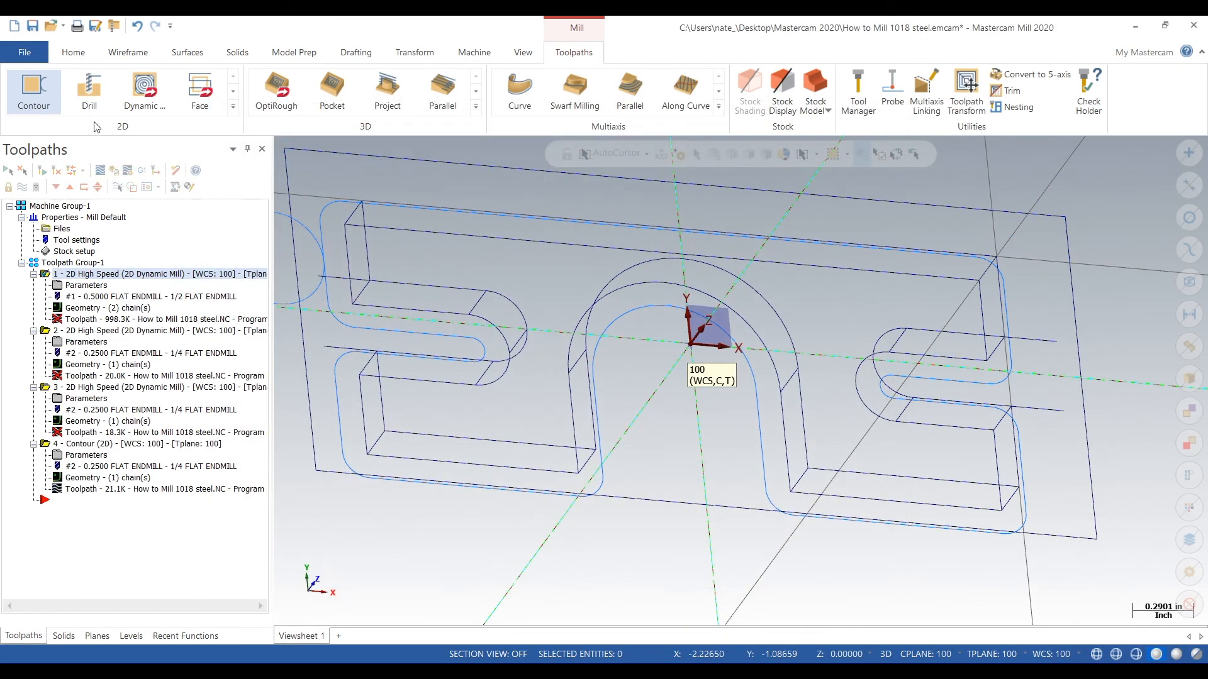
# Regenerate the toolpaths of the modified Dynamic Mill operations in Toolpath Group-1.
pyautogui.click(56, 262)
pyautogui.click(56, 174)
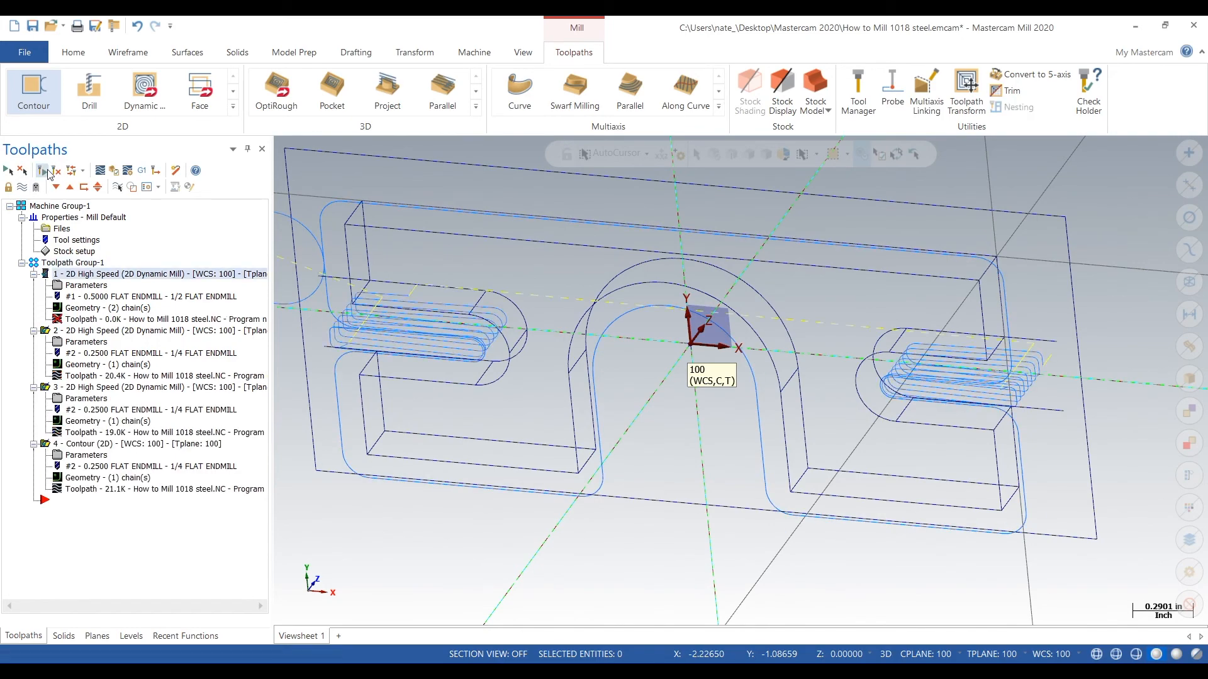
pyautogui.click(46, 171)
pyautogui.scroll(-2, 315, 353)
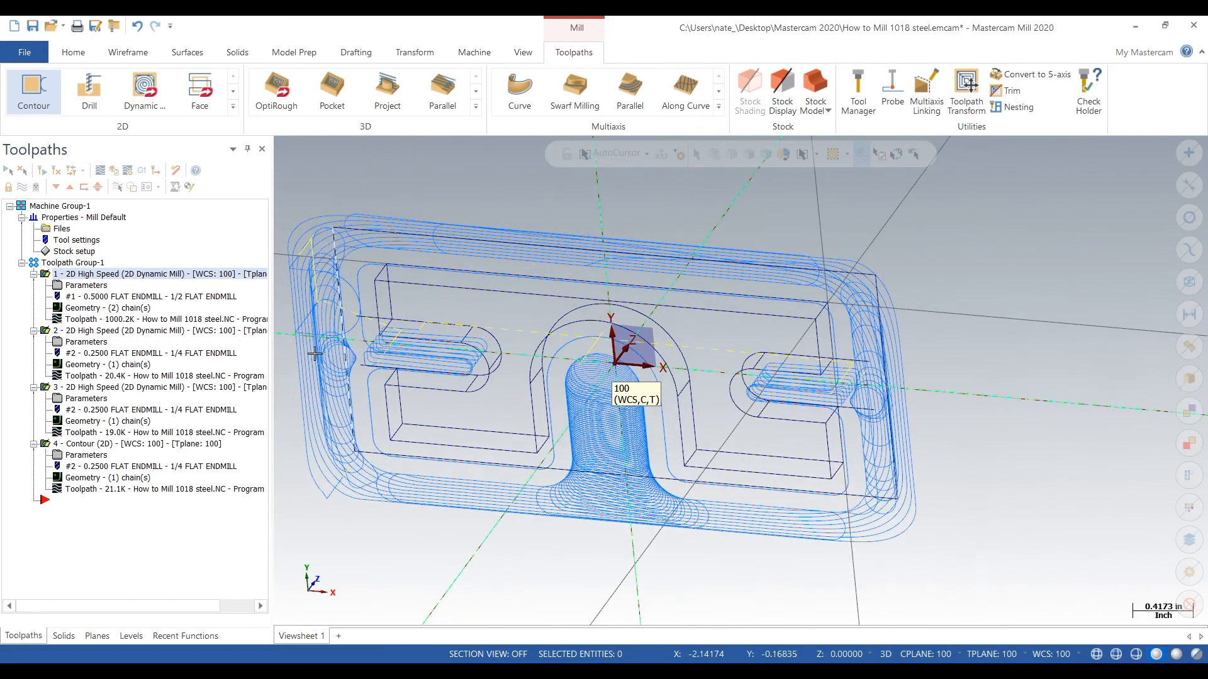
# Run a full-screen Verify simulation of all operations, speeding through most of the 1/2 endmill roughing and slowing playback near its end.
pyautogui.click(114, 171)
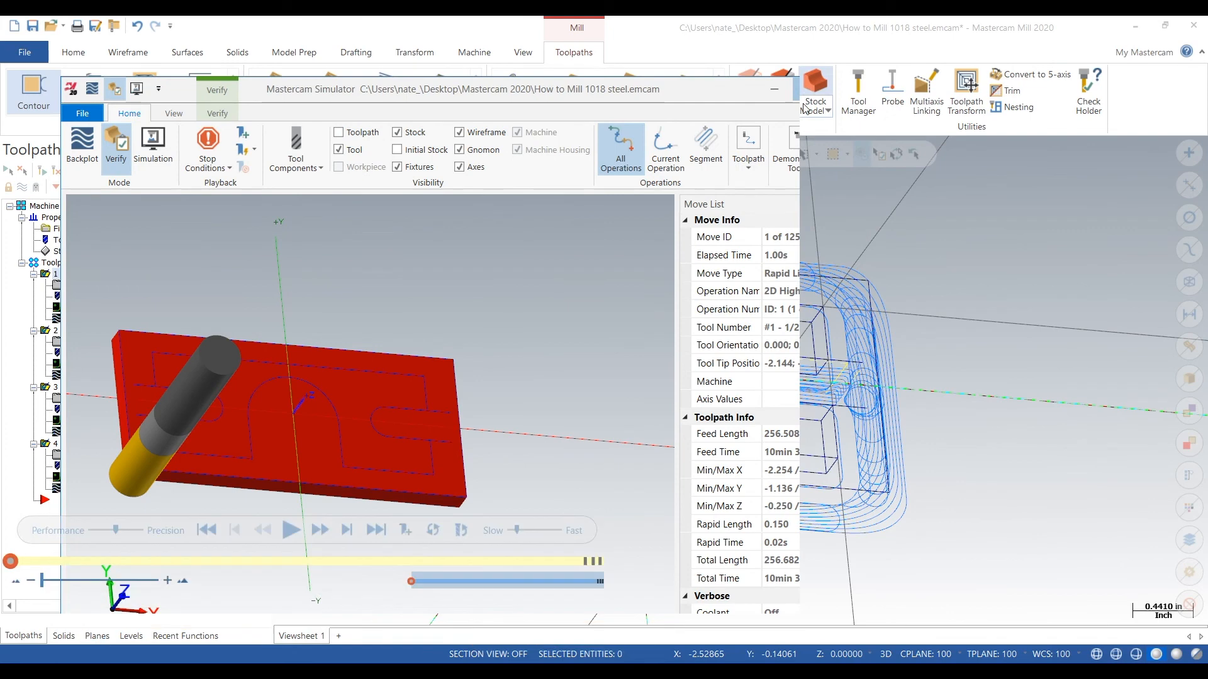
pyautogui.click(810, 92)
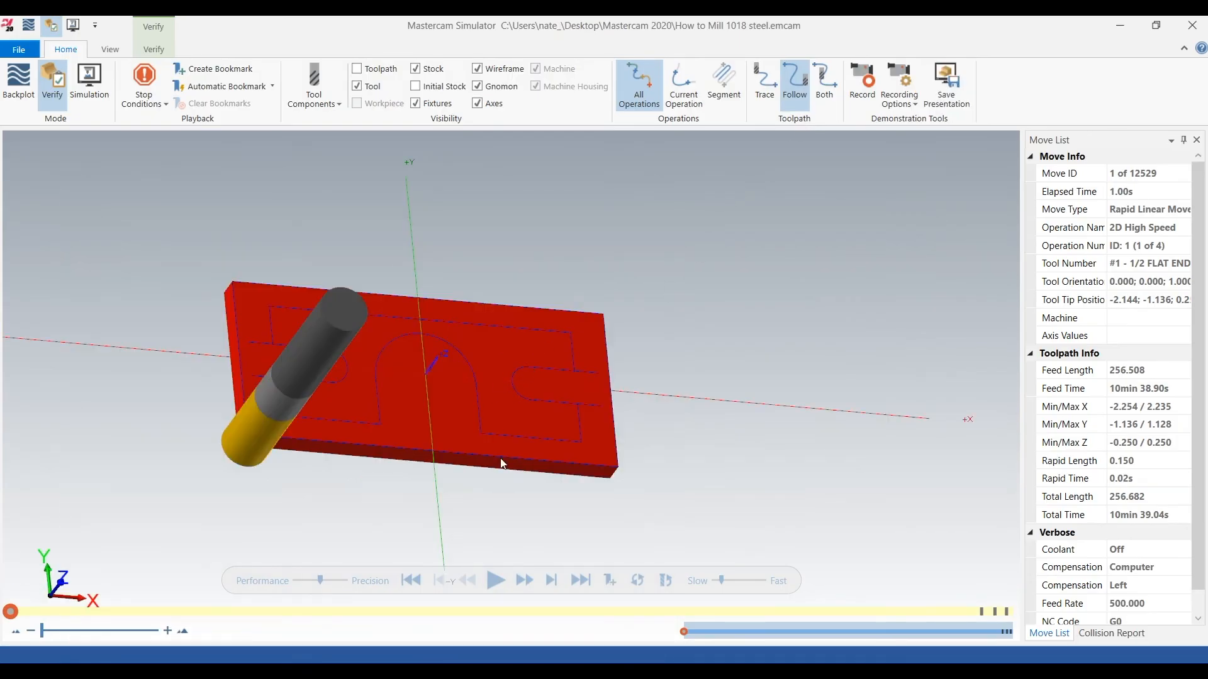
pyautogui.click(496, 578)
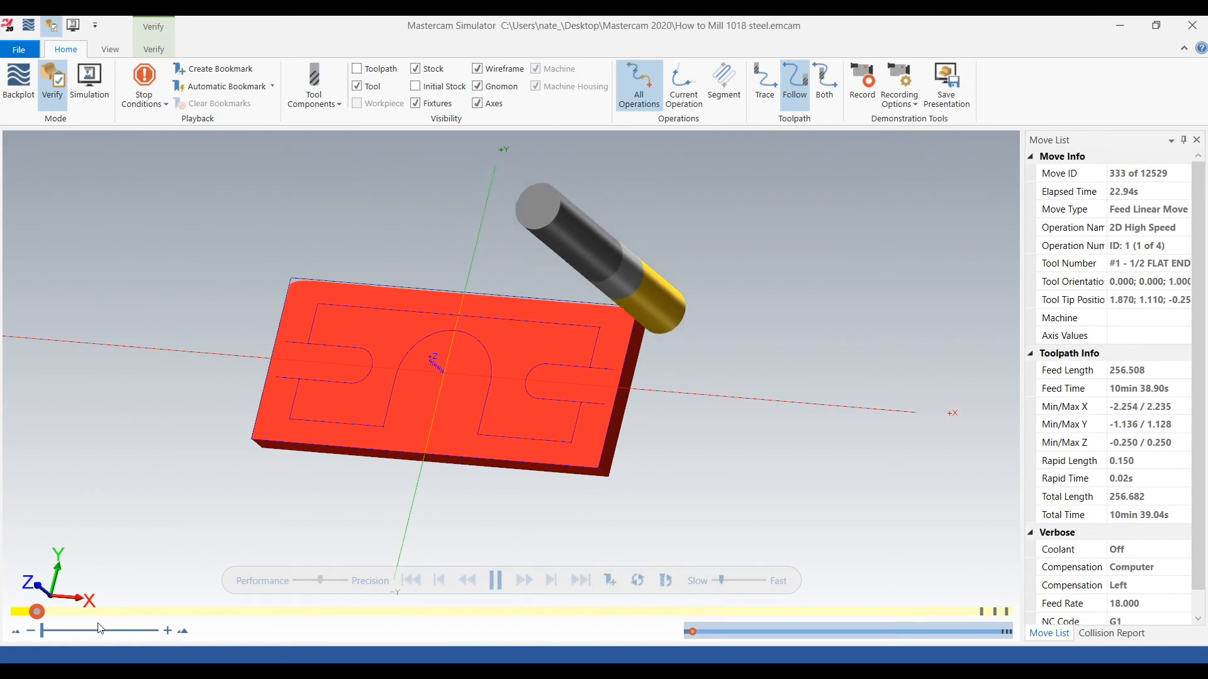
pyautogui.moveTo(722, 580); pyautogui.dragTo(744, 579)
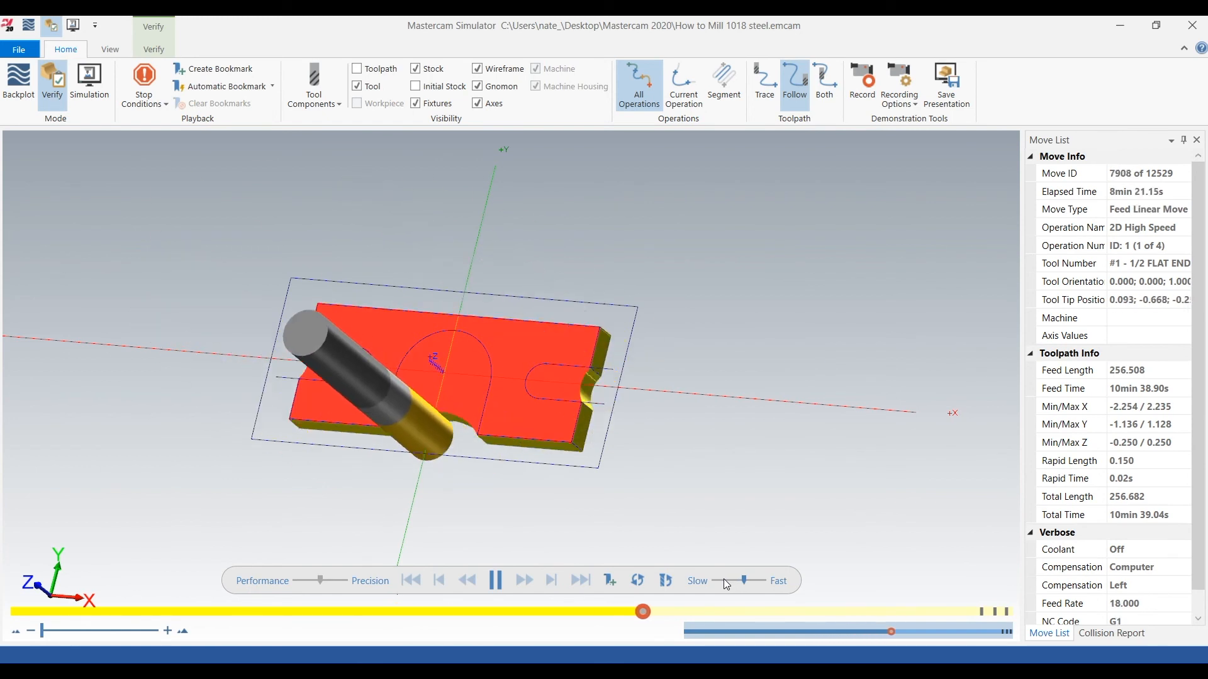
pyautogui.click(716, 580)
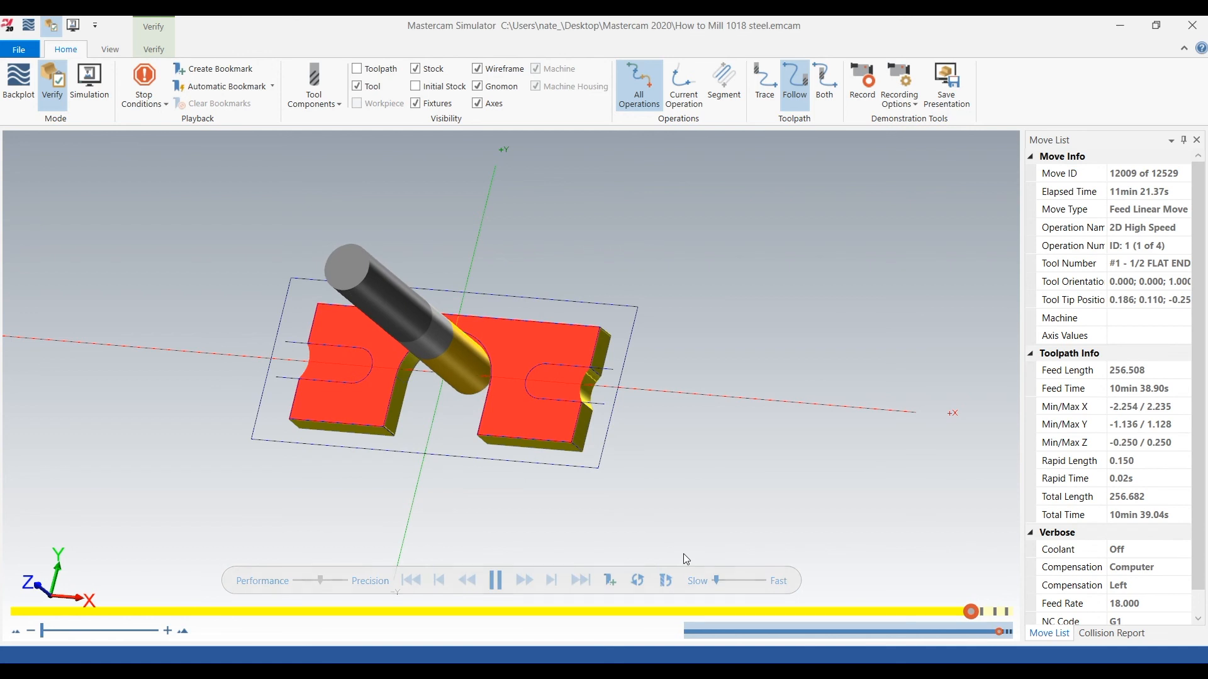
# Examine the simulated slot roughing, contour finishing and finished part from several angles, and close the simulator.
pyautogui.scroll(3, 477, 451)
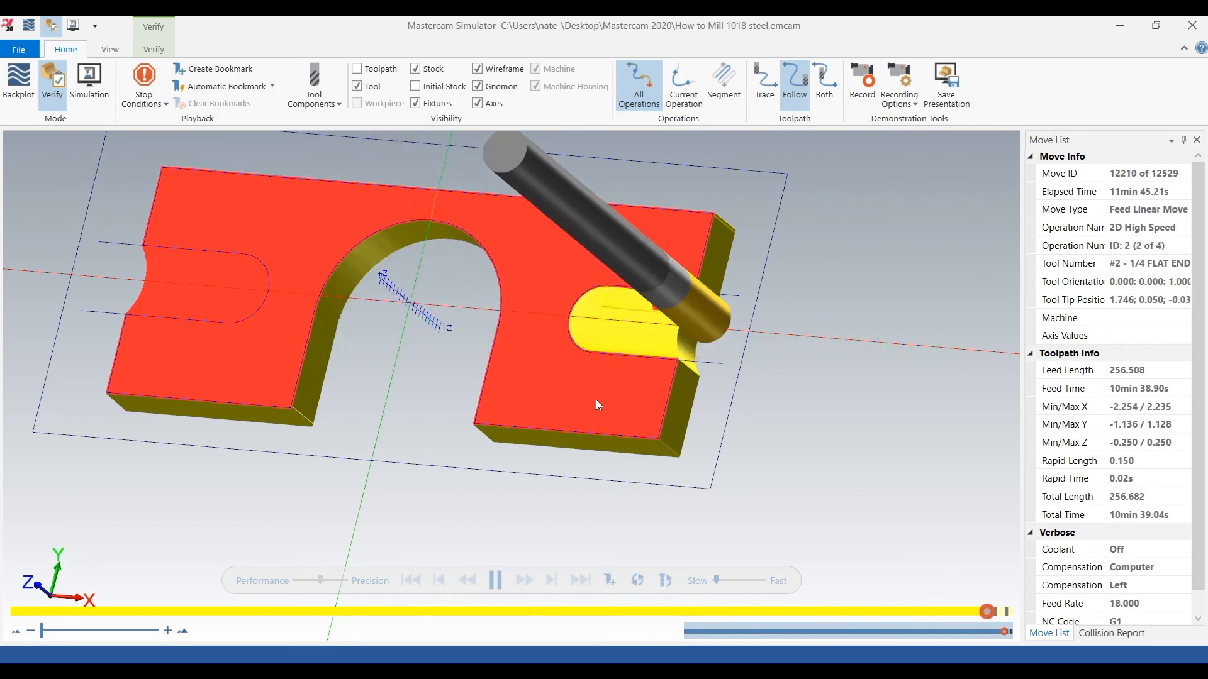
pyautogui.moveTo(676, 409); pyautogui.dragTo(651, 428, button='middle')
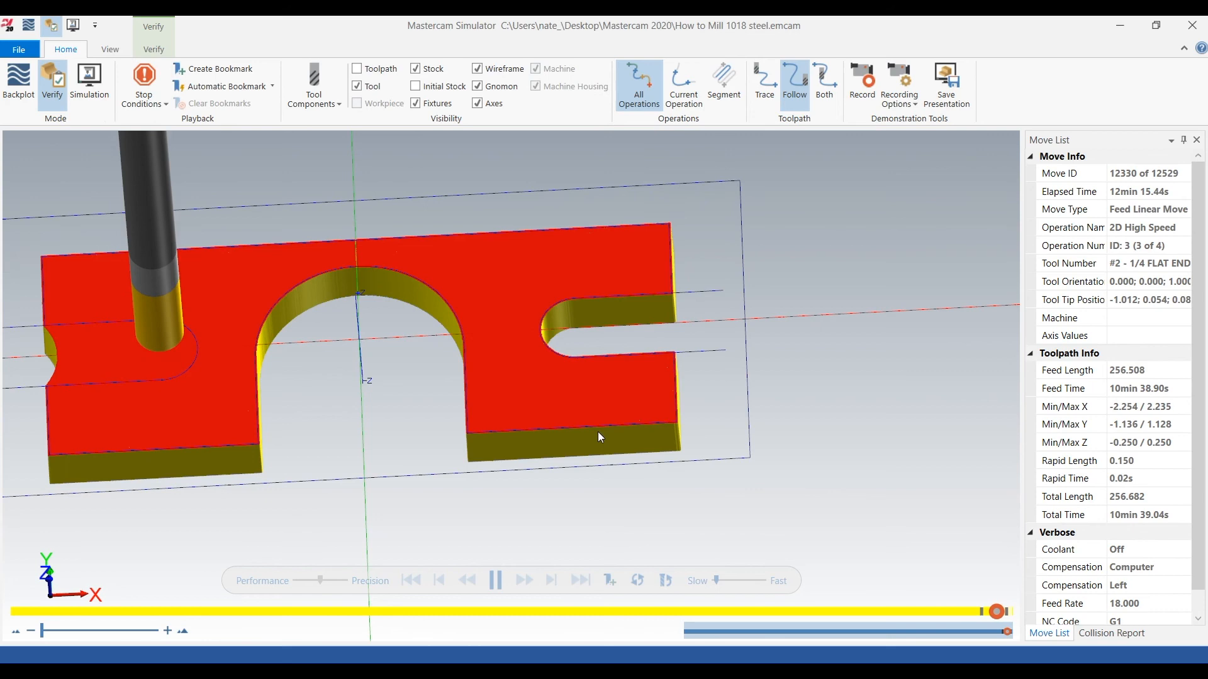
pyautogui.scroll(-3, 712, 418)
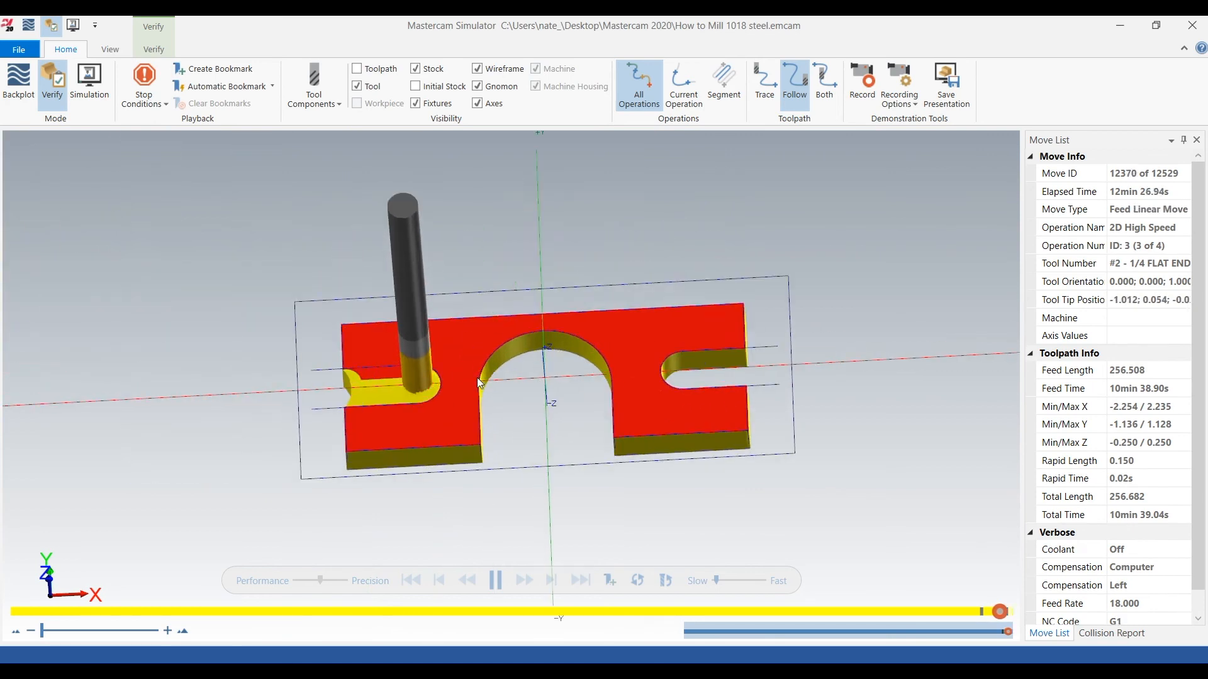
pyautogui.scroll(3, 475, 379)
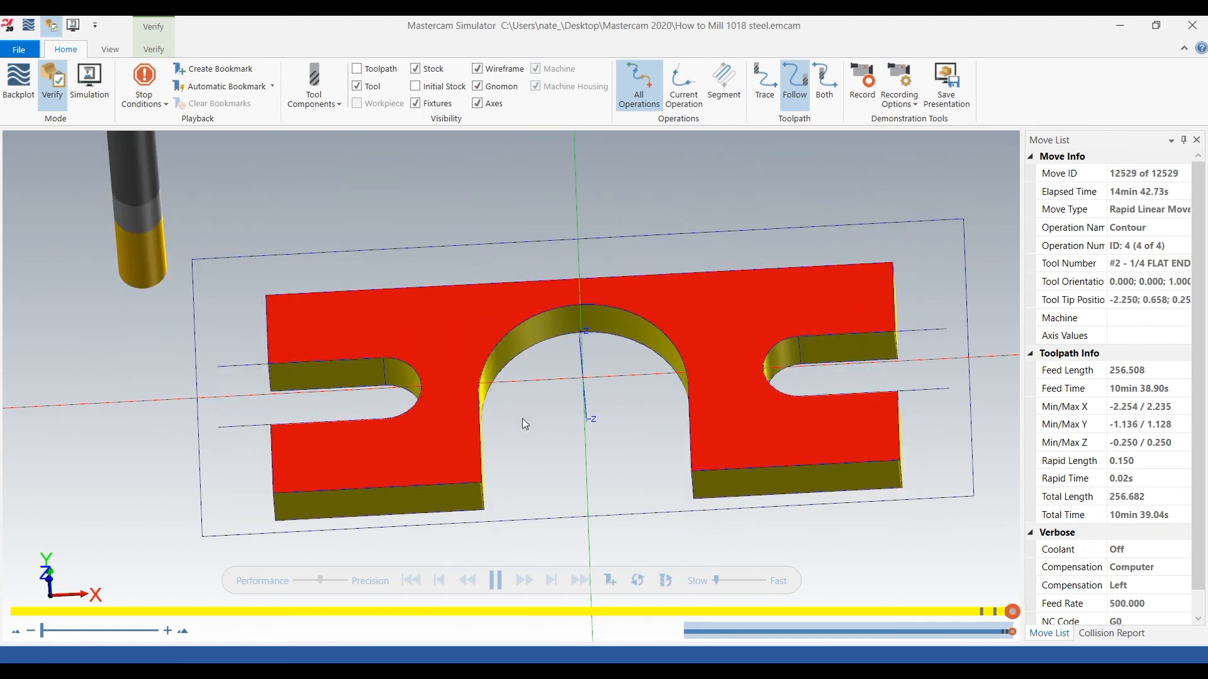
pyautogui.moveTo(526, 425); pyautogui.dragTo(526, 451, button='middle')
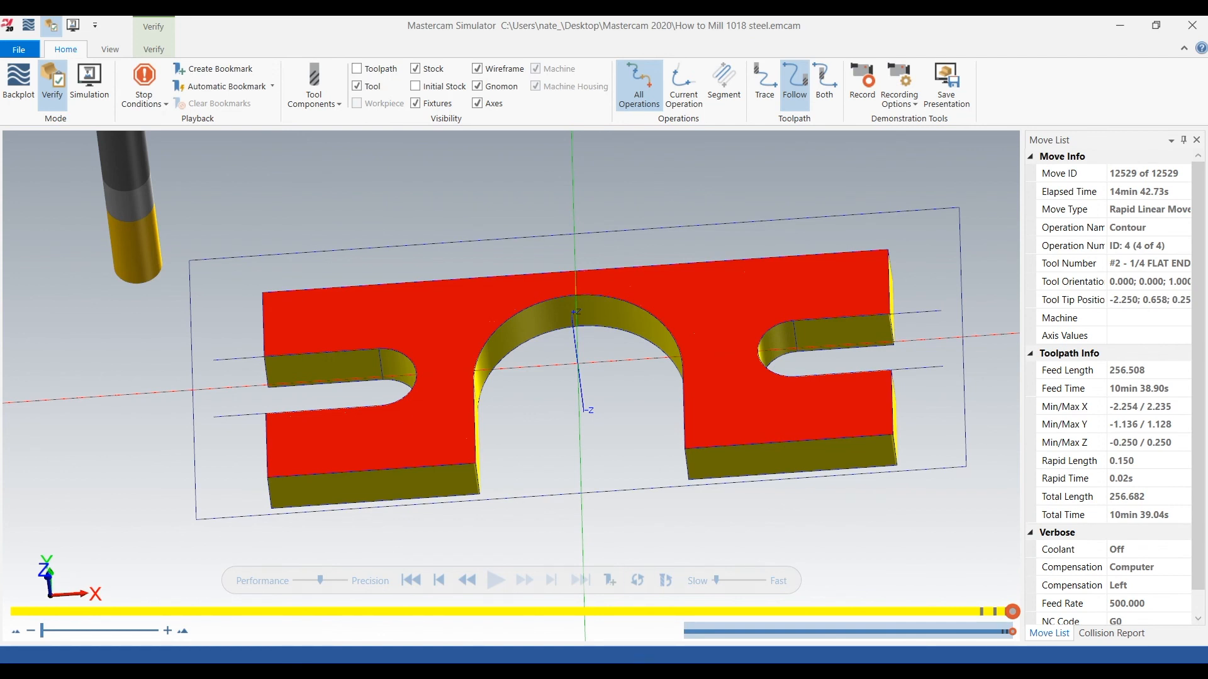
pyautogui.moveTo(600, 671)
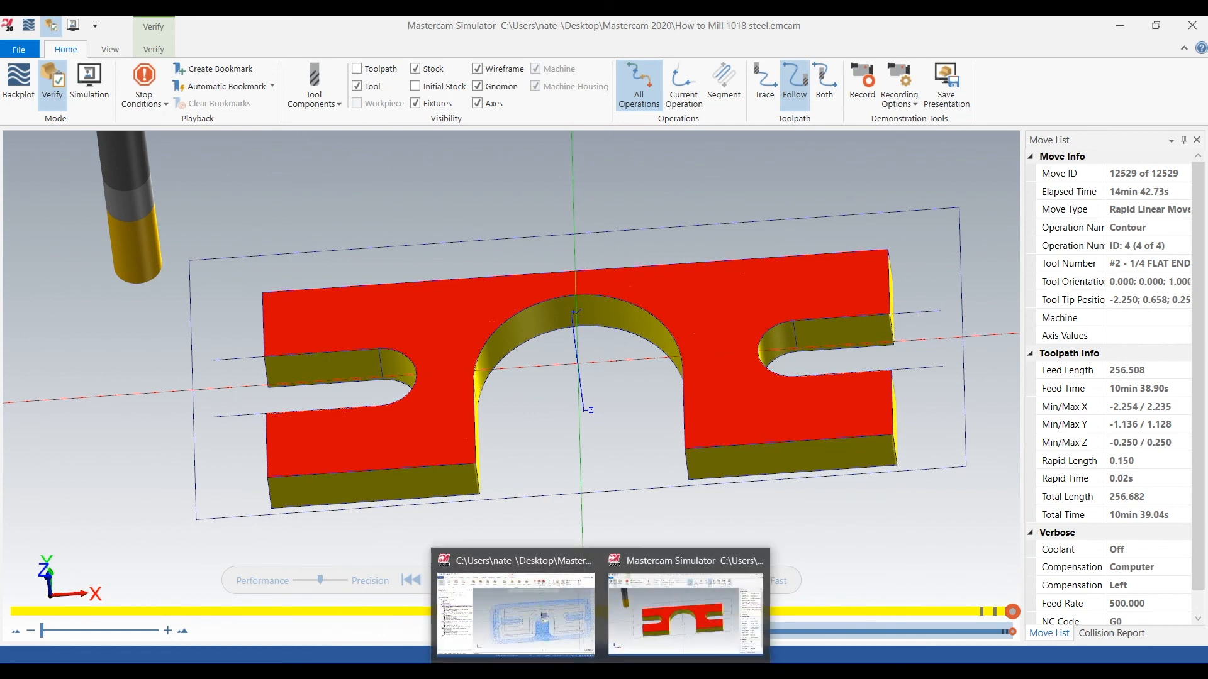
pyautogui.click(677, 628)
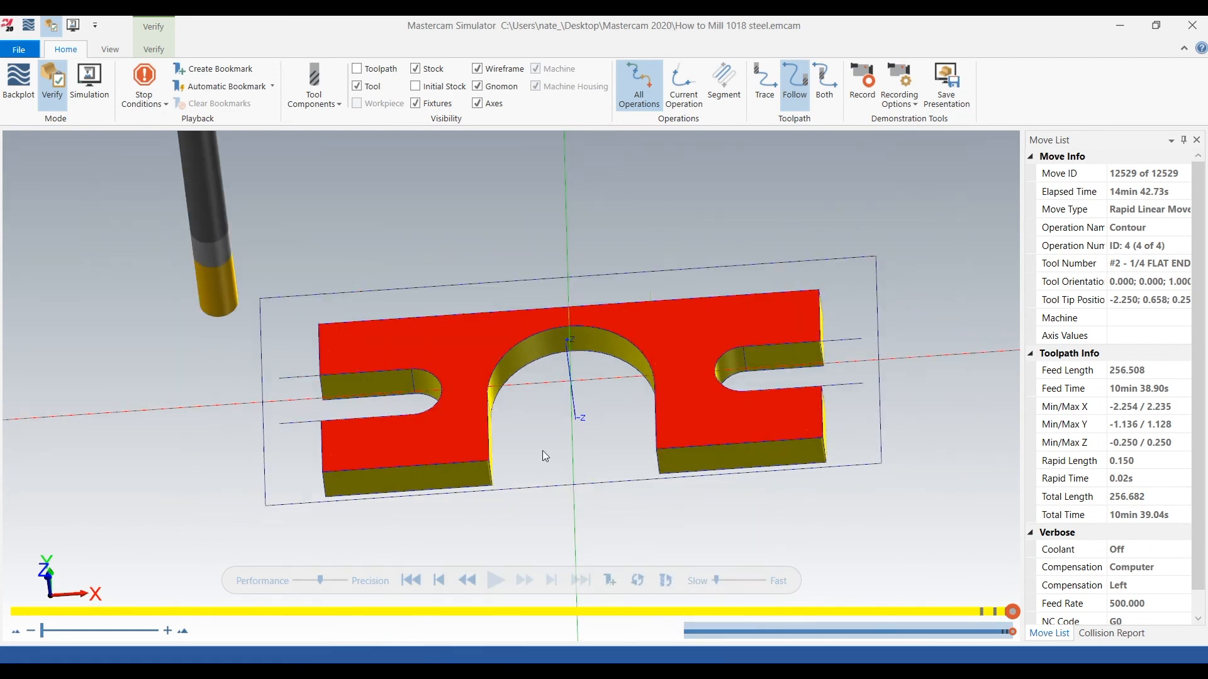
pyautogui.scroll(-5, 543, 450)
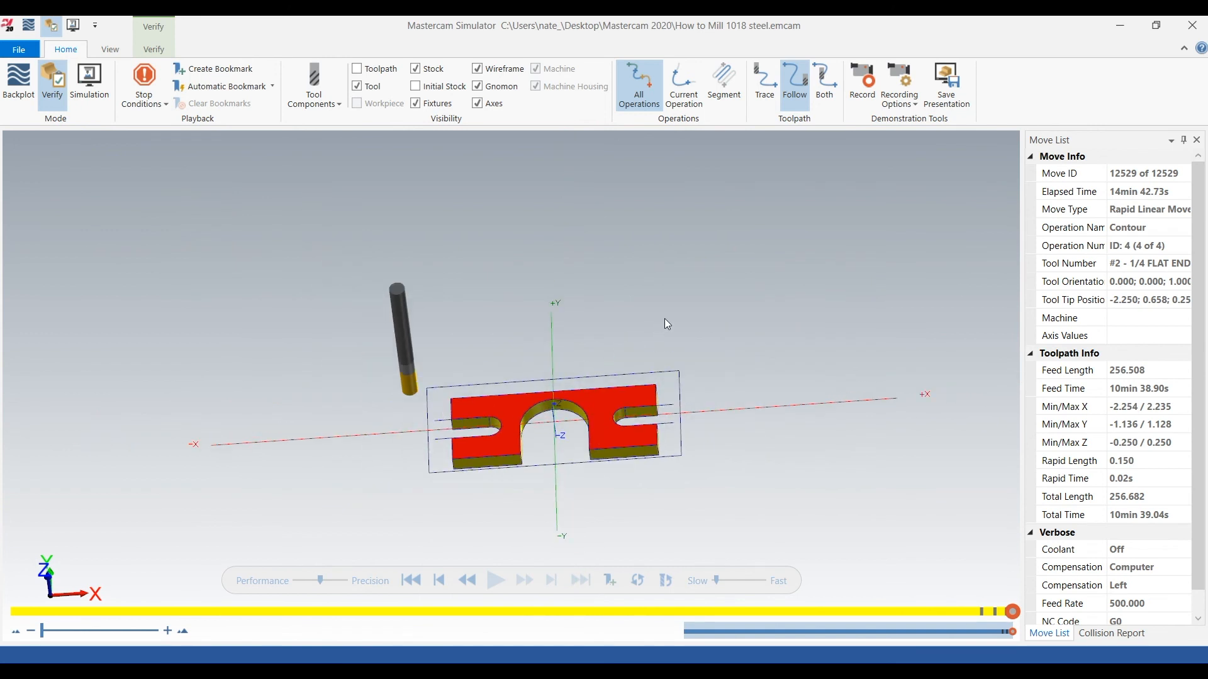
pyautogui.moveTo(676, 337); pyautogui.dragTo(654, 337, button='middle')
pyautogui.scroll(4, 575, 425)
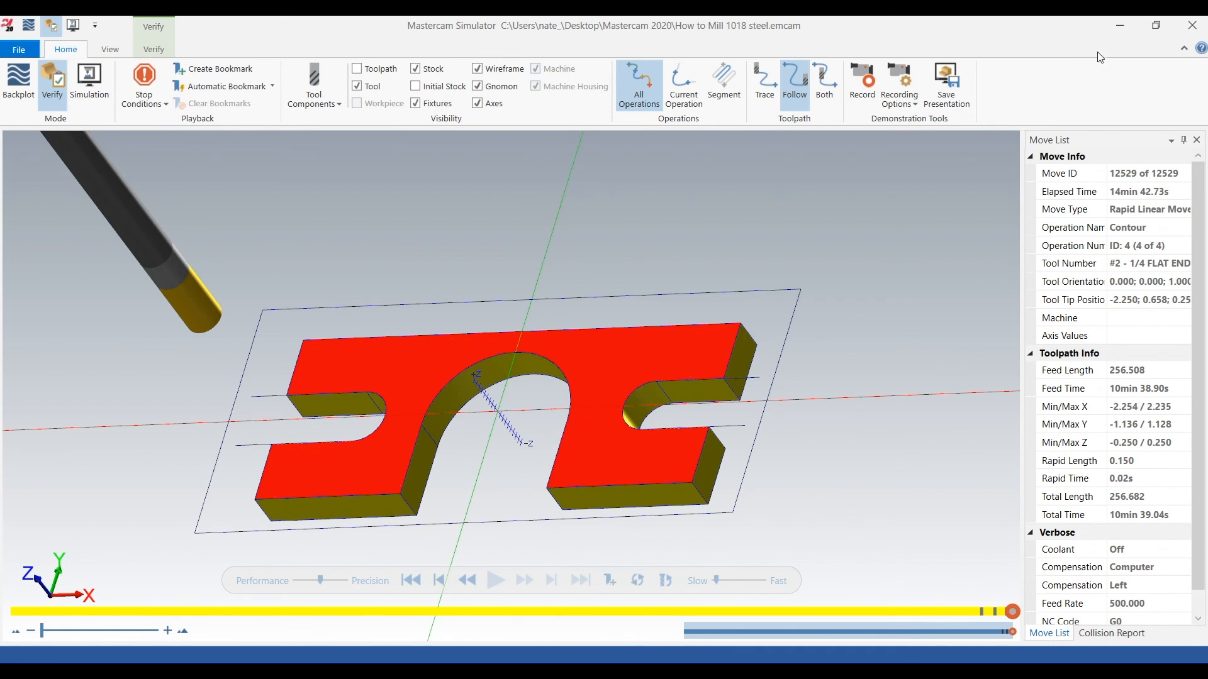
pyautogui.click(1192, 25)
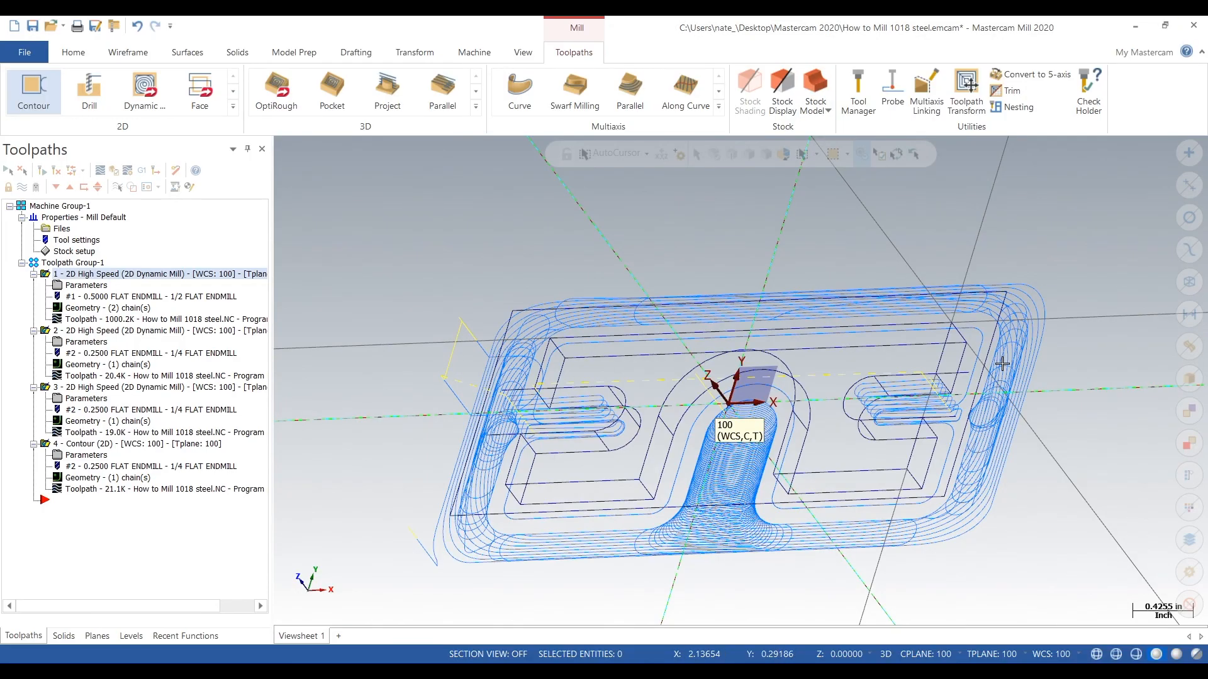
pyautogui.scroll(5, 881, 387)
pyautogui.scroll(3, 882, 387)
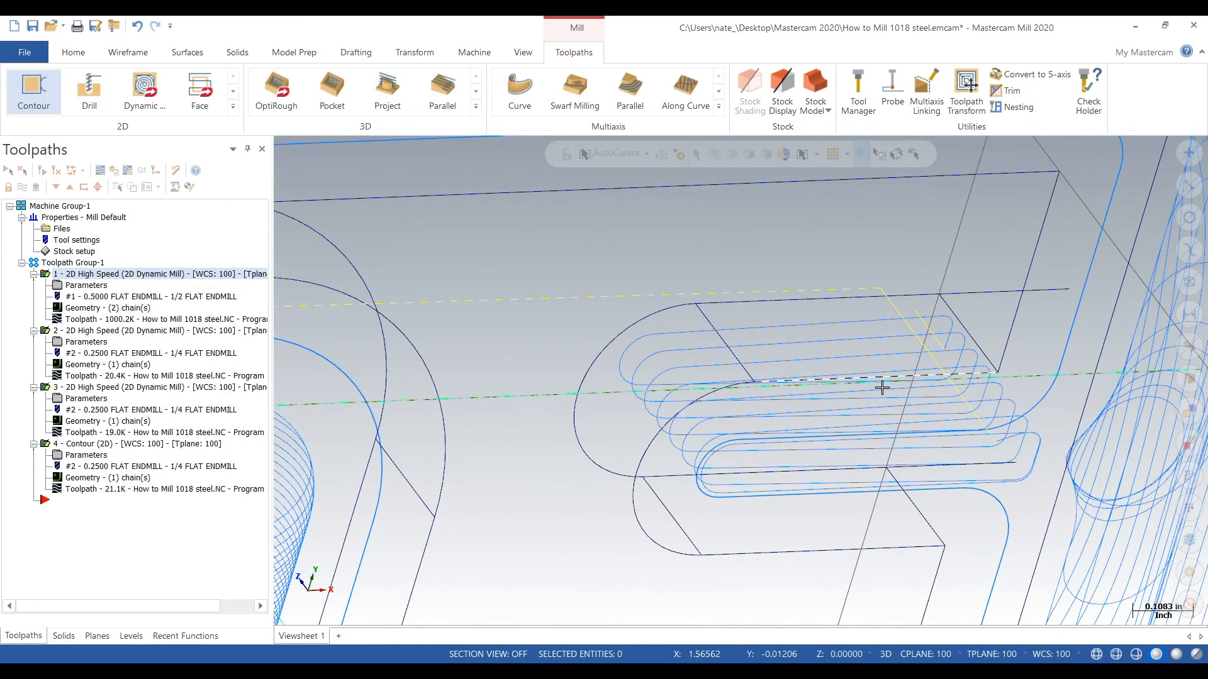
pyautogui.scroll(-5, 882, 387)
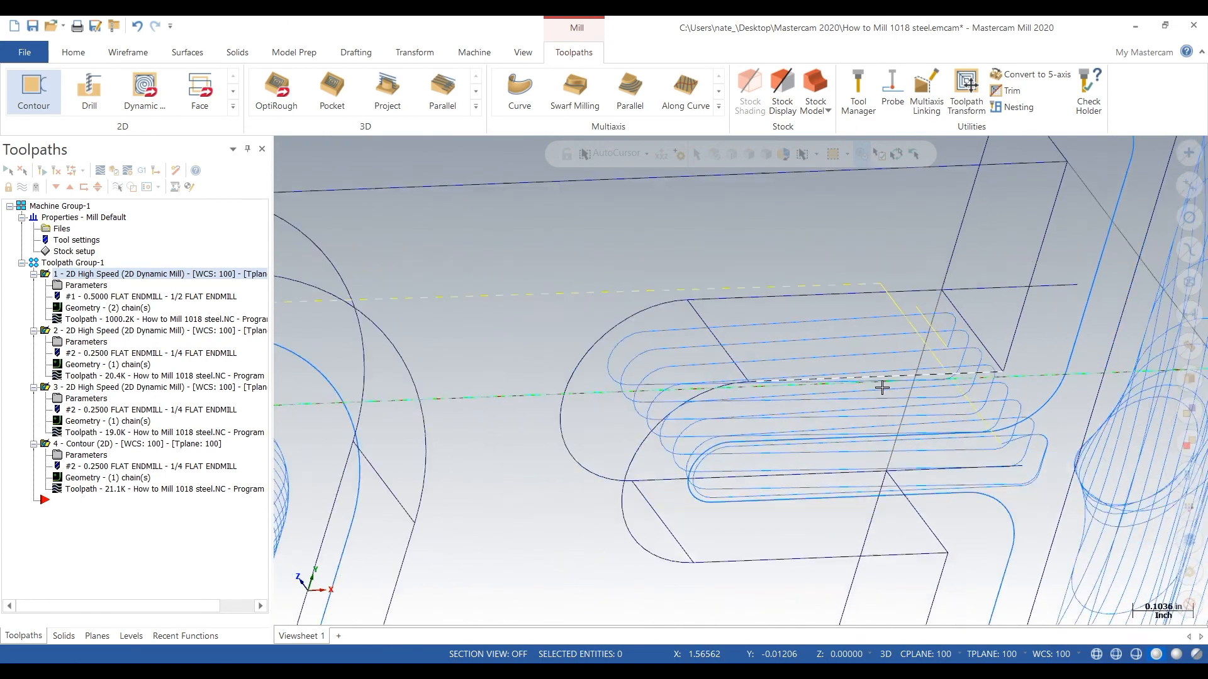
pyautogui.scroll(-1, 881, 387)
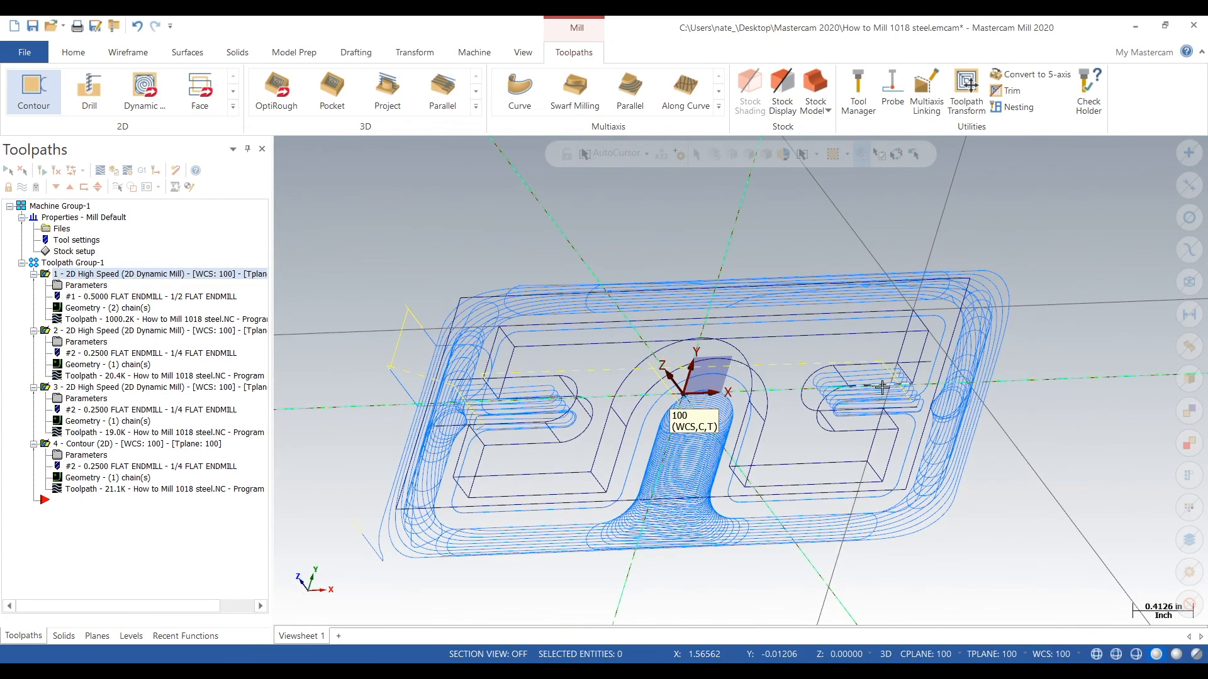